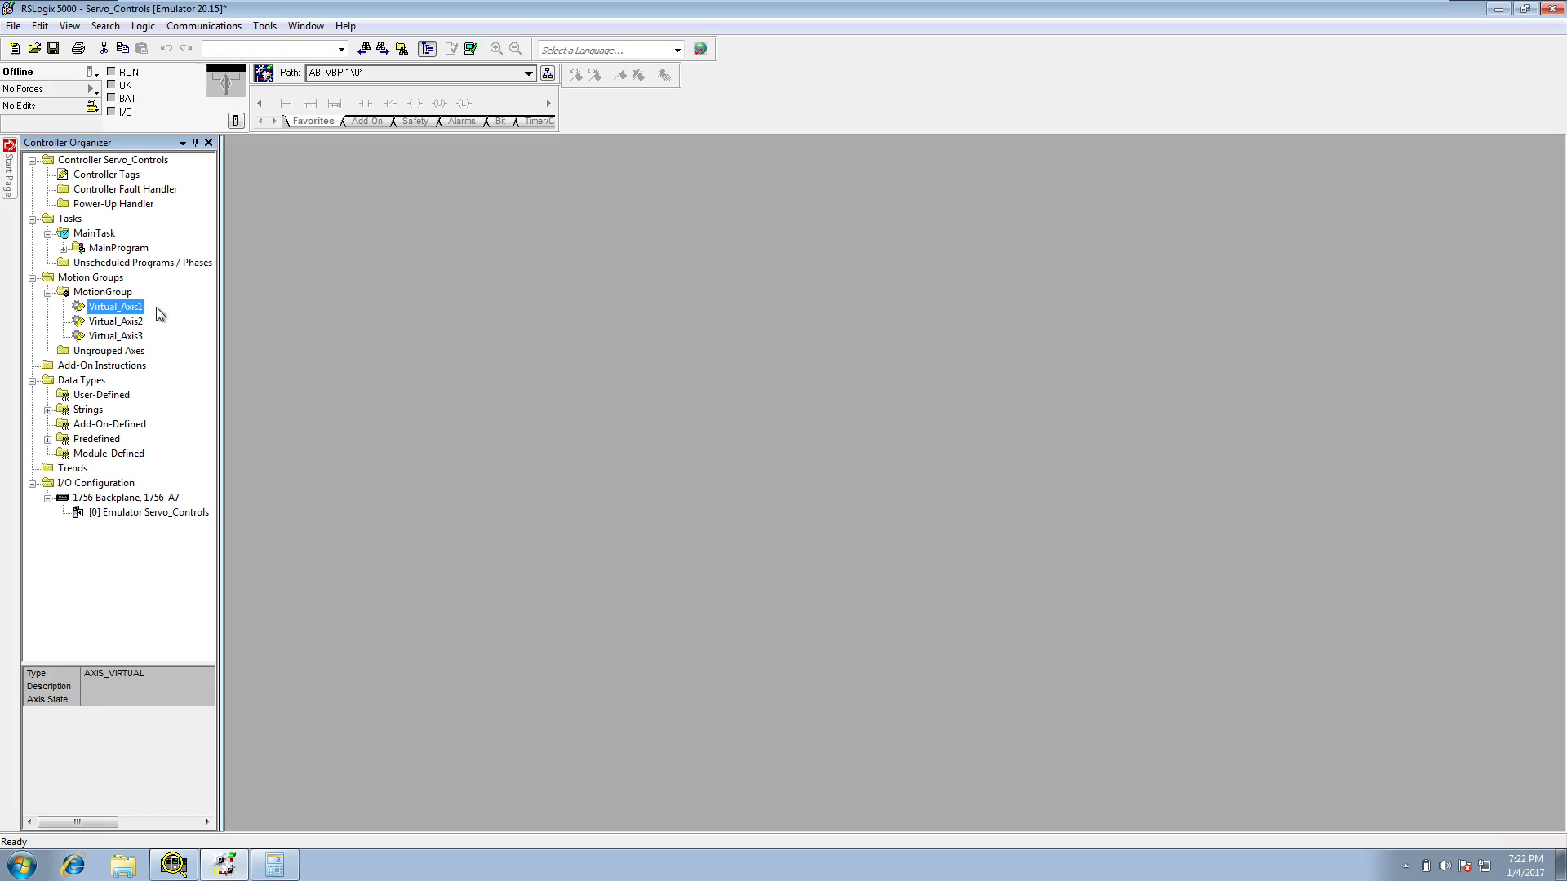
Step: Open the properties of Virtual_Axis1 and set its conversion positioning mode to Rotary
{"action": "left_click", "coordinate": [135, 310]}
{"action": "right_click", "coordinate": [135, 311]}
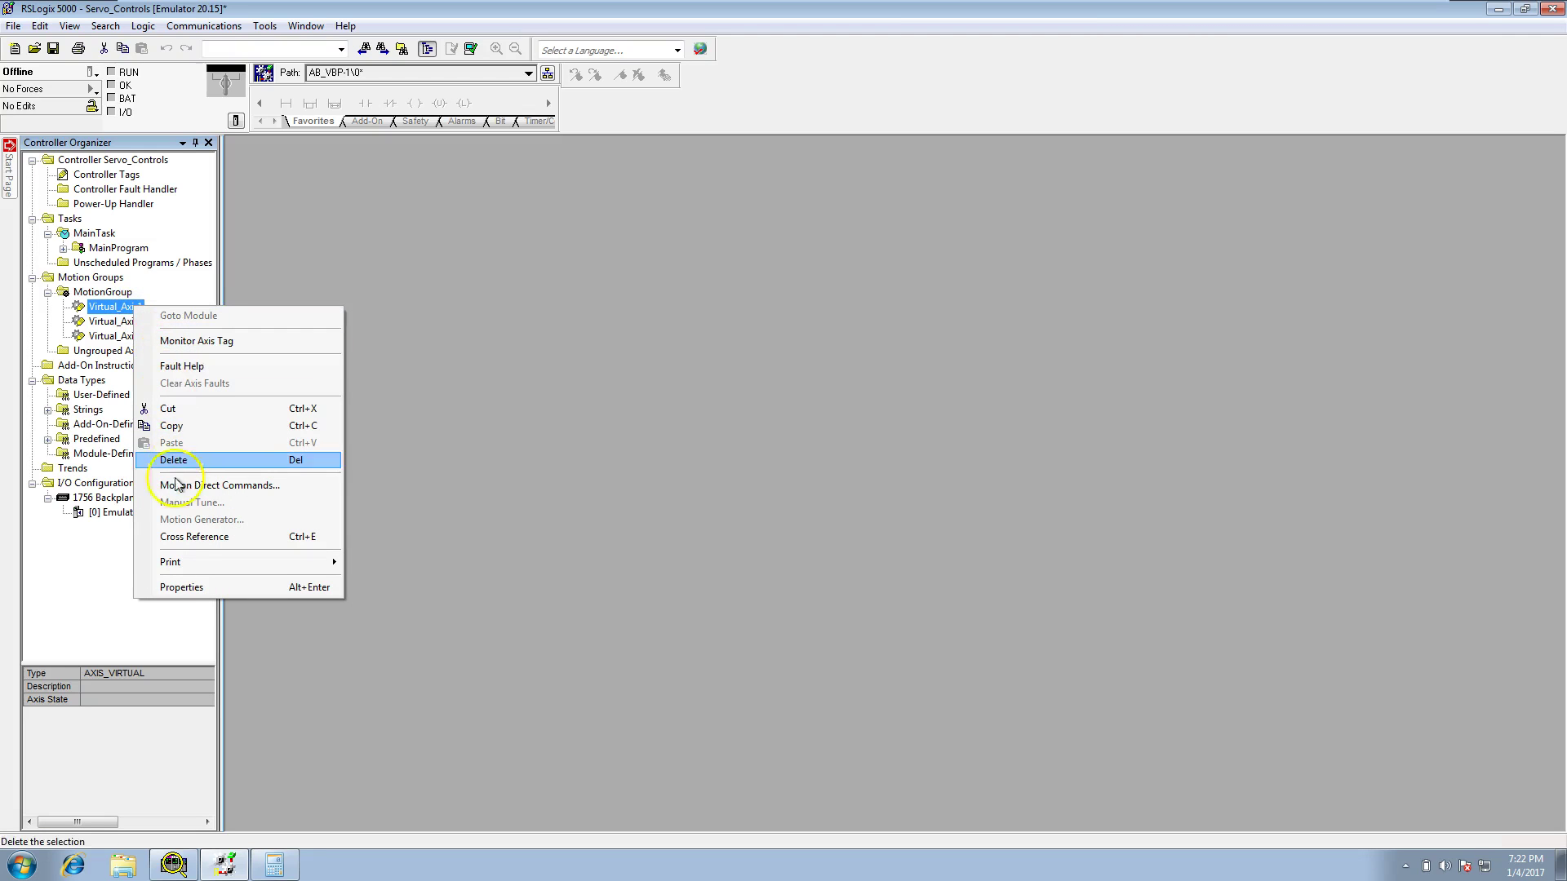
{"action": "left_click", "coordinate": [180, 587]}
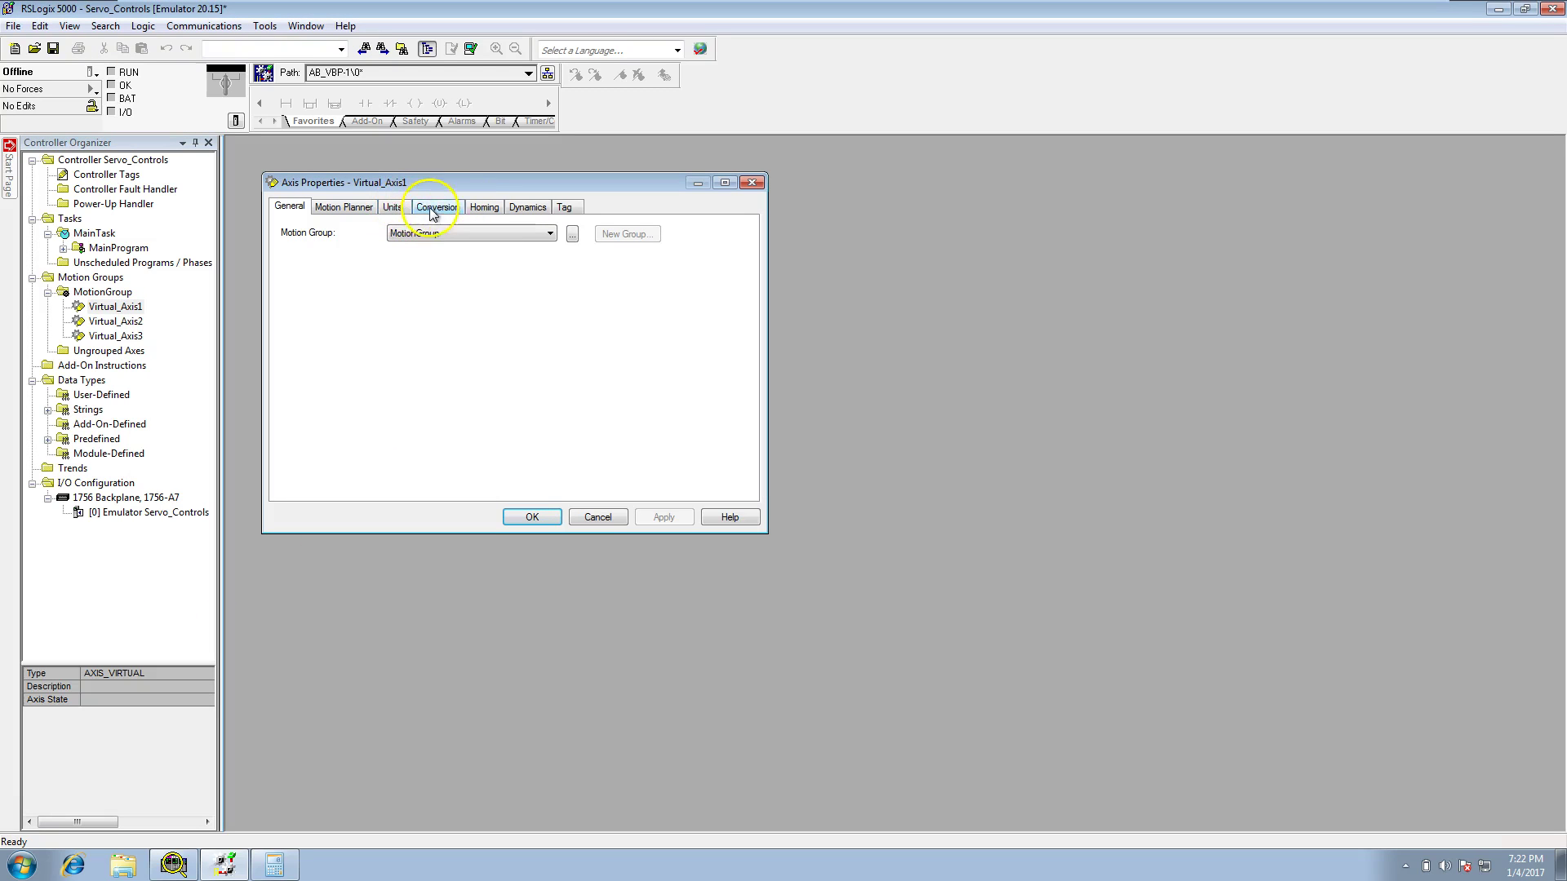
{"action": "left_click", "coordinate": [438, 209]}
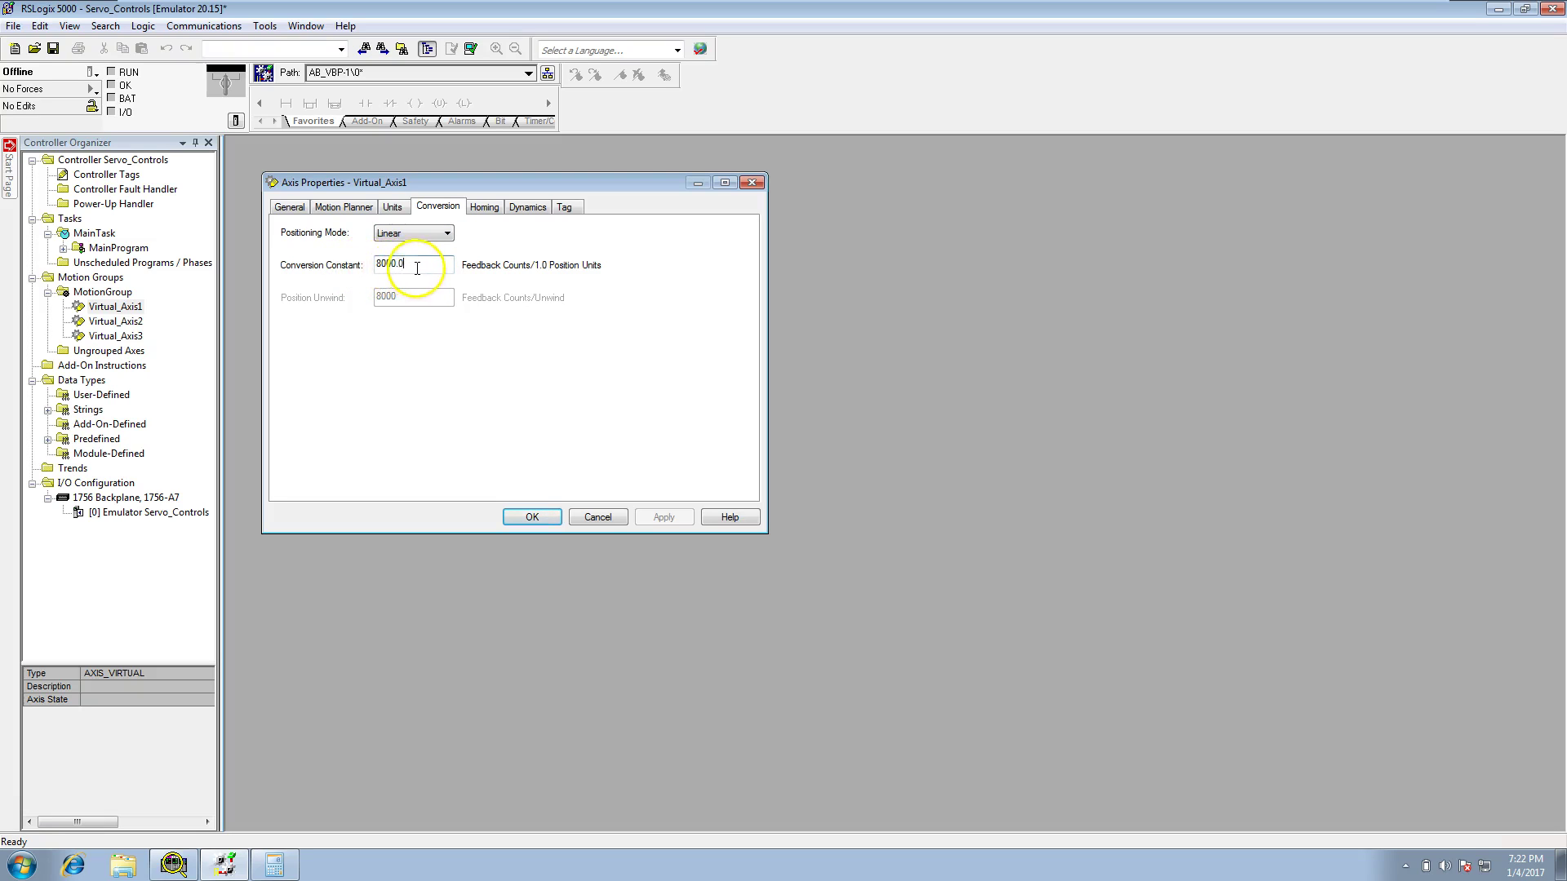
{"action": "left_click_drag", "start_coordinate": [413, 269], "coordinate": [375, 266]}
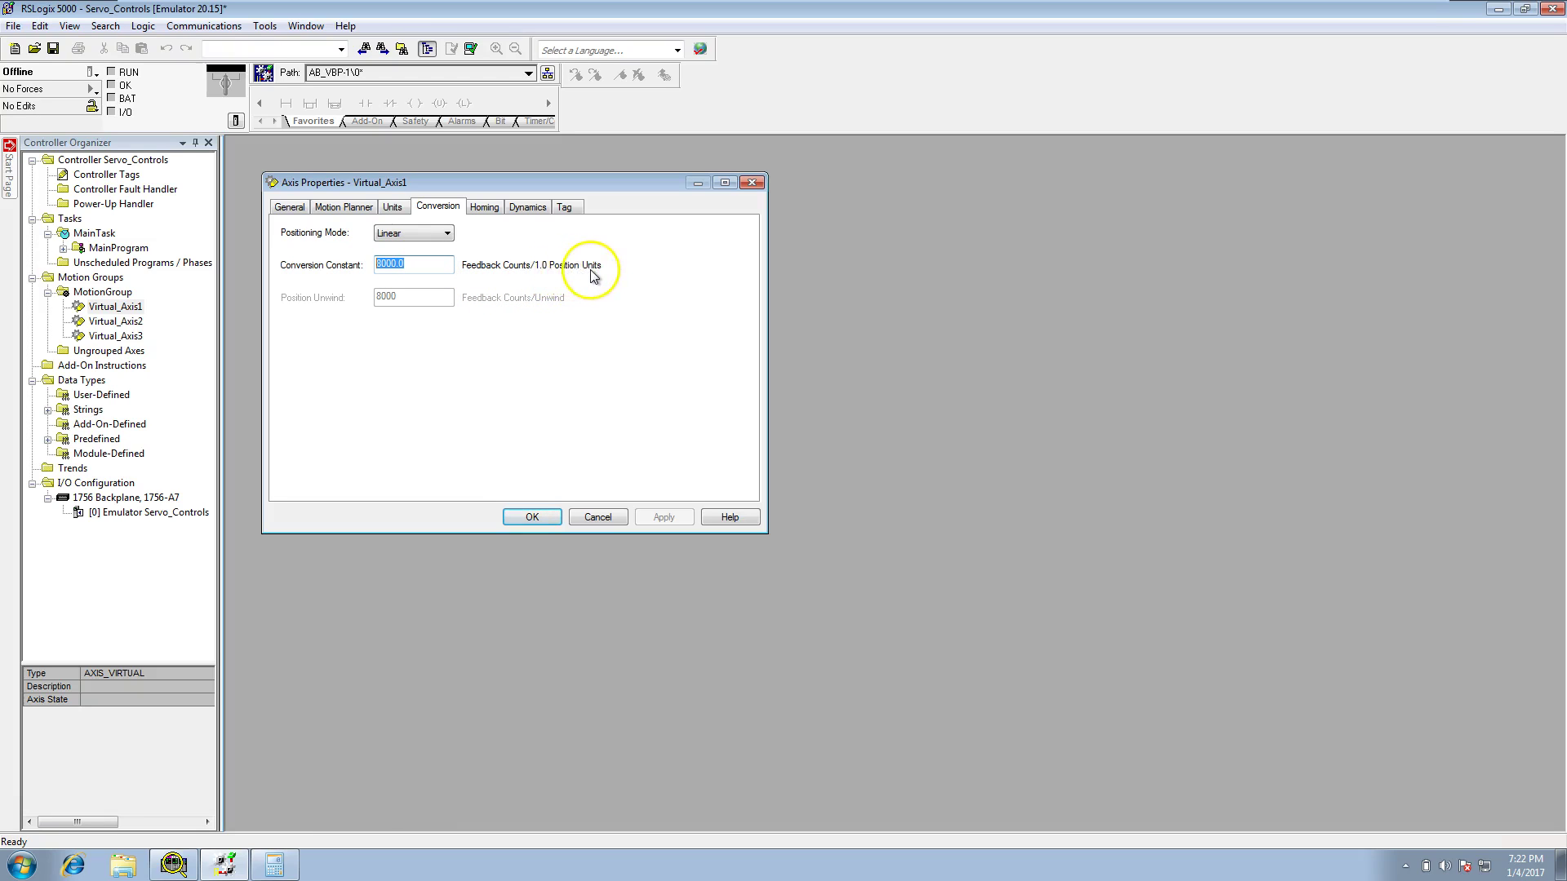
{"action": "left_click", "coordinate": [447, 234]}
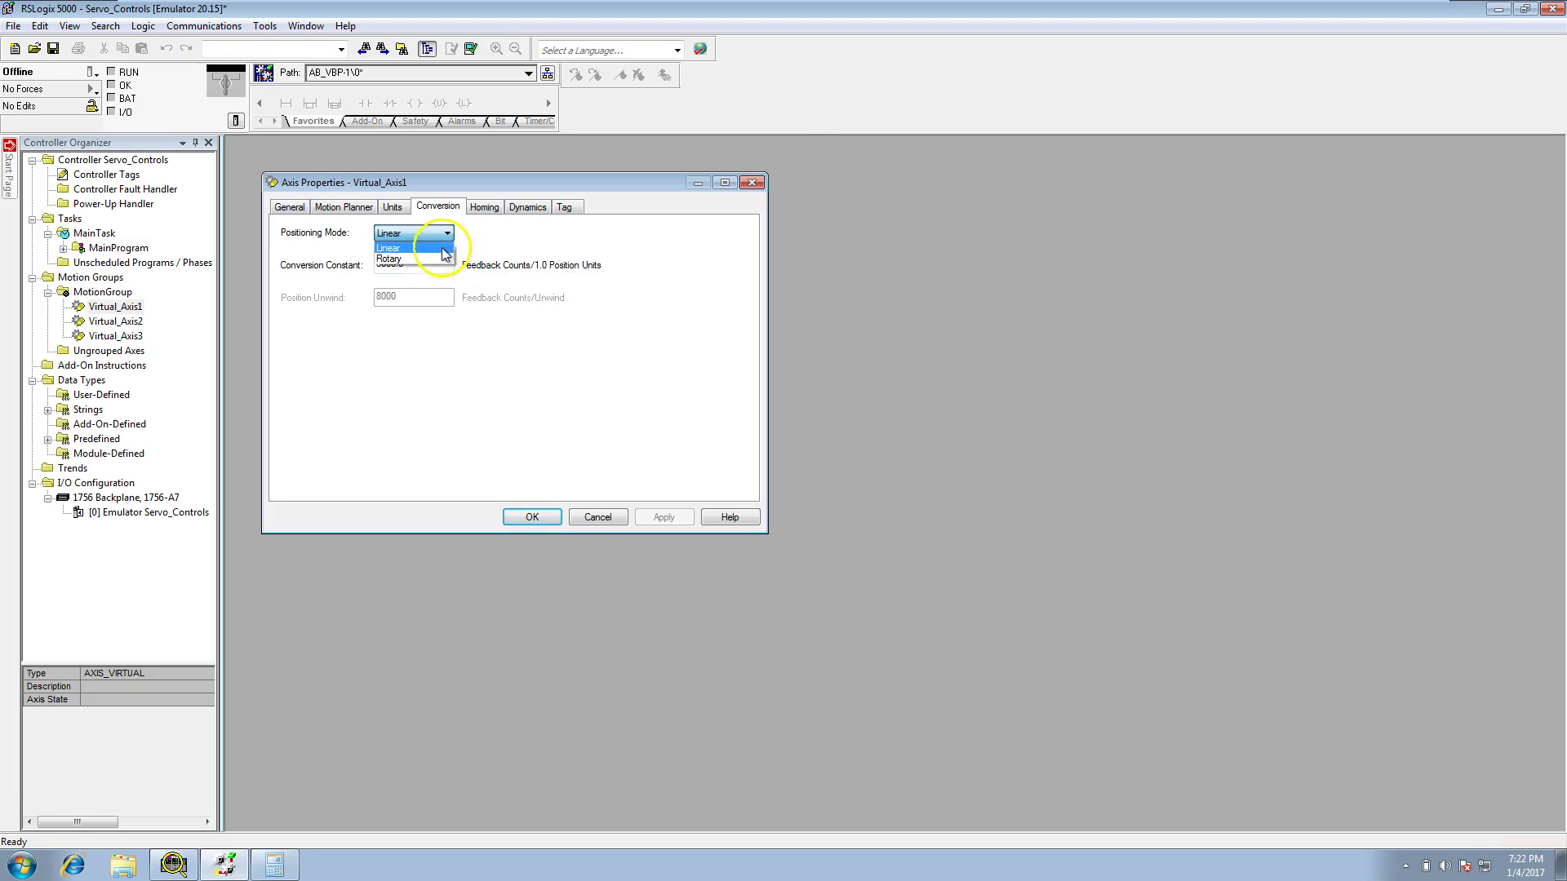
{"action": "left_click", "coordinate": [441, 259]}
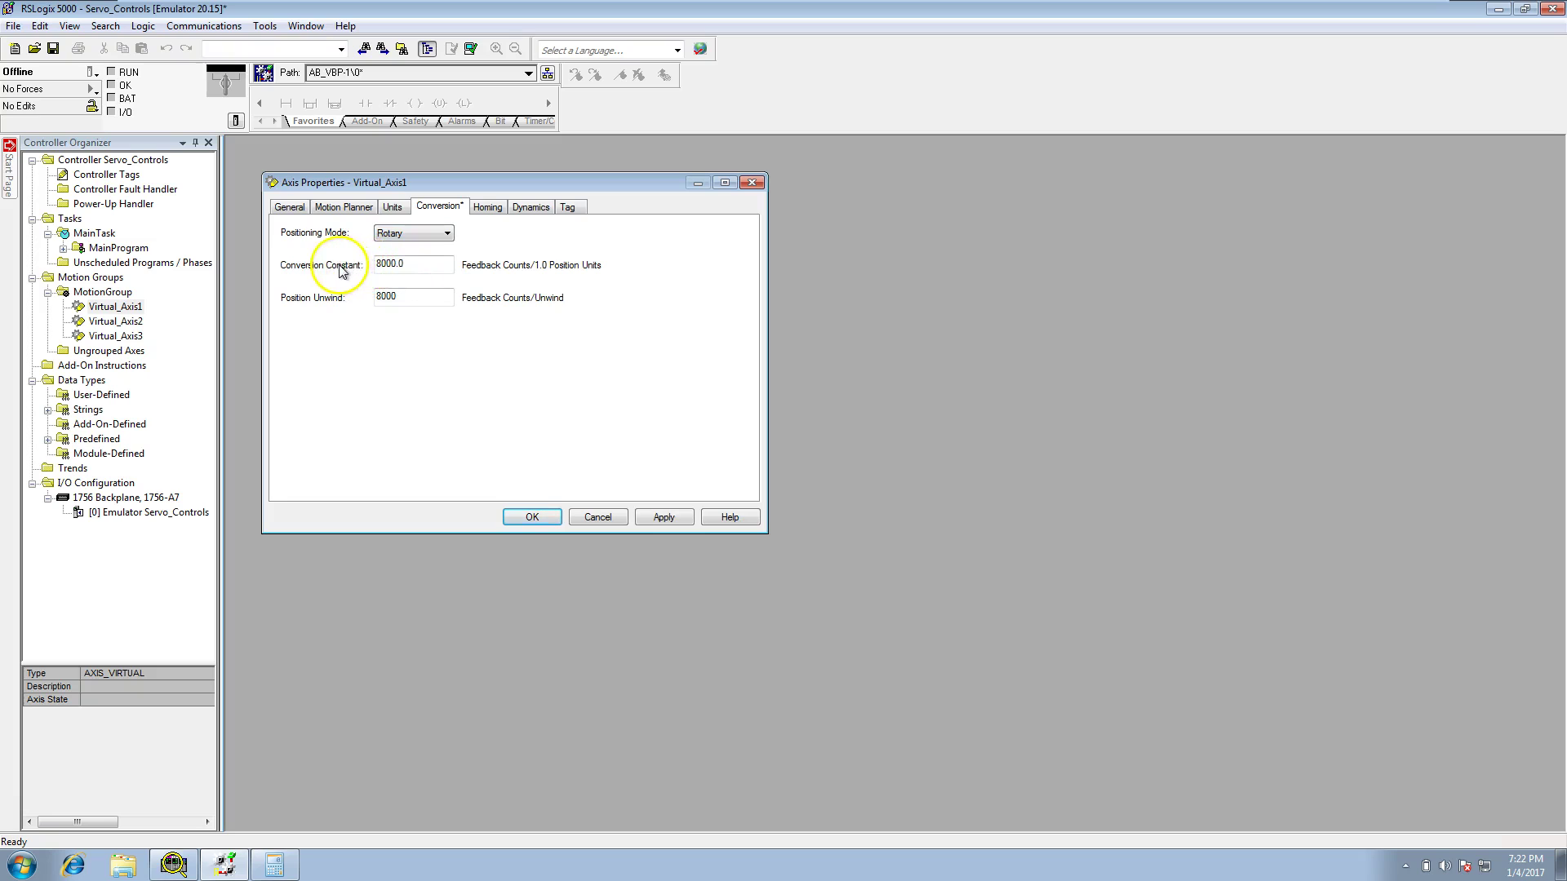
Step: Compare the Conversion Constant and Position Unwind values of Virtual_Axis1
{"action": "left_click_drag", "start_coordinate": [416, 263], "coordinate": [377, 264]}
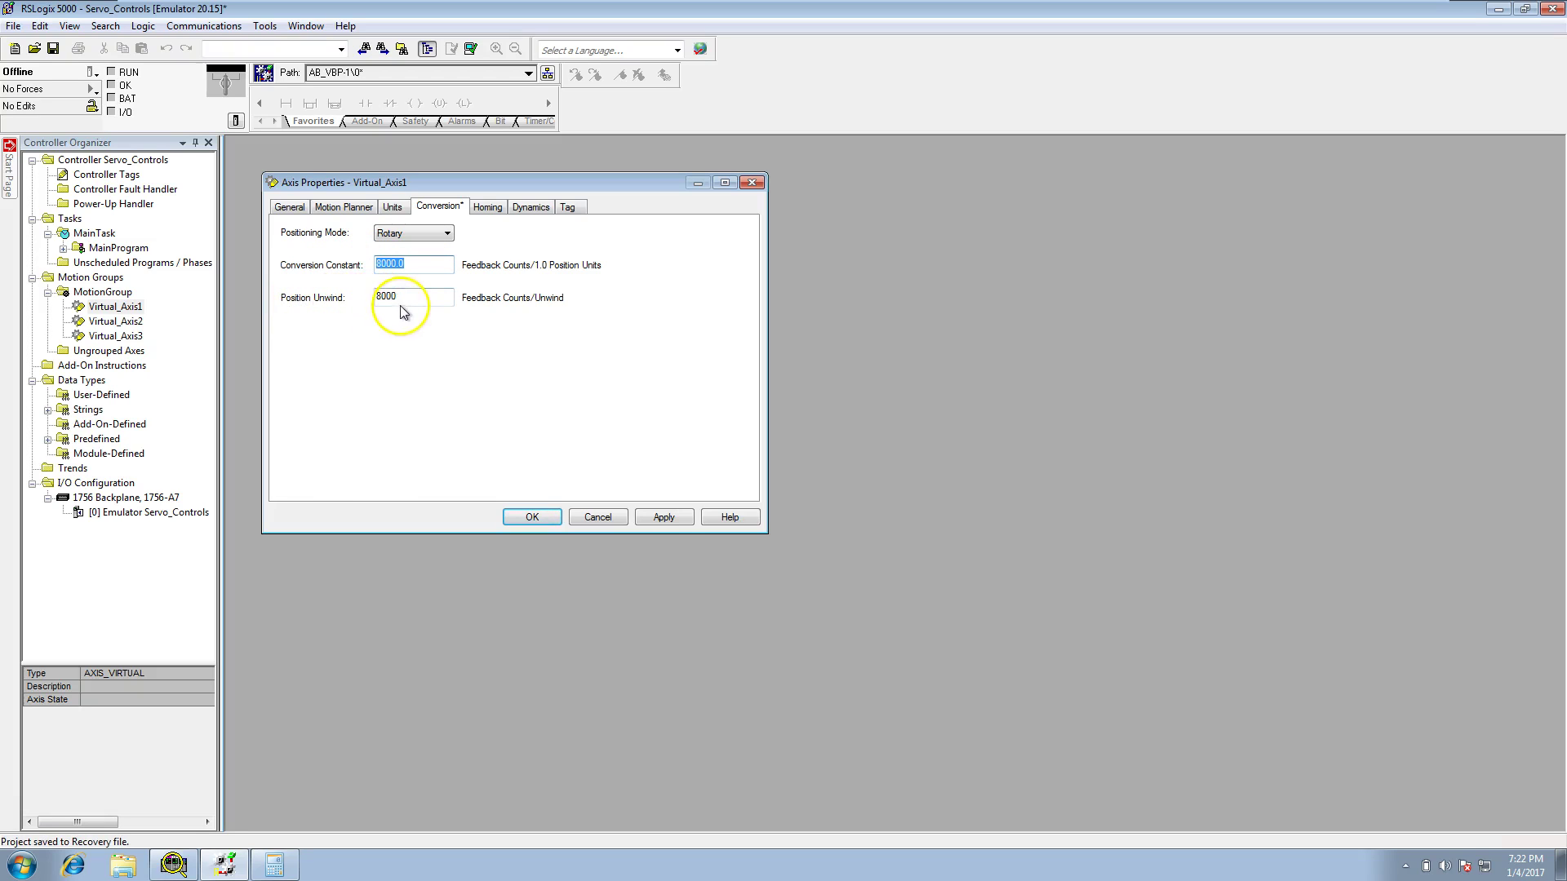
{"action": "left_click_drag", "start_coordinate": [399, 299], "coordinate": [375, 297]}
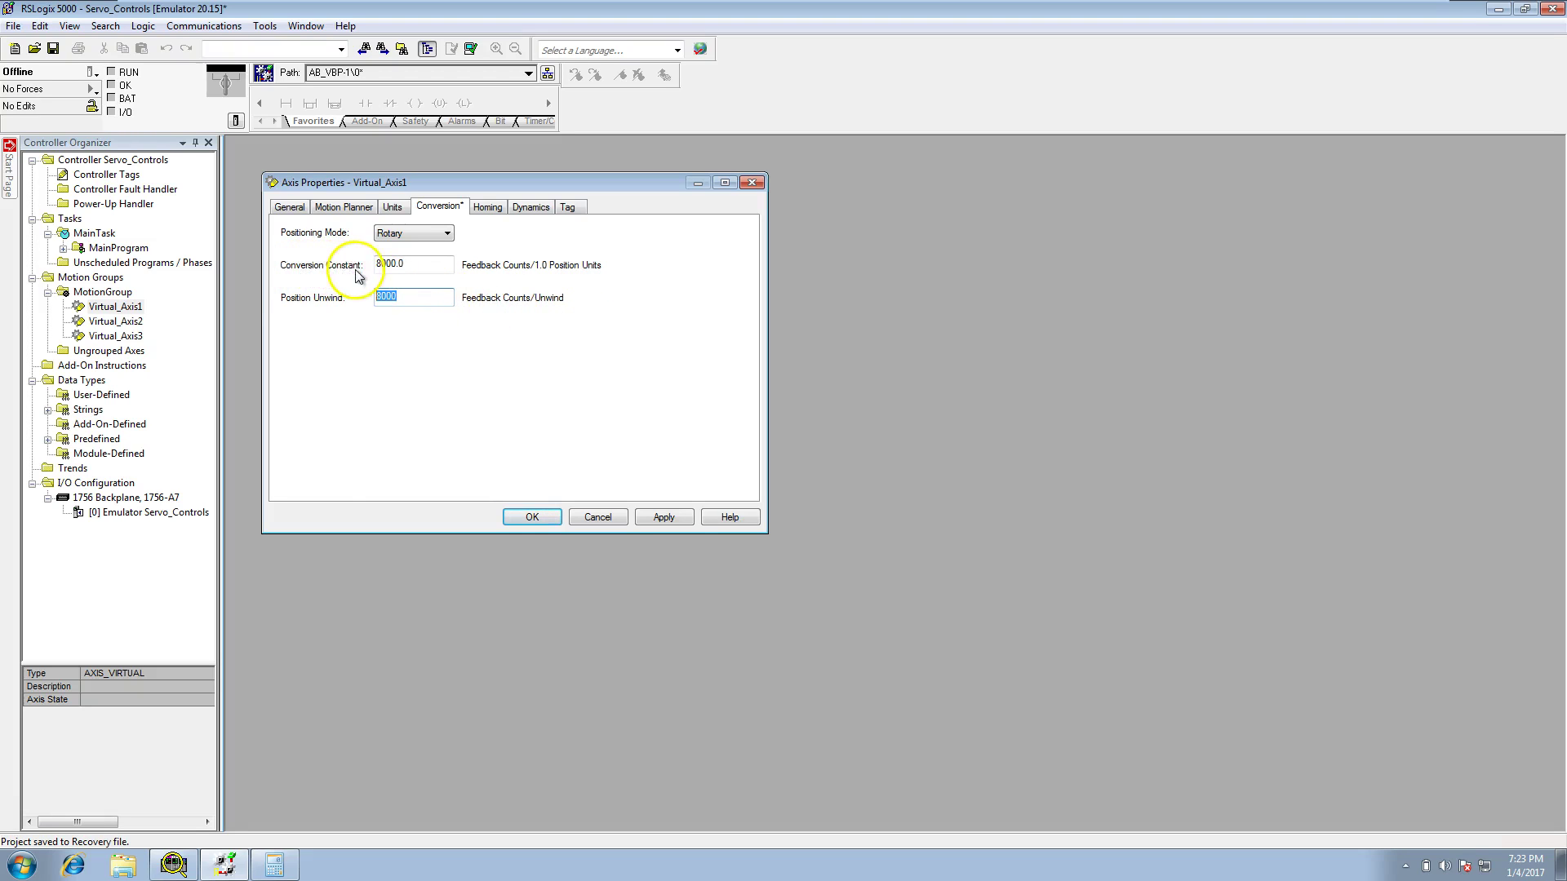
{"action": "double_click", "coordinate": [380, 266]}
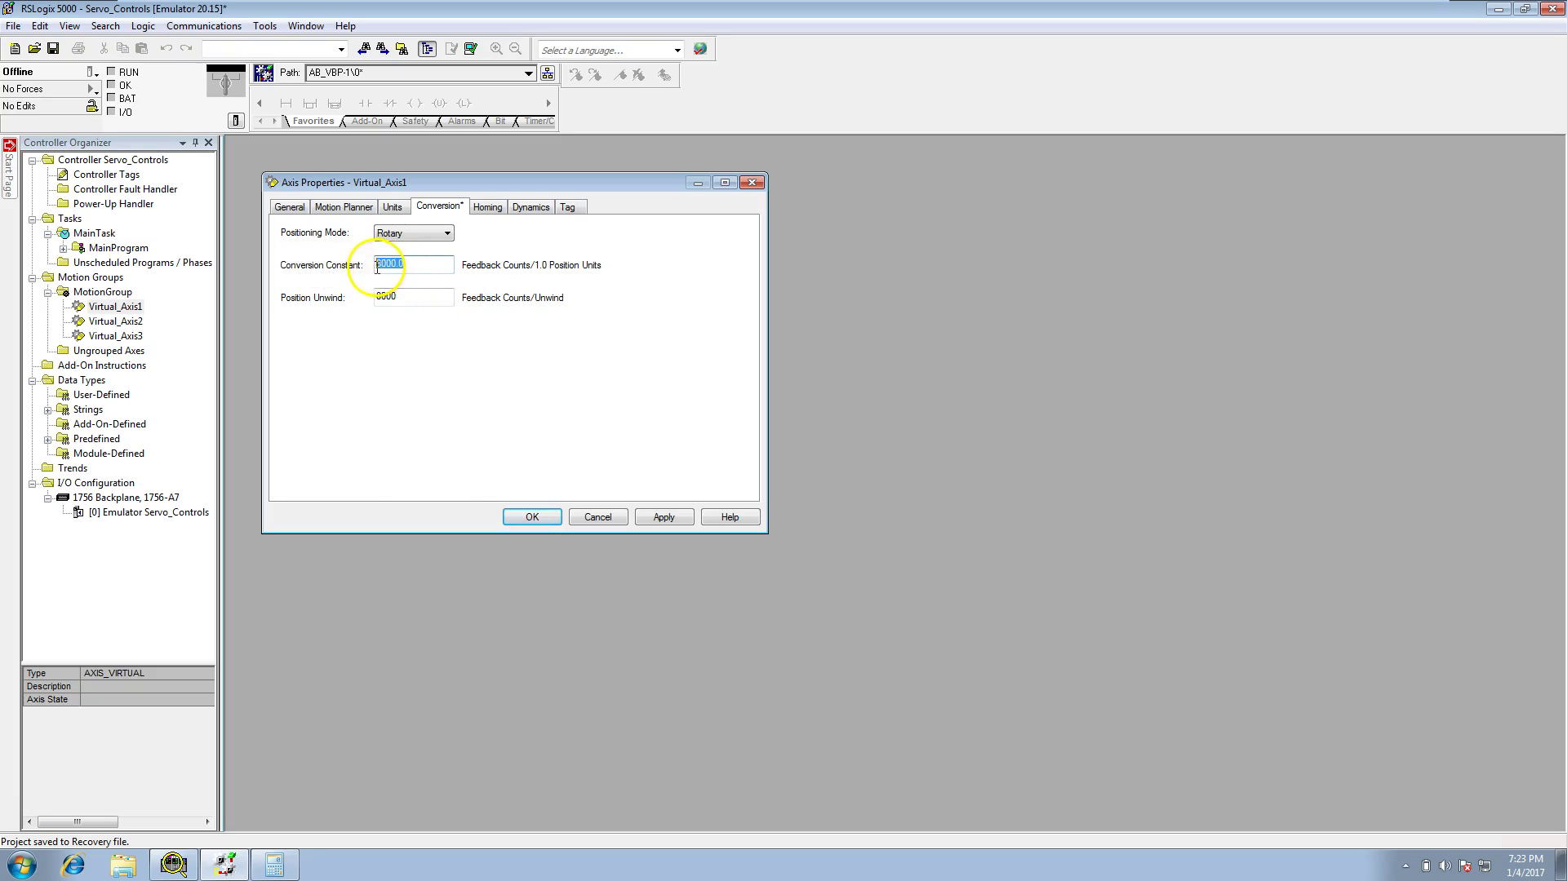
{"action": "double_click", "coordinate": [377, 296]}
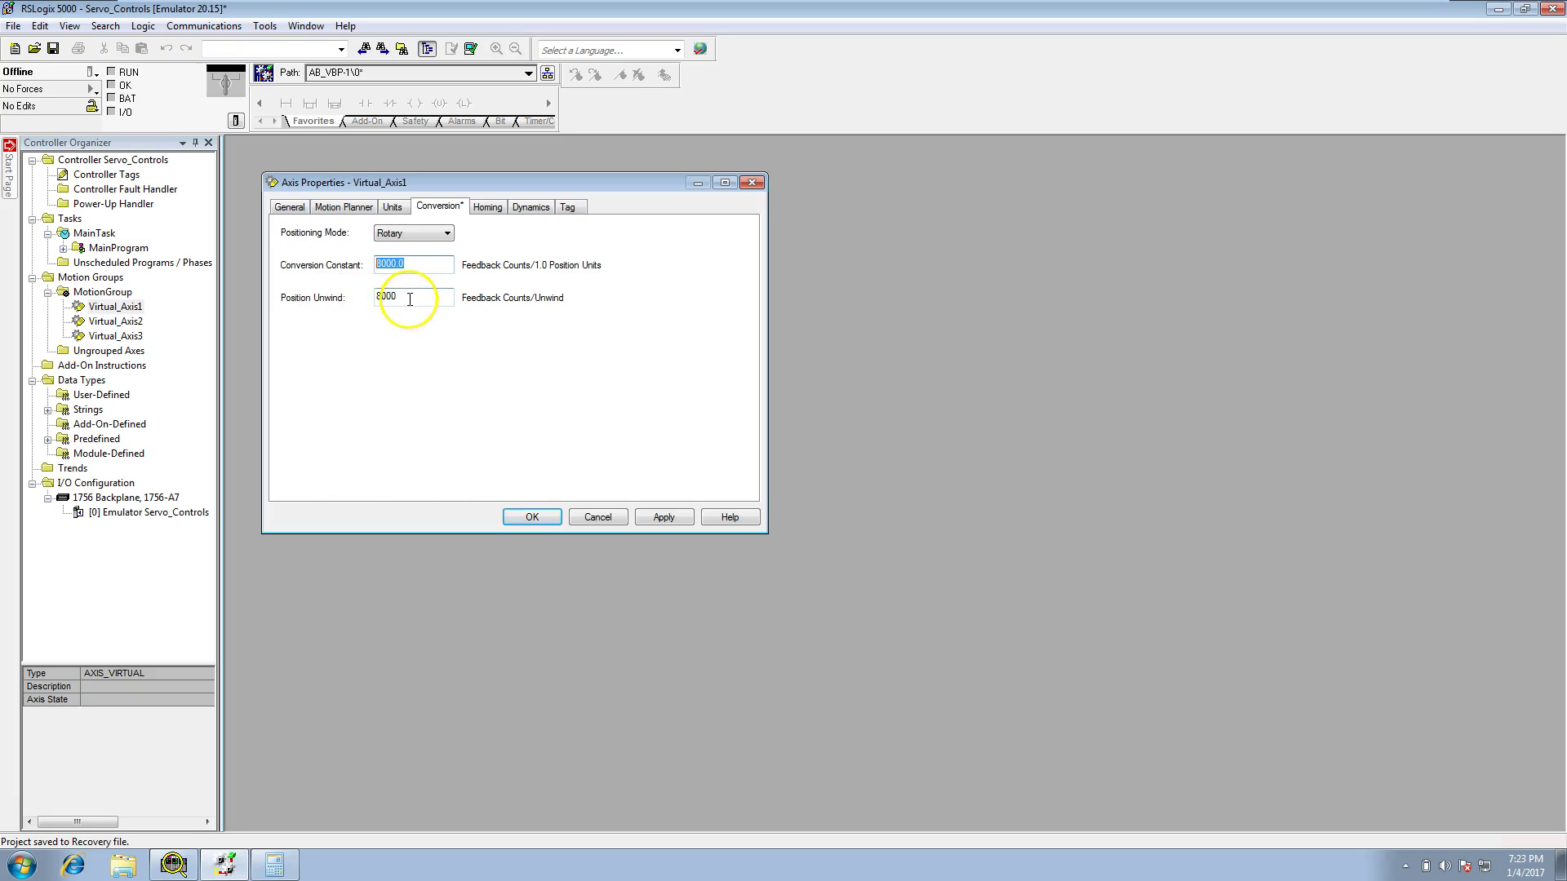
{"action": "left_click", "coordinate": [399, 298]}
{"action": "double_click", "coordinate": [399, 298]}
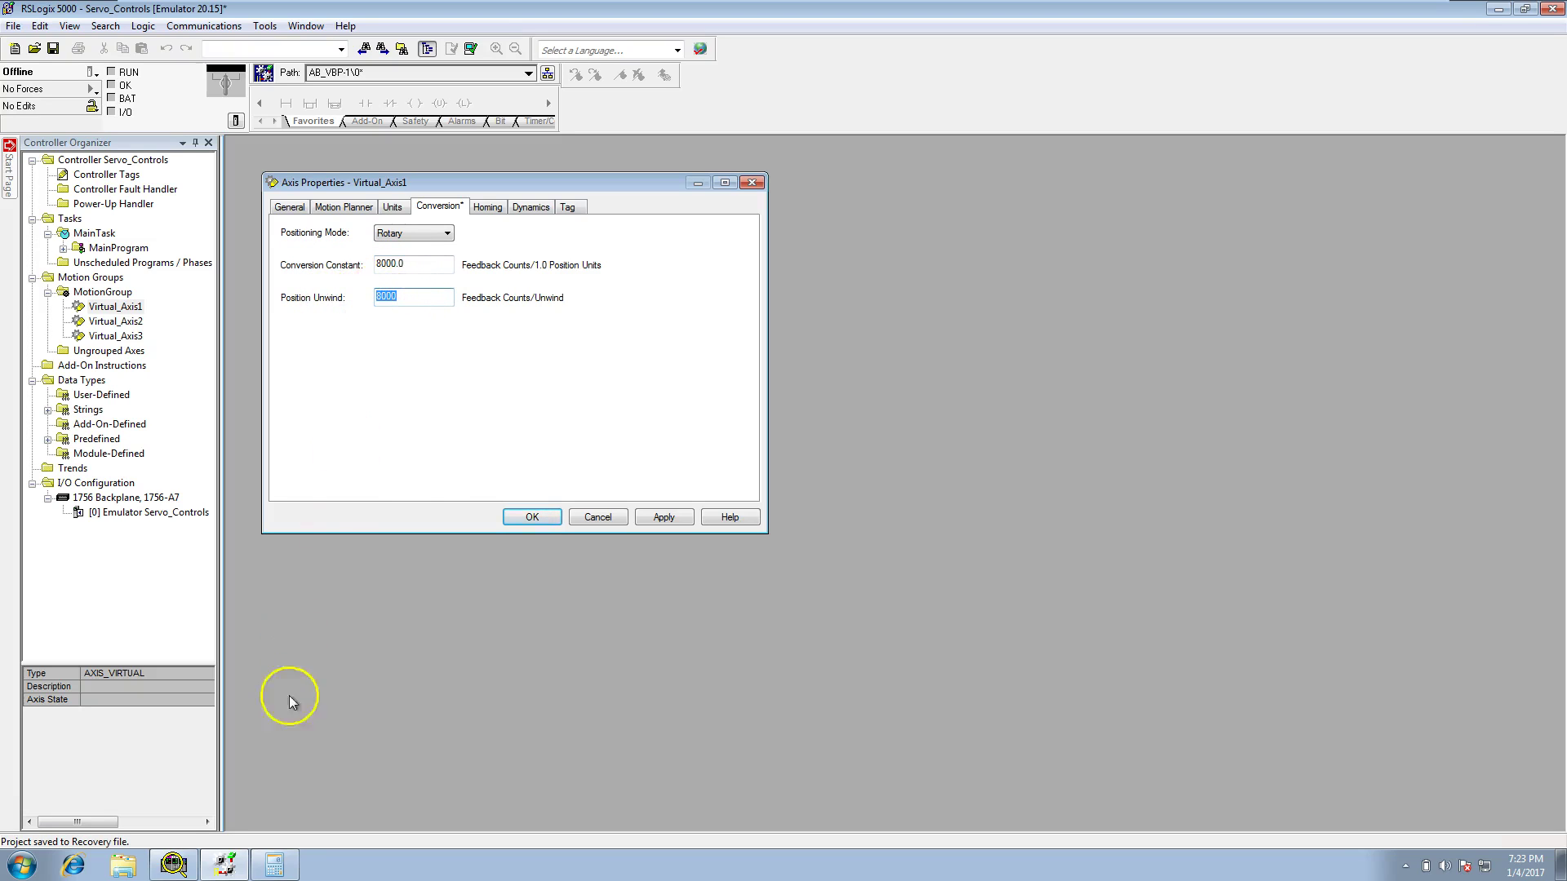
Step: Switch to Calculator and divide the position unwind by the conversion constant, 8000 / 8000
{"action": "left_click", "coordinate": [272, 861]}
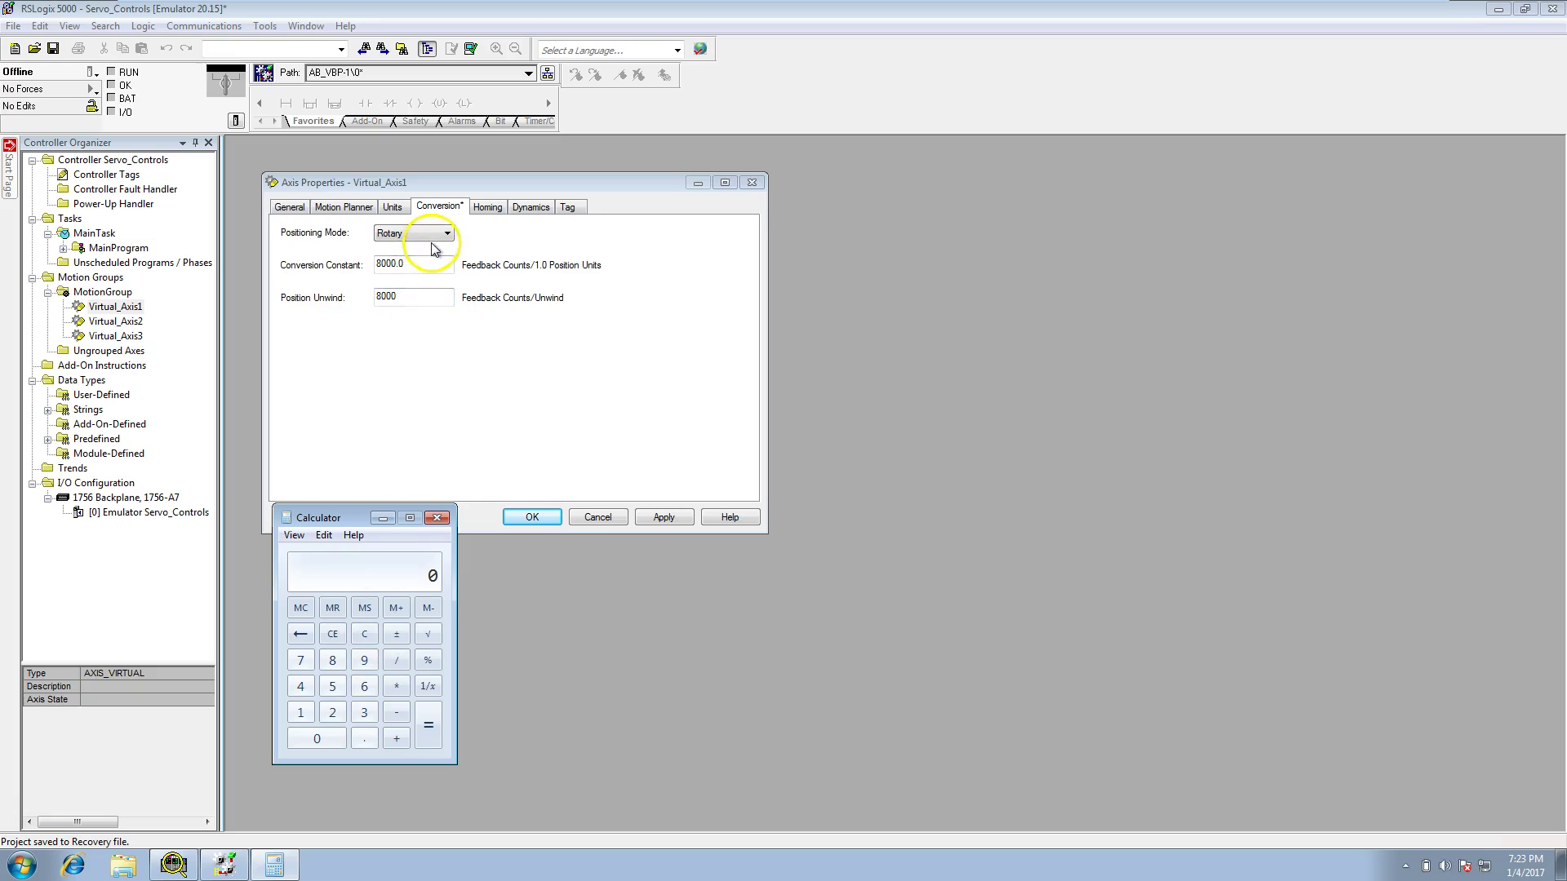
{"action": "left_click", "coordinate": [425, 301]}
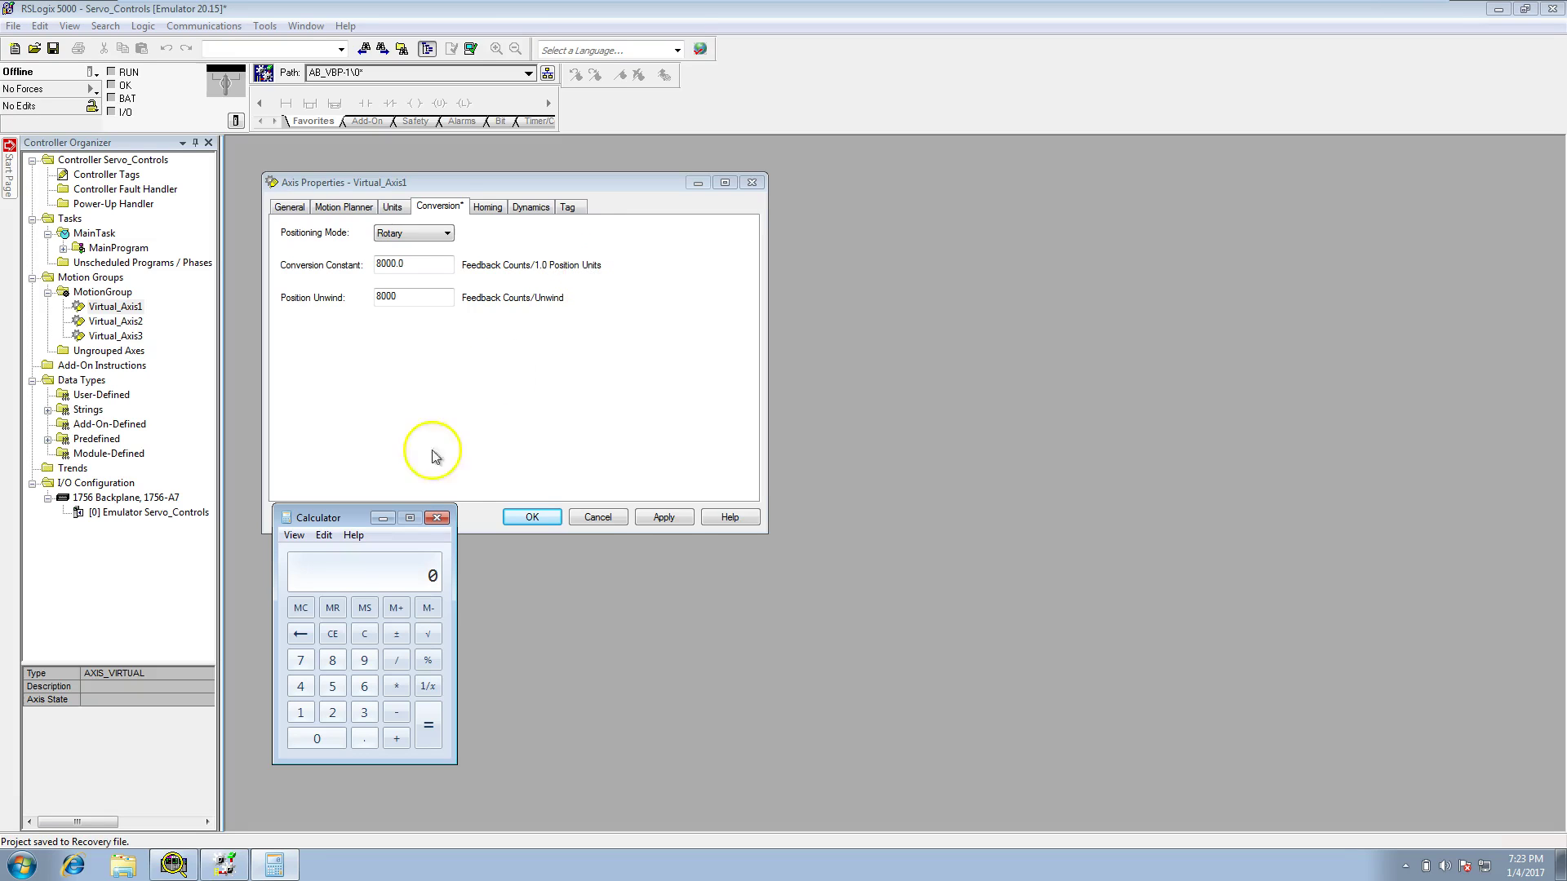
{"action": "left_click", "coordinate": [336, 660]}
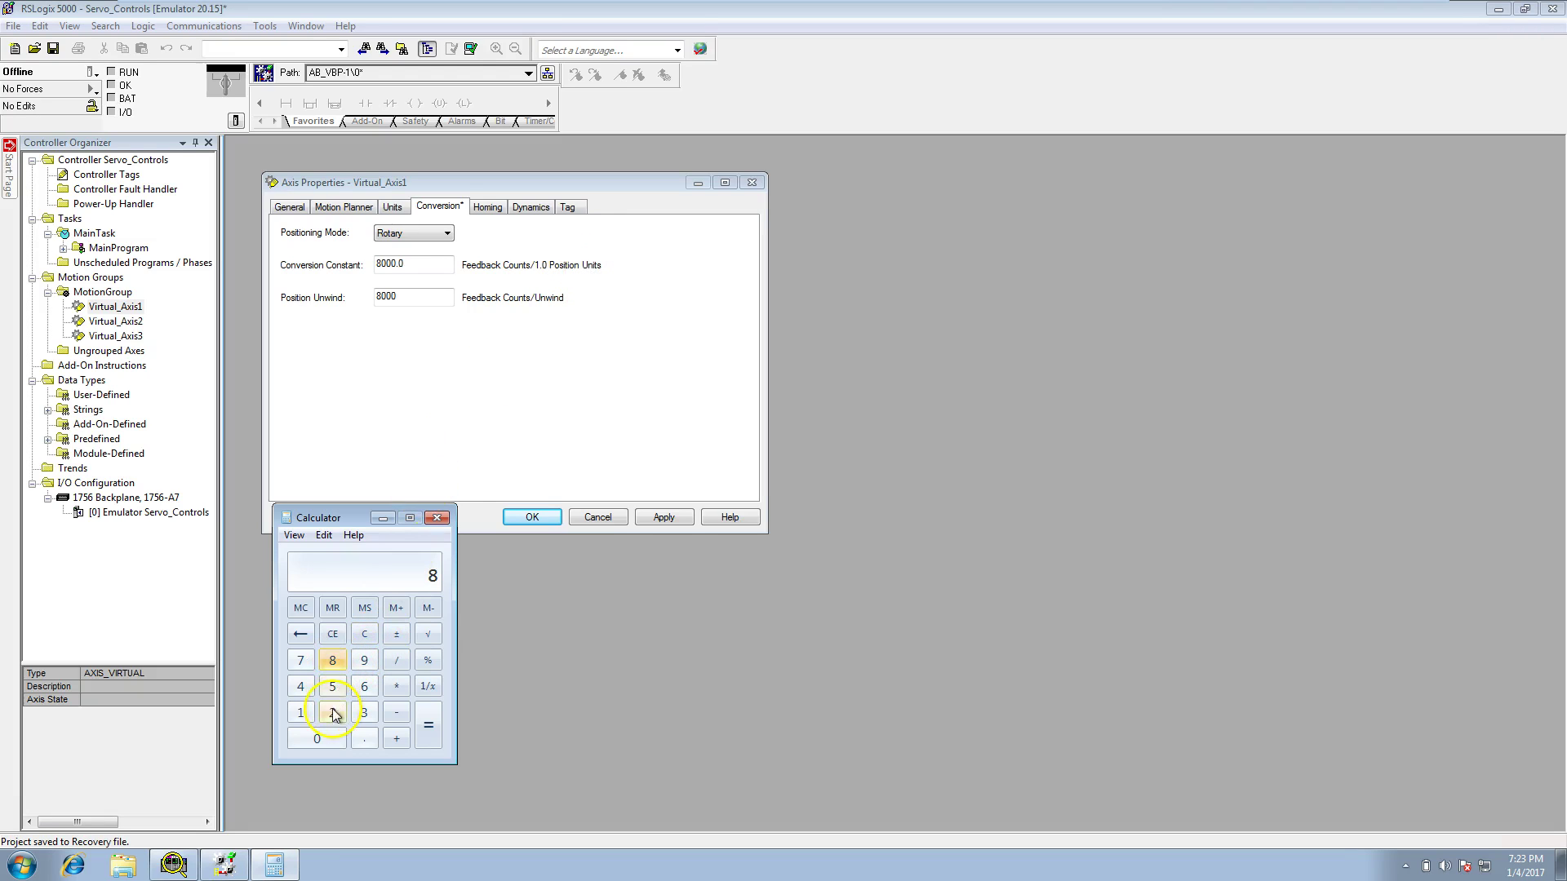
{"action": "left_click", "coordinate": [328, 734]}
{"action": "left_click", "coordinate": [328, 734]}
{"action": "left_click", "coordinate": [329, 734]}
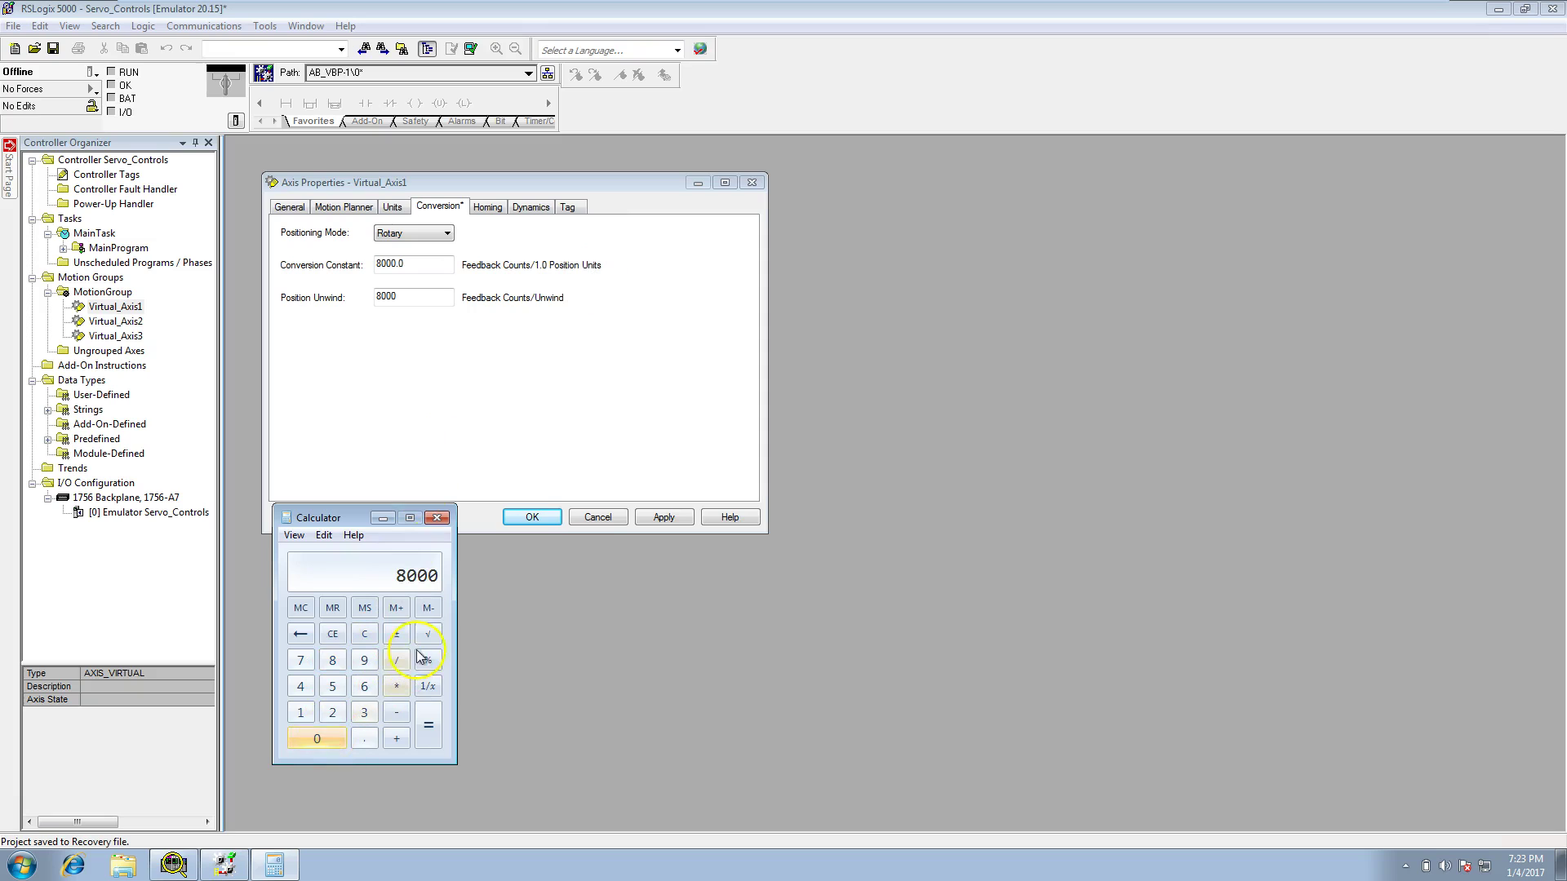
{"action": "left_click", "coordinate": [398, 660]}
{"action": "left_click", "coordinate": [334, 662]}
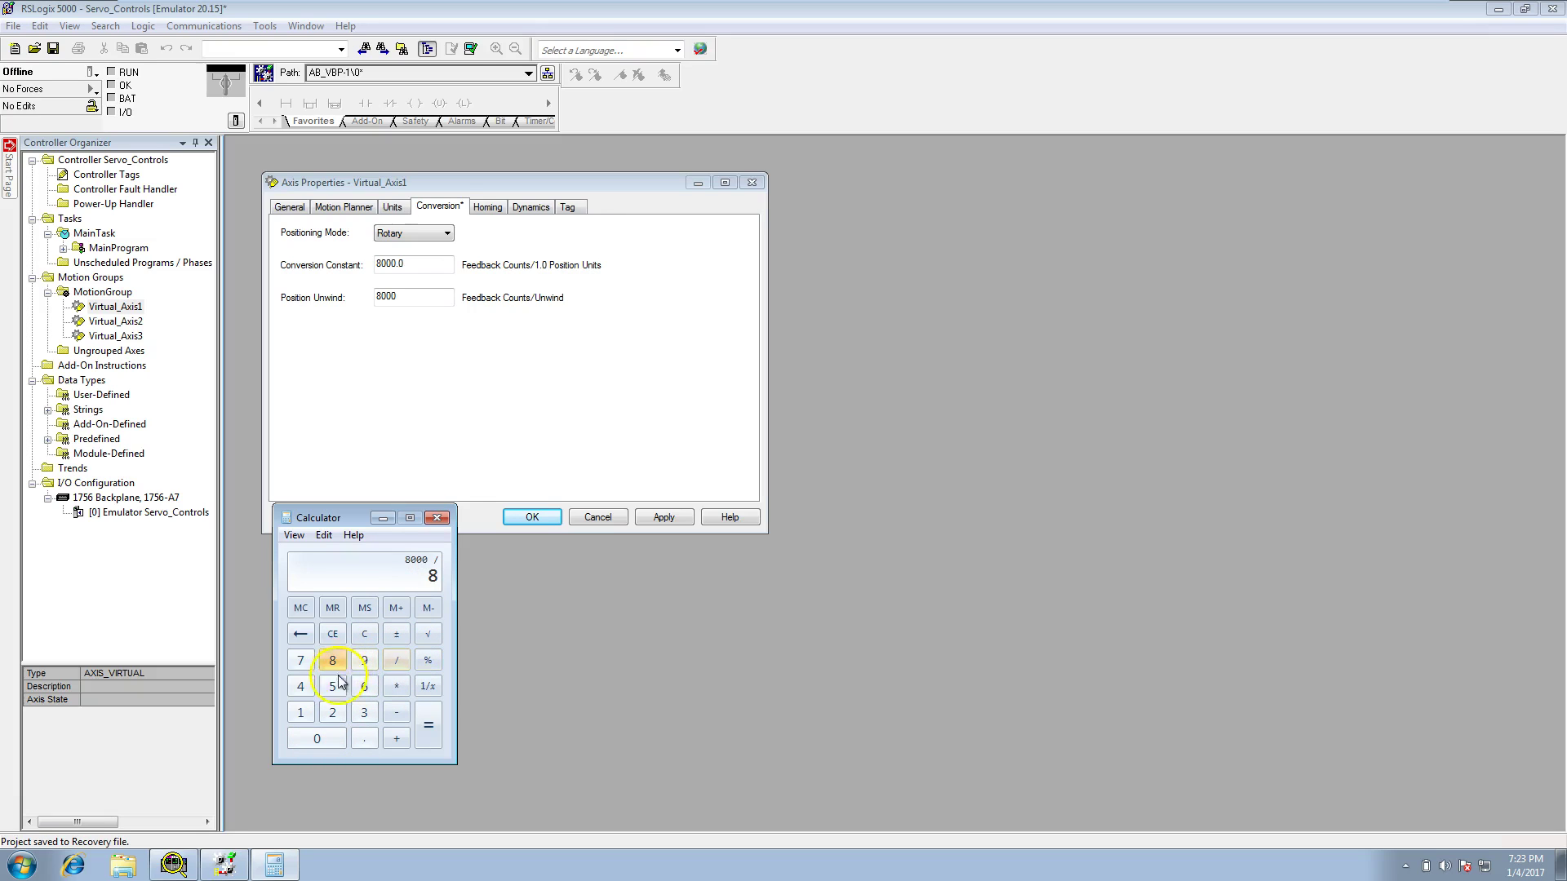
{"action": "left_click", "coordinate": [327, 738]}
{"action": "left_click", "coordinate": [326, 737]}
{"action": "left_click", "coordinate": [327, 738]}
{"action": "left_click", "coordinate": [421, 724]}
Step: Enter 0.00 and 1.00 in the calculator to illustrate the axis position range before it unwinds
{"action": "left_click", "coordinate": [336, 737]}
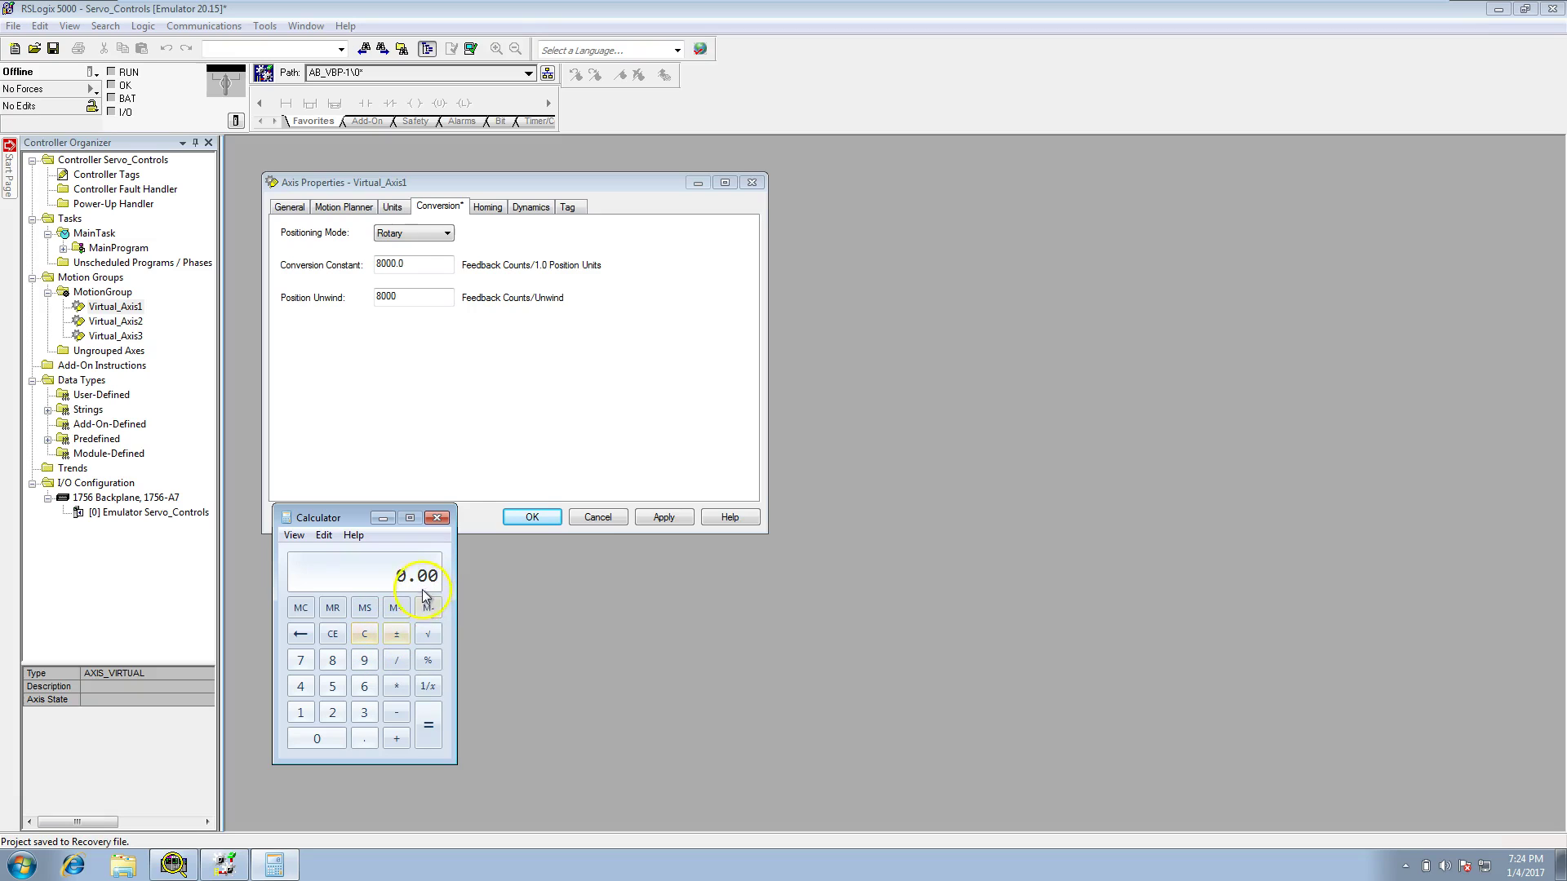
{"action": "left_click", "coordinate": [367, 639]}
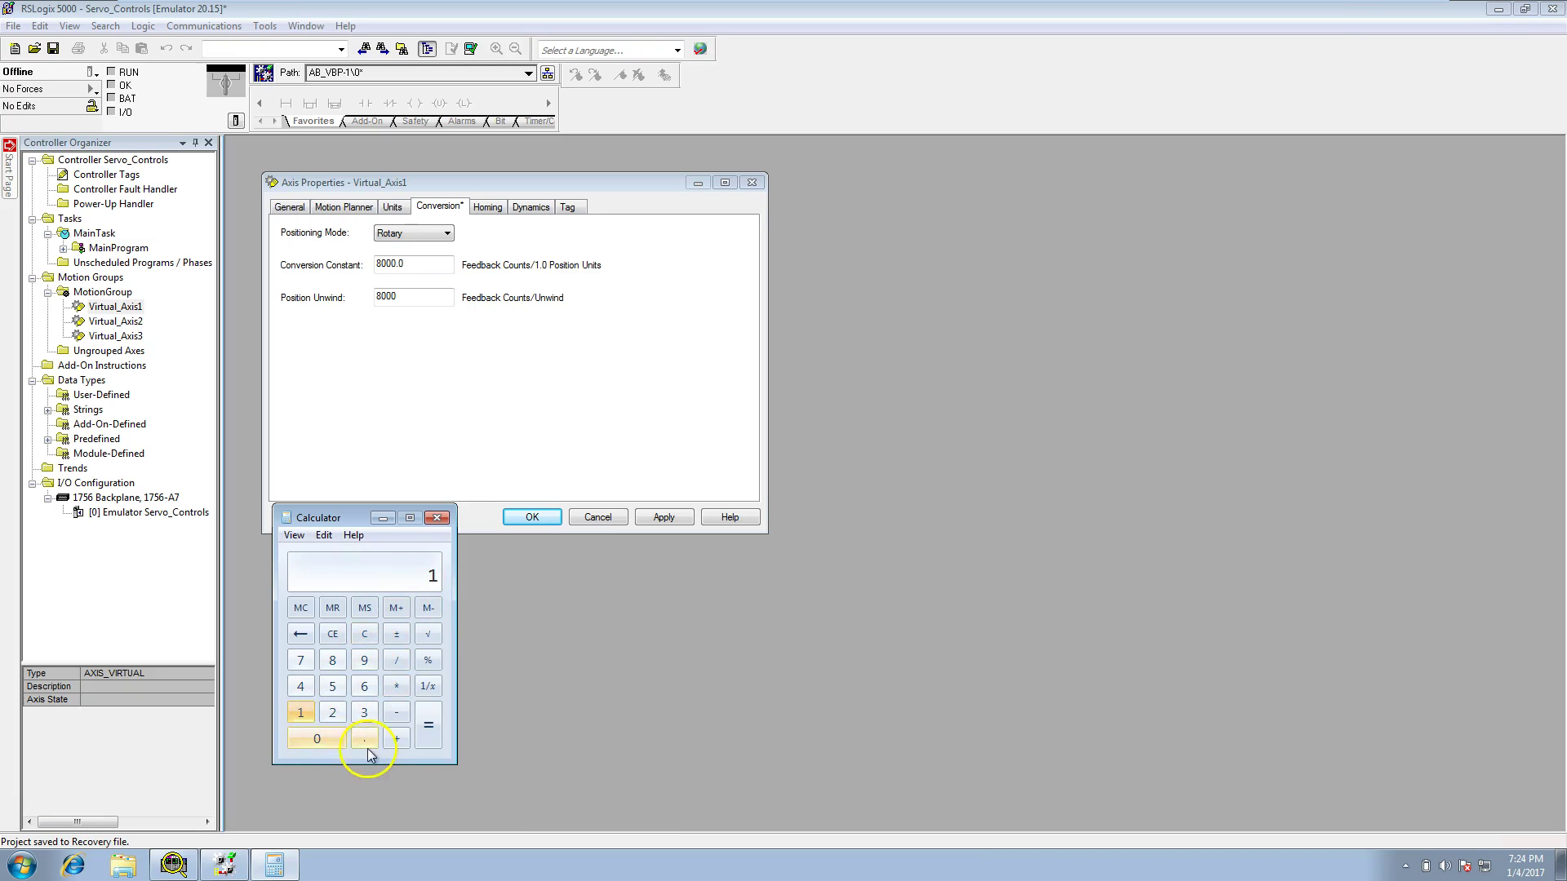
{"action": "left_click", "coordinate": [367, 743]}
{"action": "left_click", "coordinate": [339, 741]}
{"action": "left_click", "coordinate": [317, 740]}
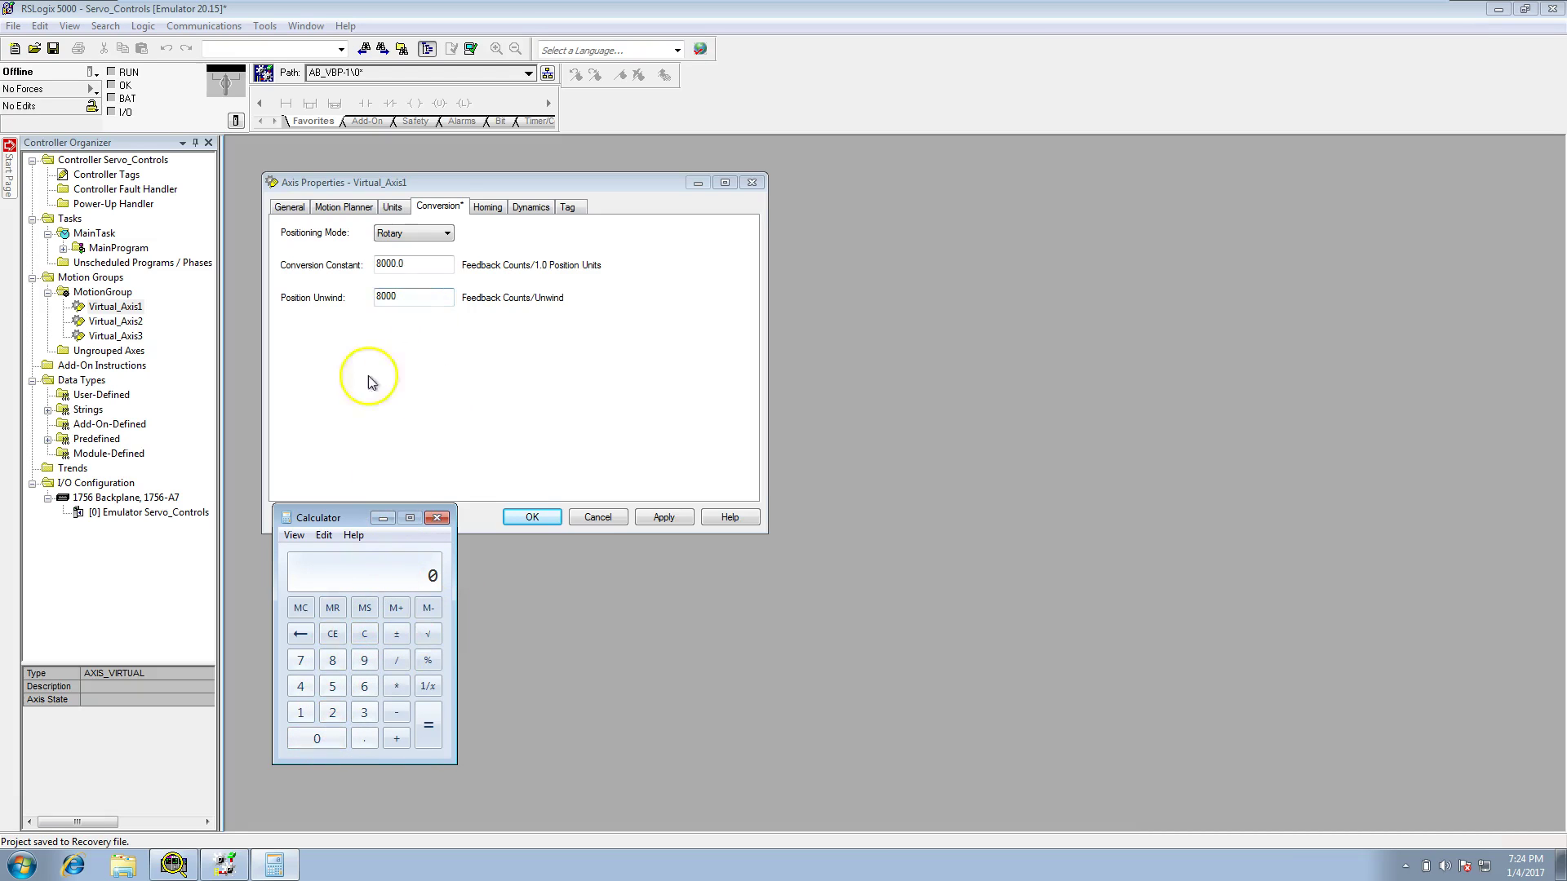
Step: Set the position unwind of Virtual_Axis1 to 800000 and calculate 800000 / 8000 in Calculator
{"action": "left_click", "coordinate": [411, 299]}
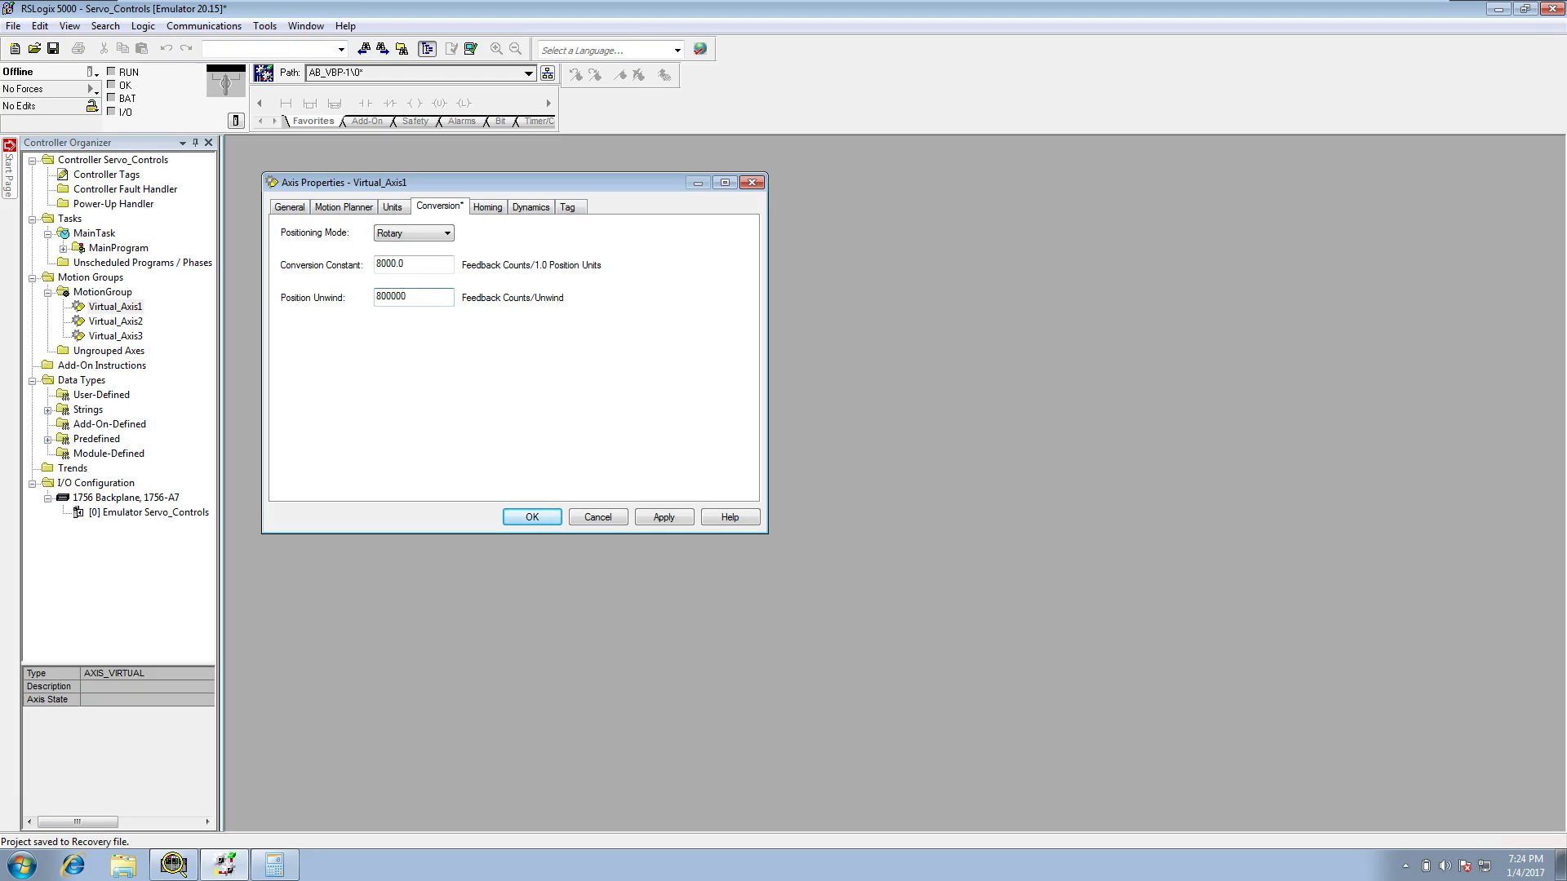
{"action": "left_click", "coordinate": [274, 864]}
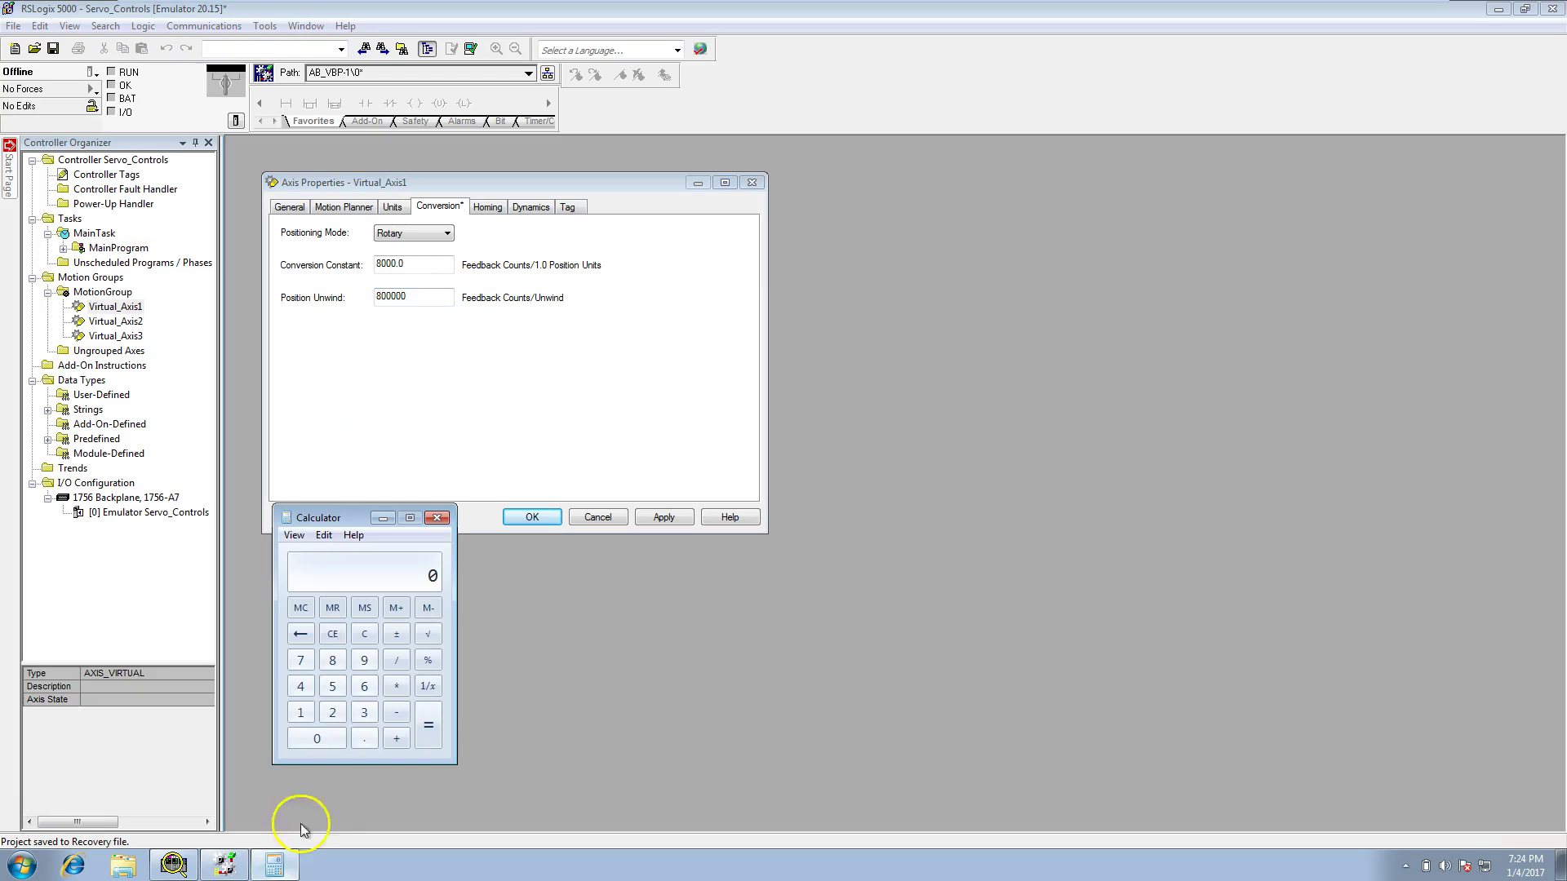
{"action": "left_click", "coordinate": [332, 661]}
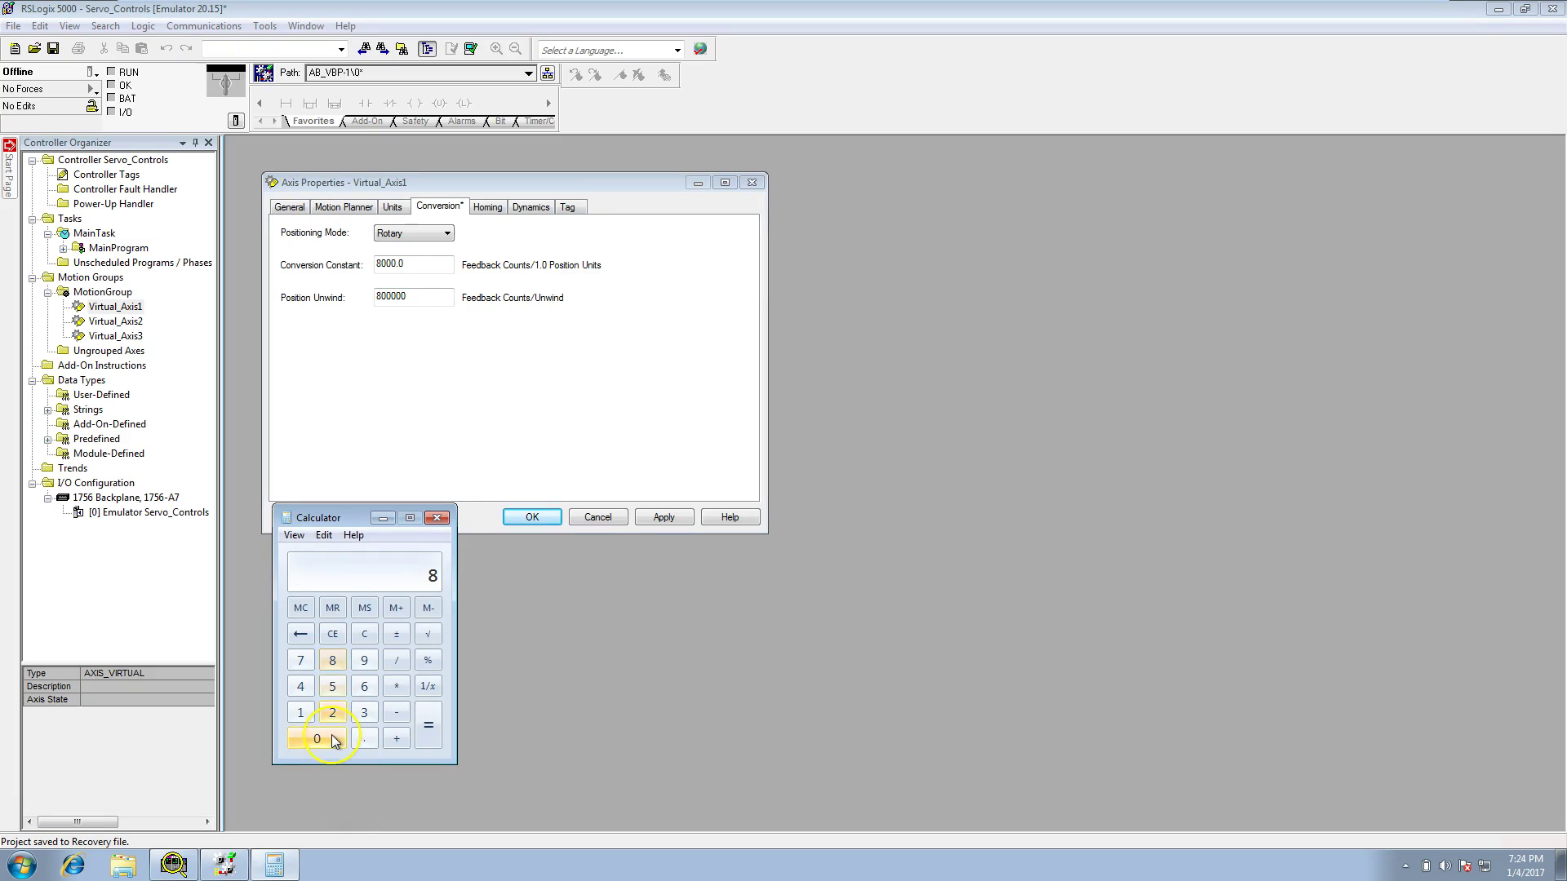
{"action": "left_click", "coordinate": [333, 740]}
{"action": "left_click", "coordinate": [332, 734]}
{"action": "left_click", "coordinate": [331, 735]}
{"action": "left_click", "coordinate": [332, 735]}
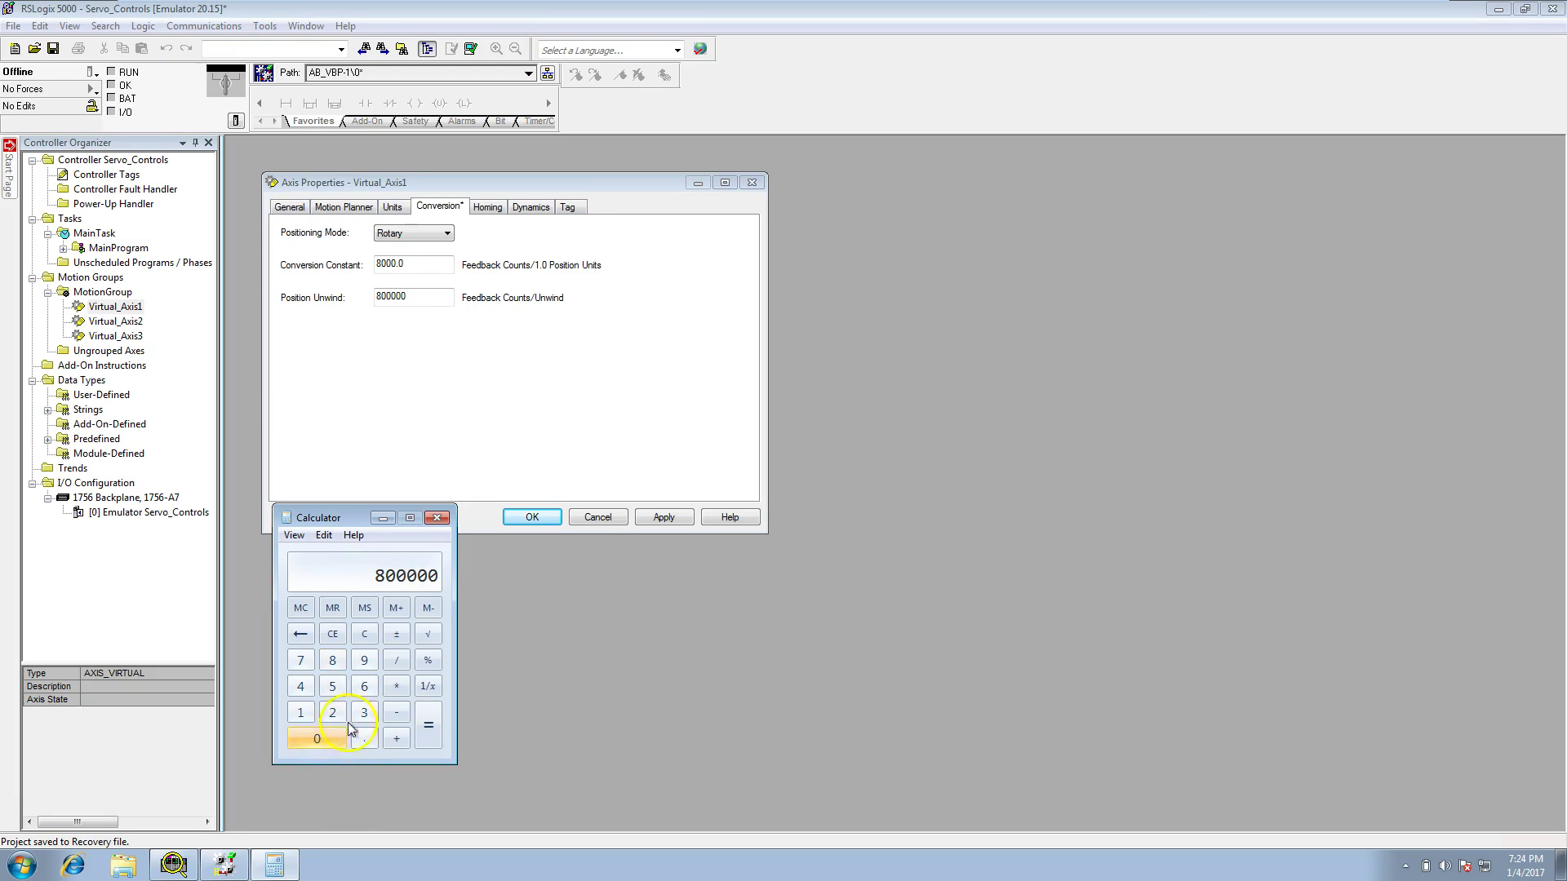
{"action": "left_click", "coordinate": [399, 661]}
{"action": "left_click", "coordinate": [332, 660]}
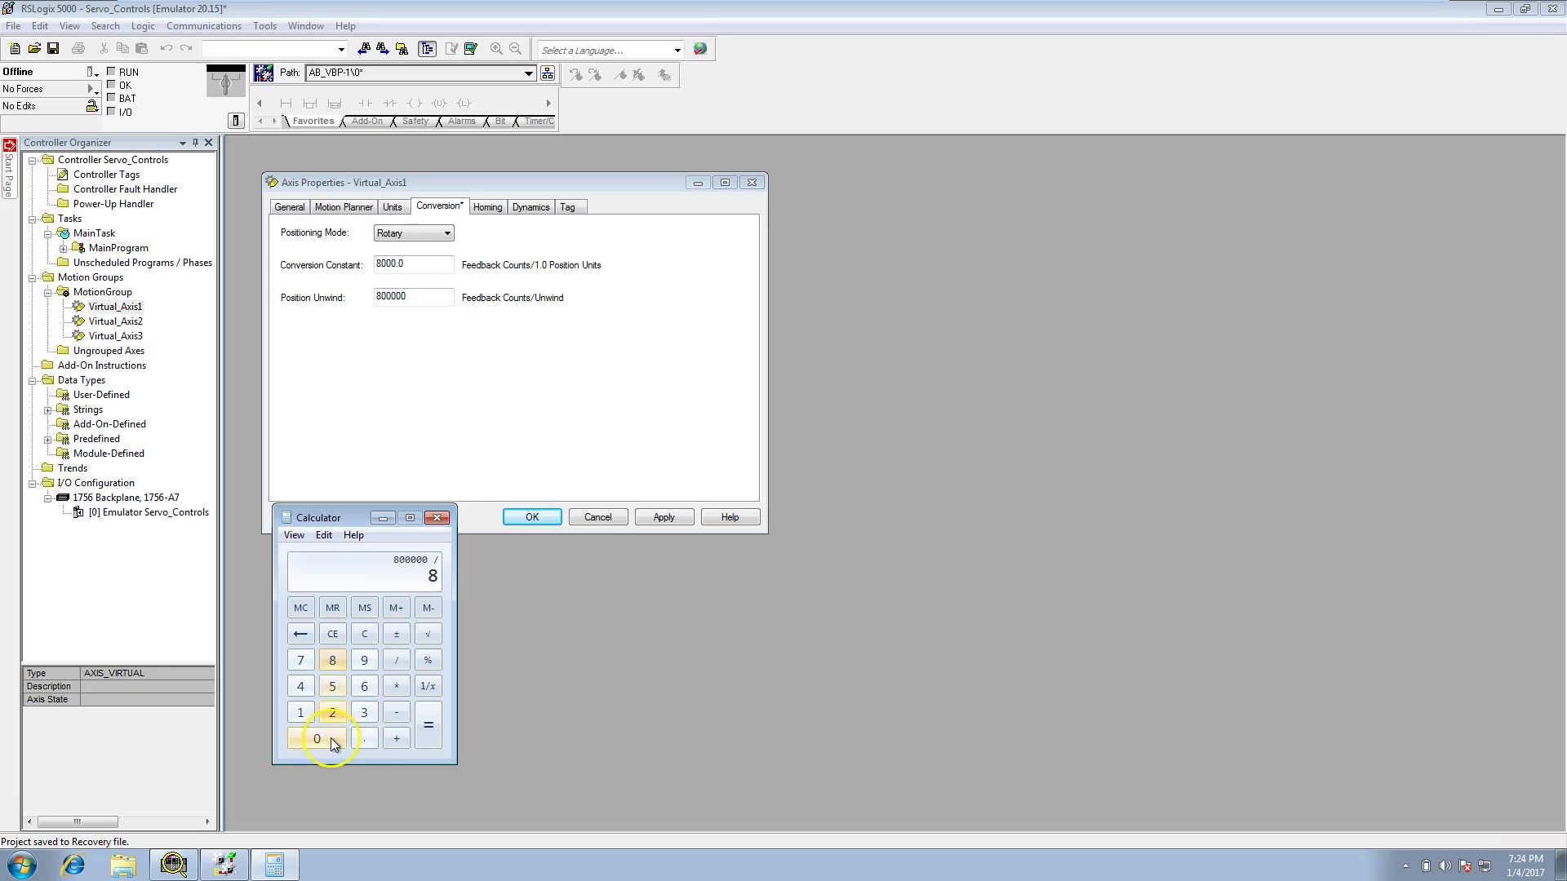
{"action": "left_click", "coordinate": [330, 737]}
{"action": "left_click", "coordinate": [330, 738]}
{"action": "left_click", "coordinate": [330, 738]}
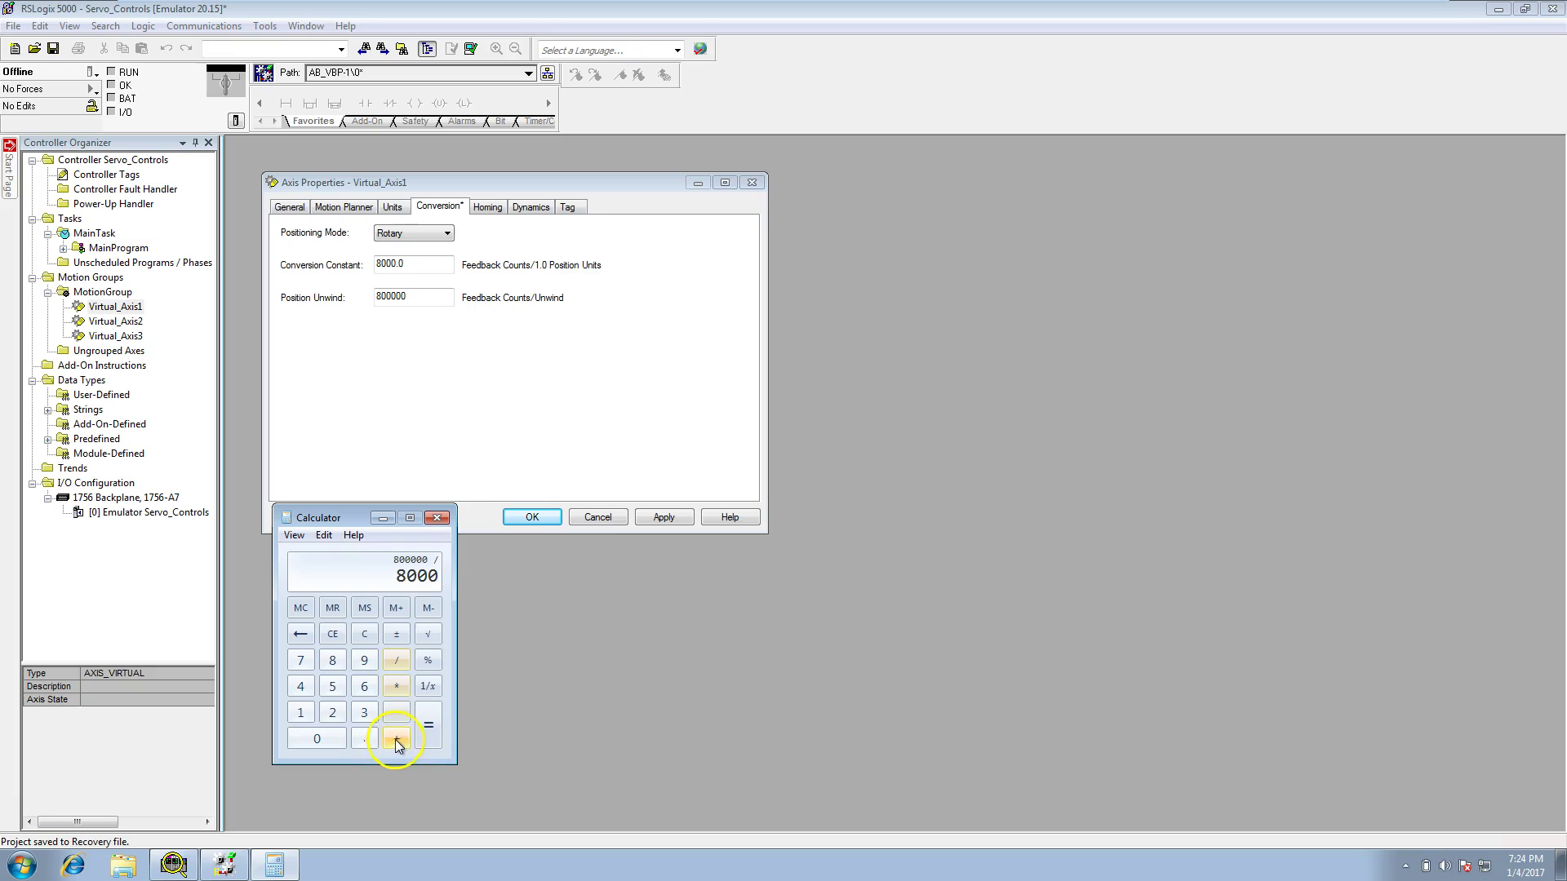
{"action": "left_click", "coordinate": [427, 724]}
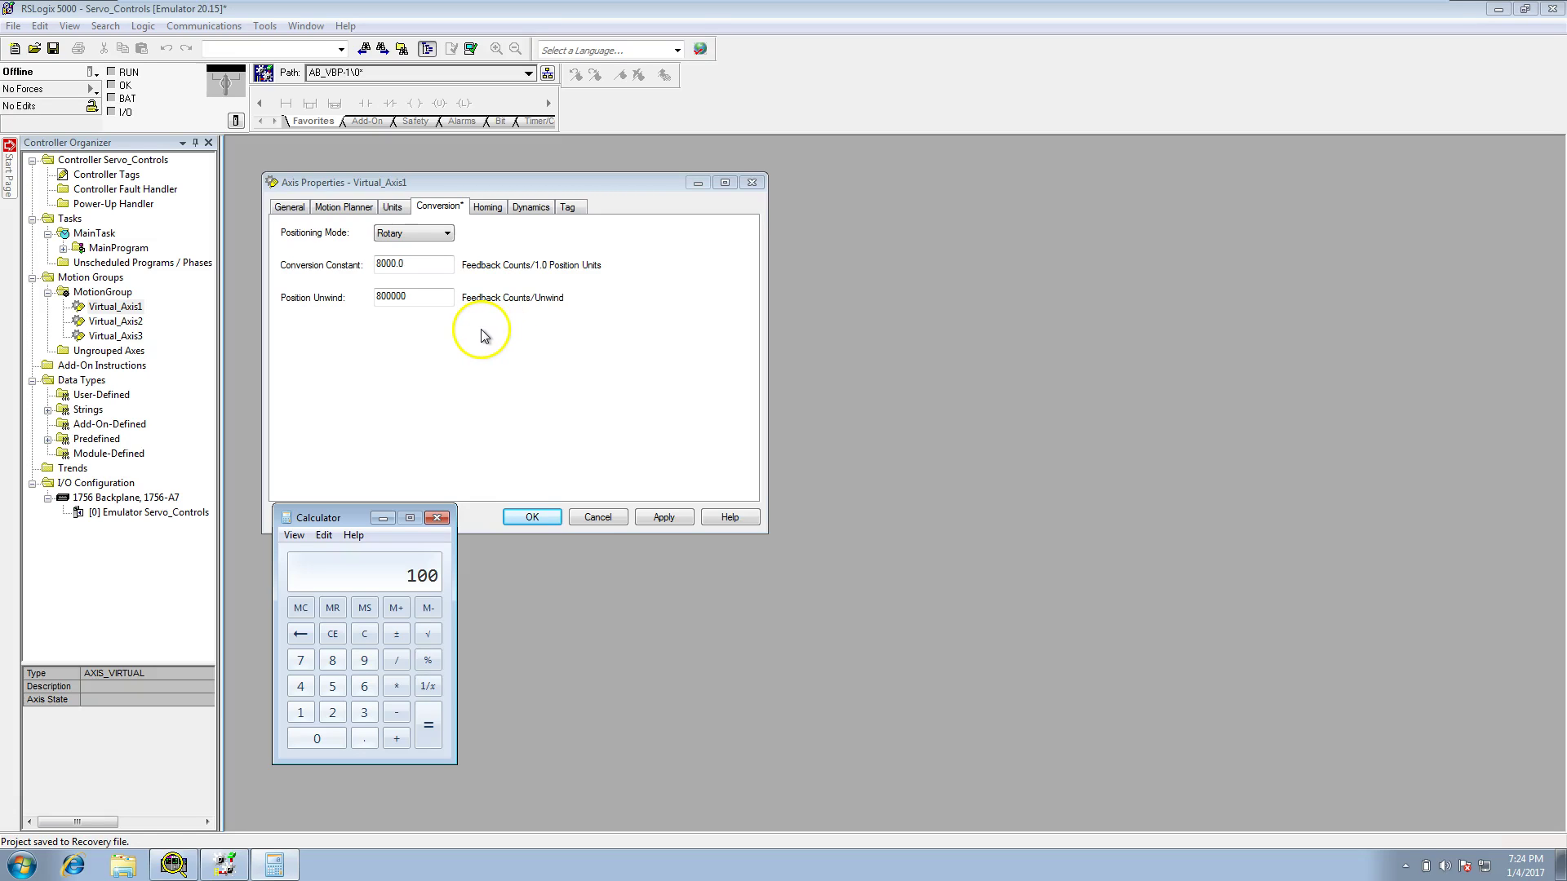
Step: Set the position unwind of Virtual_Axis1 to 4000000 and calculate 4000000 / 8000 in Calculator
{"action": "left_click", "coordinate": [384, 299]}
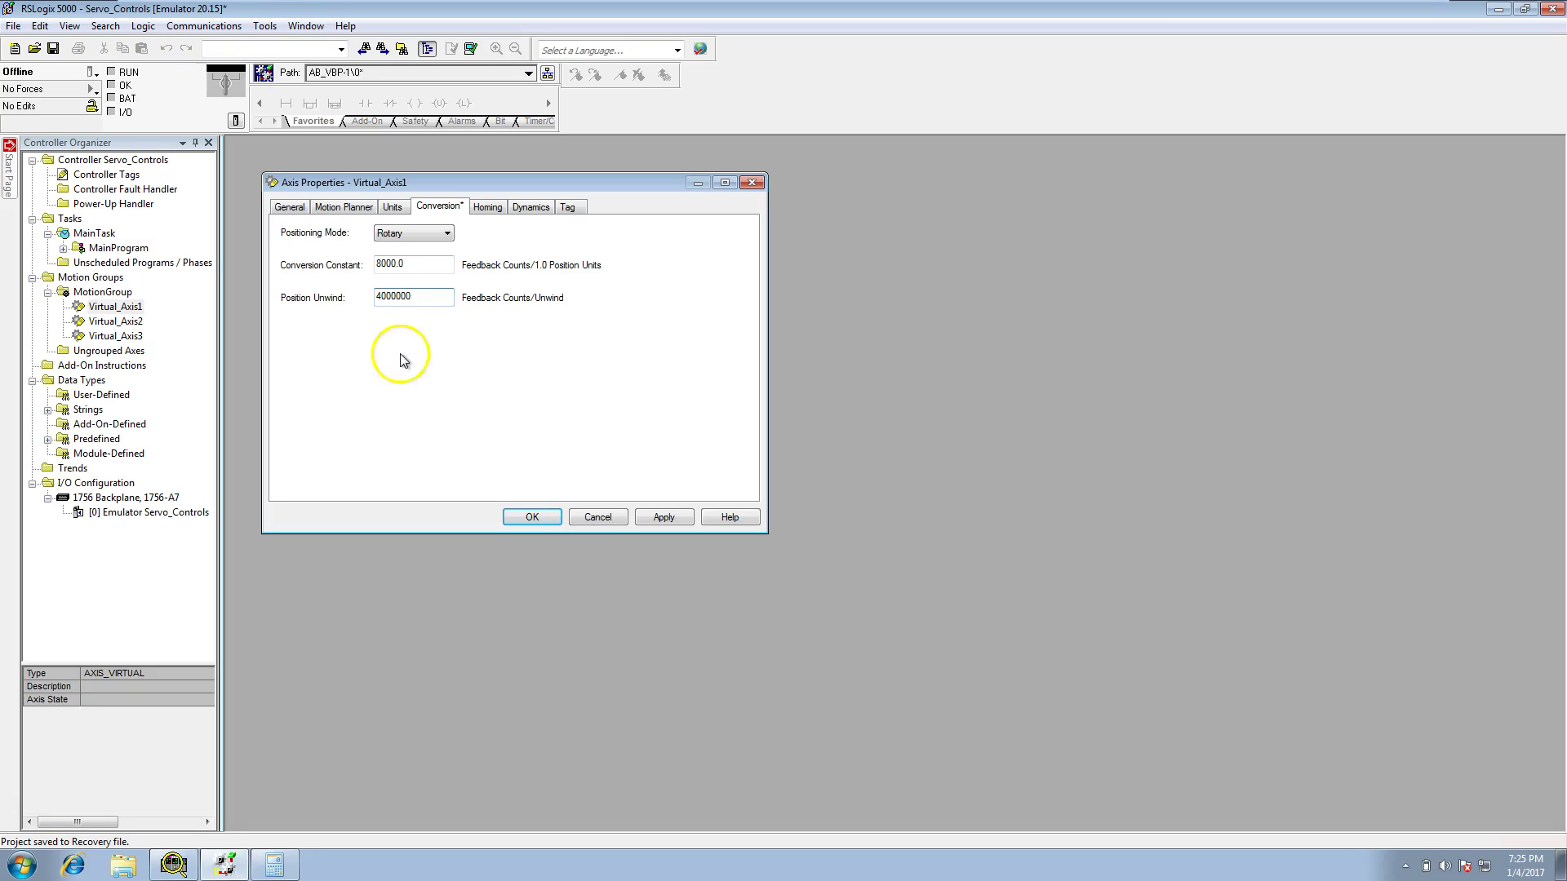
{"action": "left_click", "coordinate": [276, 867]}
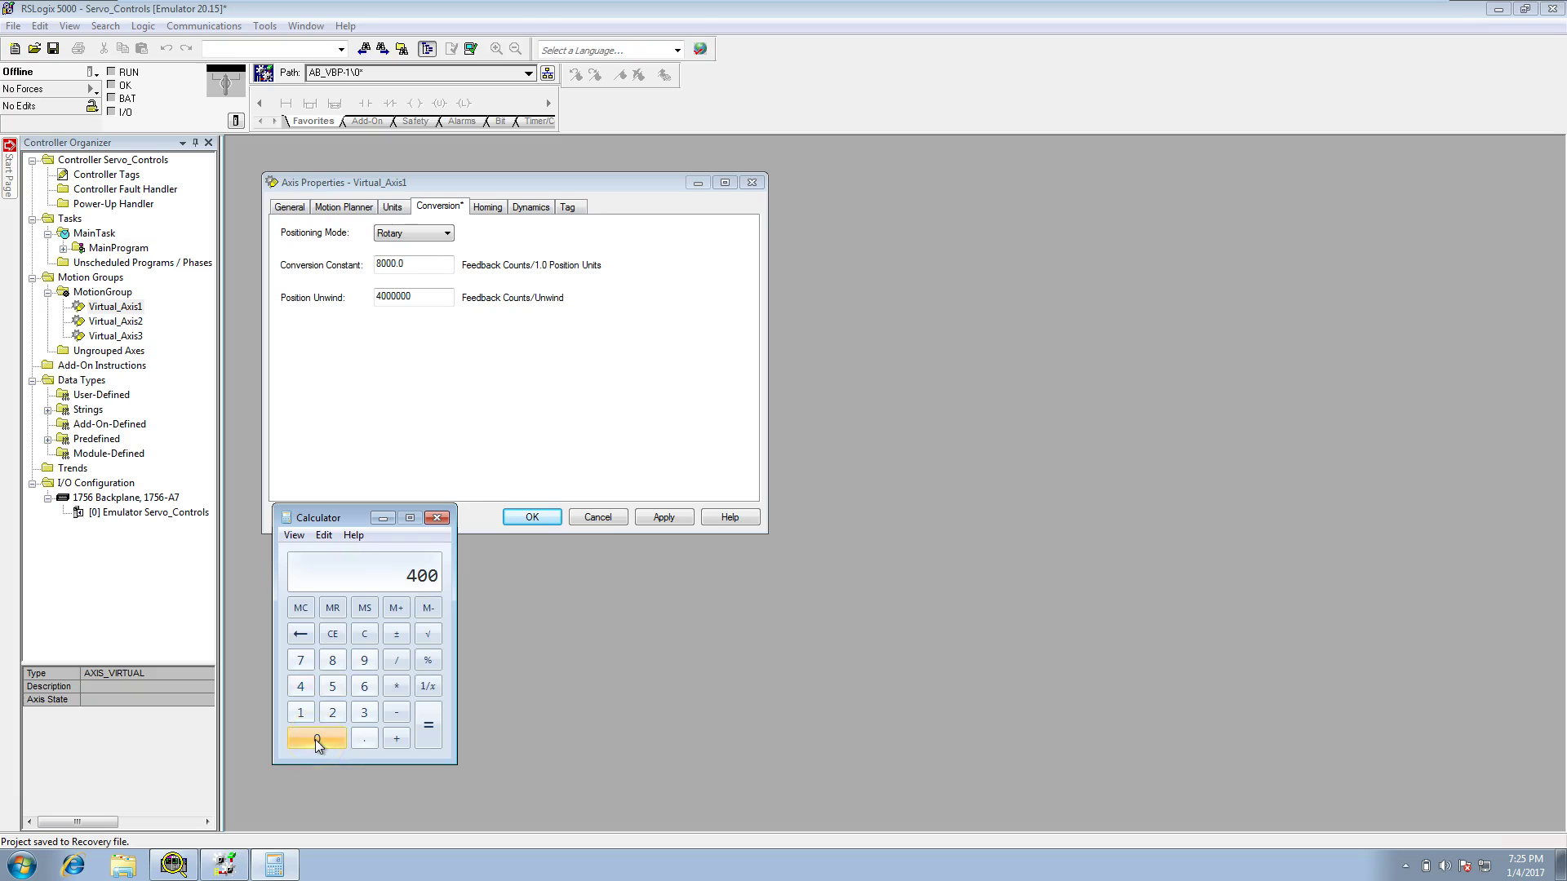
{"action": "left_click", "coordinate": [315, 739]}
{"action": "left_click", "coordinate": [315, 739]}
{"action": "left_click", "coordinate": [315, 739]}
{"action": "left_click", "coordinate": [315, 739]}
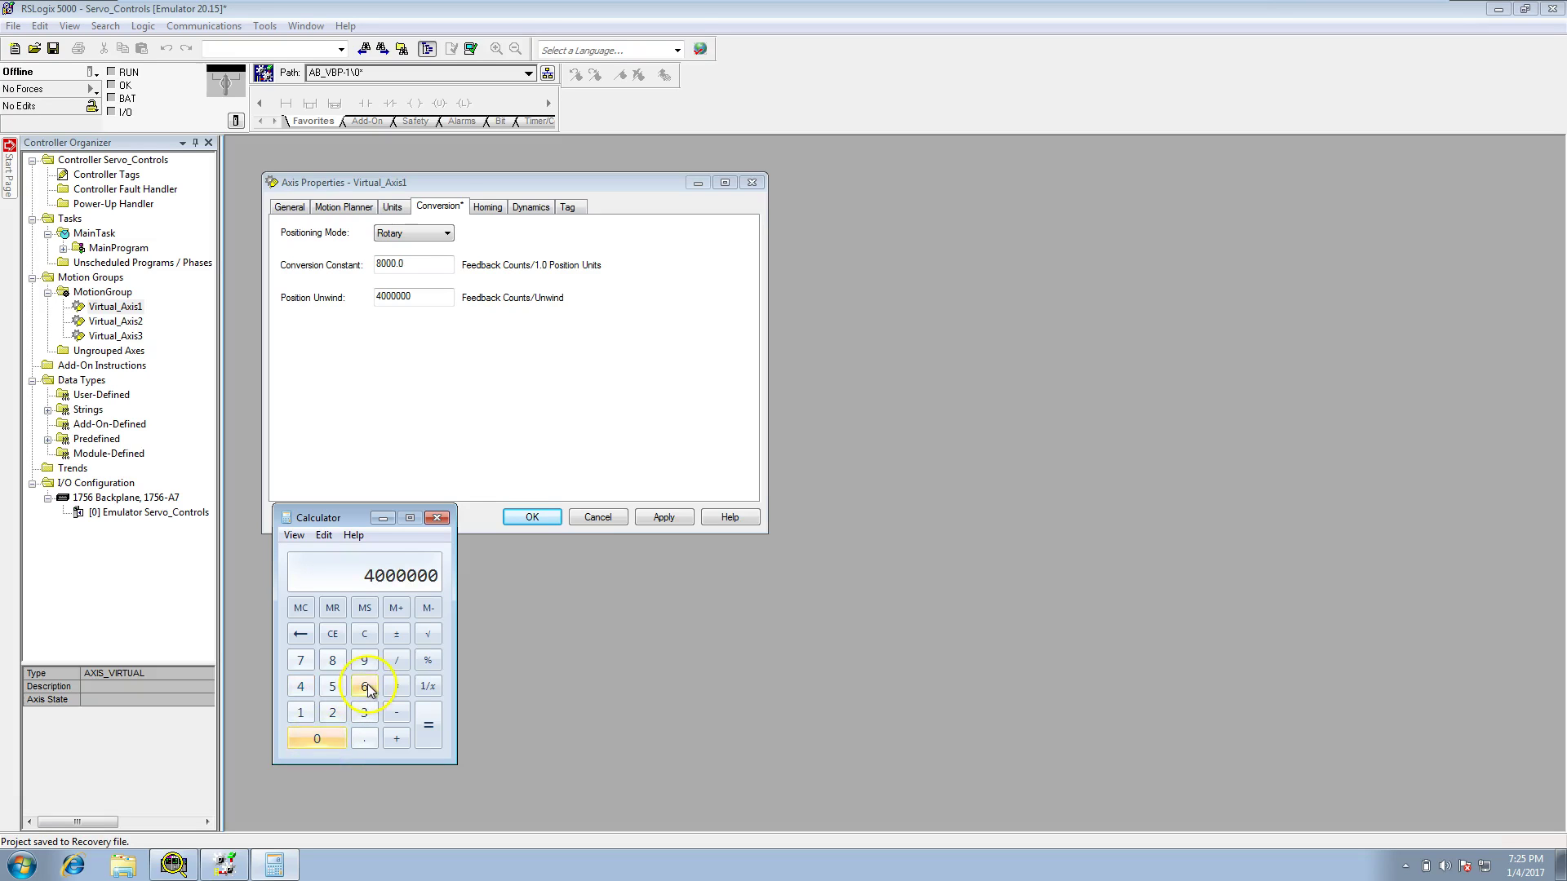
{"action": "left_click", "coordinate": [397, 661]}
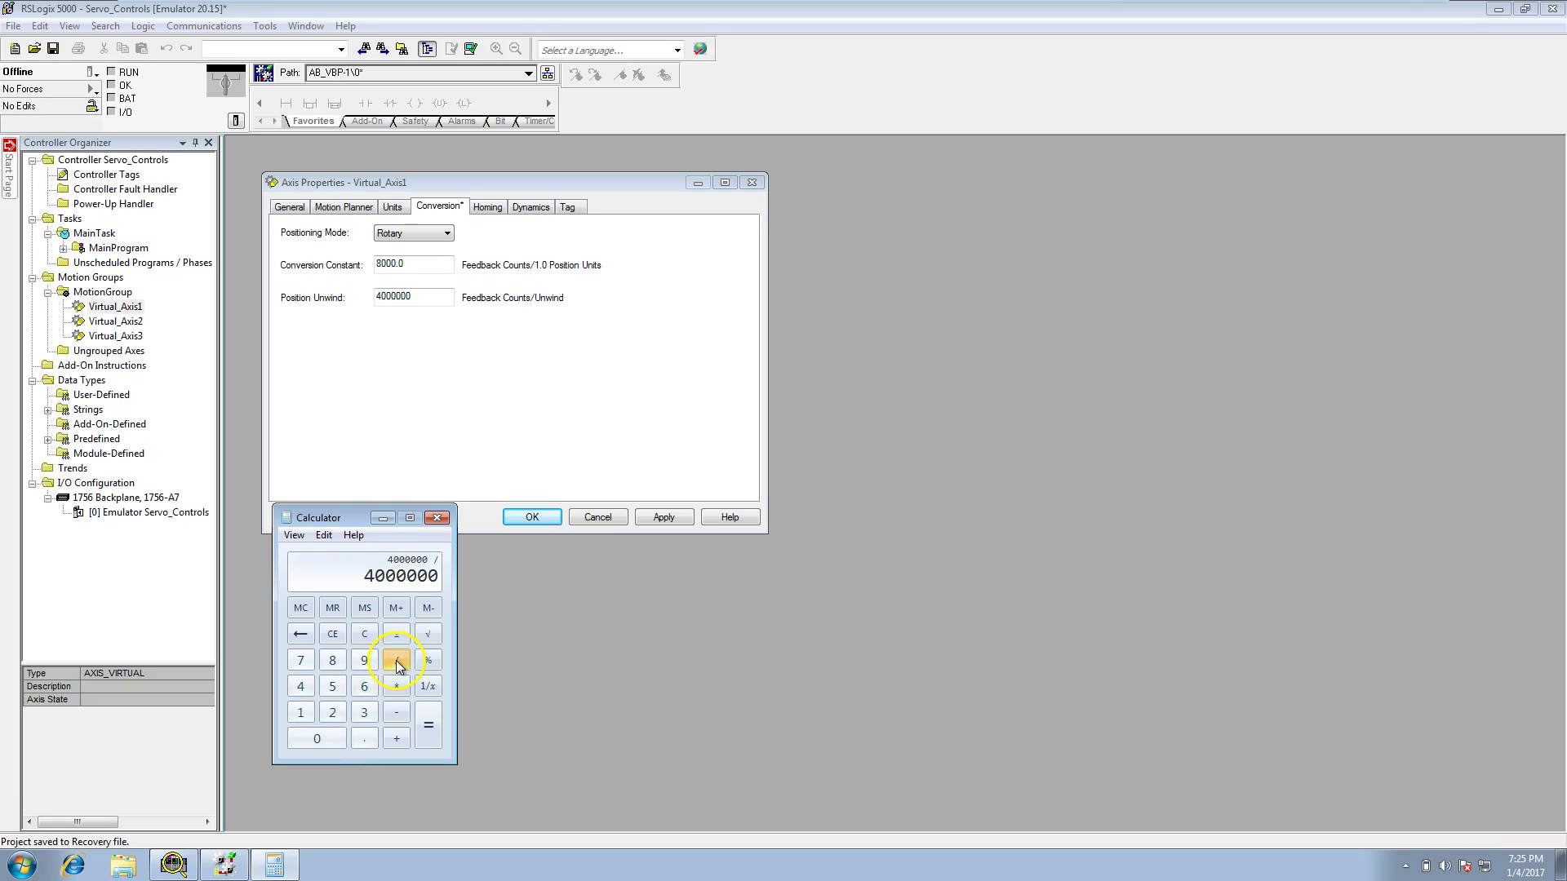
{"action": "left_click", "coordinate": [332, 660]}
{"action": "left_click", "coordinate": [324, 737]}
{"action": "left_click", "coordinate": [325, 736]}
{"action": "left_click", "coordinate": [325, 736]}
{"action": "left_click", "coordinate": [429, 732]}
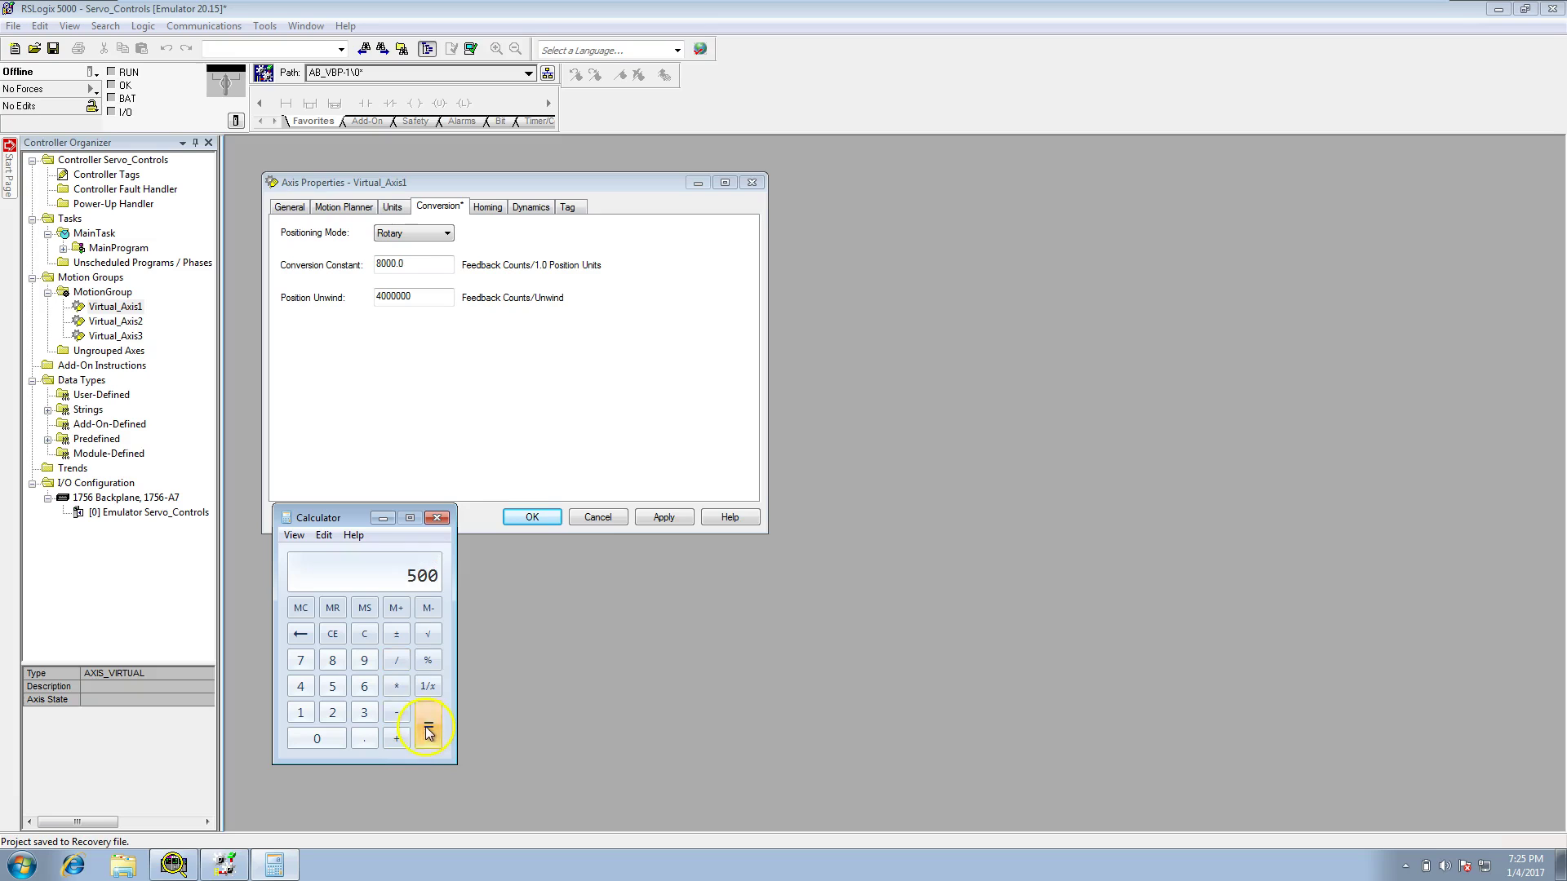
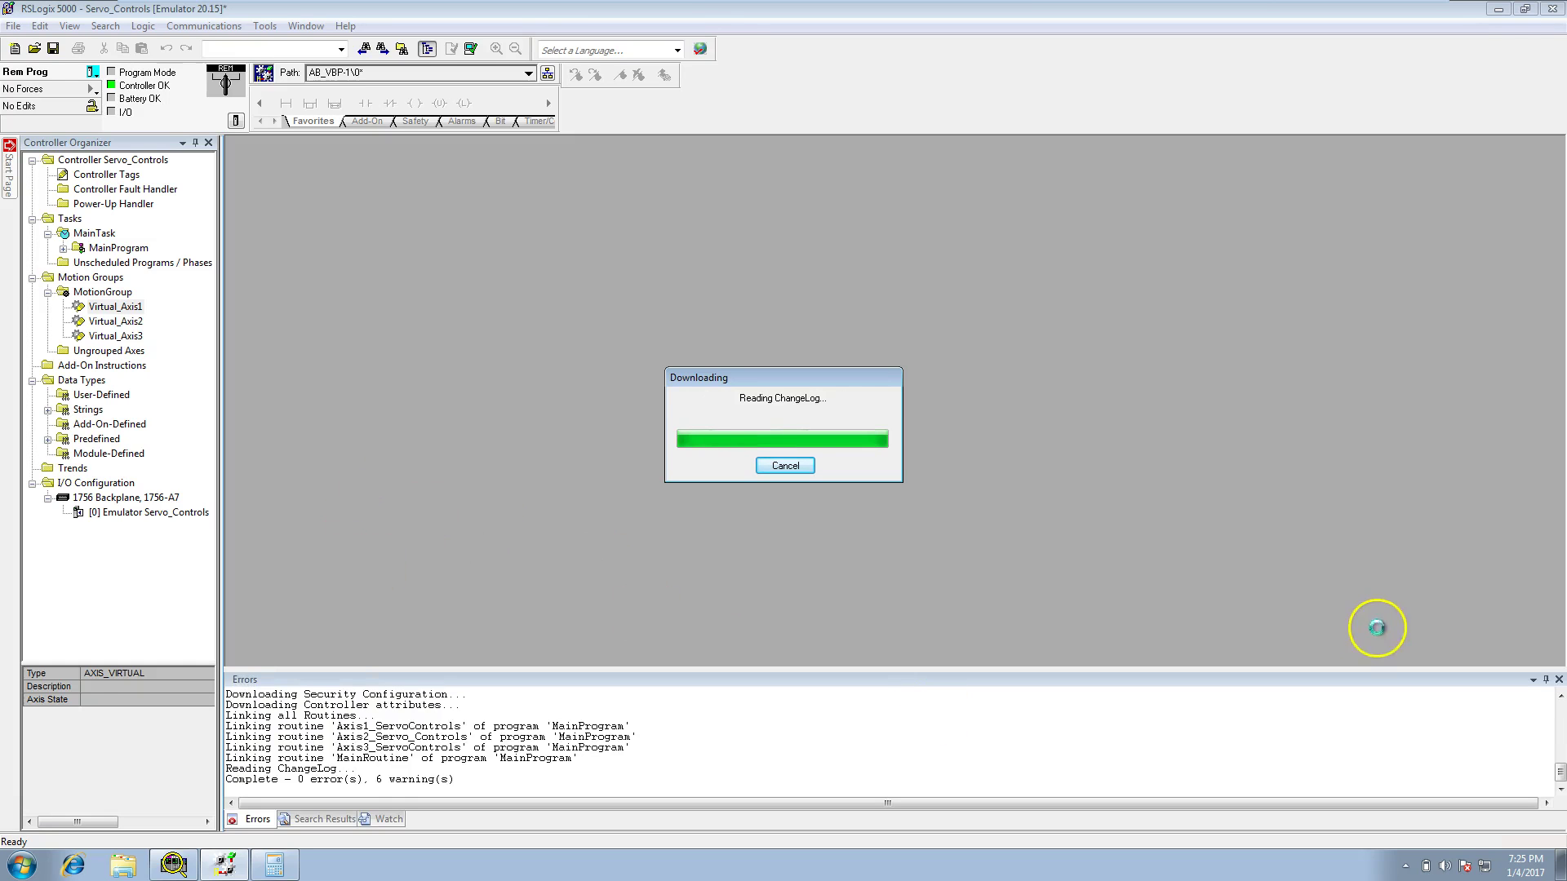
Step: Close the error list and change the controller mode to Remote Run
{"action": "left_click", "coordinate": [1559, 681]}
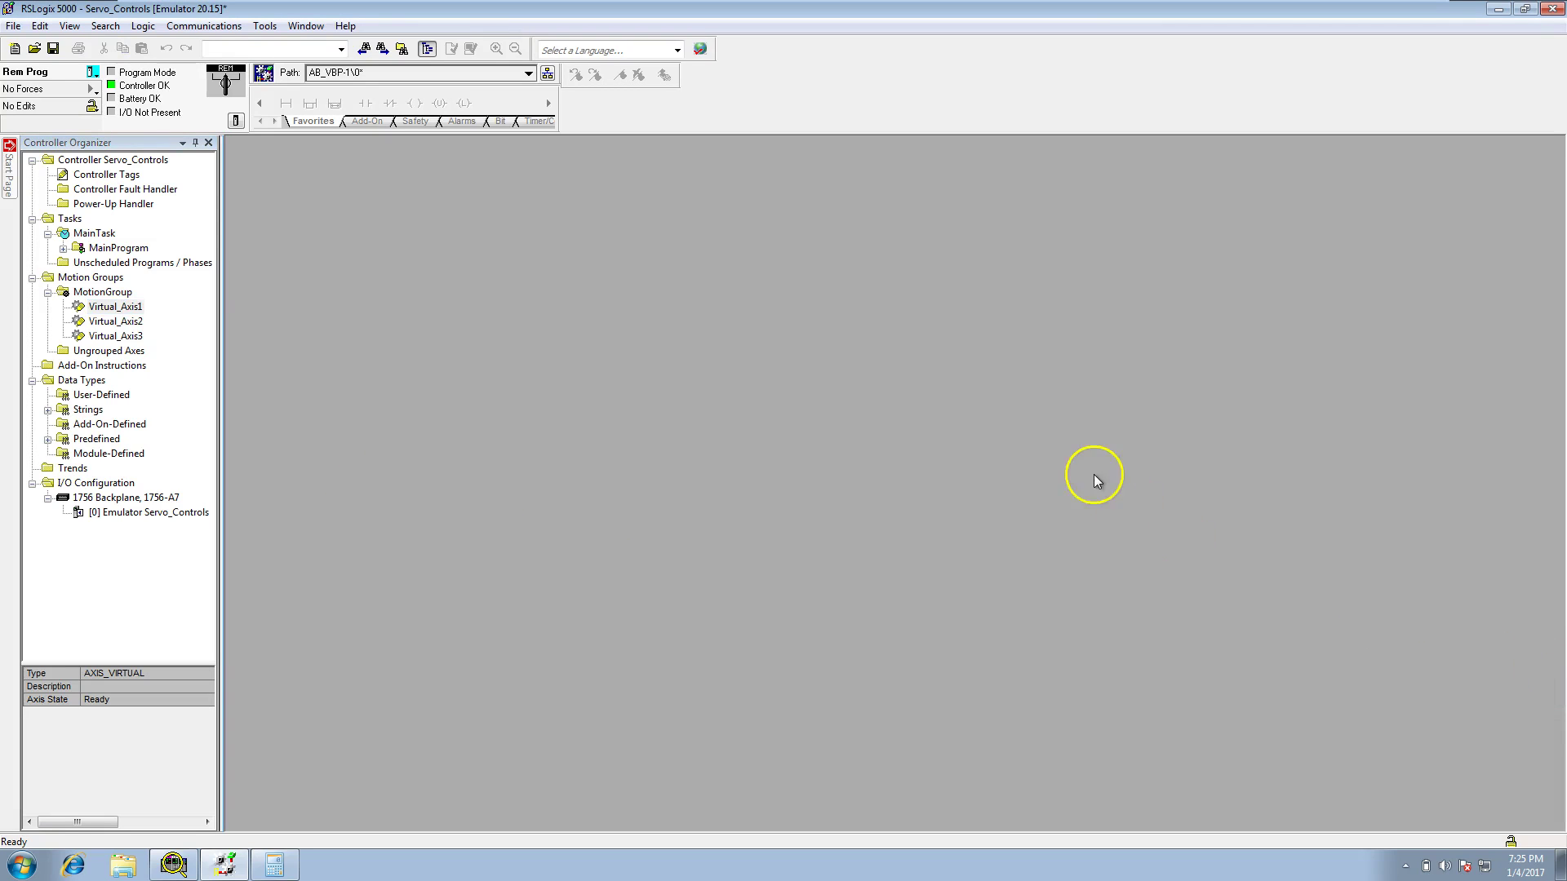
{"action": "left_click", "coordinate": [96, 71]}
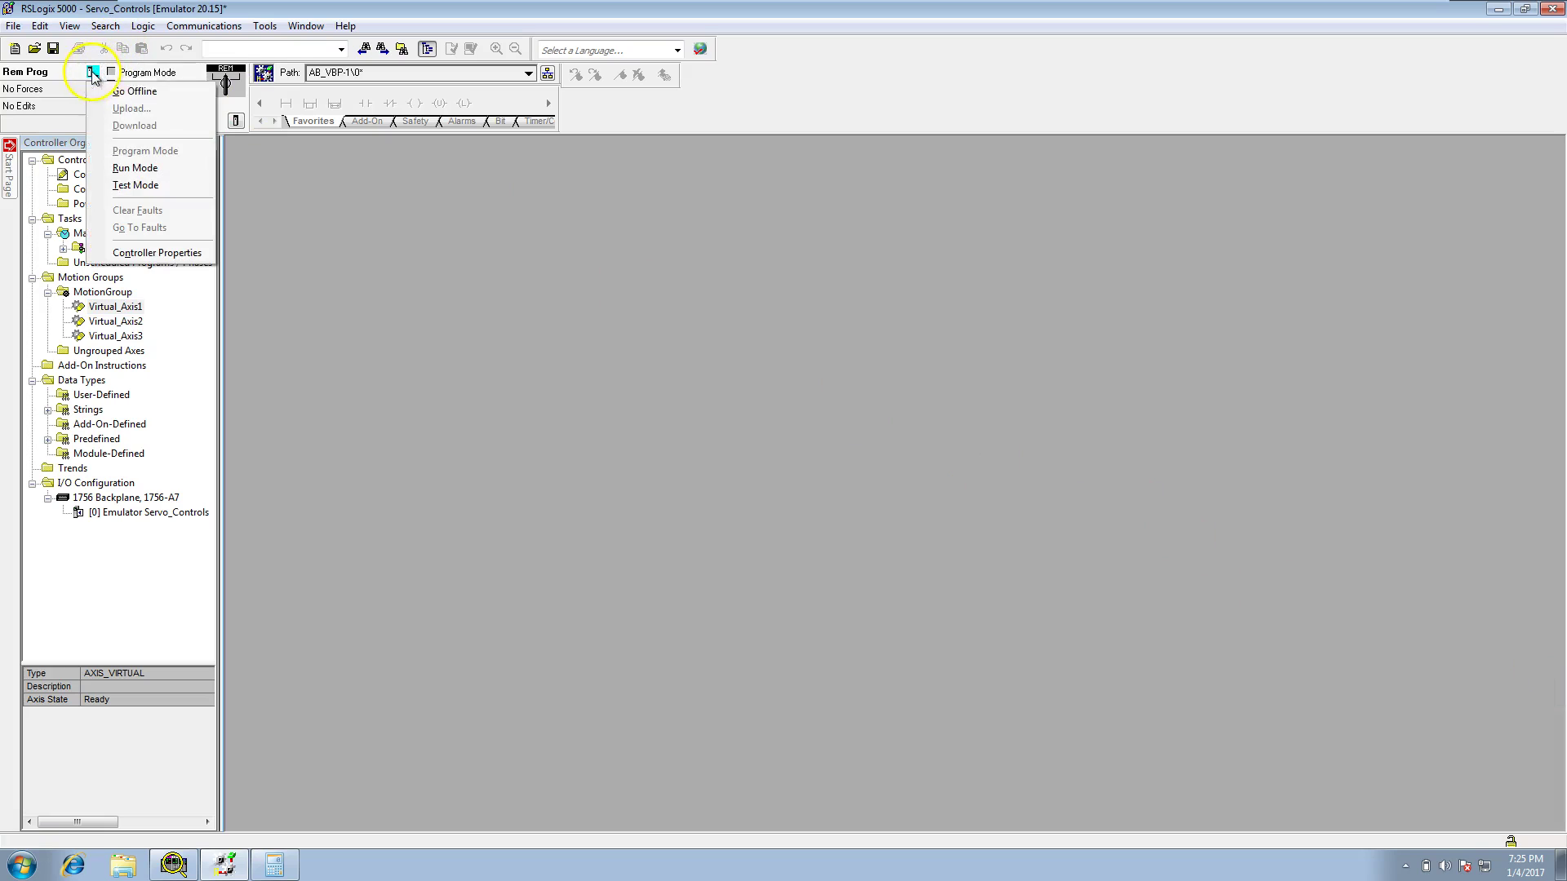
{"action": "left_click", "coordinate": [100, 169]}
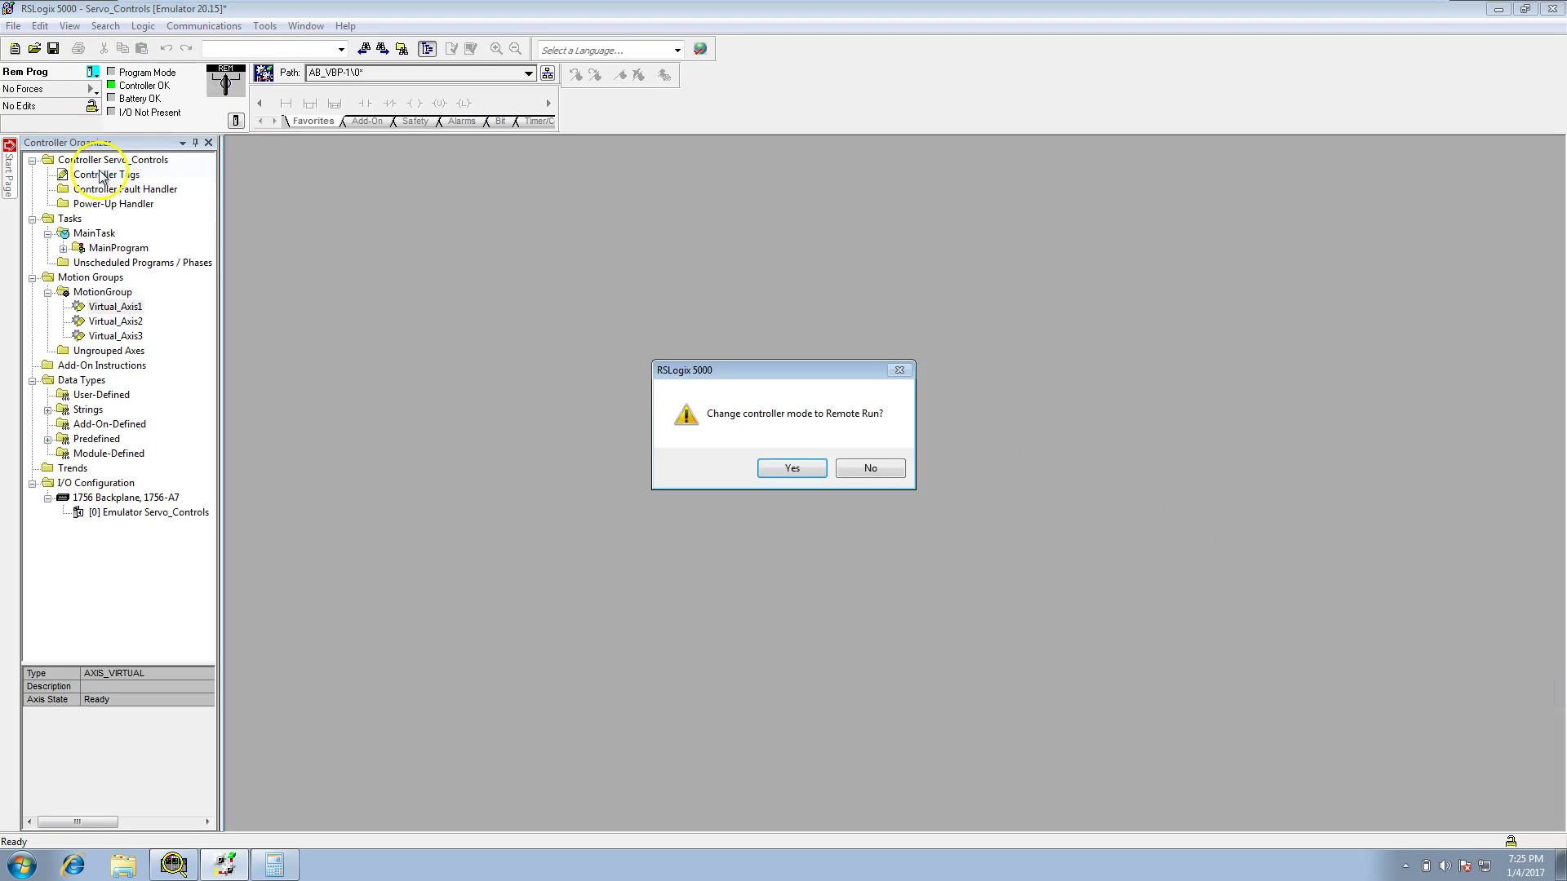
{"action": "left_click", "coordinate": [796, 470]}
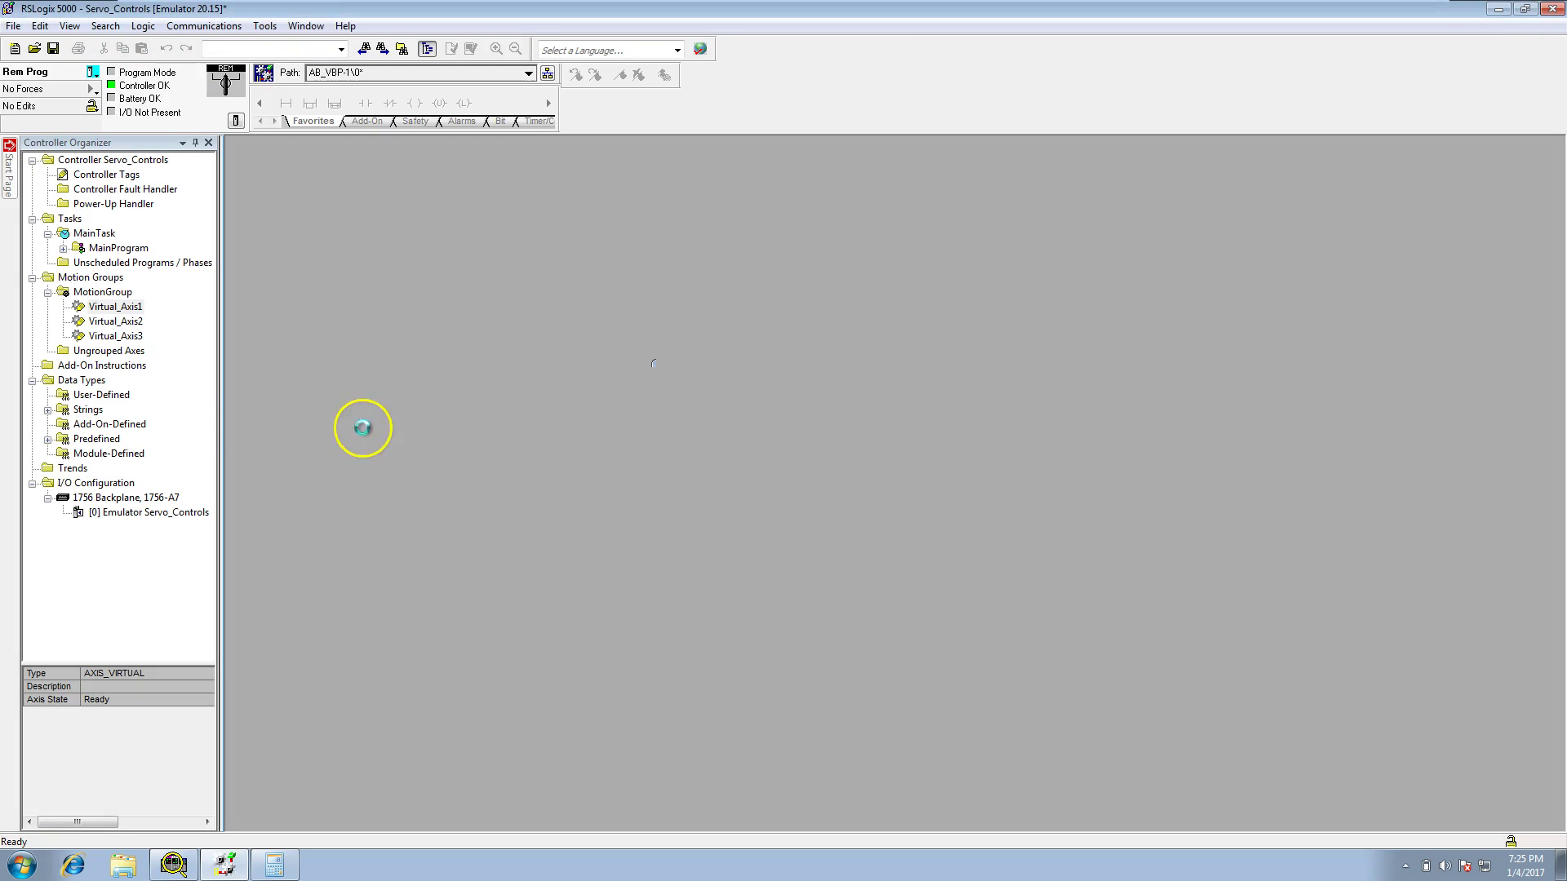
Step: Monitor the axis tag of Virtual_Axis1 and expand it to show its members
{"action": "right_click", "coordinate": [123, 309]}
{"action": "left_click", "coordinate": [157, 344]}
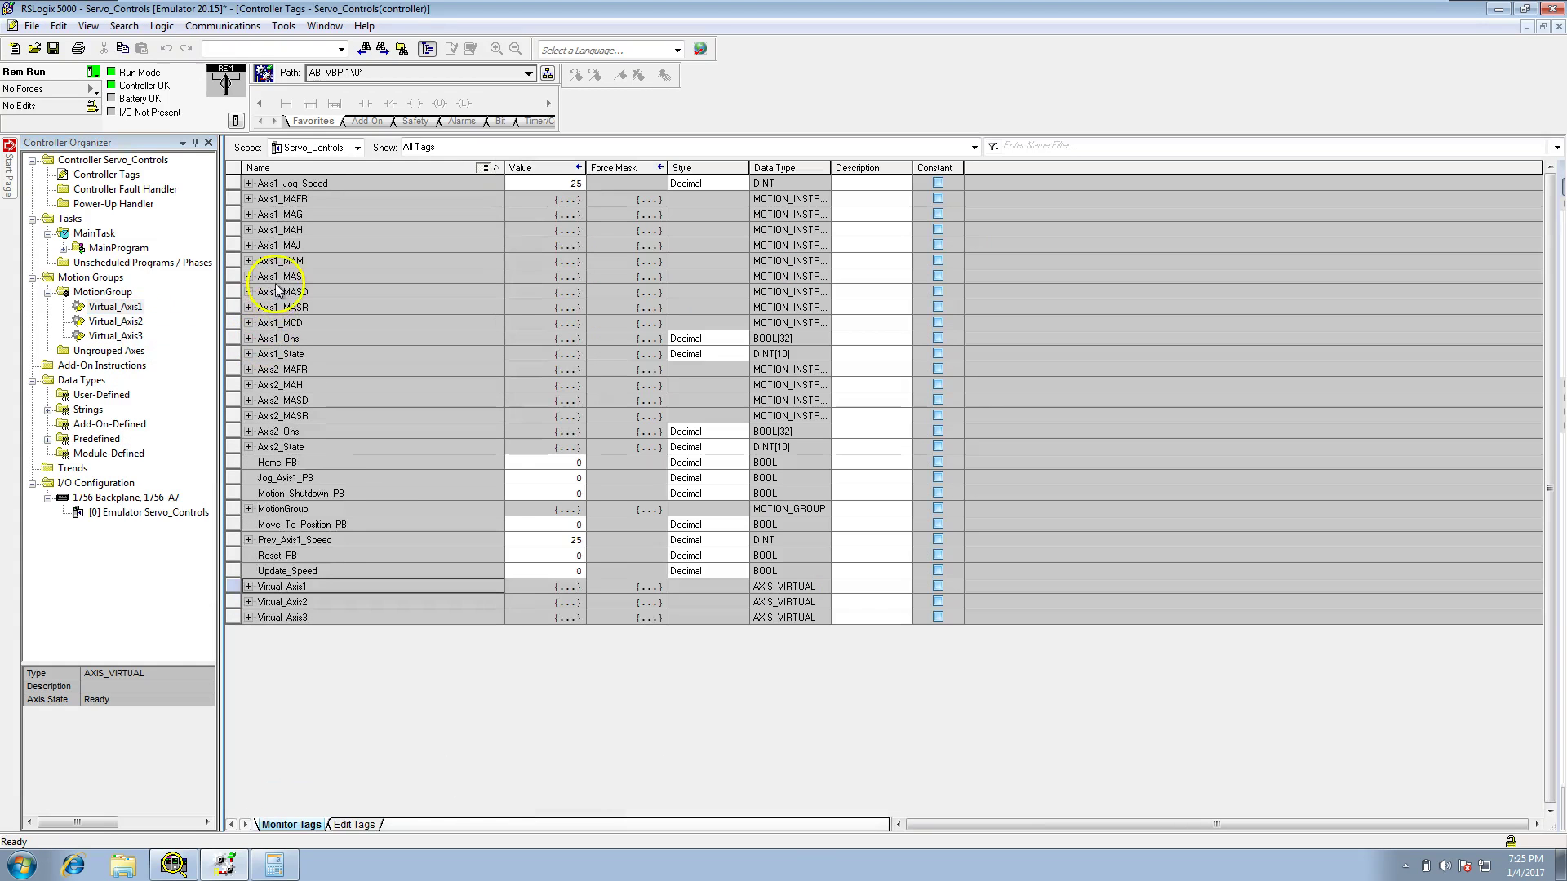
{"action": "left_click", "coordinate": [248, 586]}
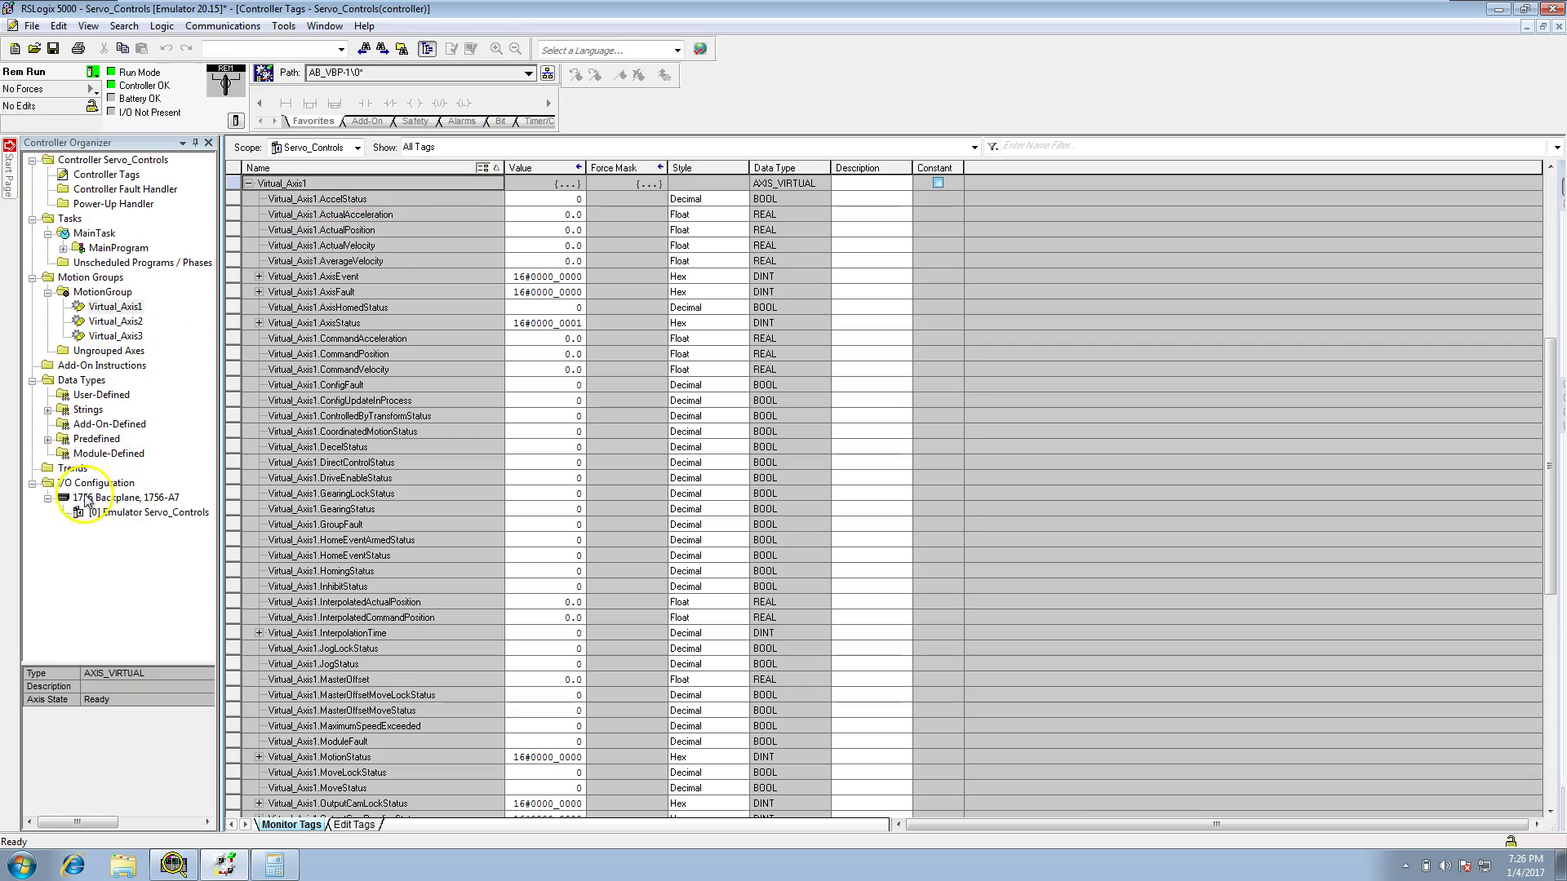
Step: Open Motion Direct Commands for Virtual_Axis1, clear it from the tag values and try to execute MSO (Motion Servo On)
{"action": "right_click", "coordinate": [108, 310]}
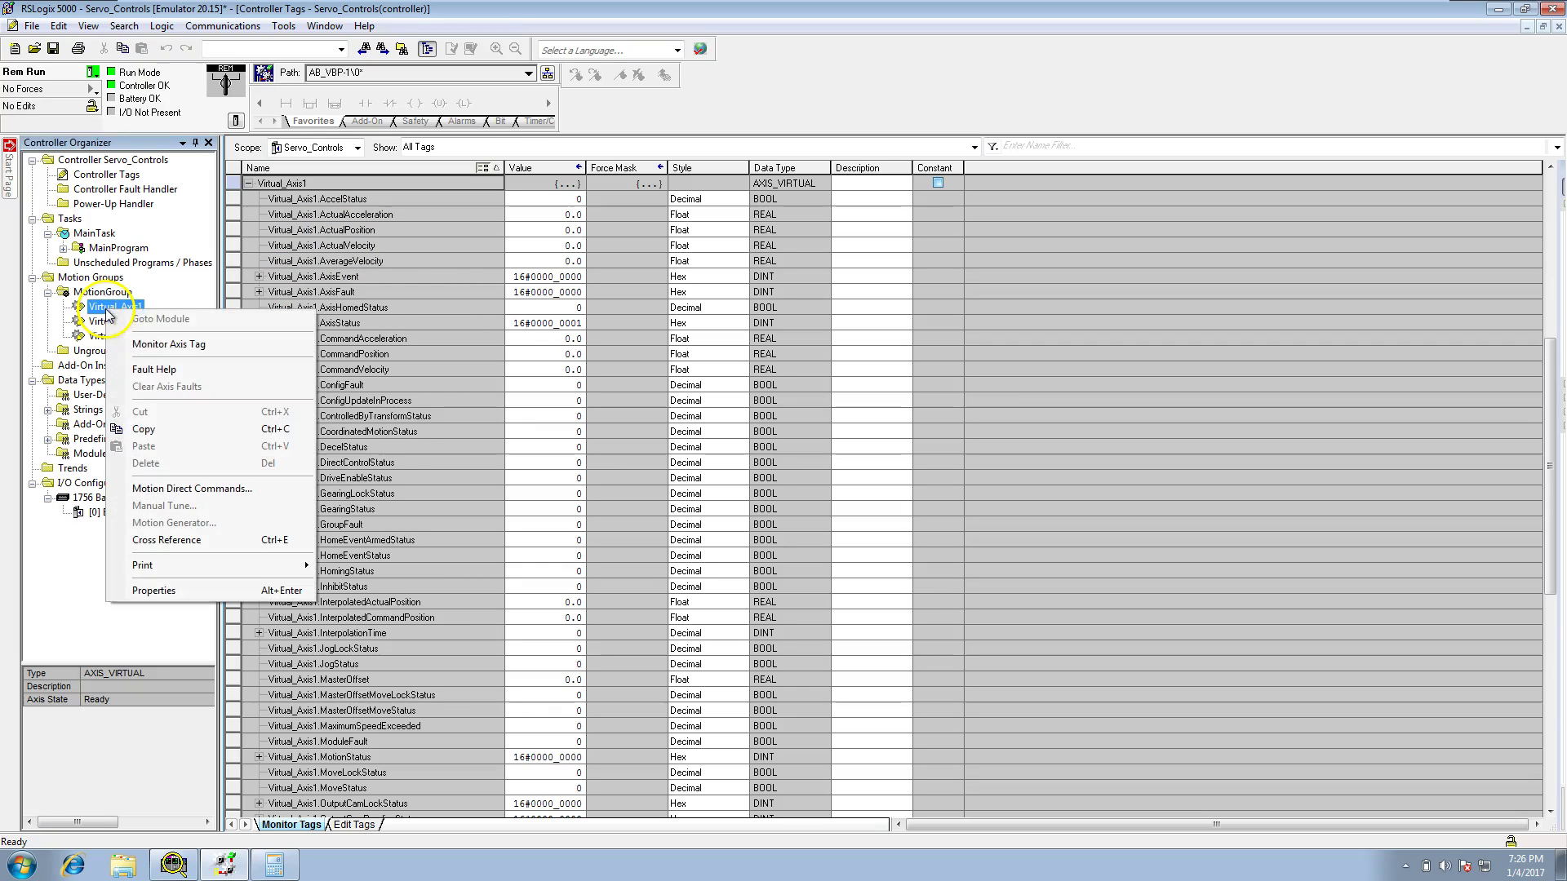
{"action": "left_click", "coordinate": [163, 489]}
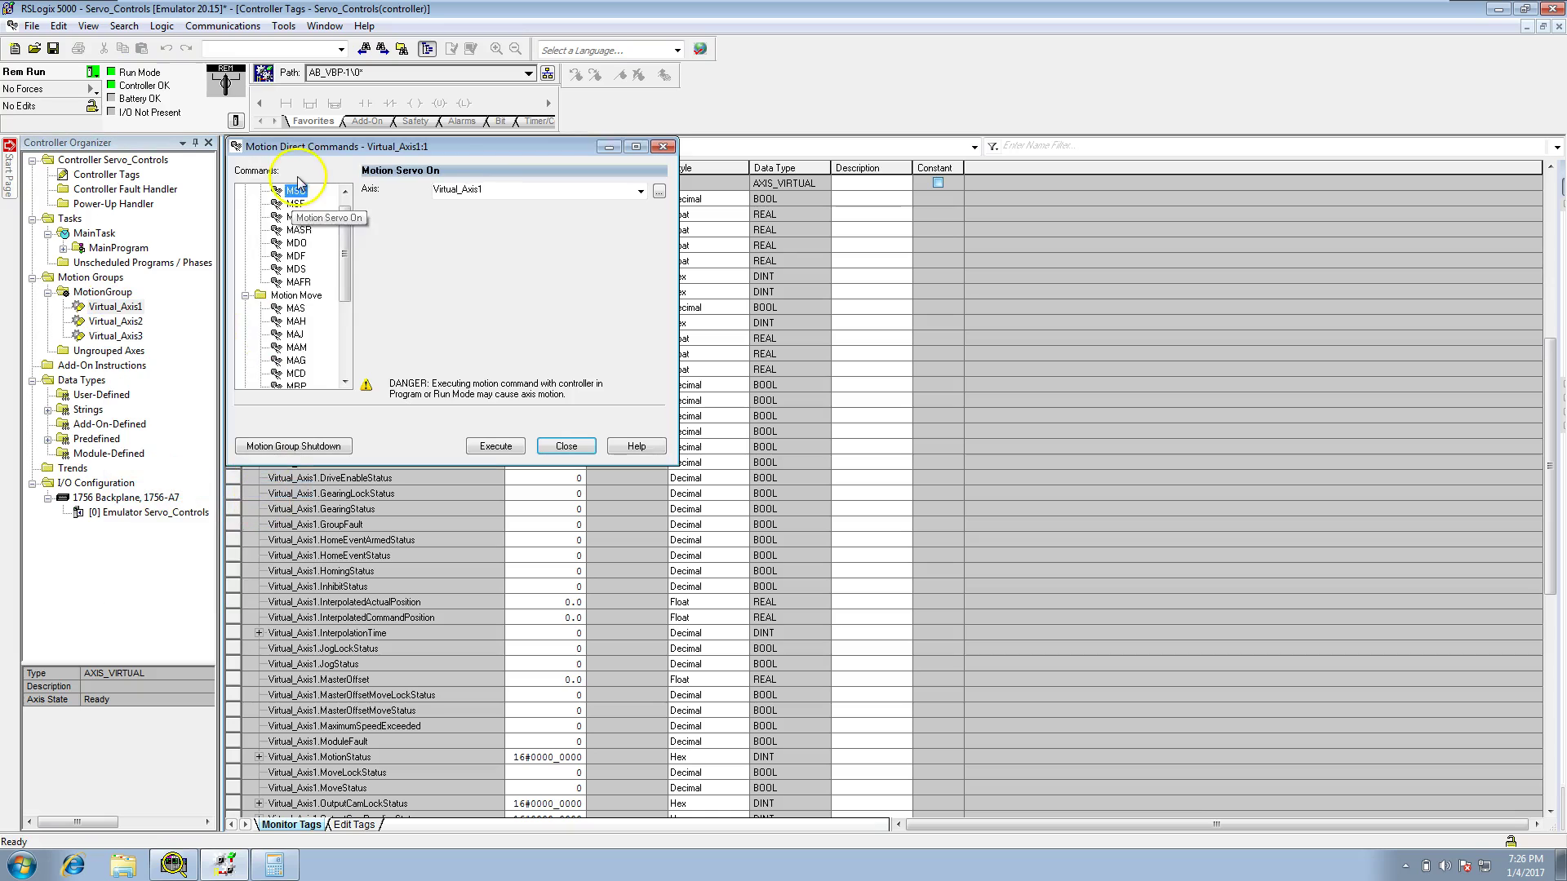
{"action": "left_click_drag", "start_coordinate": [309, 147], "coordinate": [842, 209]}
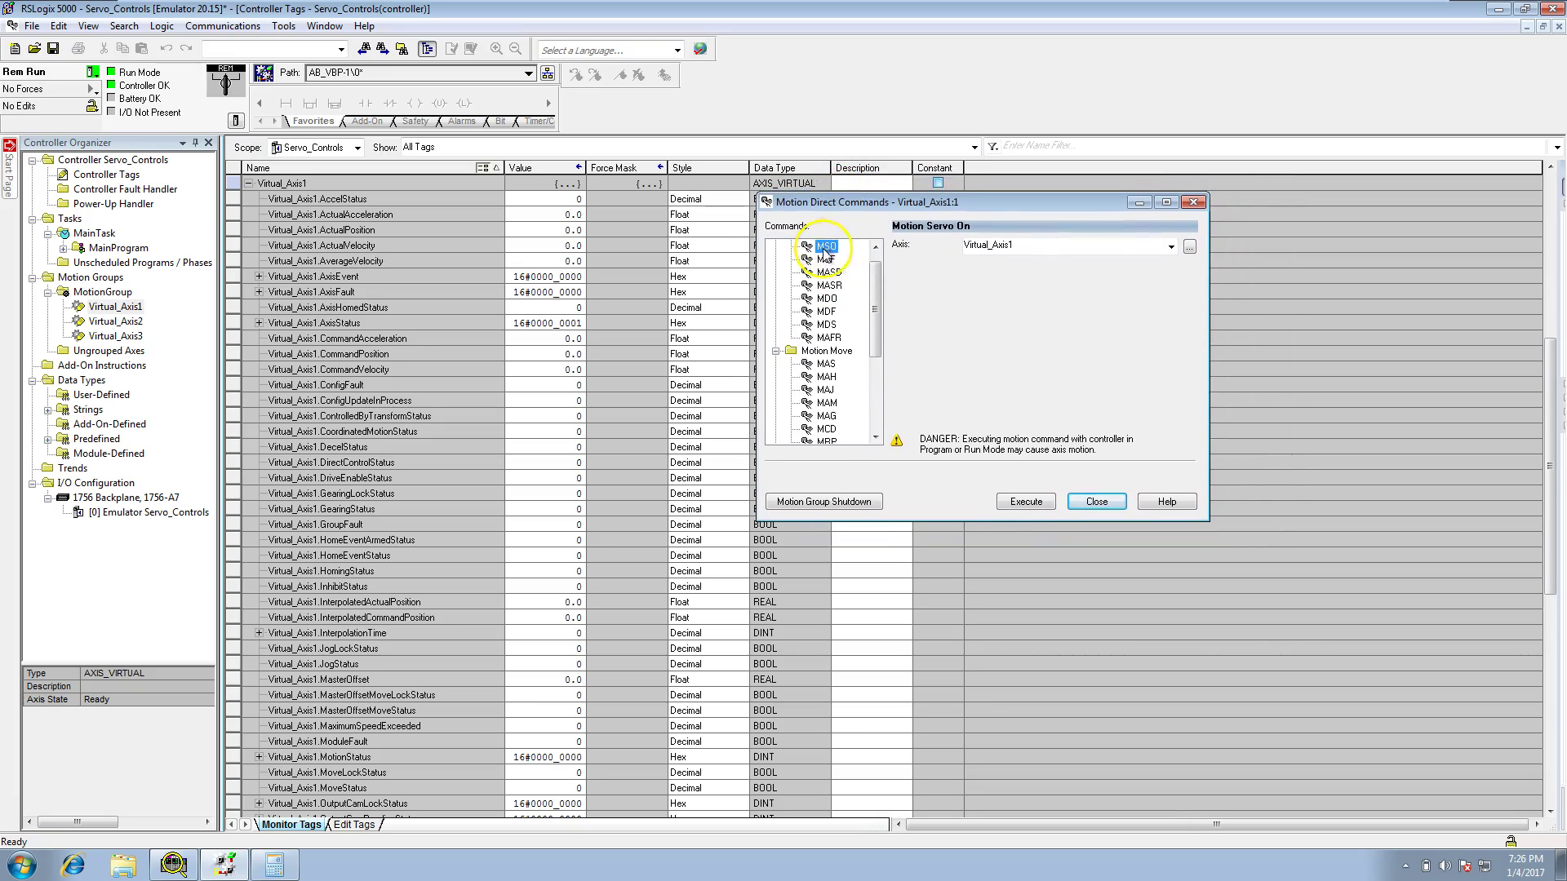
{"action": "left_click", "coordinate": [1020, 505]}
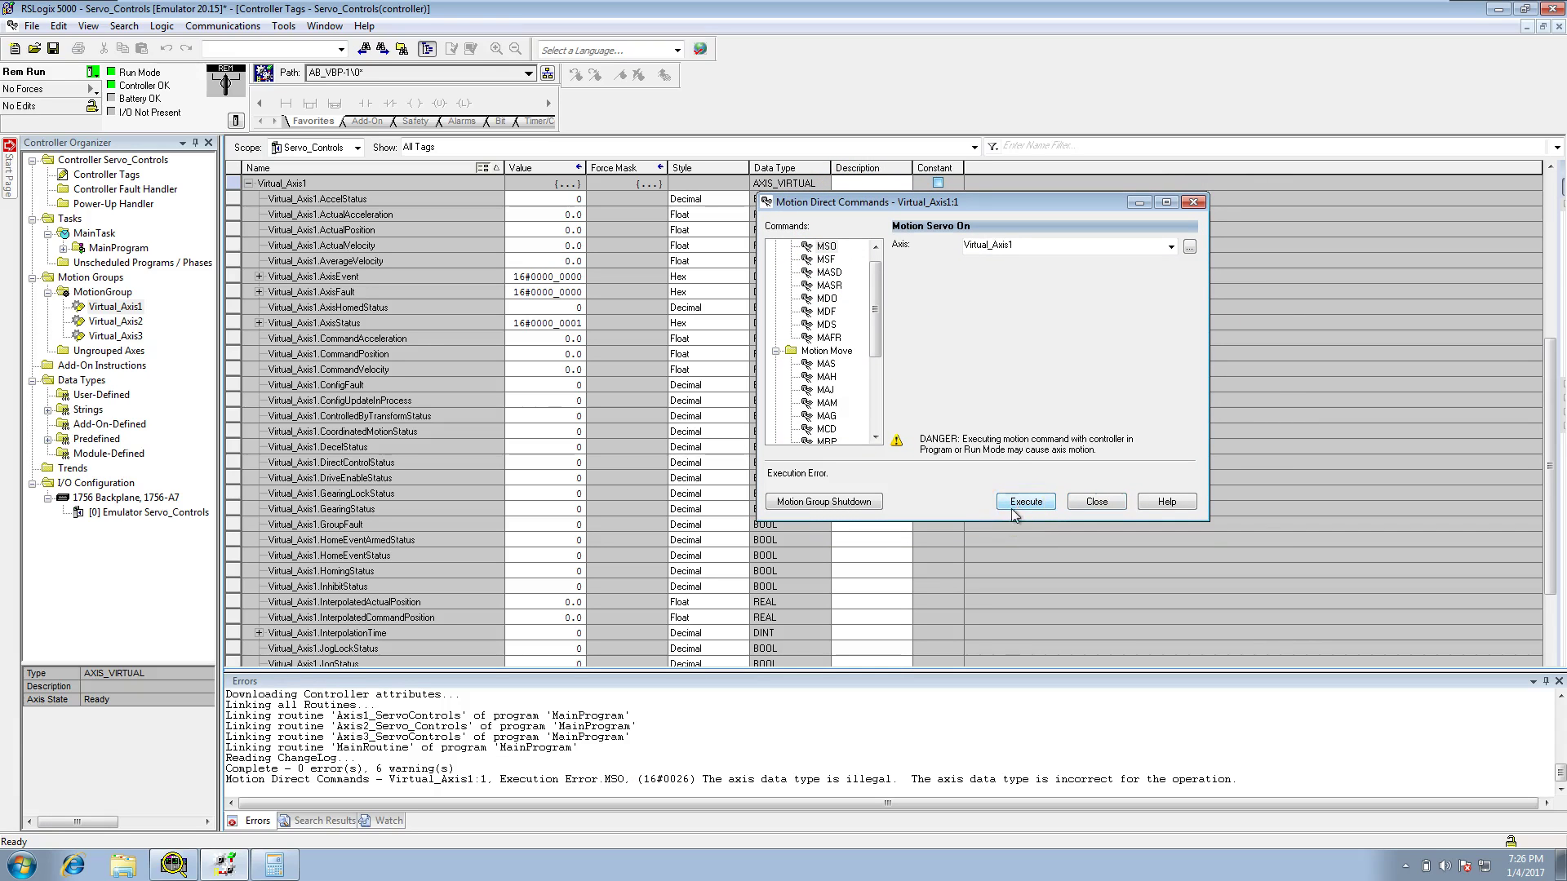
Step: Execute the MASR shutdown reset and the MAH home command on Virtual_Axis1
{"action": "left_click", "coordinate": [829, 285]}
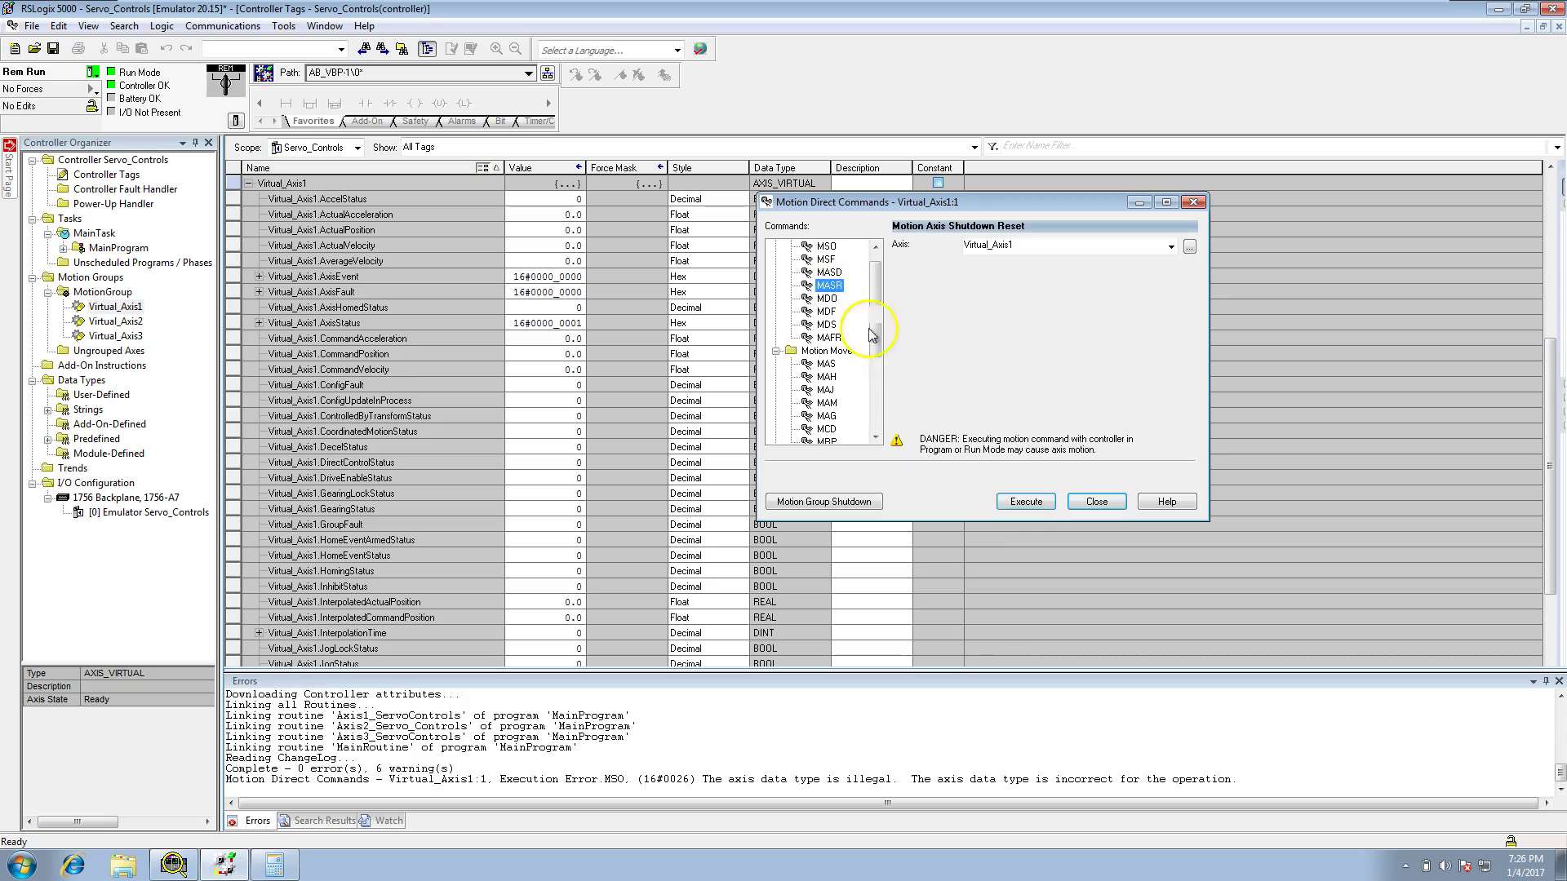
{"action": "left_click", "coordinate": [1005, 501]}
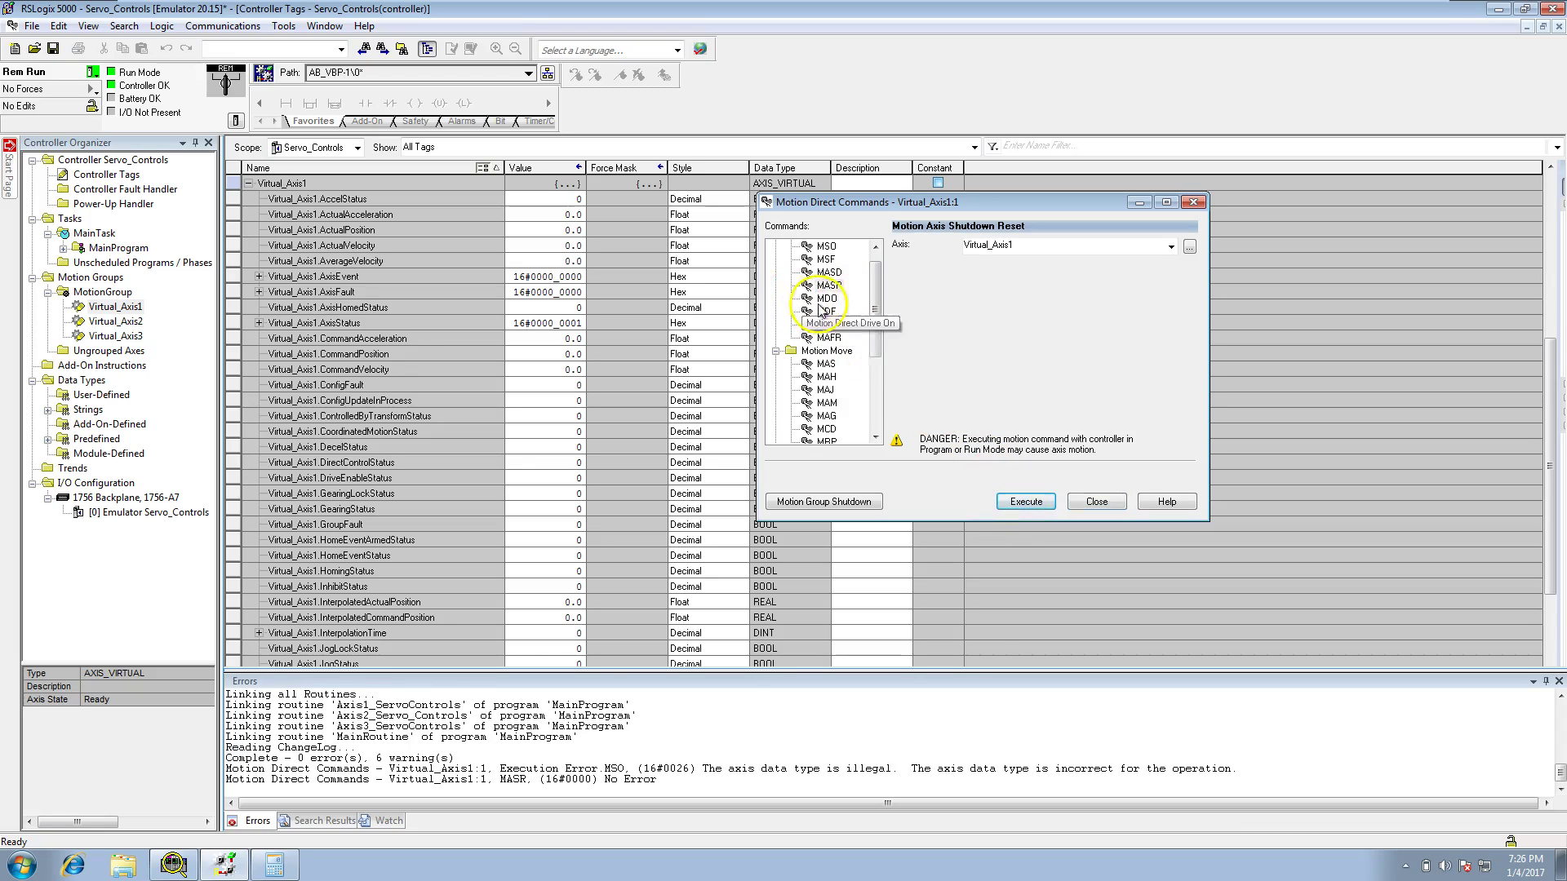
{"action": "left_click", "coordinate": [826, 376]}
{"action": "left_click", "coordinate": [1010, 499]}
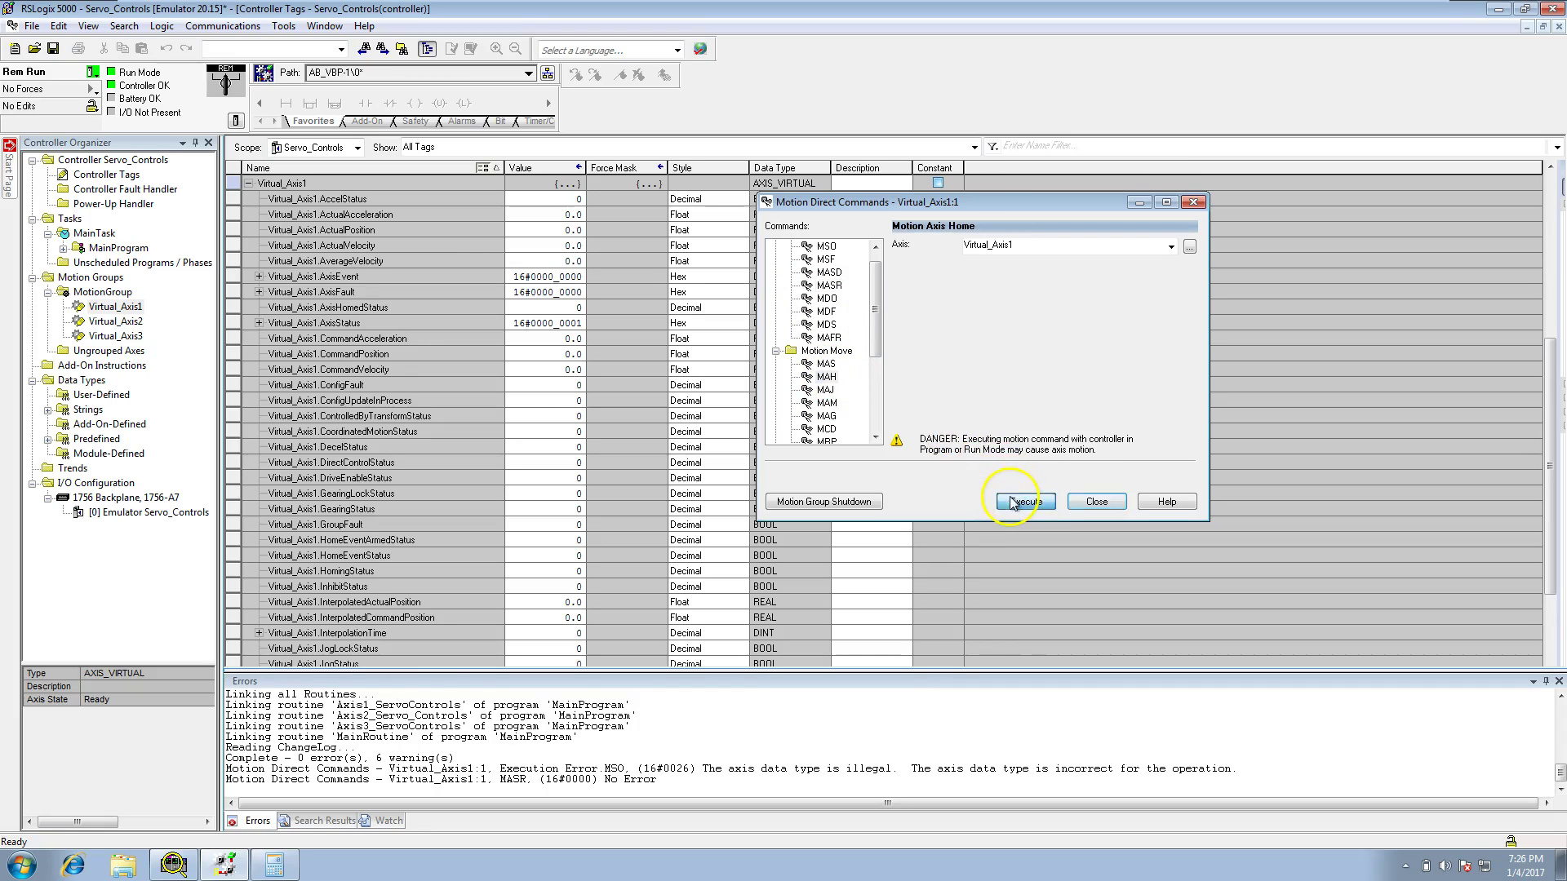
Step: Jog Virtual_Axis1 forward with MAJ at a speed of 25 units per sec
{"action": "left_click", "coordinate": [827, 391]}
{"action": "left_click", "coordinate": [1056, 295]}
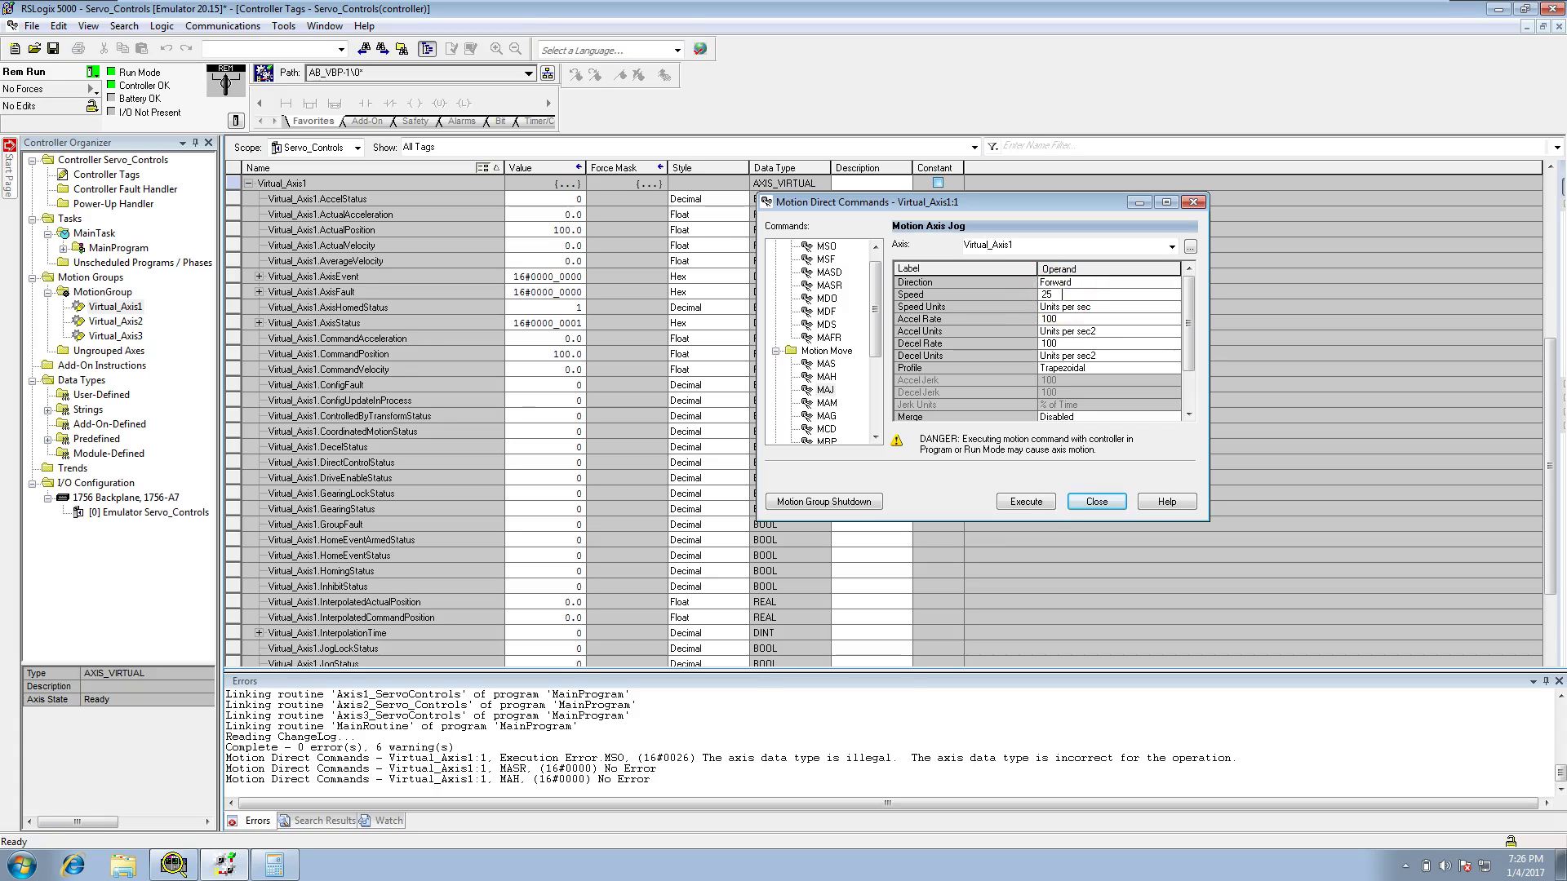
{"action": "left_click", "coordinate": [1041, 506]}
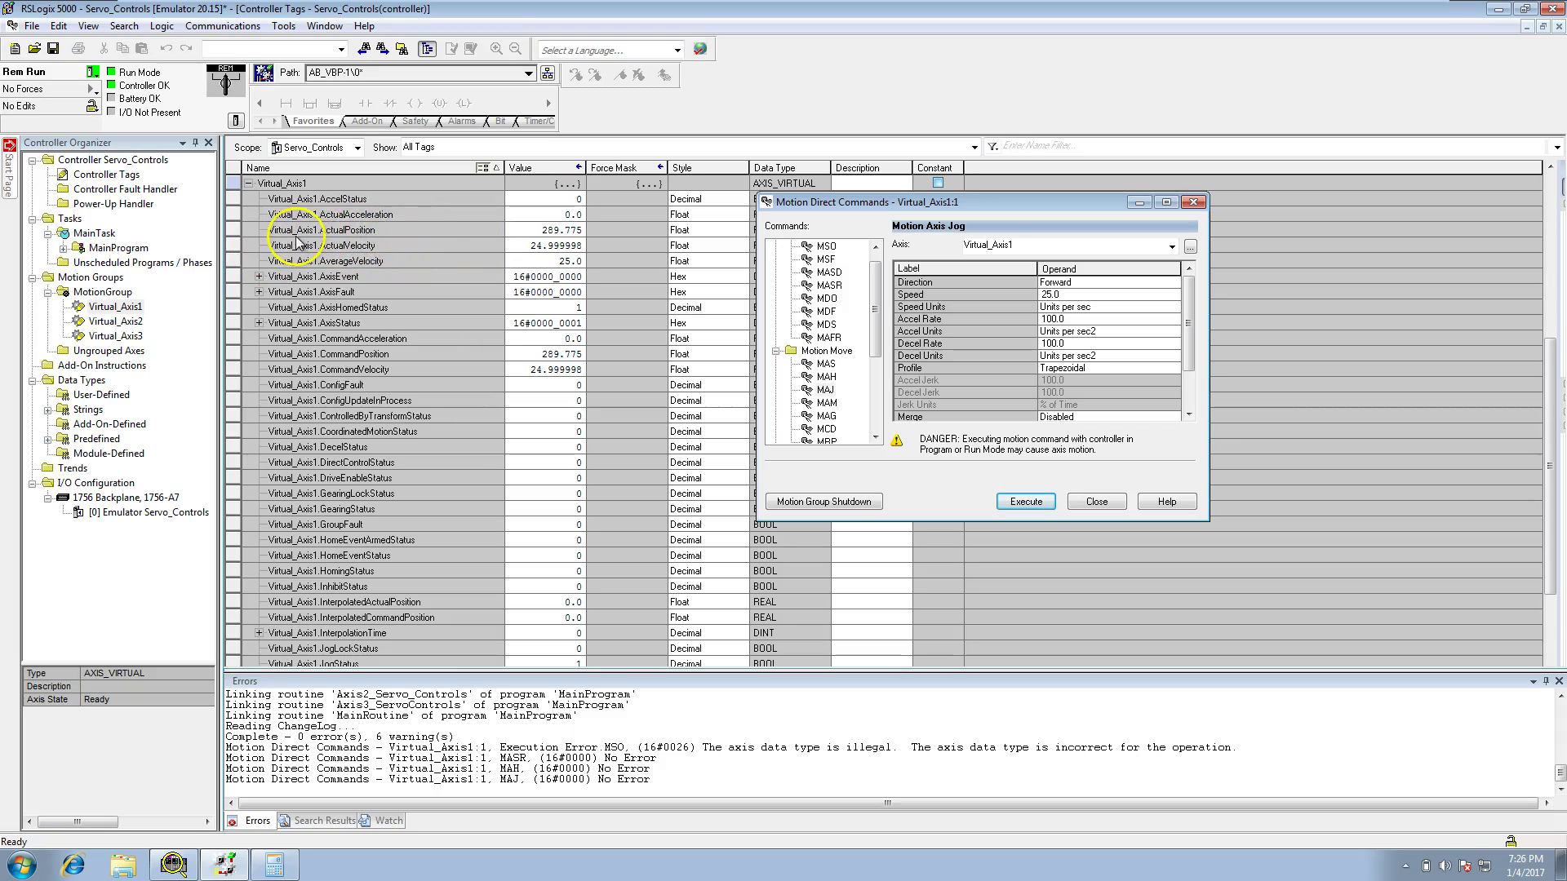
Step: Highlight the ActualPosition member of Virtual_Axis1 to watch it unwind, and bring Motion Direct Commands back into view
{"action": "left_click", "coordinate": [237, 229]}
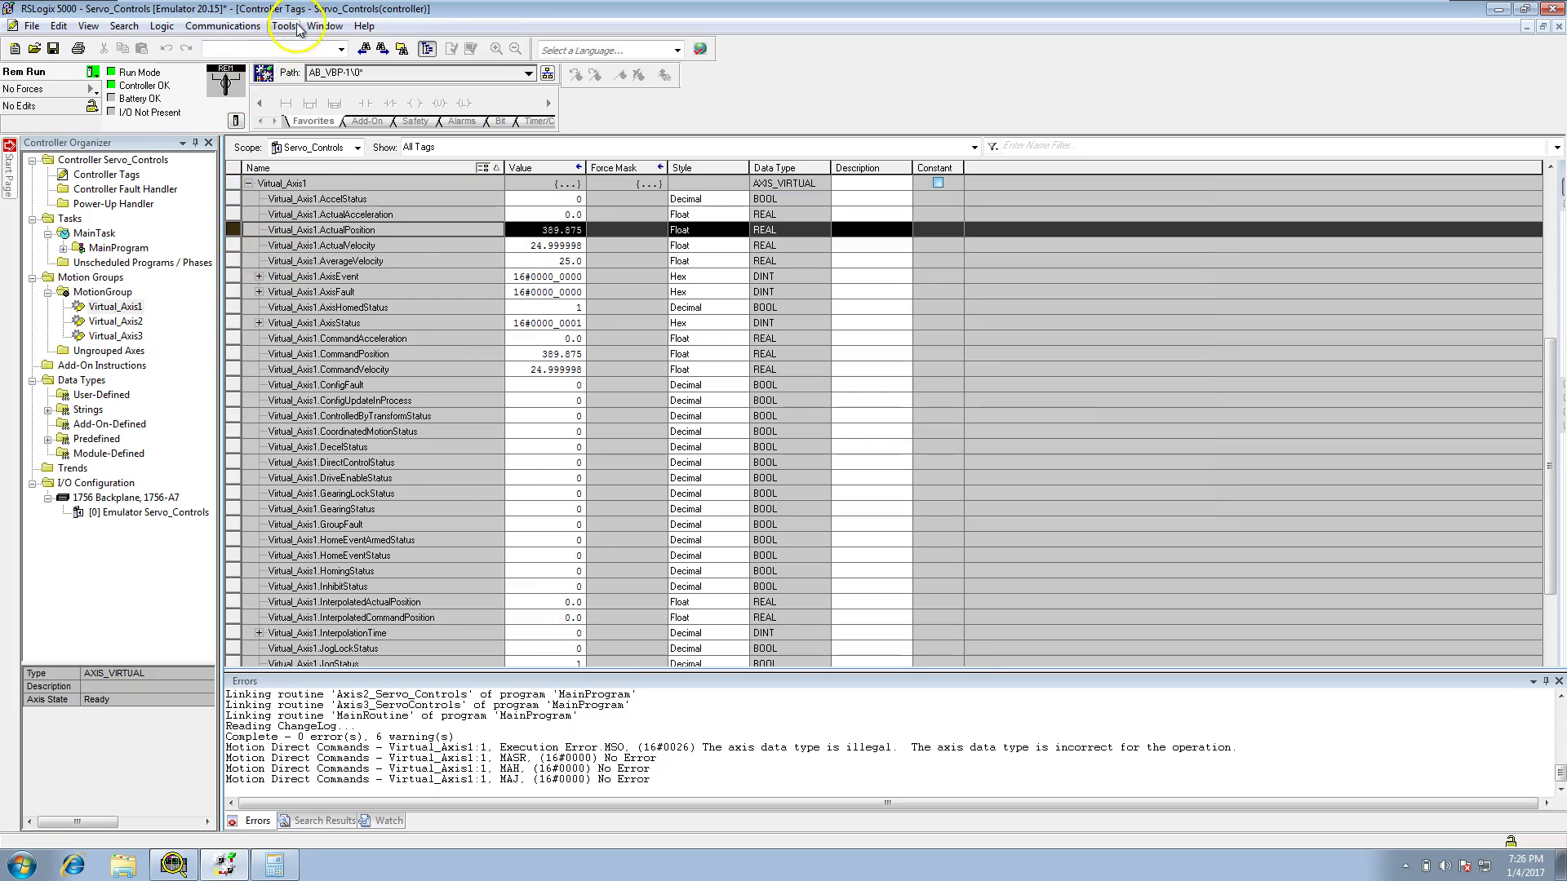
{"action": "left_click", "coordinate": [323, 25]}
{"action": "left_click", "coordinate": [351, 215]}
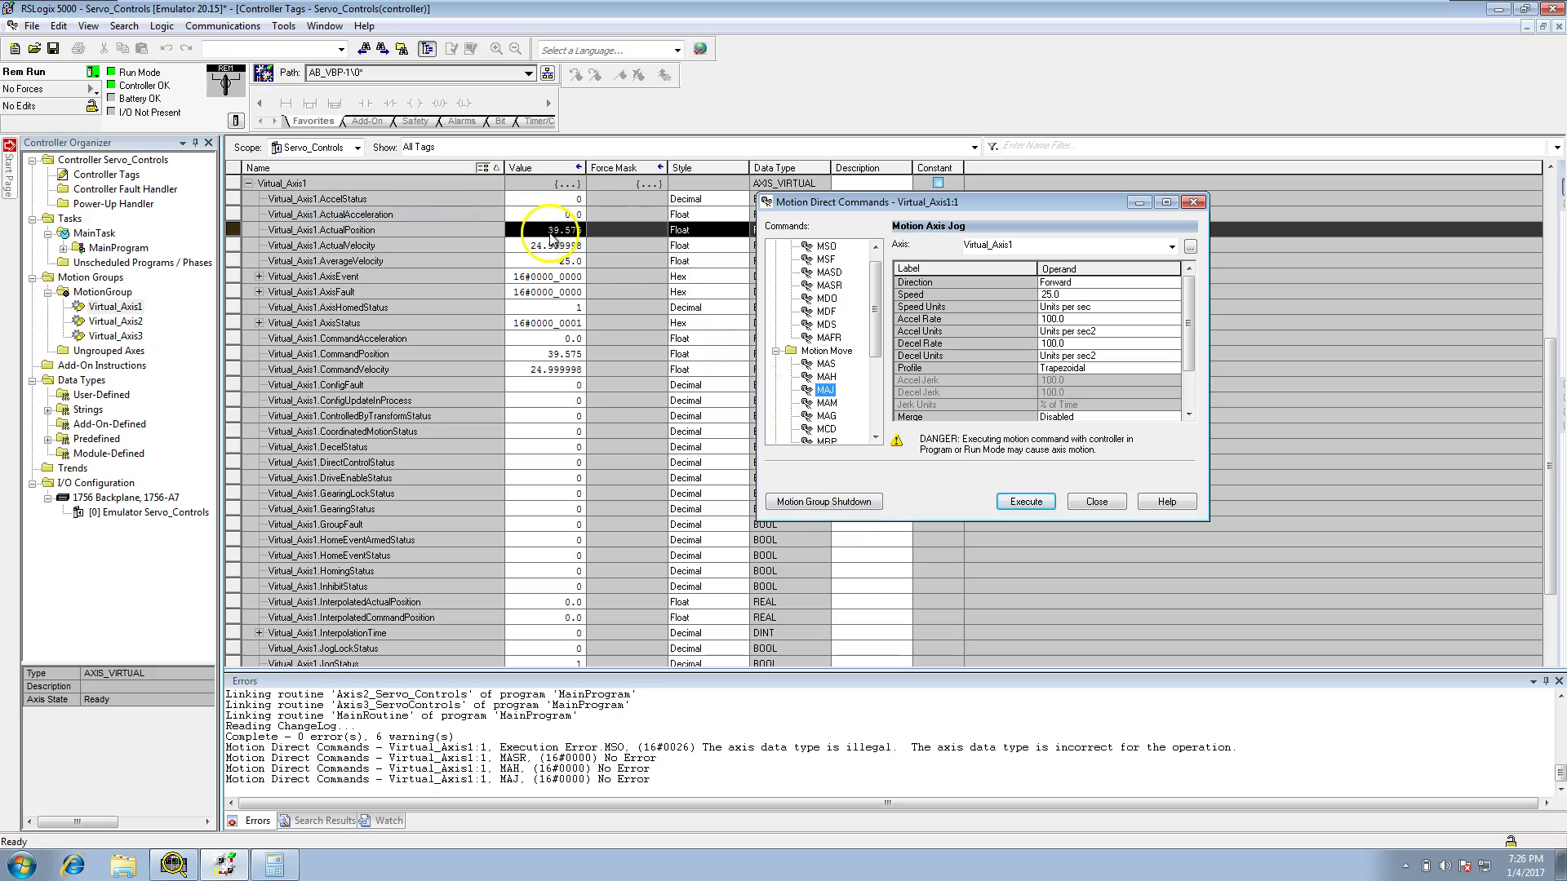
Step: Open the conversion settings in the Virtual_Axis1 properties and place the dialog clear of the tag values
{"action": "left_click", "coordinate": [119, 308]}
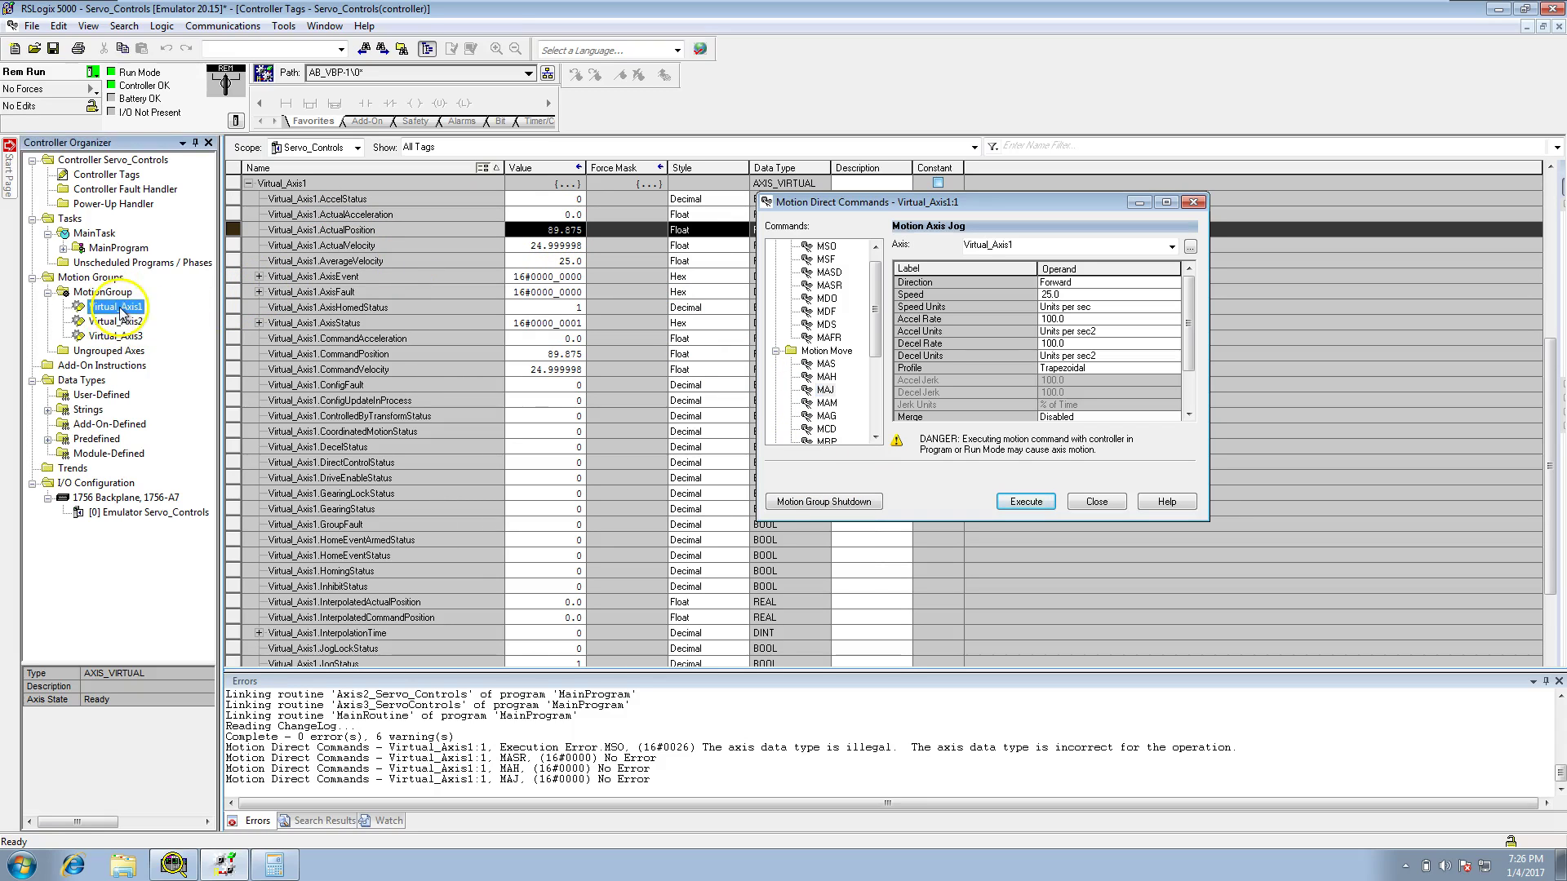
{"action": "double_click", "coordinate": [119, 308]}
{"action": "left_click", "coordinate": [456, 224]}
{"action": "left_click_drag", "start_coordinate": [471, 207], "coordinate": [1097, 247]}
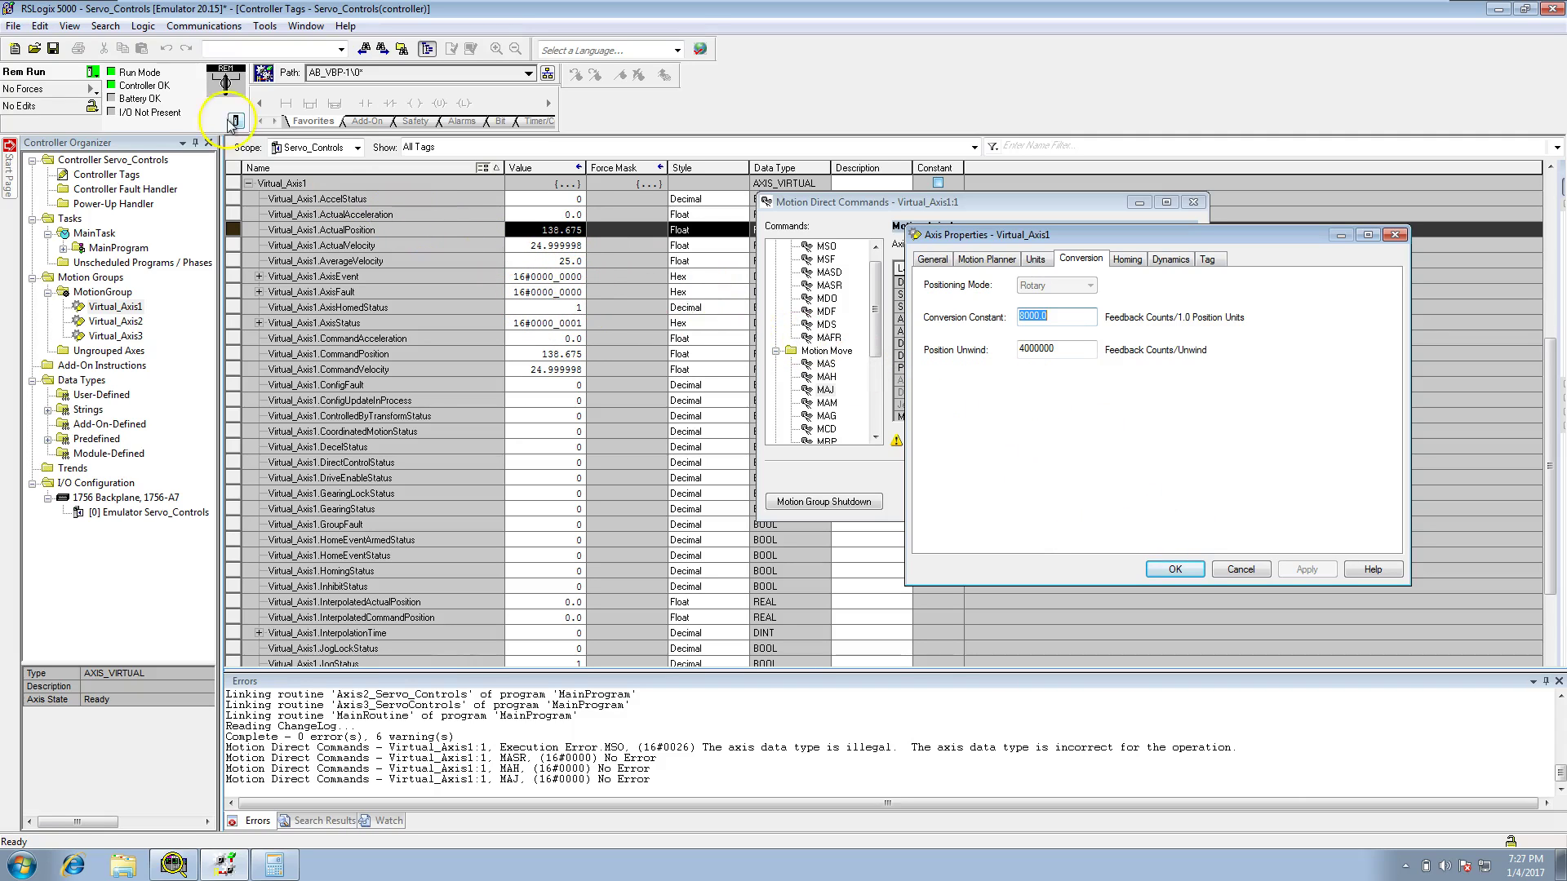
Step: Take the controller offline so the conversion settings of Virtual_Axis1 can be edited
{"action": "left_click", "coordinate": [94, 72]}
{"action": "left_click", "coordinate": [96, 93]}
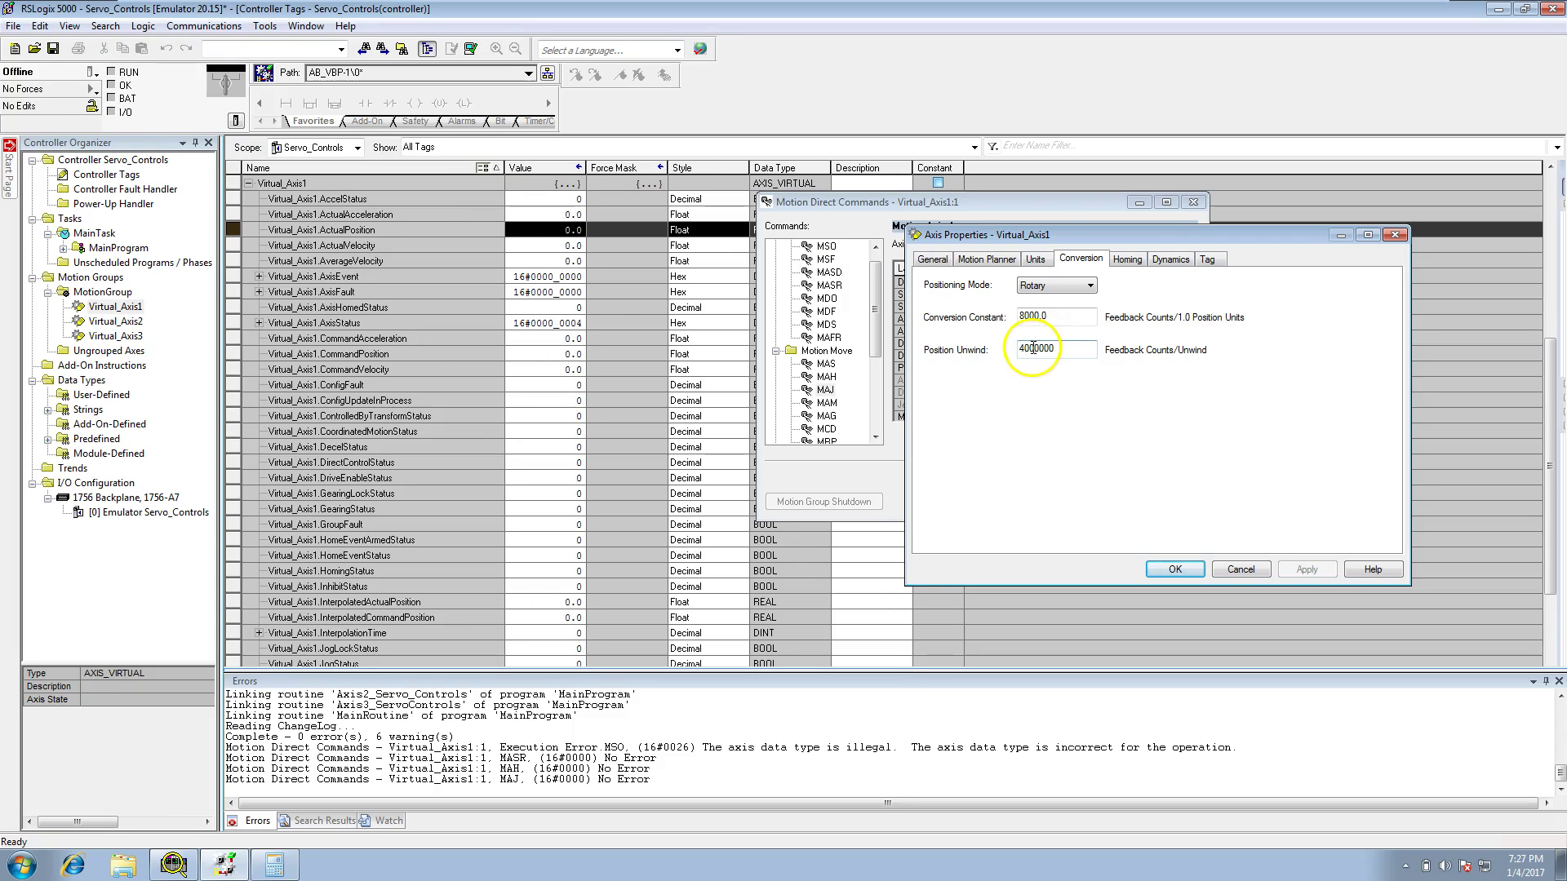
{"action": "left_click_drag", "start_coordinate": [1045, 236], "coordinate": [839, 211]}
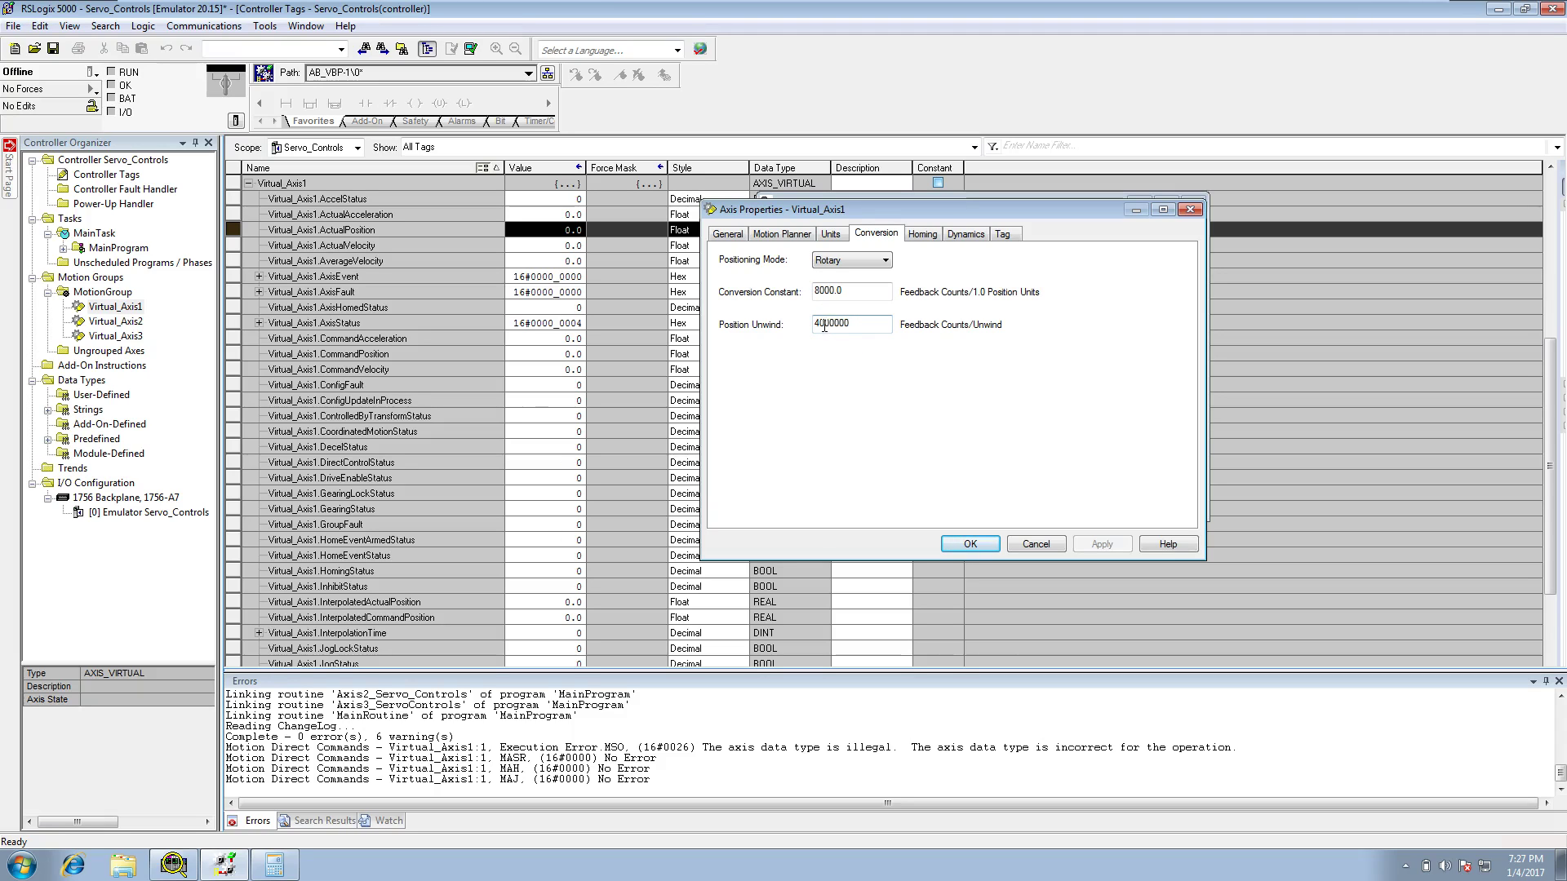
Step: Switch to Calculator and multiply 360 degrees by the conversion constant, 360 * 8000
{"action": "left_click", "coordinate": [283, 862]}
{"action": "left_click", "coordinate": [392, 687]}
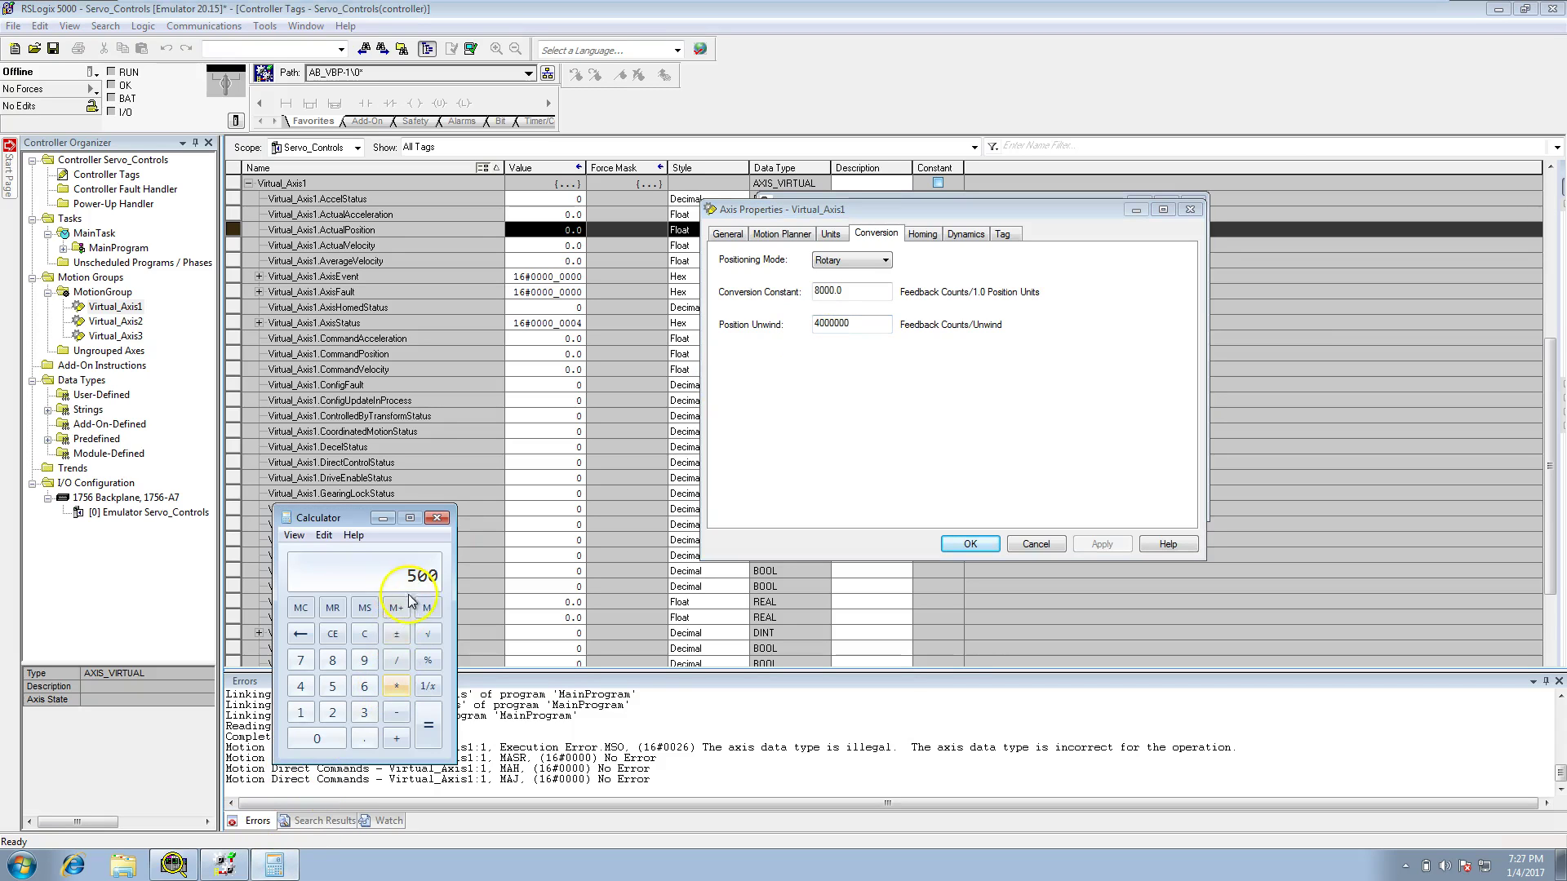
{"action": "left_click", "coordinate": [363, 714]}
{"action": "left_click", "coordinate": [364, 686]}
{"action": "left_click", "coordinate": [317, 738]}
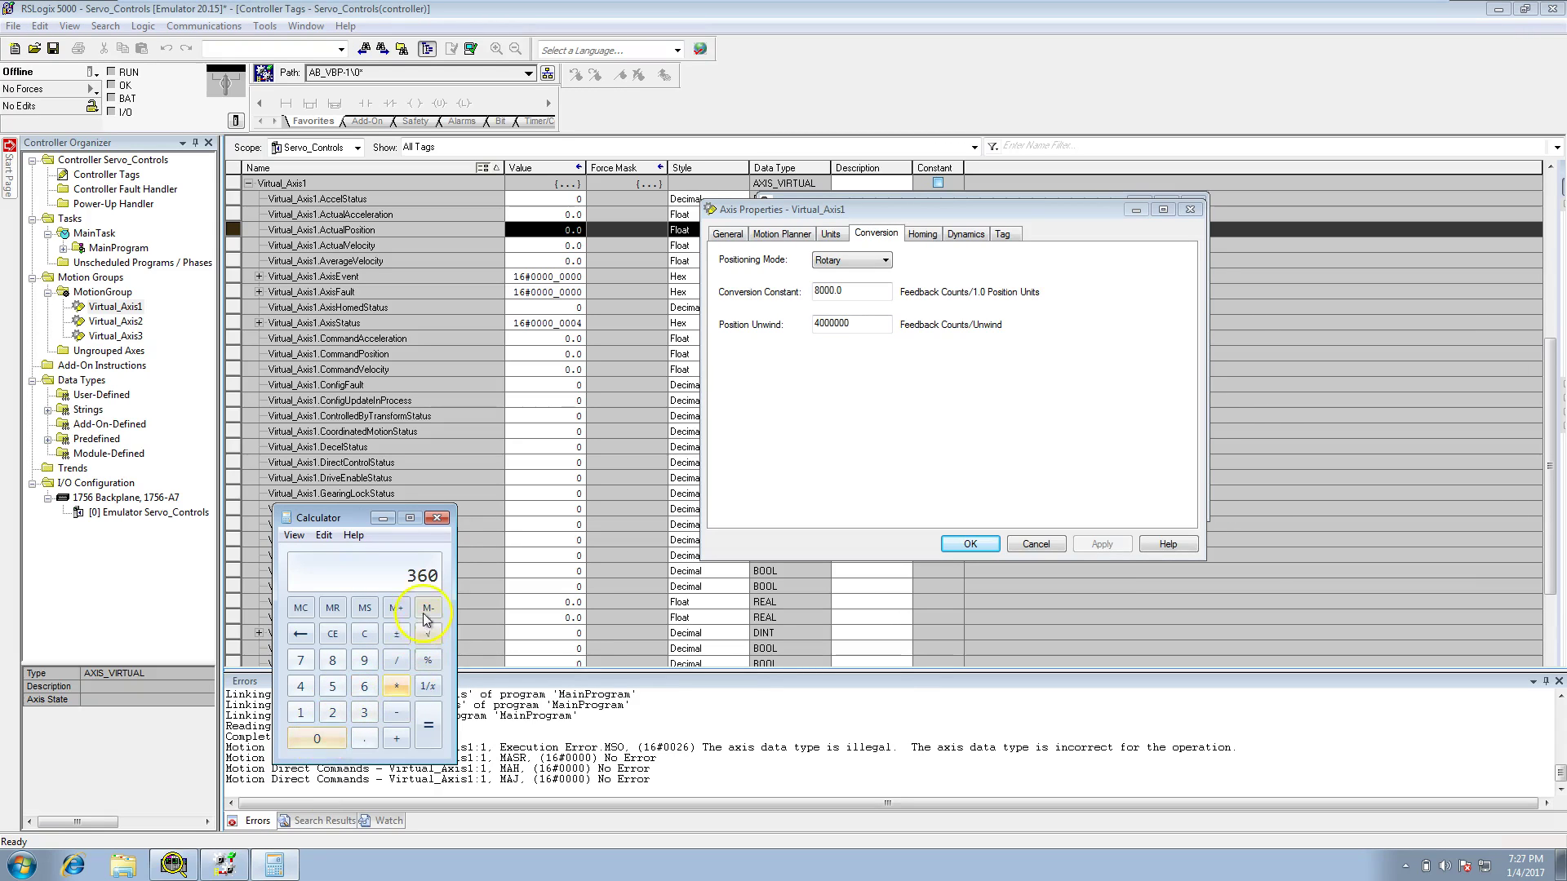
{"action": "left_click_drag", "start_coordinate": [356, 519], "coordinate": [846, 378]}
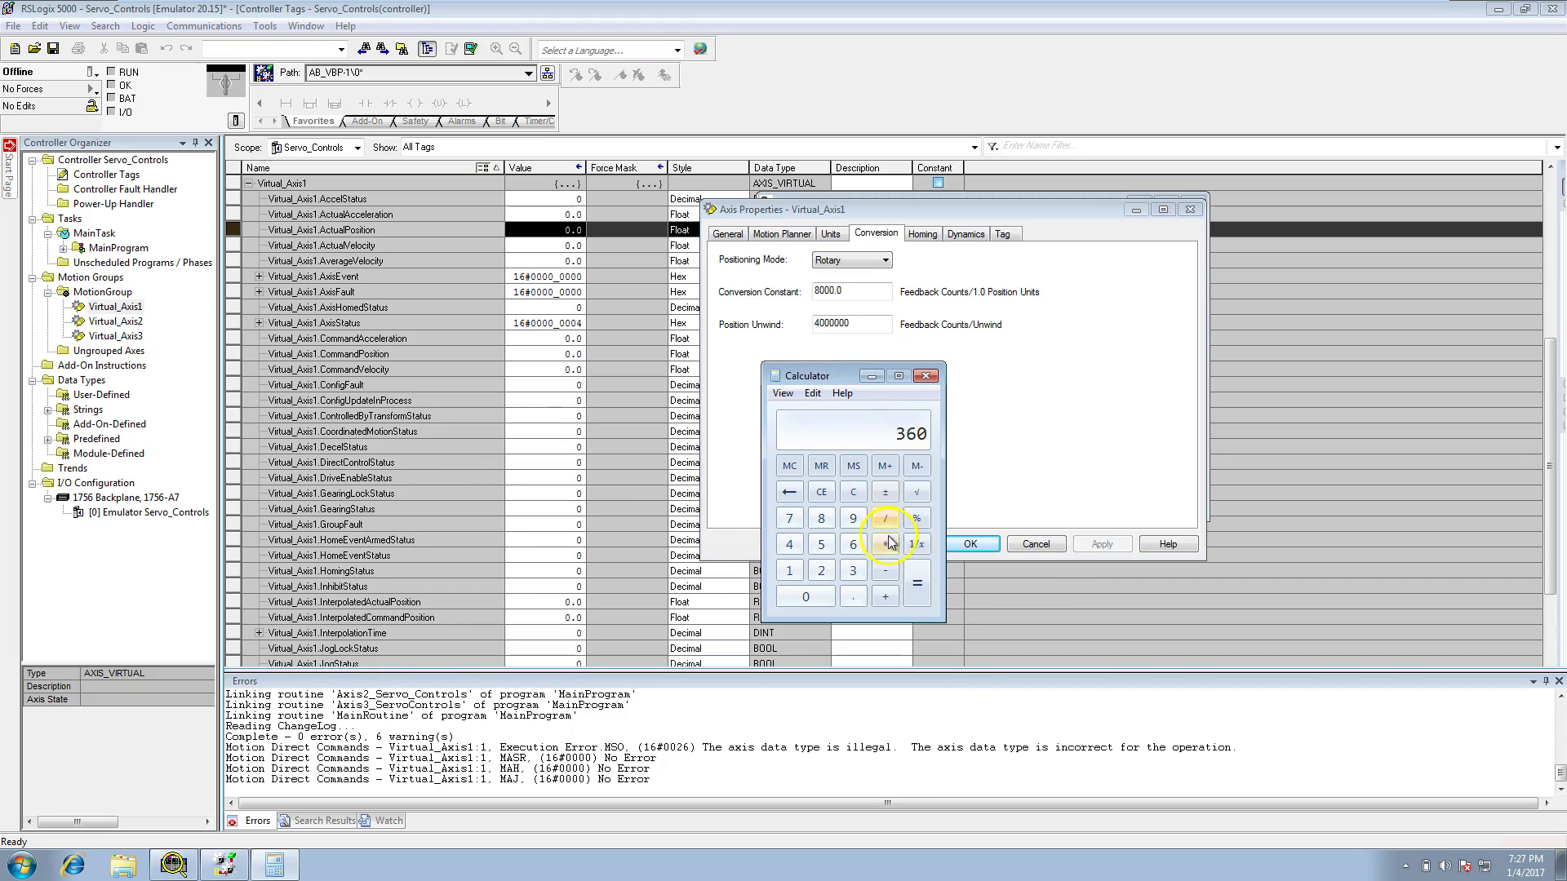
{"action": "left_click", "coordinate": [821, 523]}
{"action": "left_click", "coordinate": [814, 595]}
{"action": "left_click", "coordinate": [814, 596]}
{"action": "left_click", "coordinate": [814, 595]}
{"action": "left_click", "coordinate": [914, 587]}
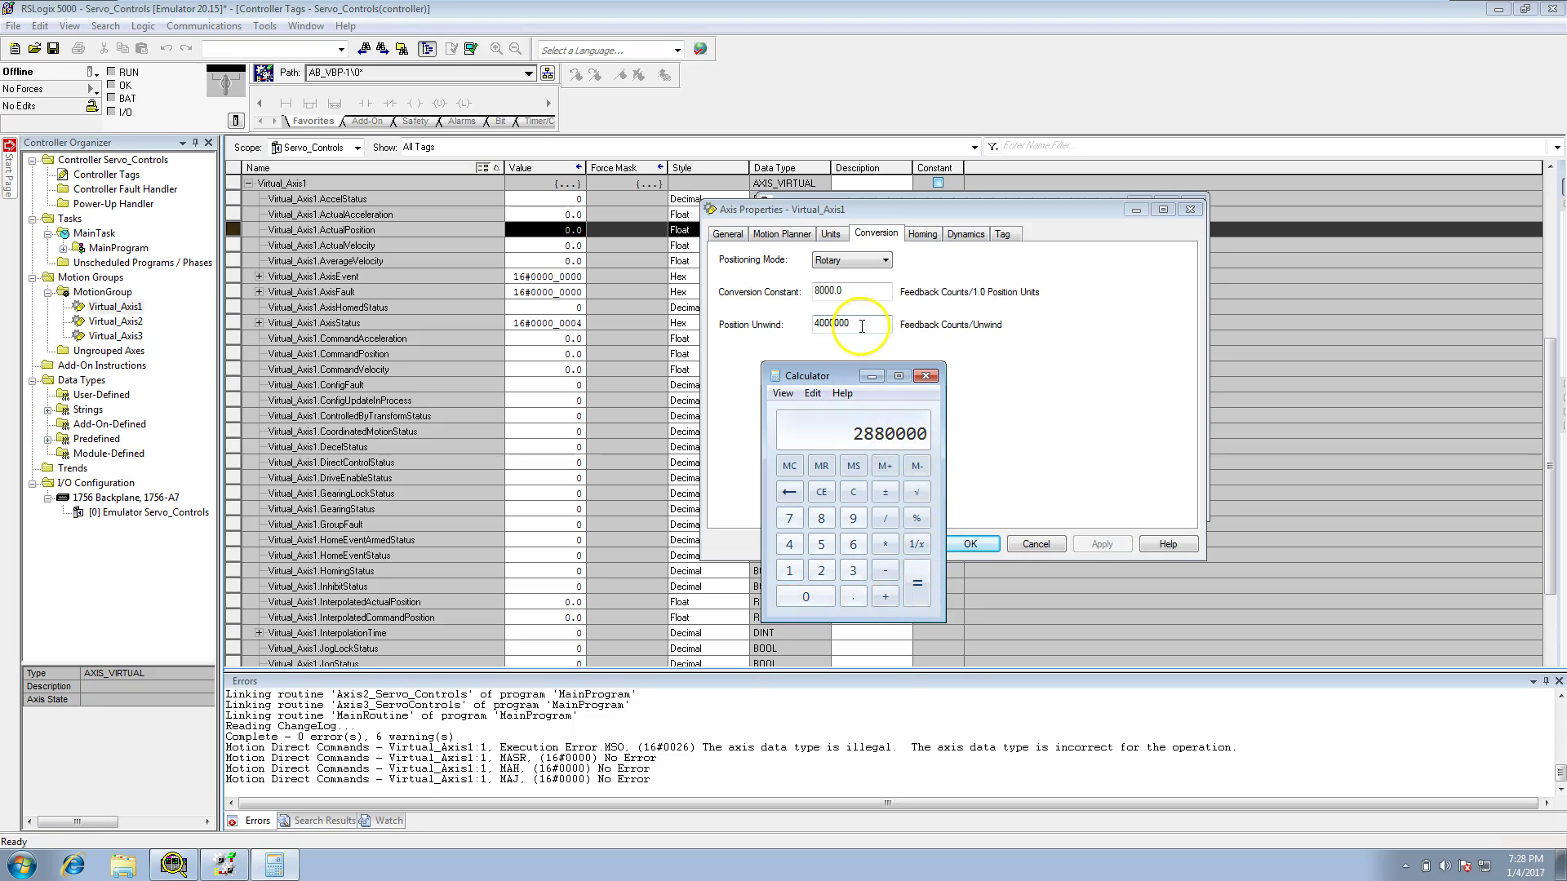
Step: Replace the position unwind of Virtual_Axis1 with the calculated 2880000 and apply the change
{"action": "double_click", "coordinate": [826, 324]}
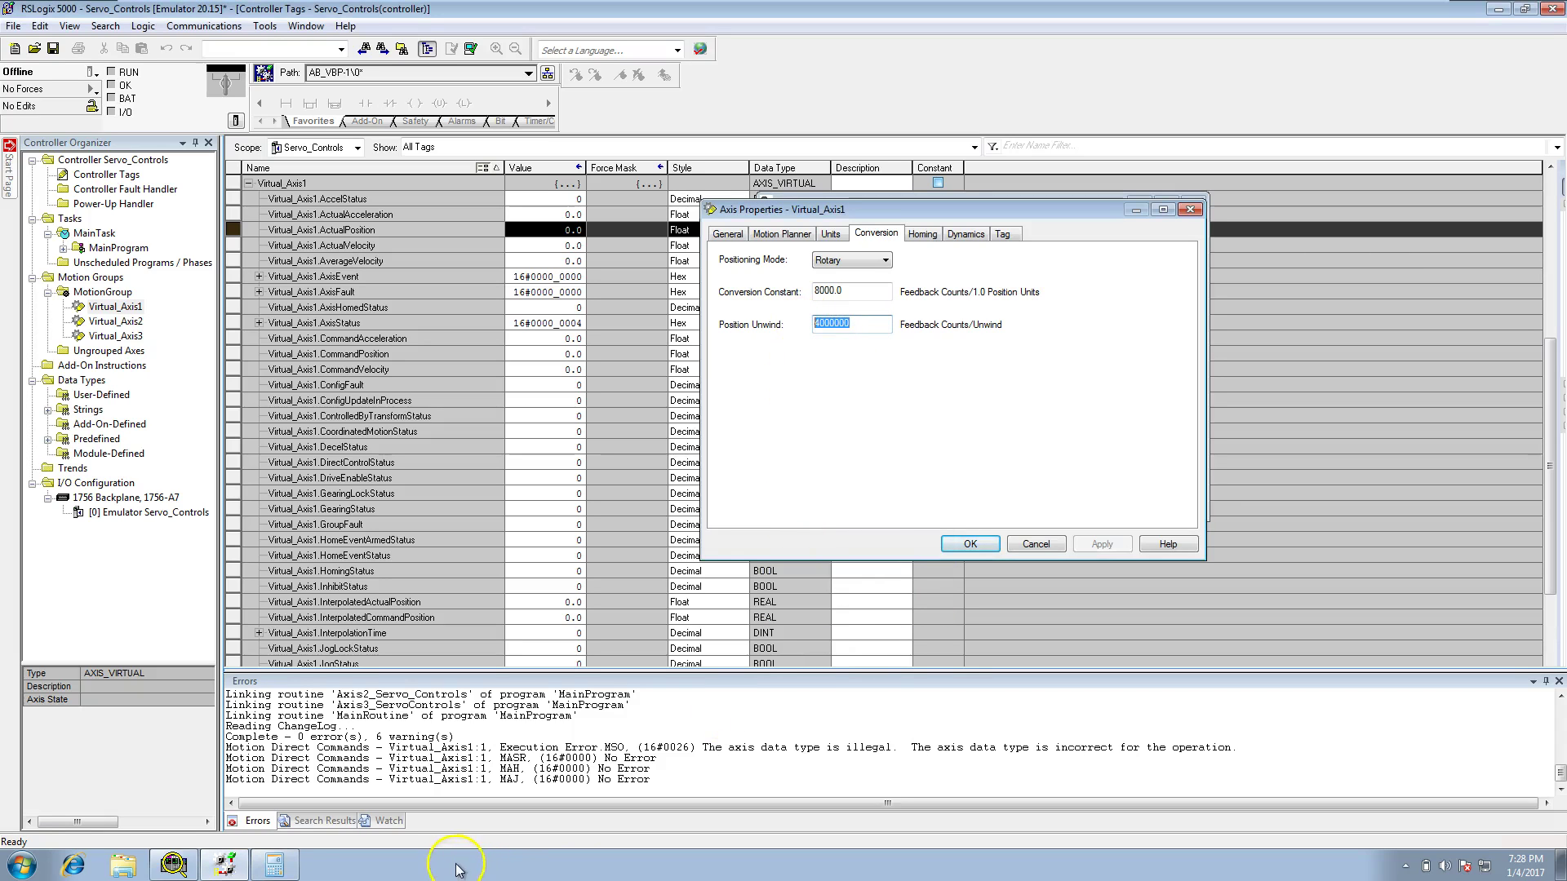
{"action": "left_click", "coordinate": [274, 864]}
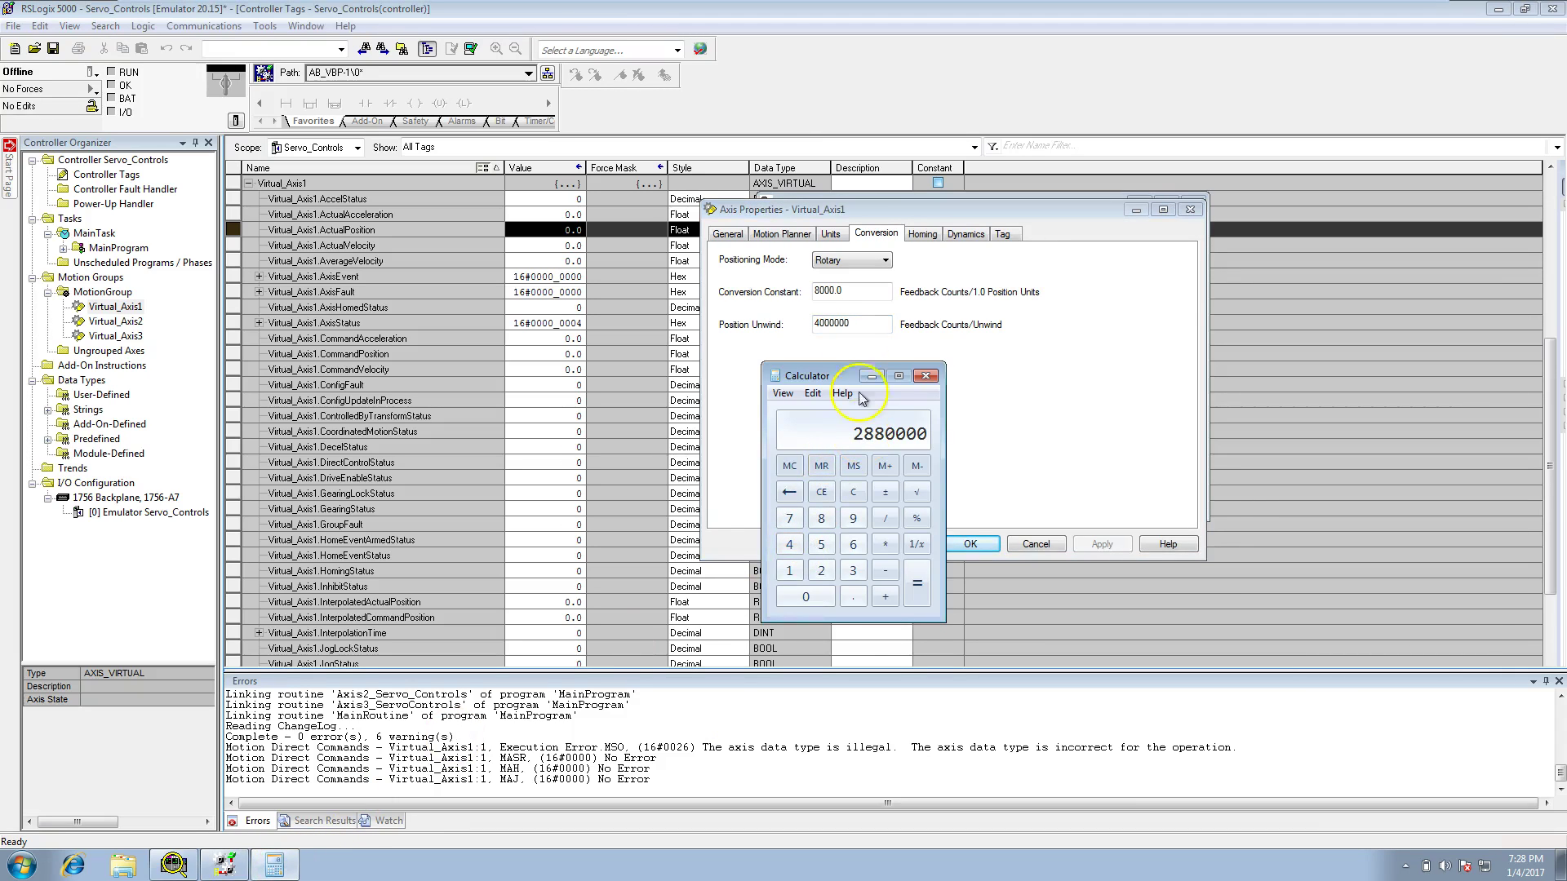
{"action": "left_click", "coordinate": [778, 325]}
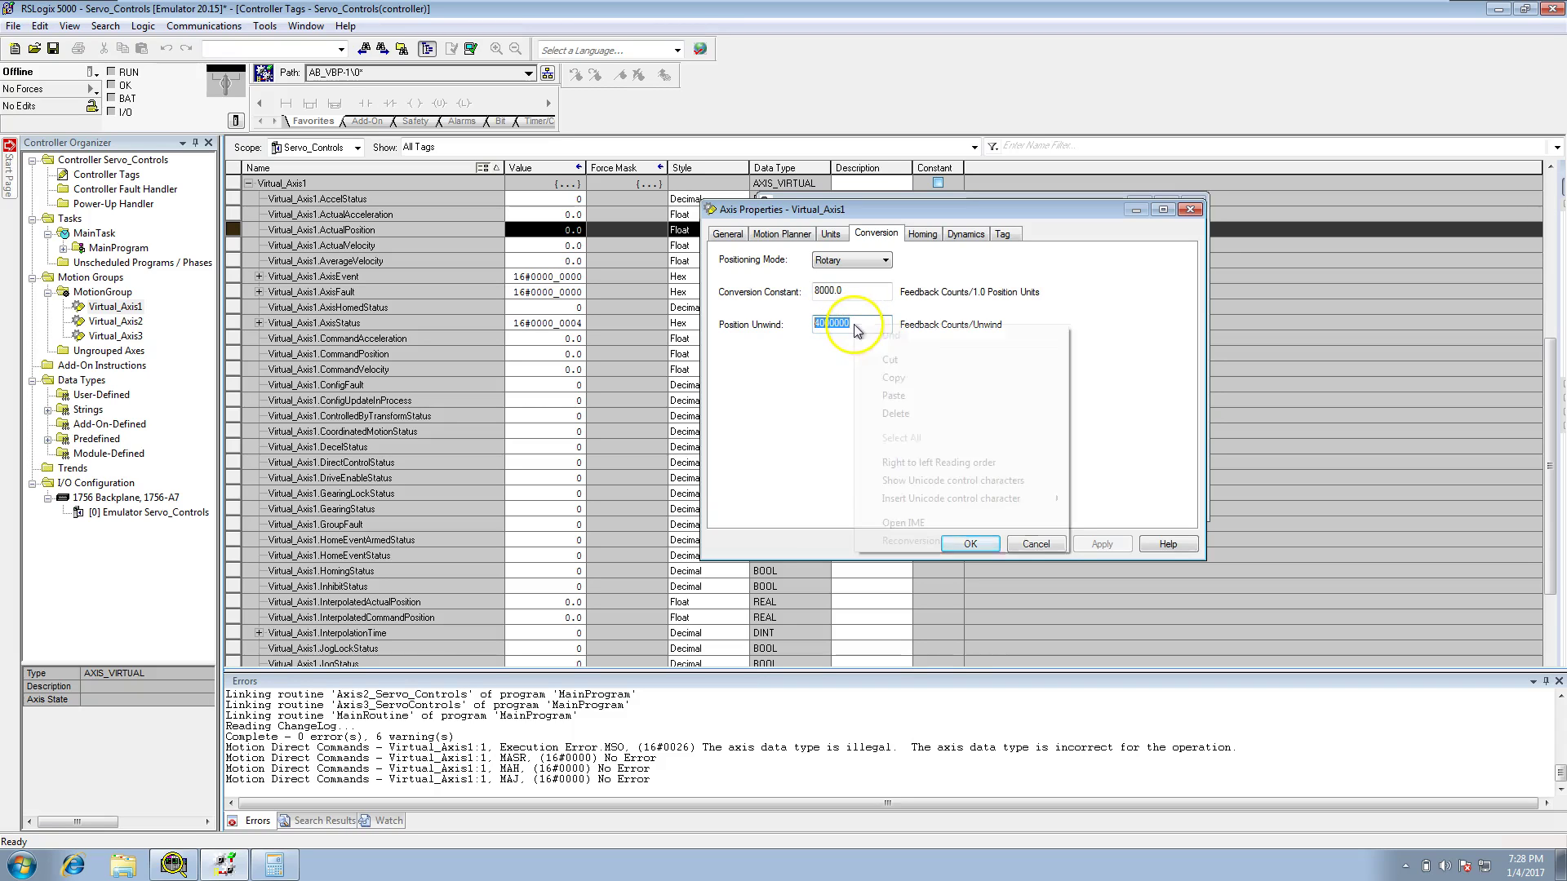
{"action": "right_click", "coordinate": [856, 324]}
{"action": "left_click", "coordinate": [889, 398]}
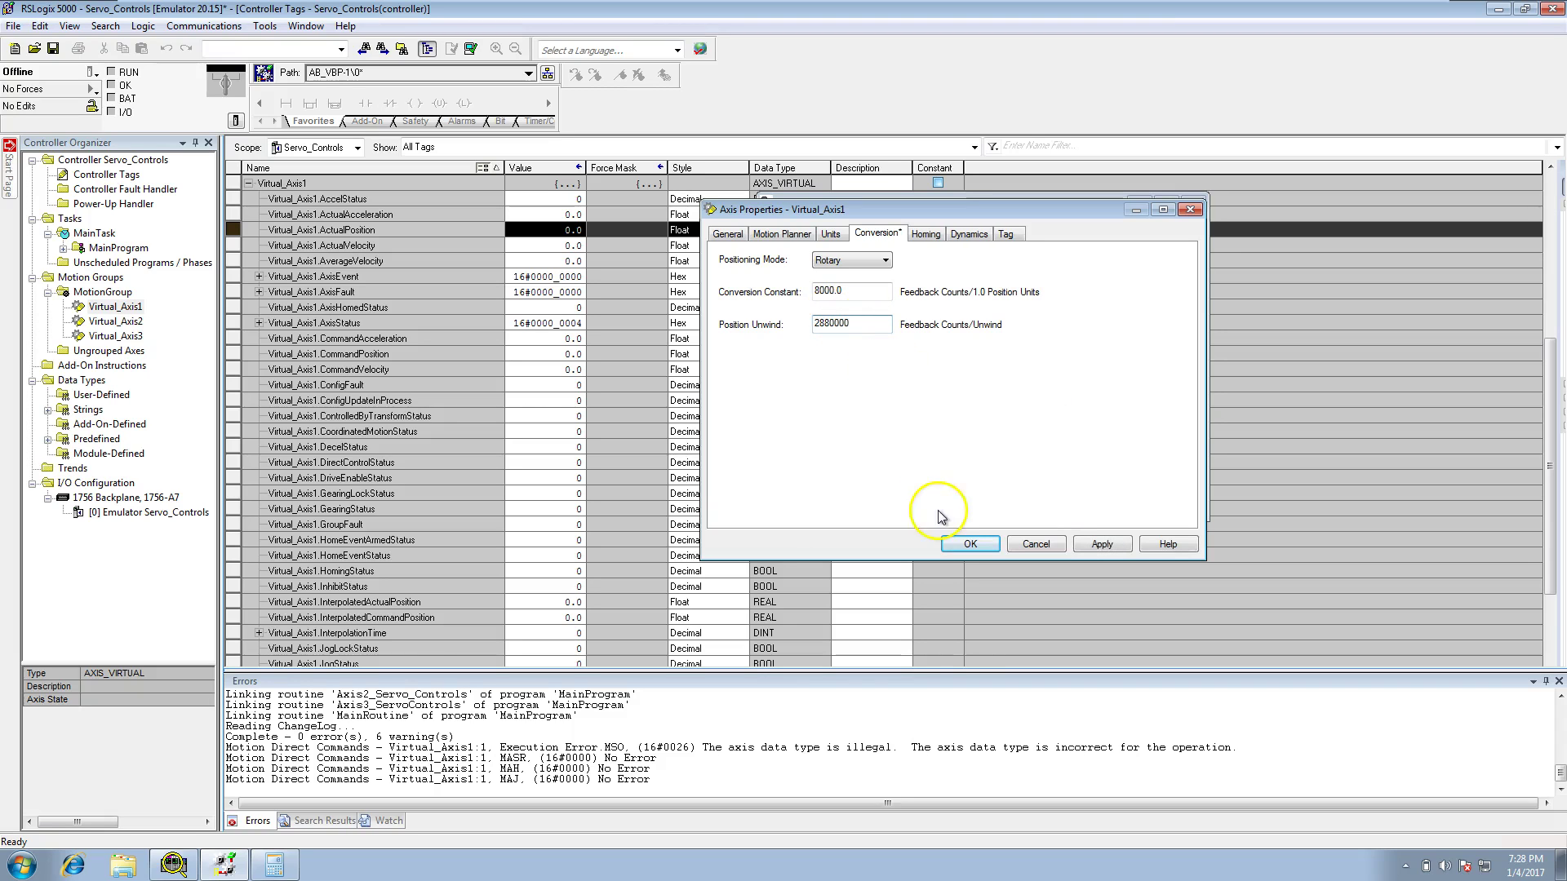
{"action": "left_click", "coordinate": [1098, 543]}
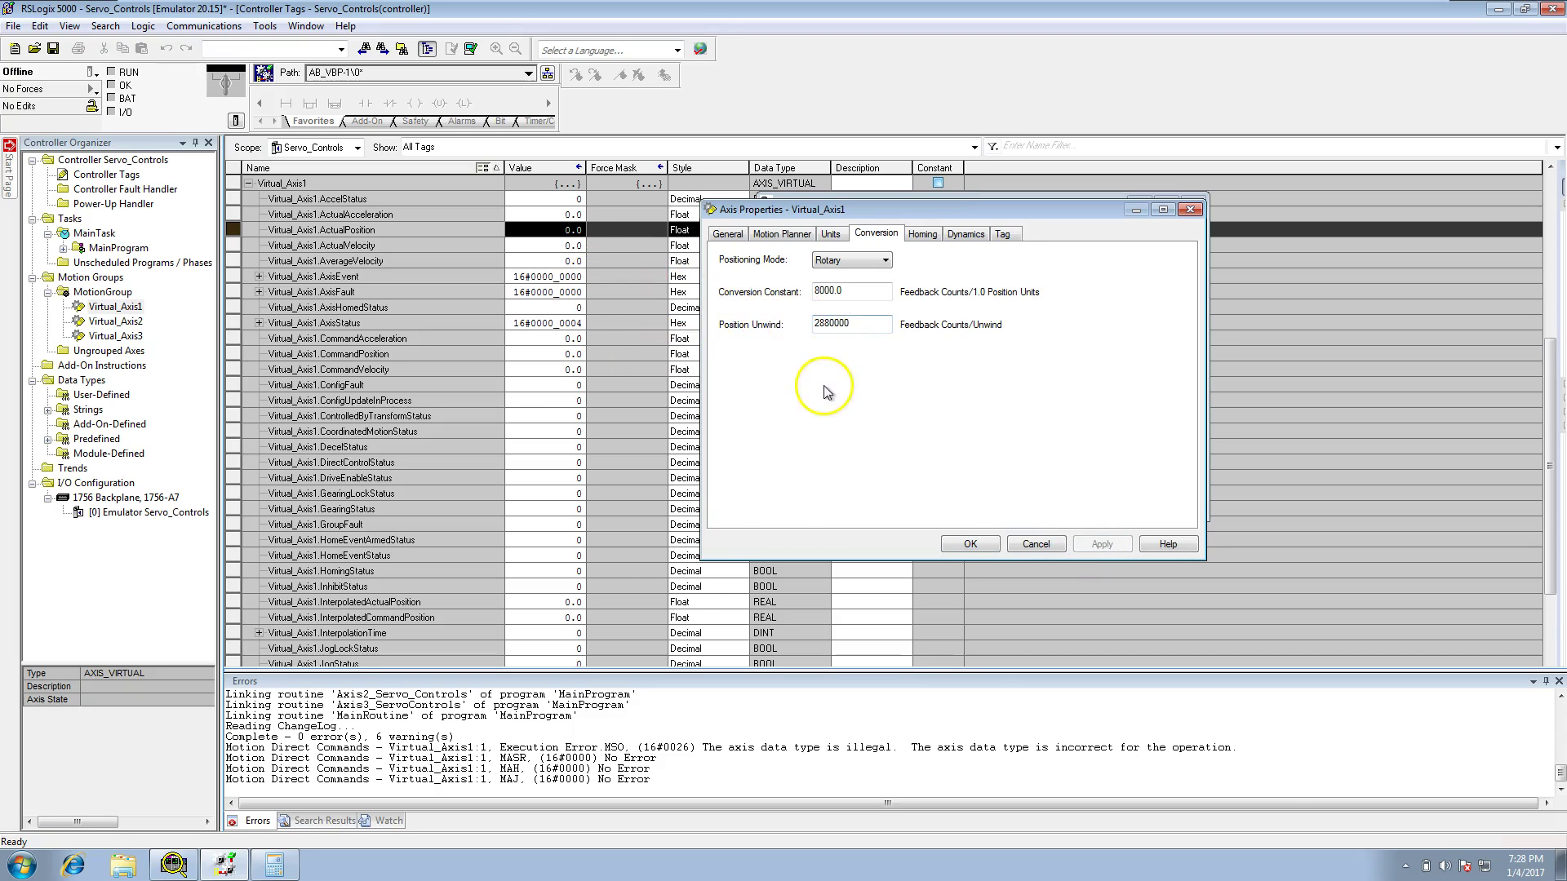
Step: Recheck 360 * 8000 in Calculator, close it and accept the Virtual_Axis1 properties
{"action": "left_click", "coordinate": [274, 865]}
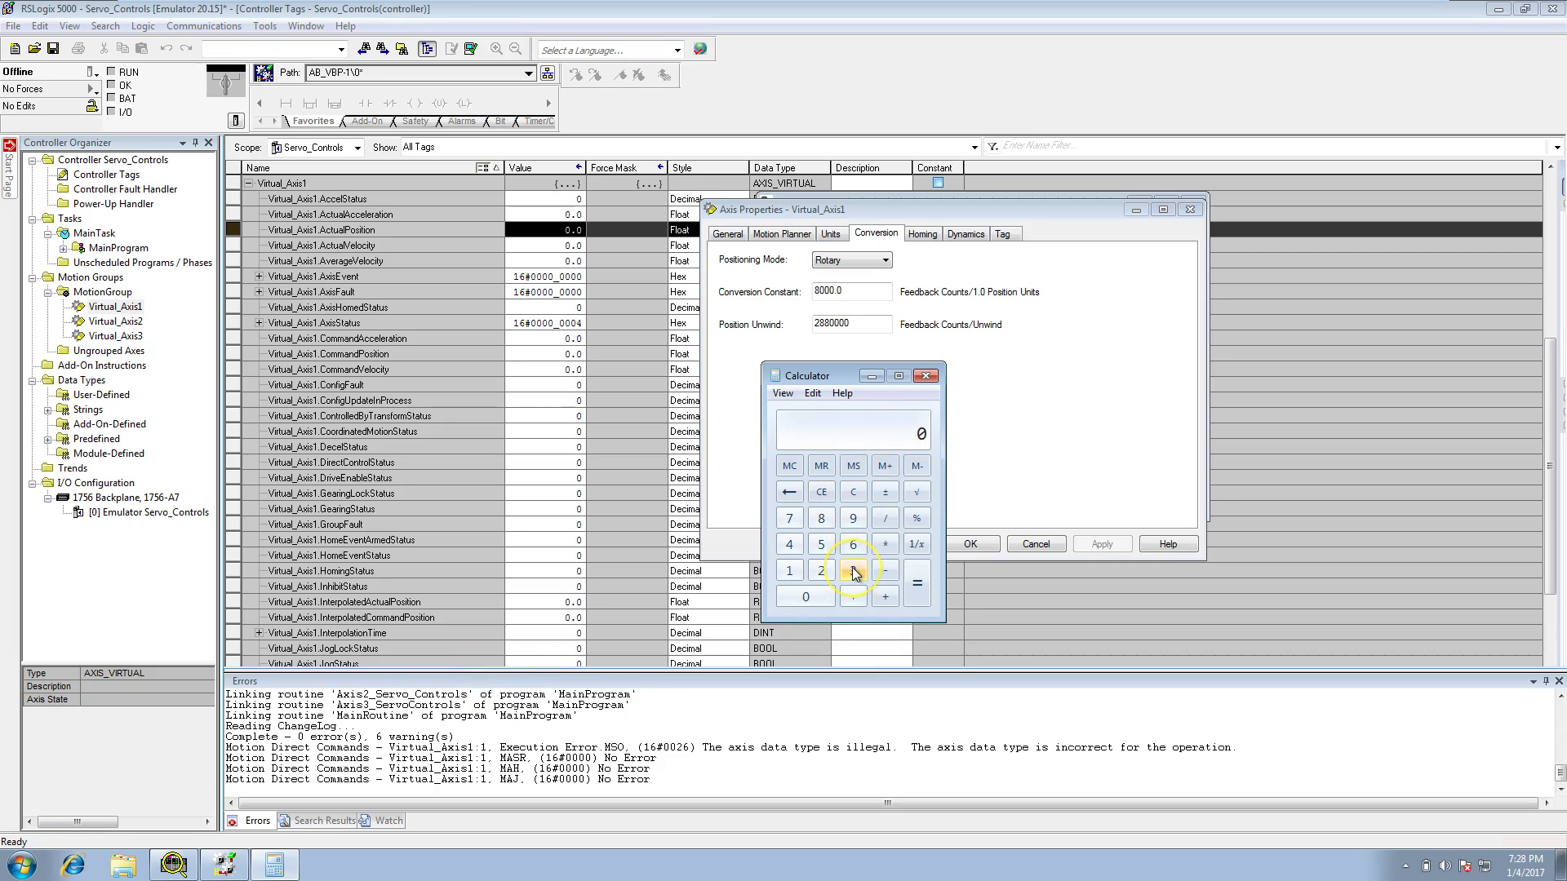
{"action": "left_click", "coordinate": [800, 594]}
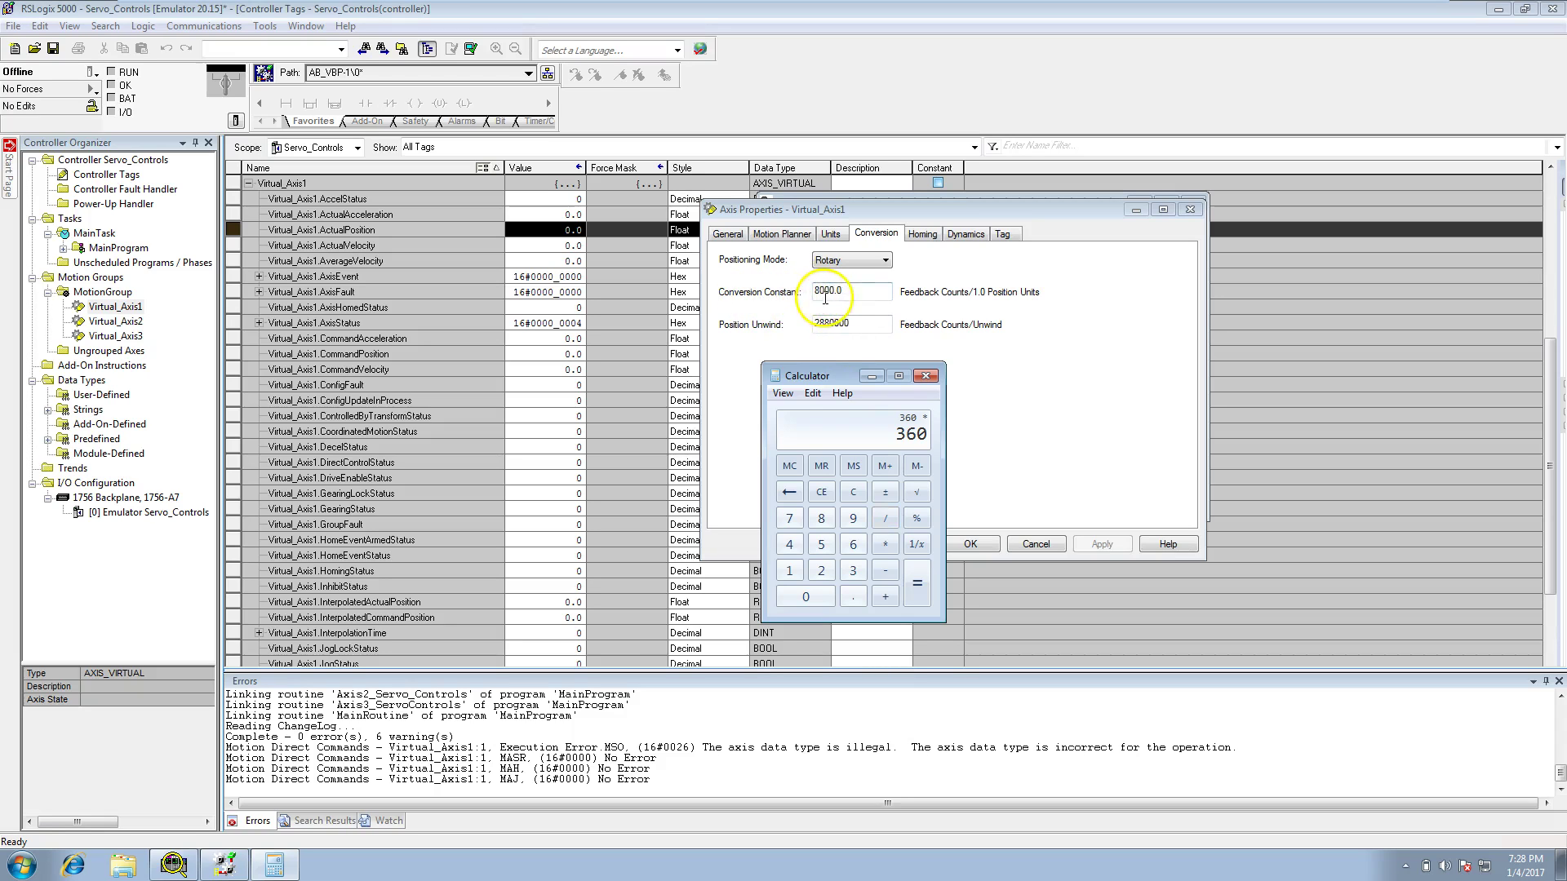
{"action": "left_click", "coordinate": [821, 519]}
{"action": "left_click", "coordinate": [817, 595]}
{"action": "left_click", "coordinate": [817, 595]}
{"action": "left_click", "coordinate": [915, 591]}
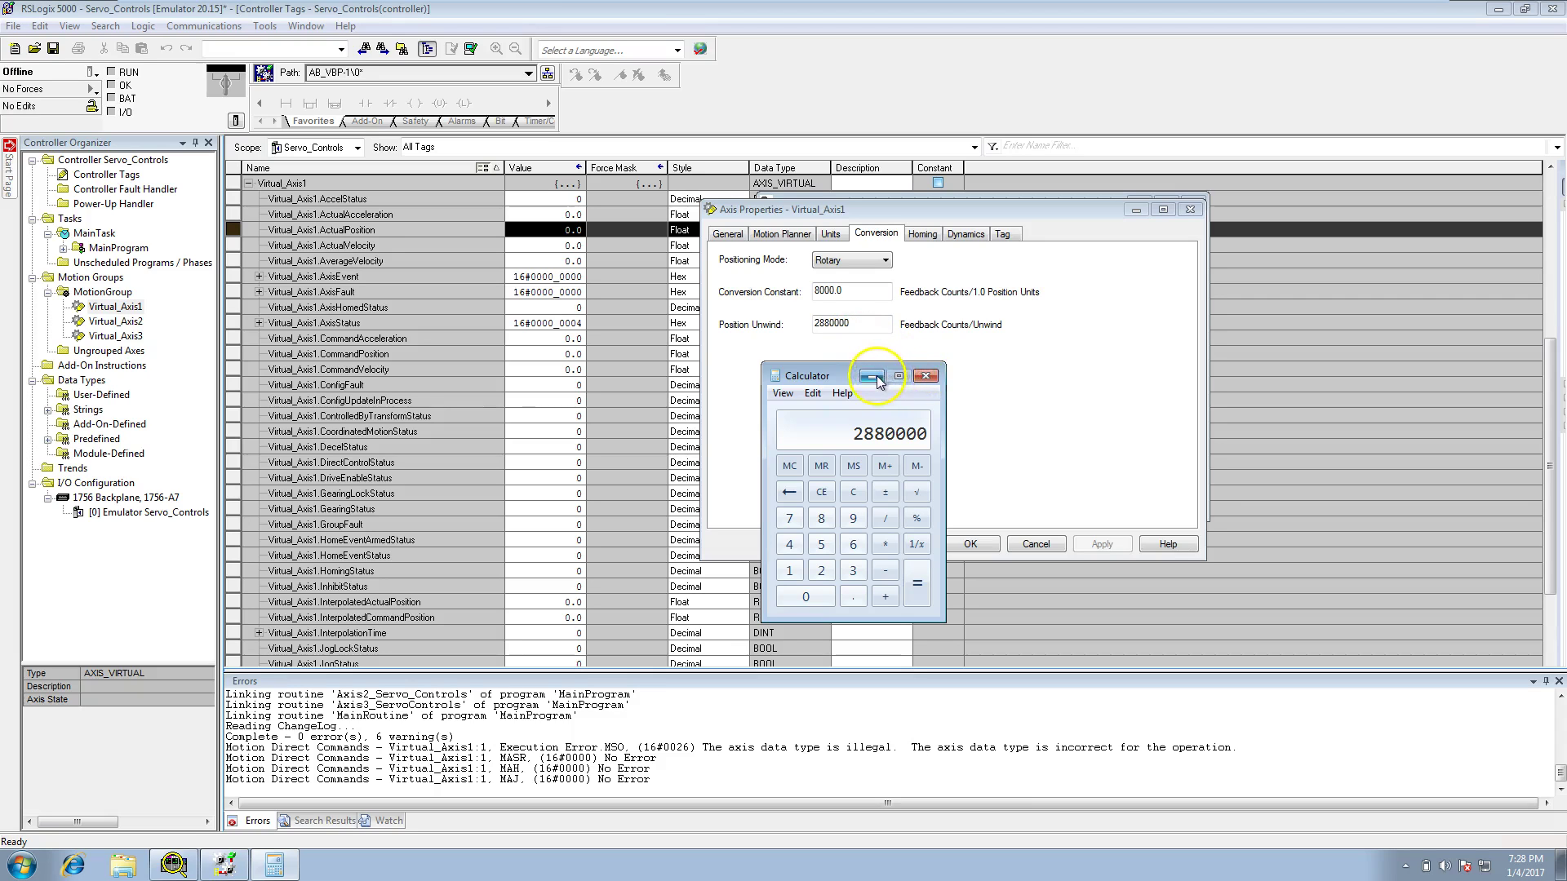
{"action": "left_click", "coordinate": [924, 375]}
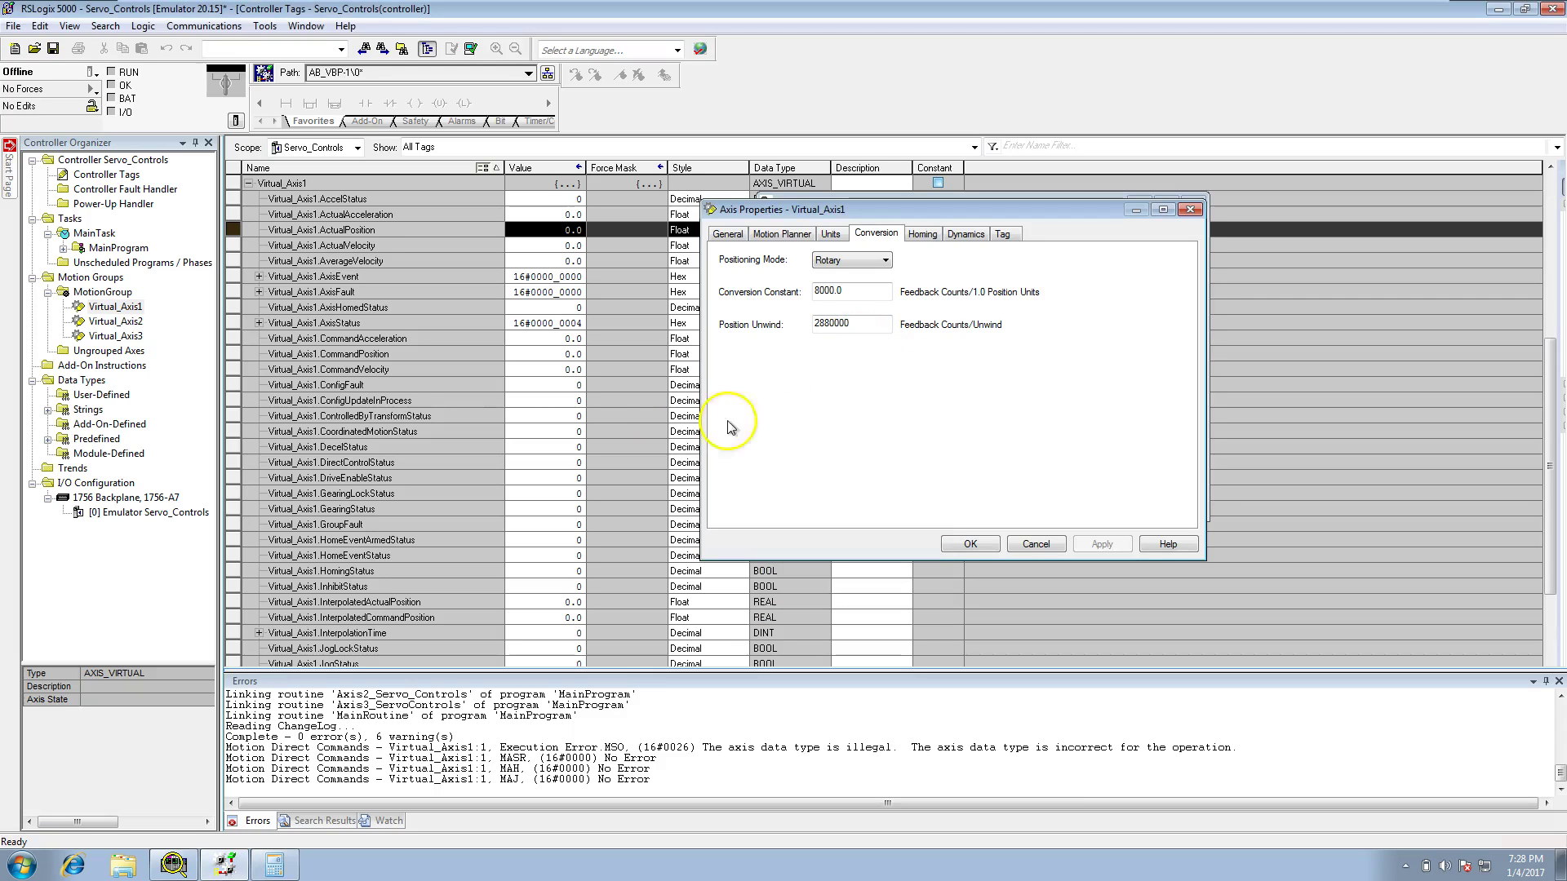
{"action": "left_click", "coordinate": [979, 546]}
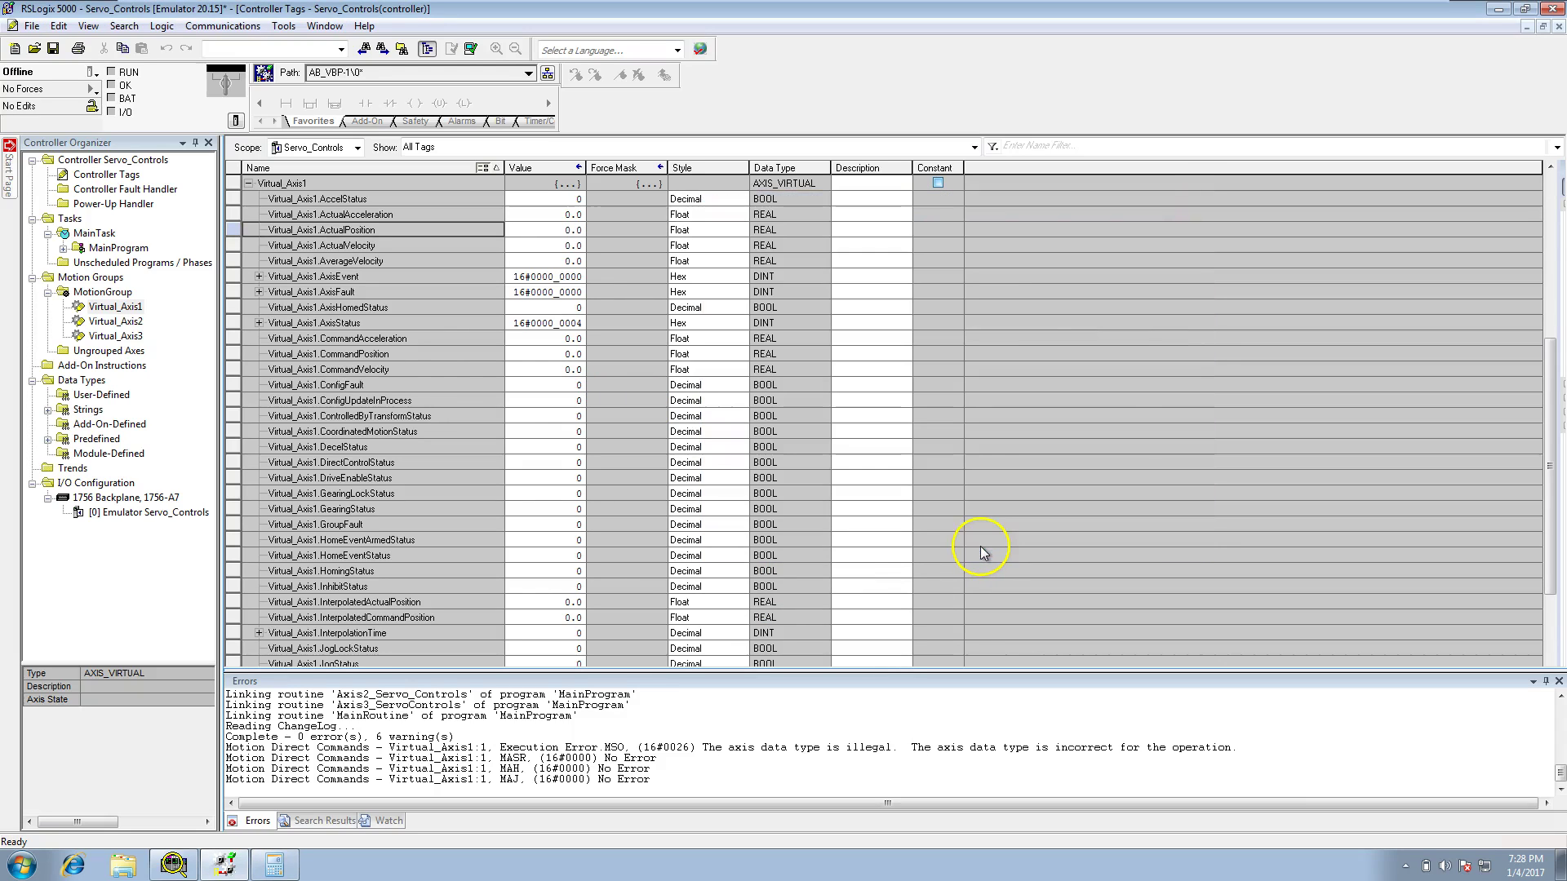
Step: Download the Servo_Controls project to the emulated controller and return the controller to Remote Run mode
{"action": "left_click", "coordinate": [91, 72]}
{"action": "left_click", "coordinate": [96, 108]}
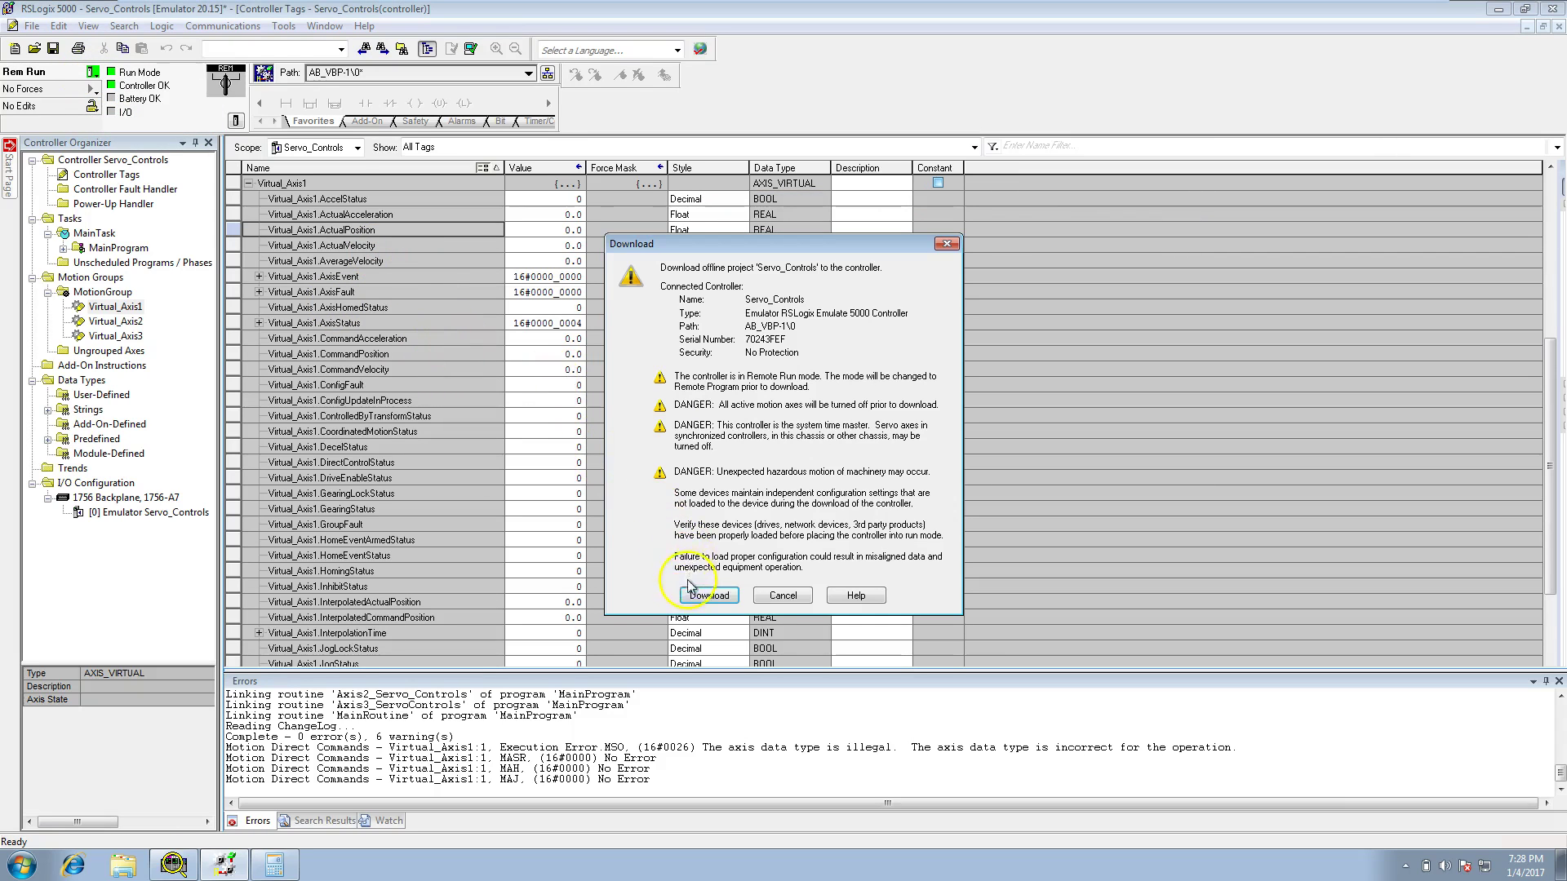
{"action": "left_click", "coordinate": [690, 597]}
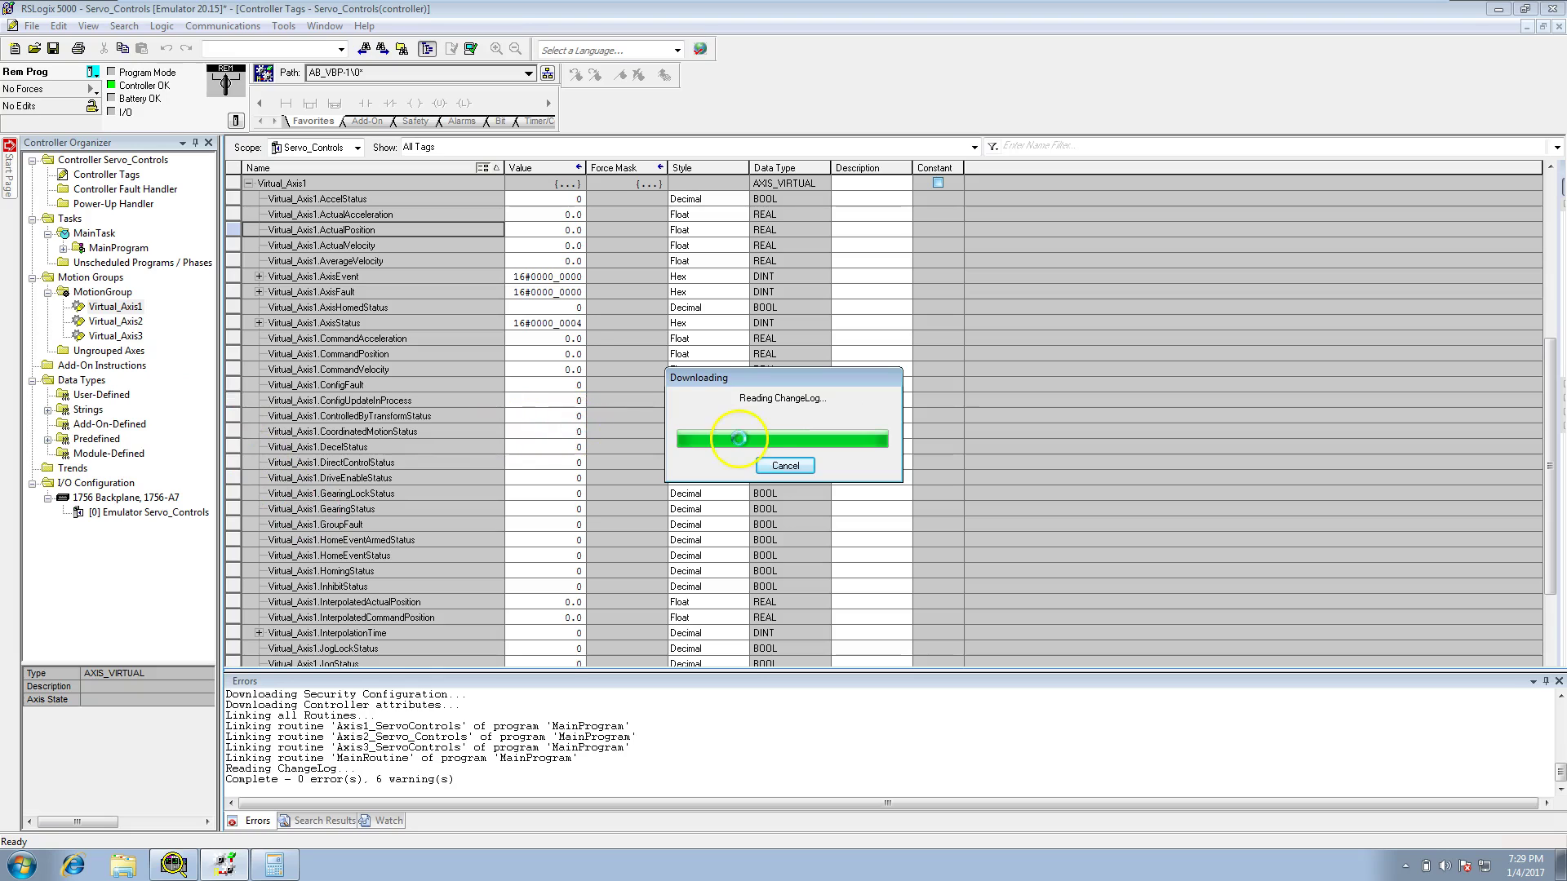
{"action": "left_click", "coordinate": [828, 470]}
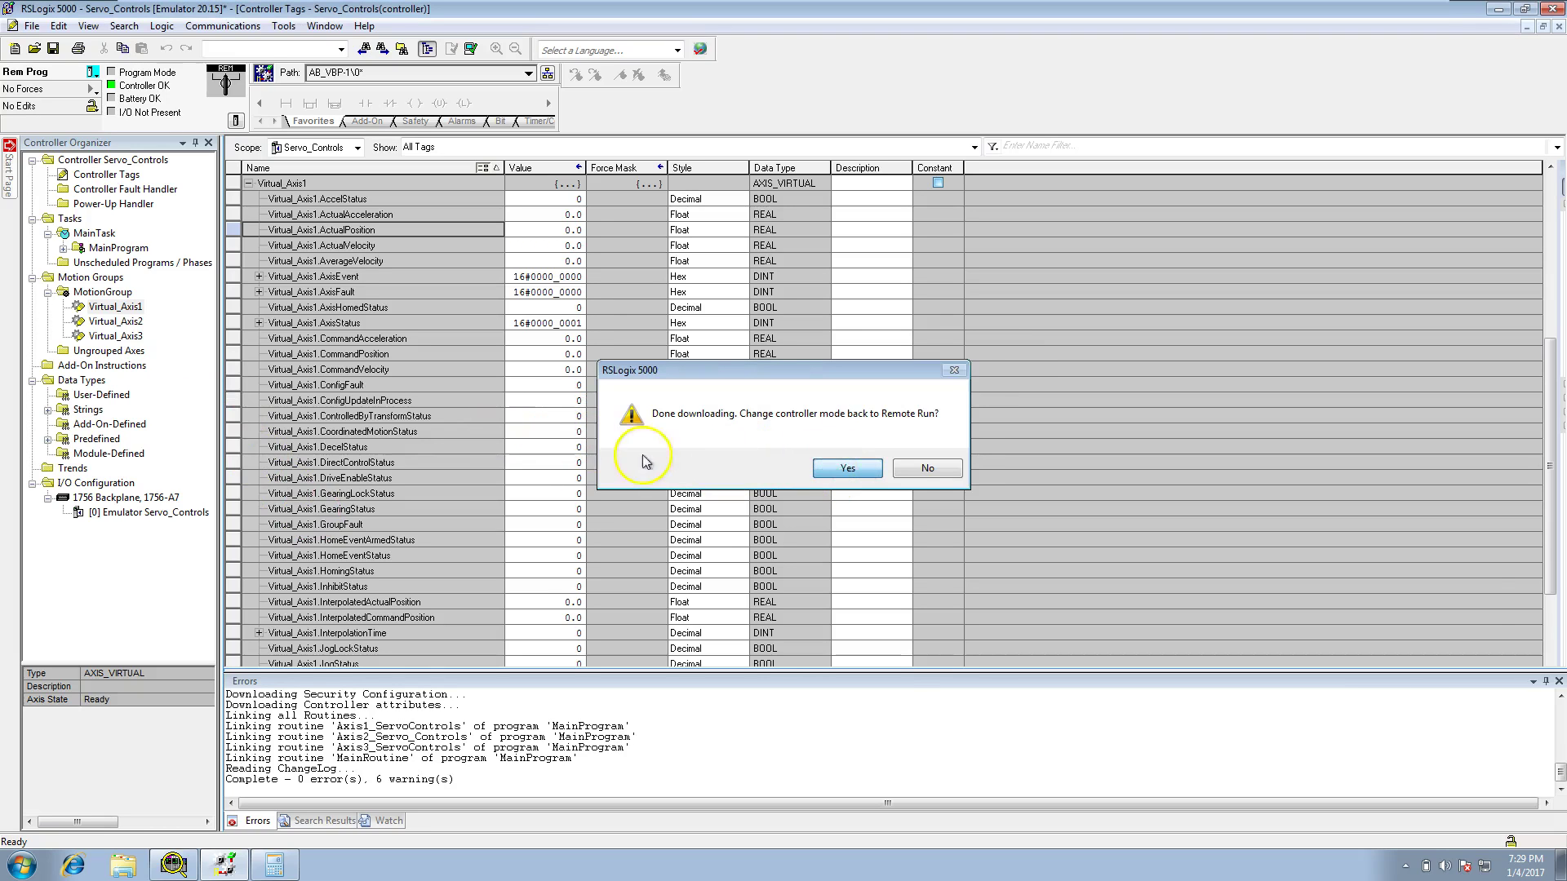
Step: Open the motion direct commands for Virtual_Axis1 and execute a shutdown reset (MASR) and an axis home (MAH)
{"action": "left_click", "coordinate": [131, 307]}
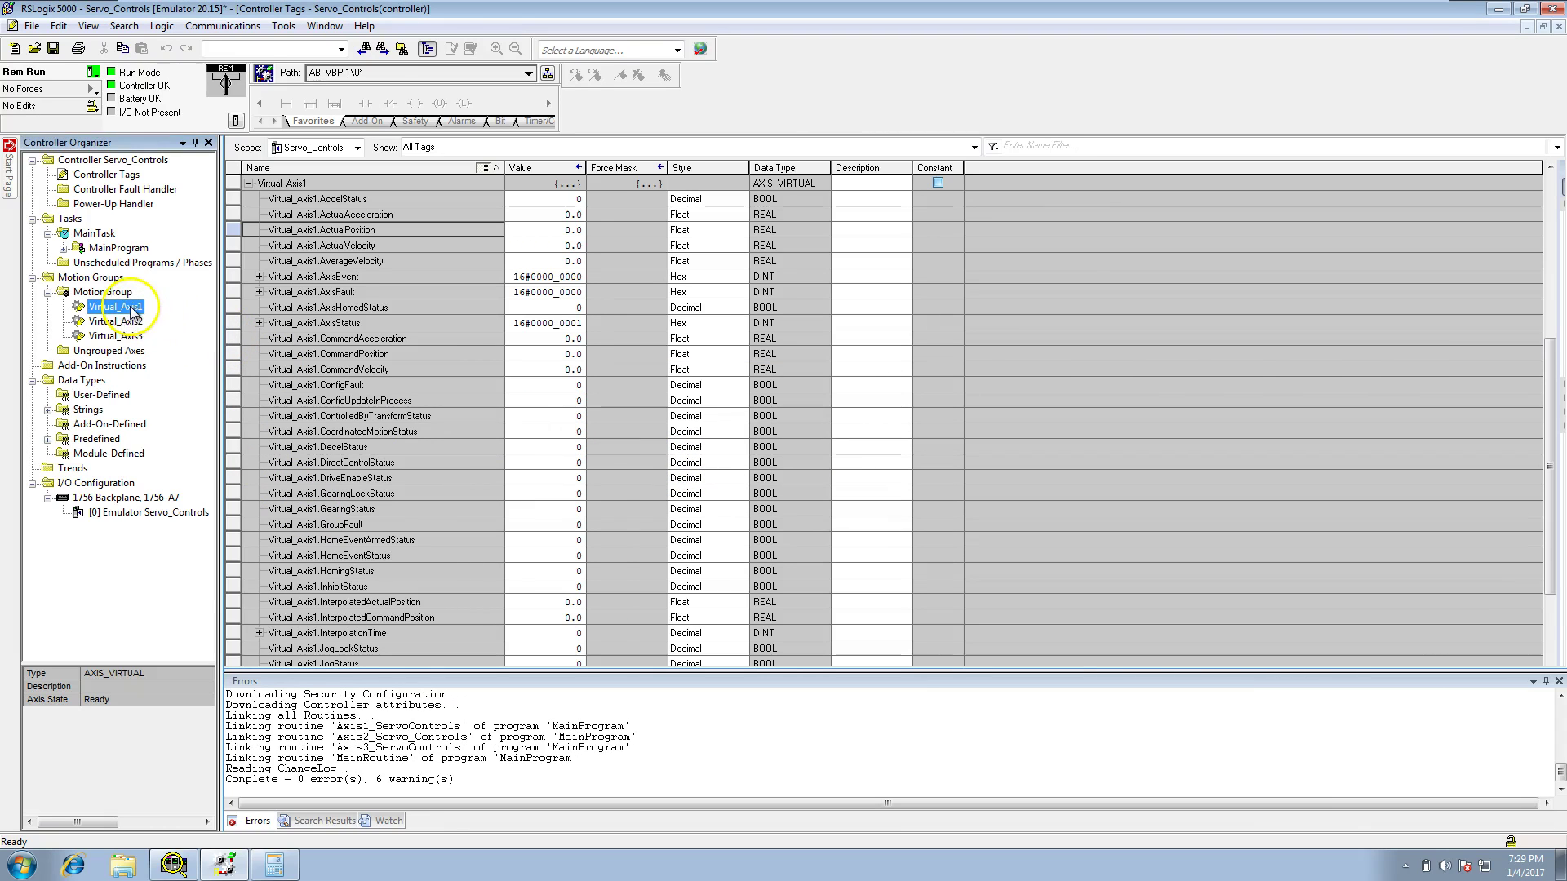
{"action": "right_click", "coordinate": [132, 308]}
{"action": "left_click", "coordinate": [163, 489]}
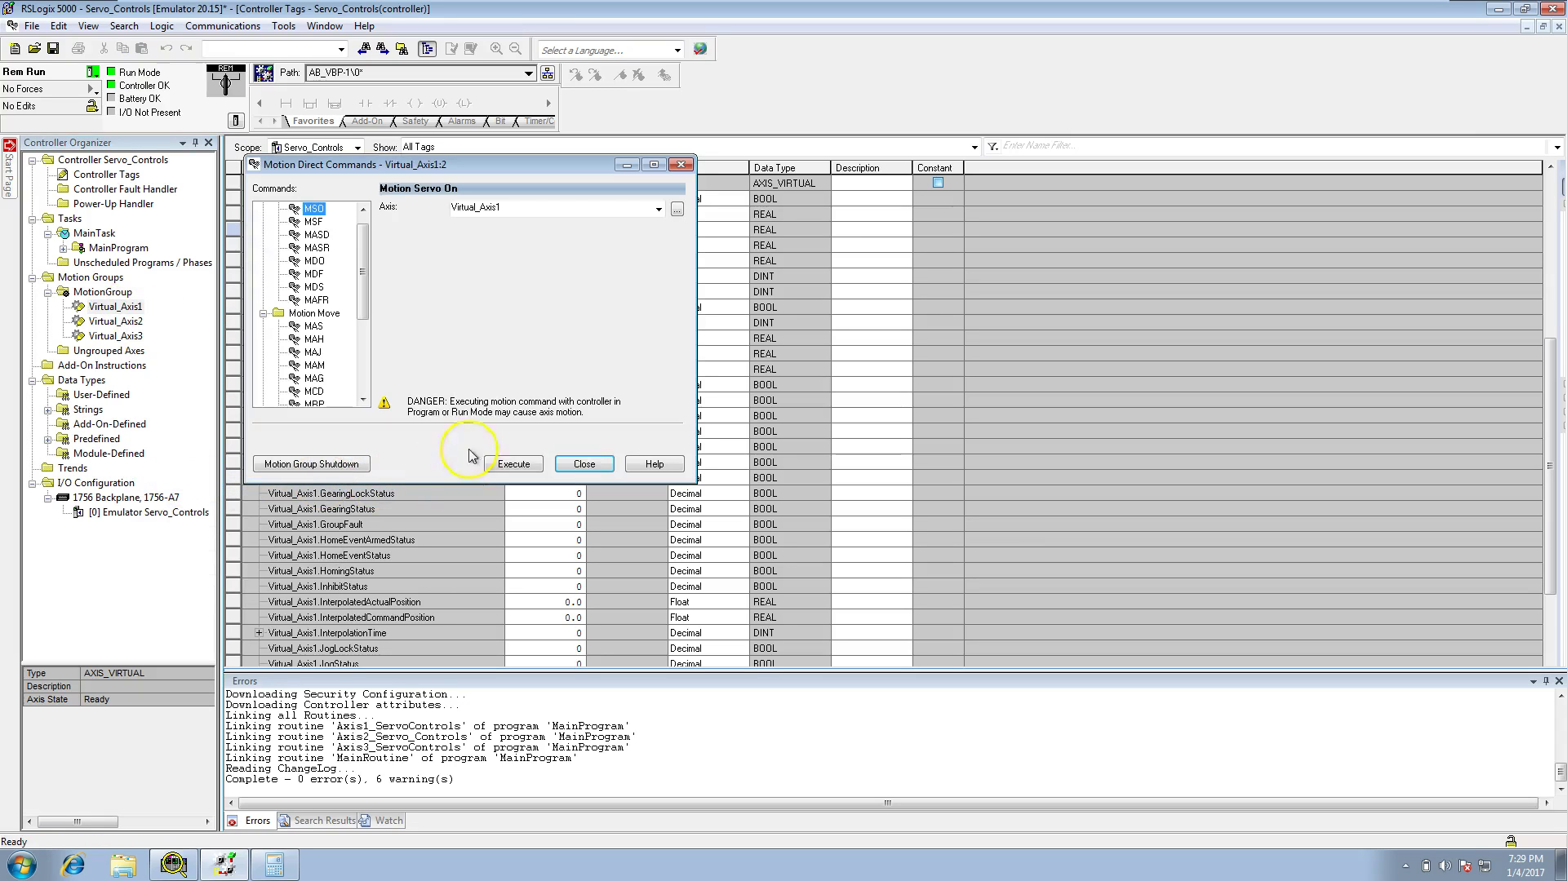
{"action": "left_click_drag", "start_coordinate": [402, 166], "coordinate": [993, 195]}
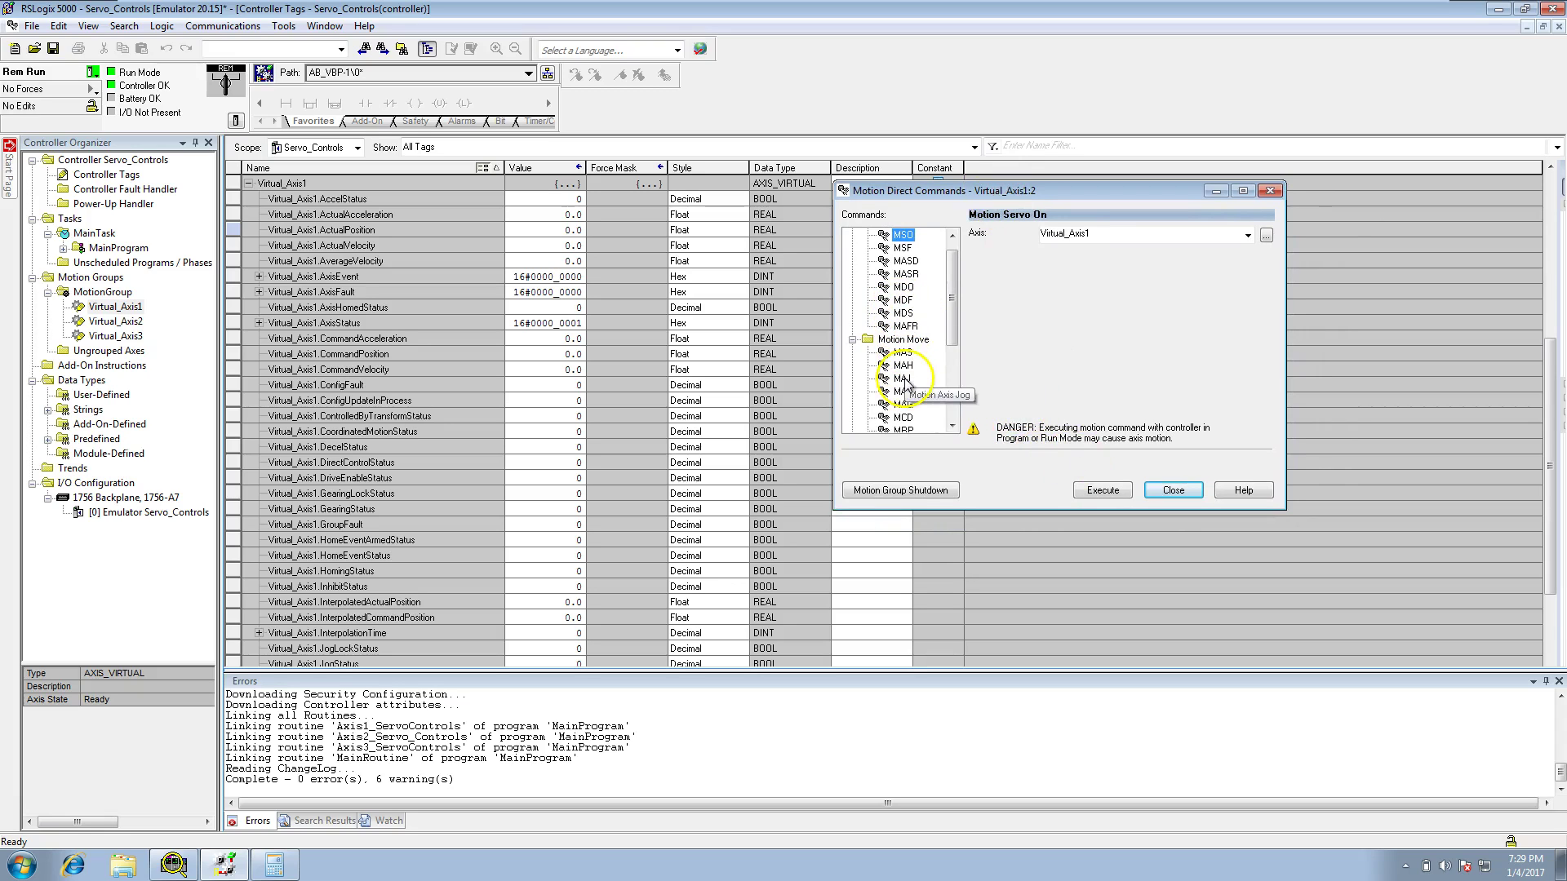
{"action": "left_click", "coordinate": [905, 275]}
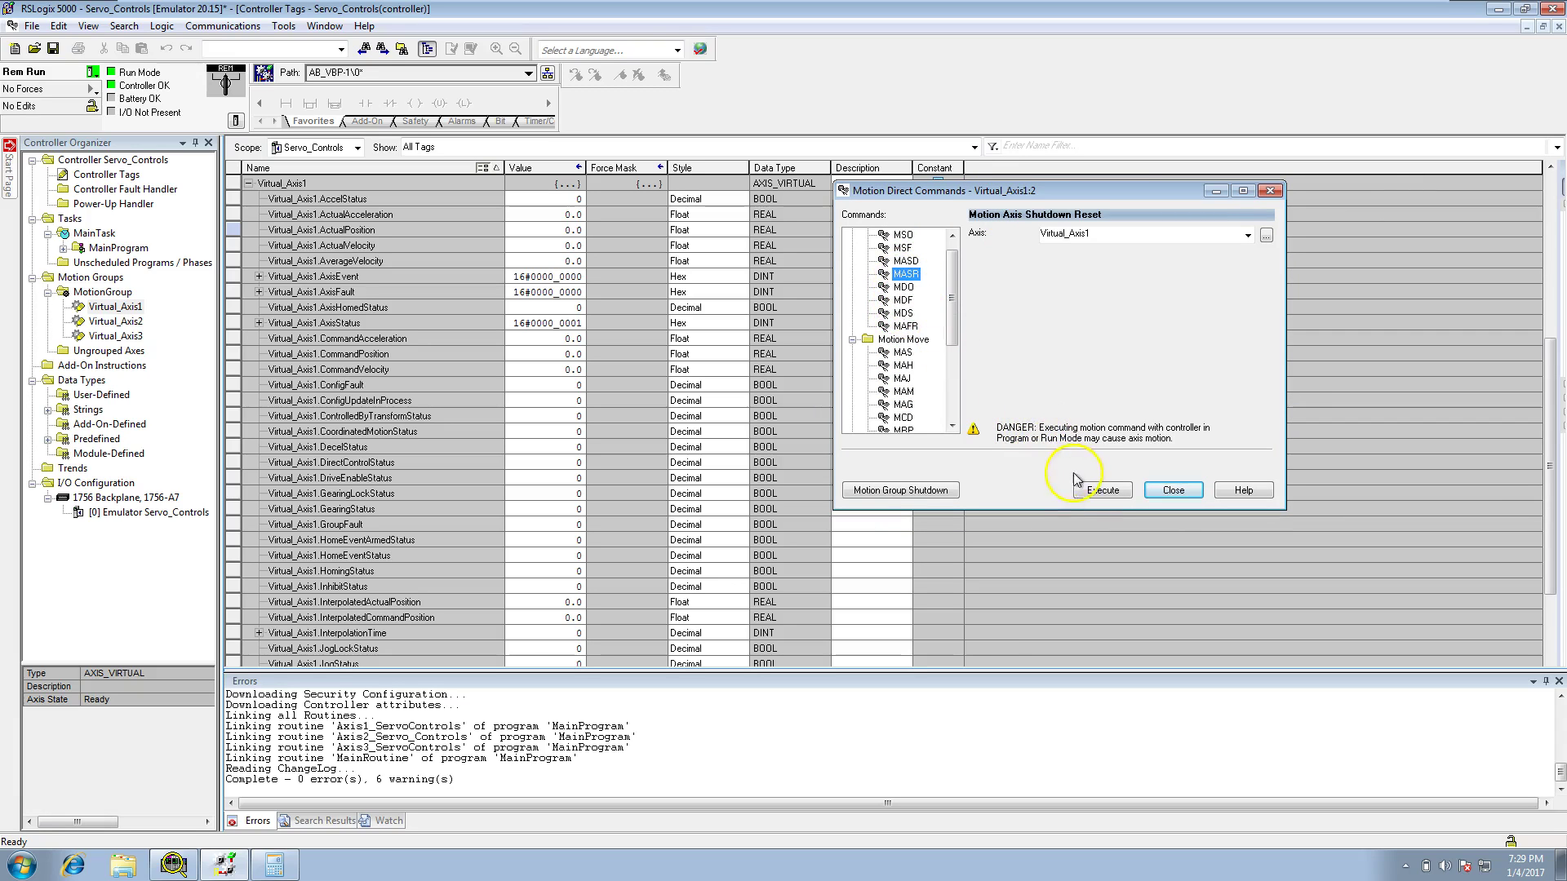
{"action": "left_click", "coordinate": [1102, 490]}
{"action": "left_click", "coordinate": [904, 365]}
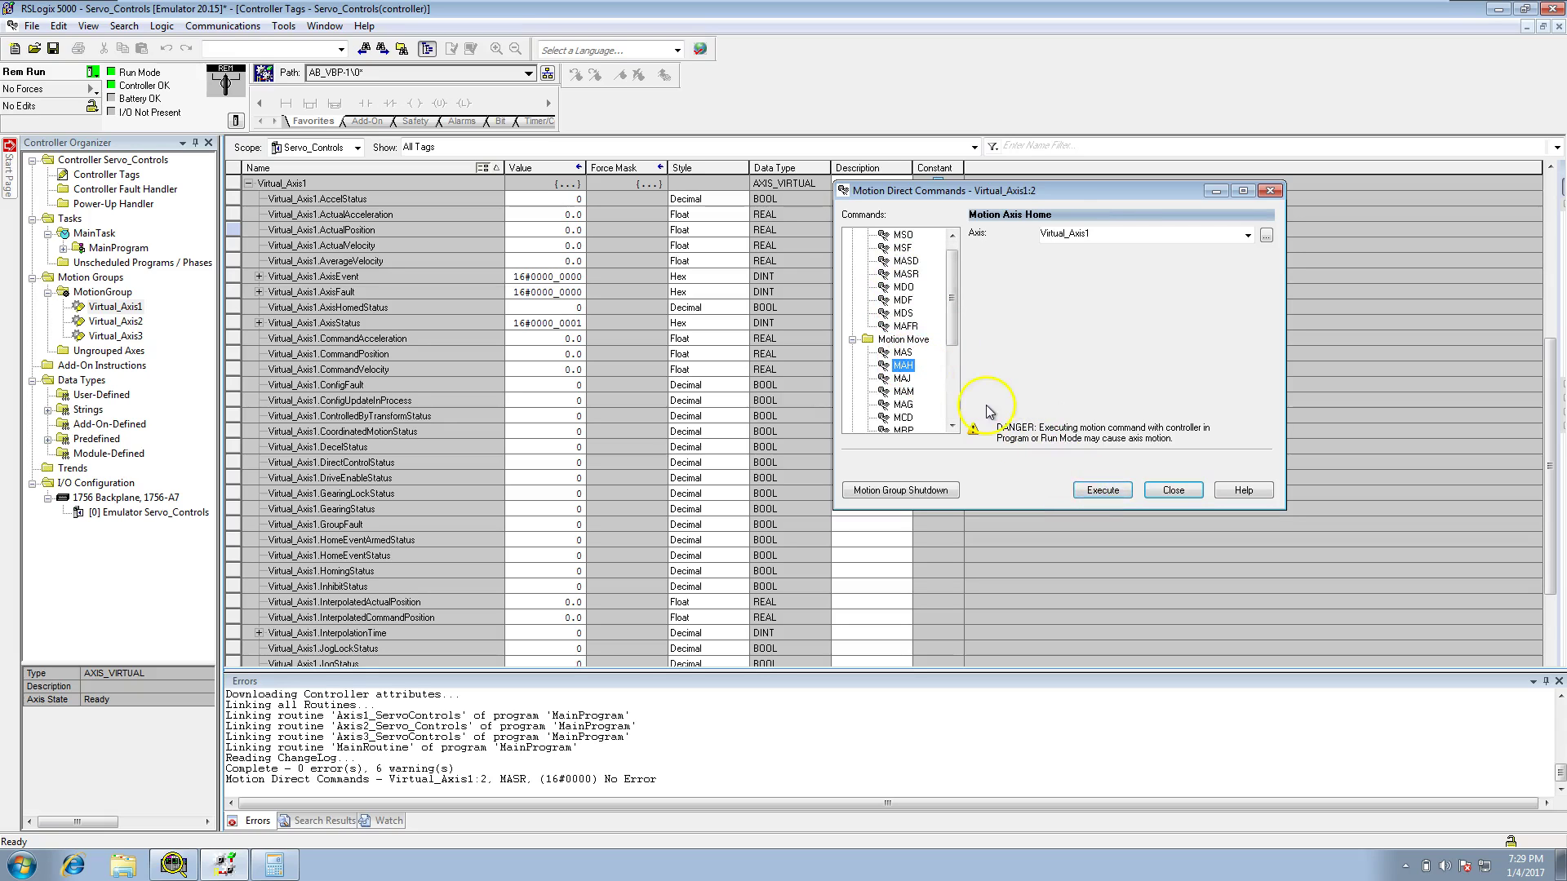
{"action": "left_click", "coordinate": [1102, 489]}
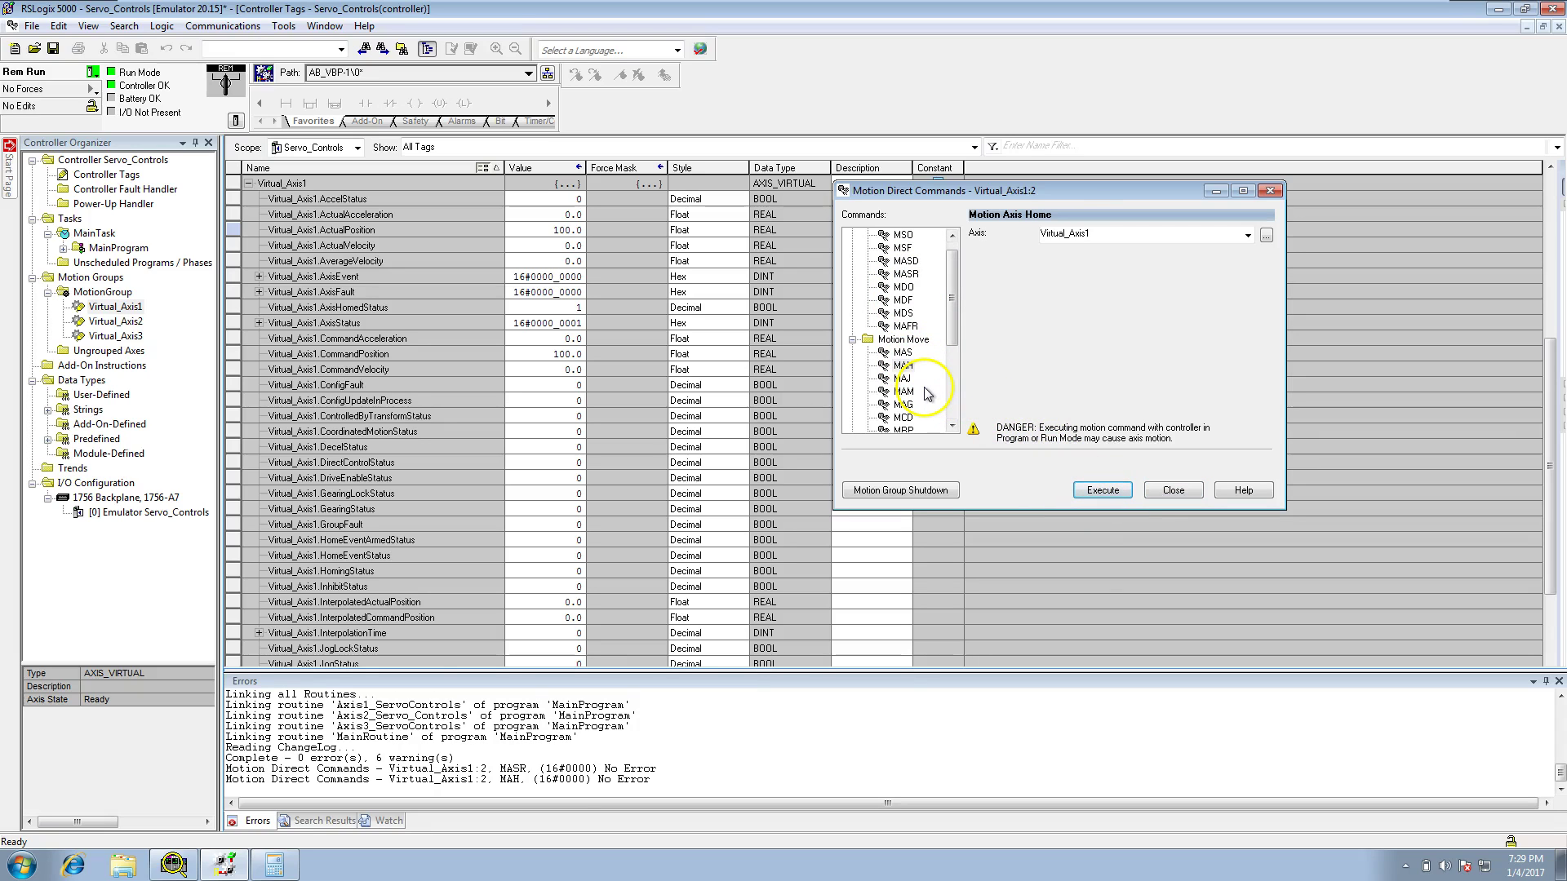
Step: Execute a forward Motion Axis Jog (MAJ) on Virtual_Axis1 at 25 units per sec and watch its actual position
{"action": "left_click", "coordinate": [902, 378]}
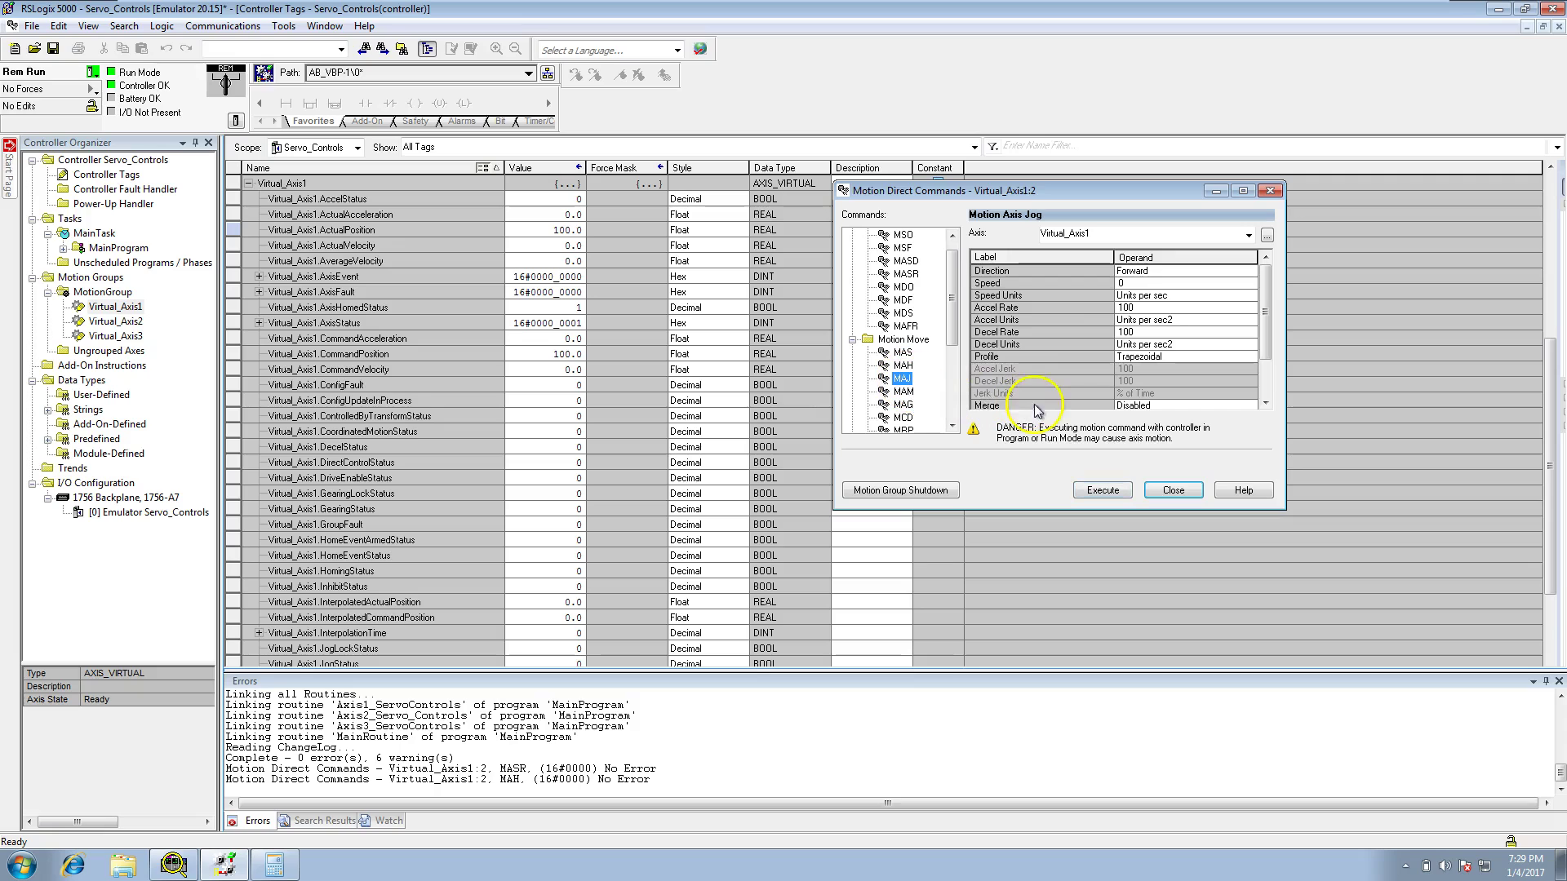
{"action": "left_click", "coordinate": [1132, 282]}
{"action": "type", "text": "25"}
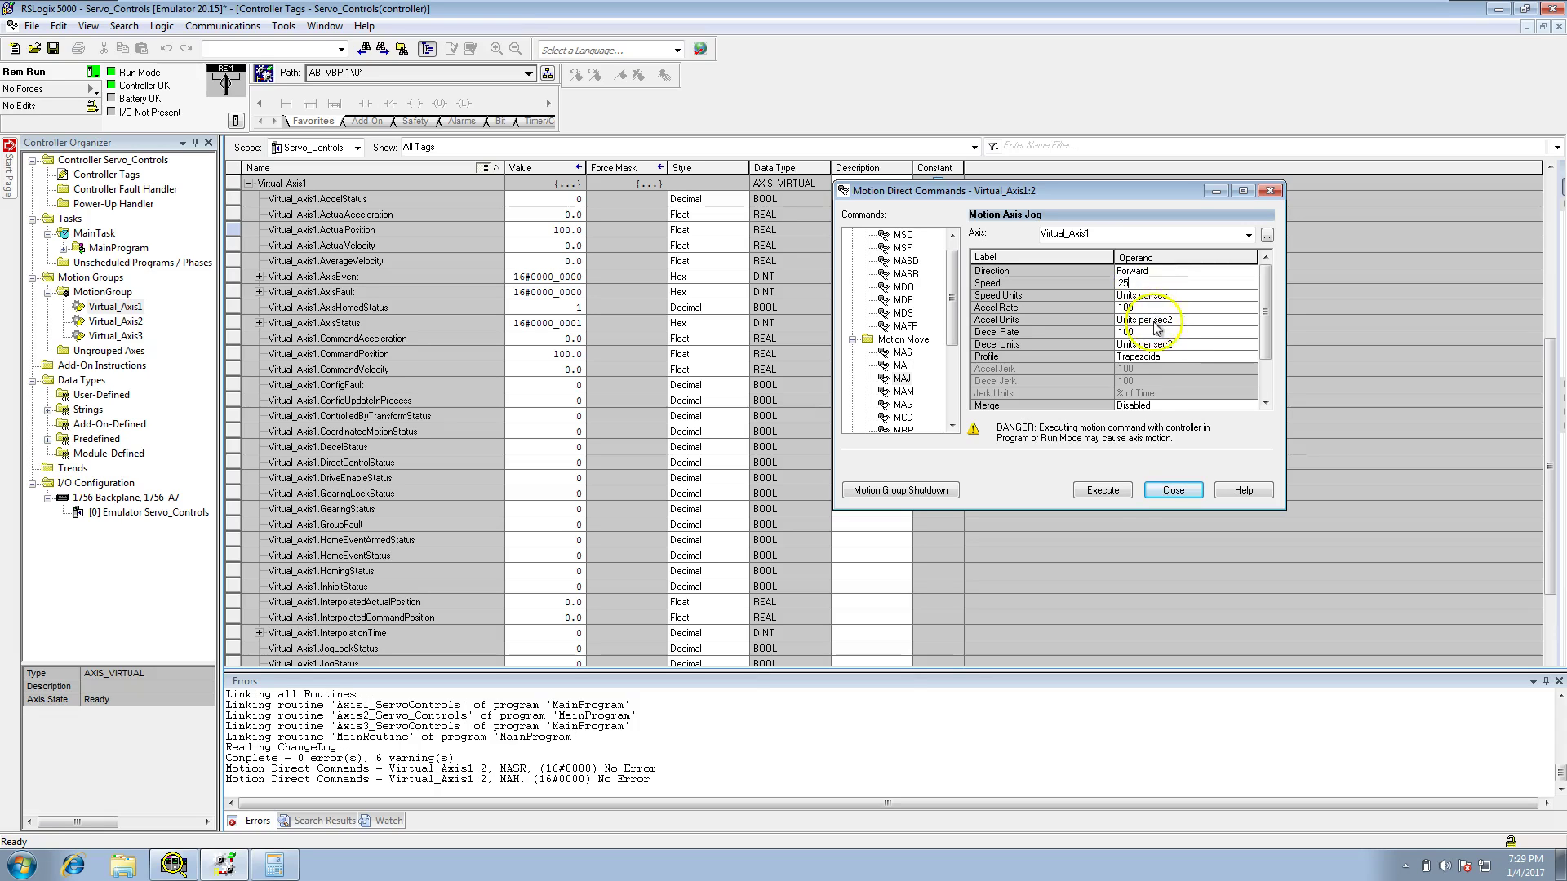
{"action": "left_click", "coordinate": [1103, 490]}
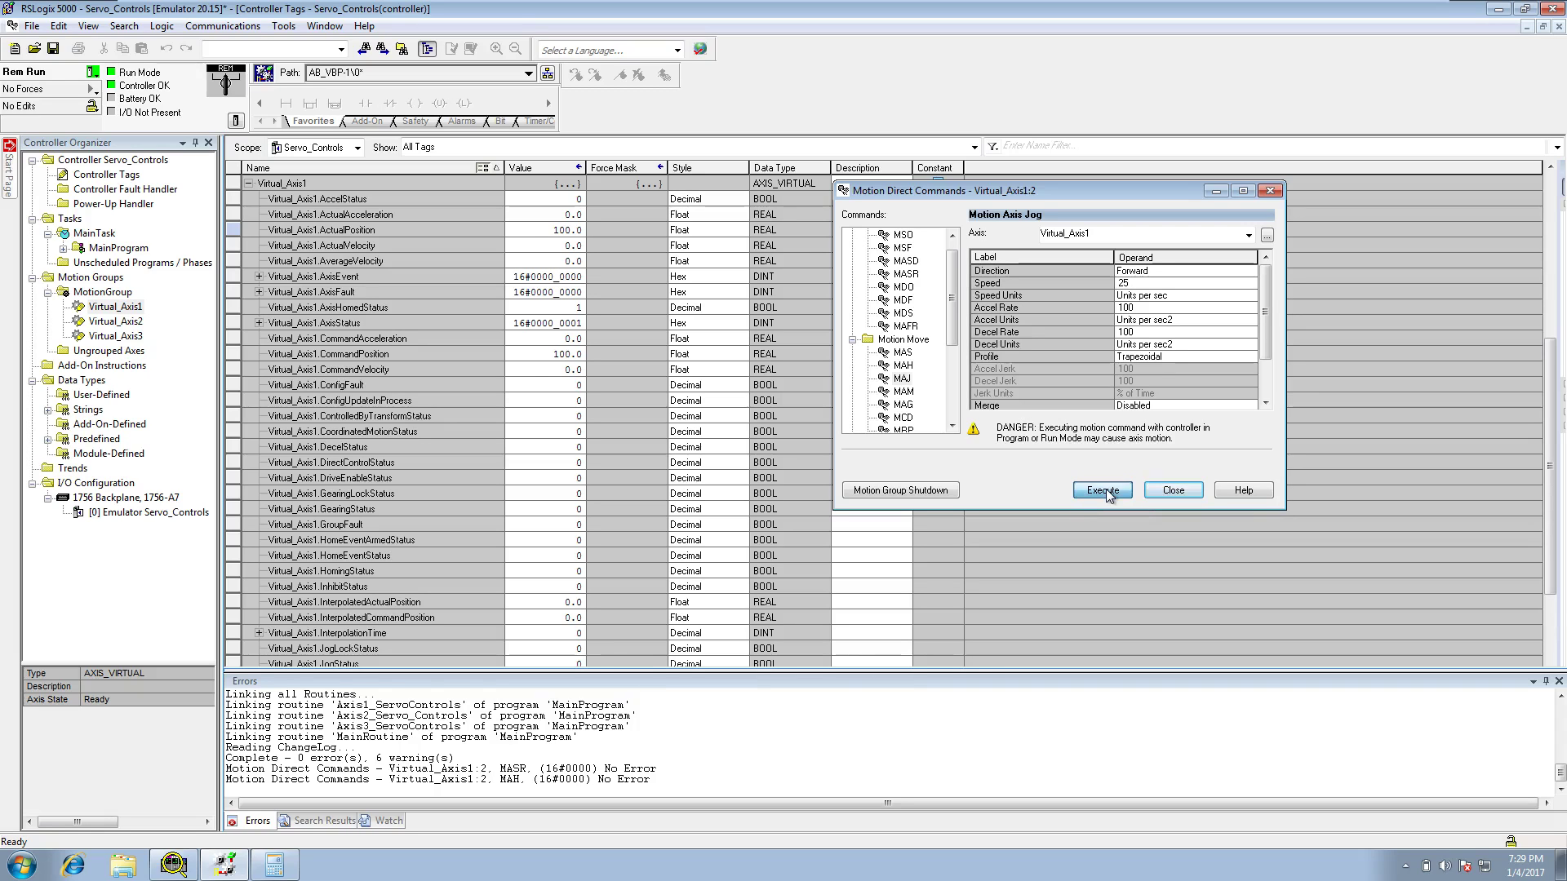
{"action": "left_click", "coordinate": [629, 261]}
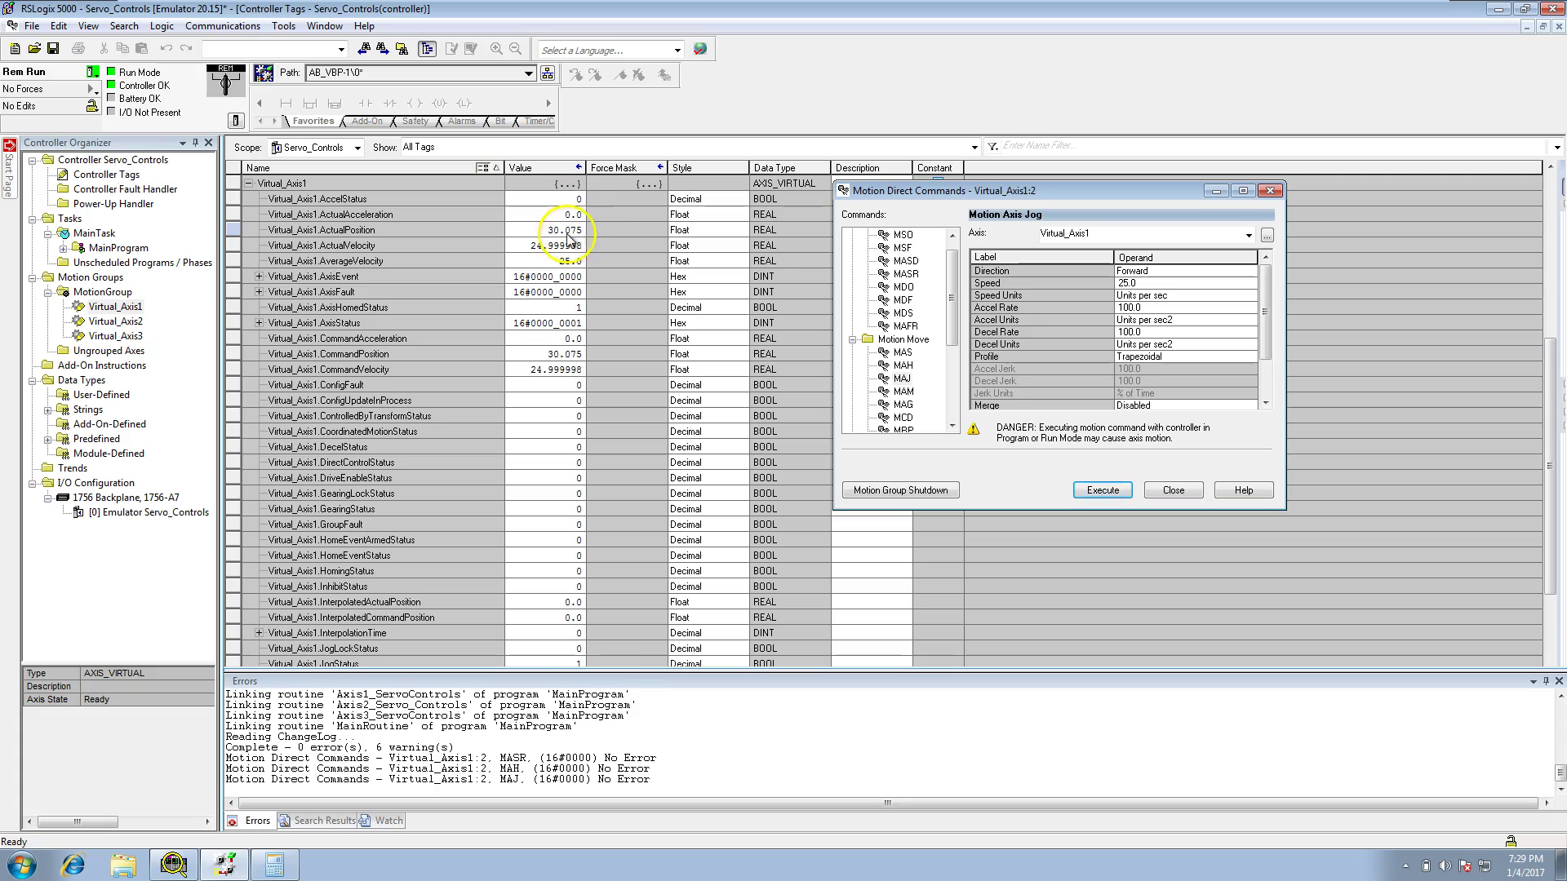
Step: Set the Virtual_Axis1 jog speed to 10 units per sec, execute the jog again and watch the actual position unwind
{"action": "left_click", "coordinate": [1141, 283]}
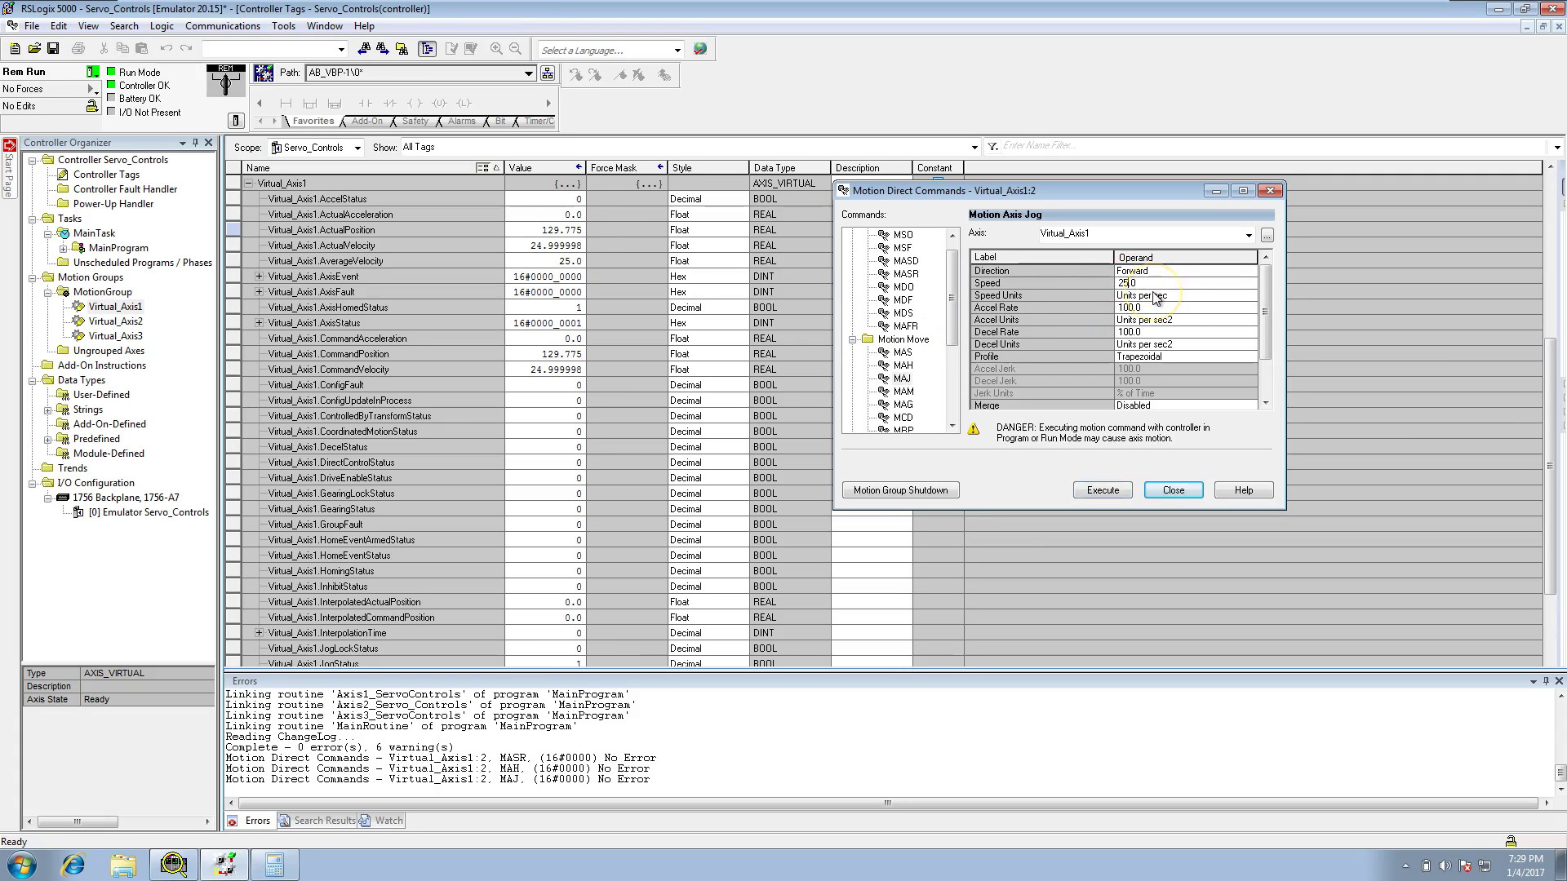
{"action": "key", "text": "BackSpace"}
{"action": "type", "text": "10"}
{"action": "left_click", "coordinate": [1102, 490]}
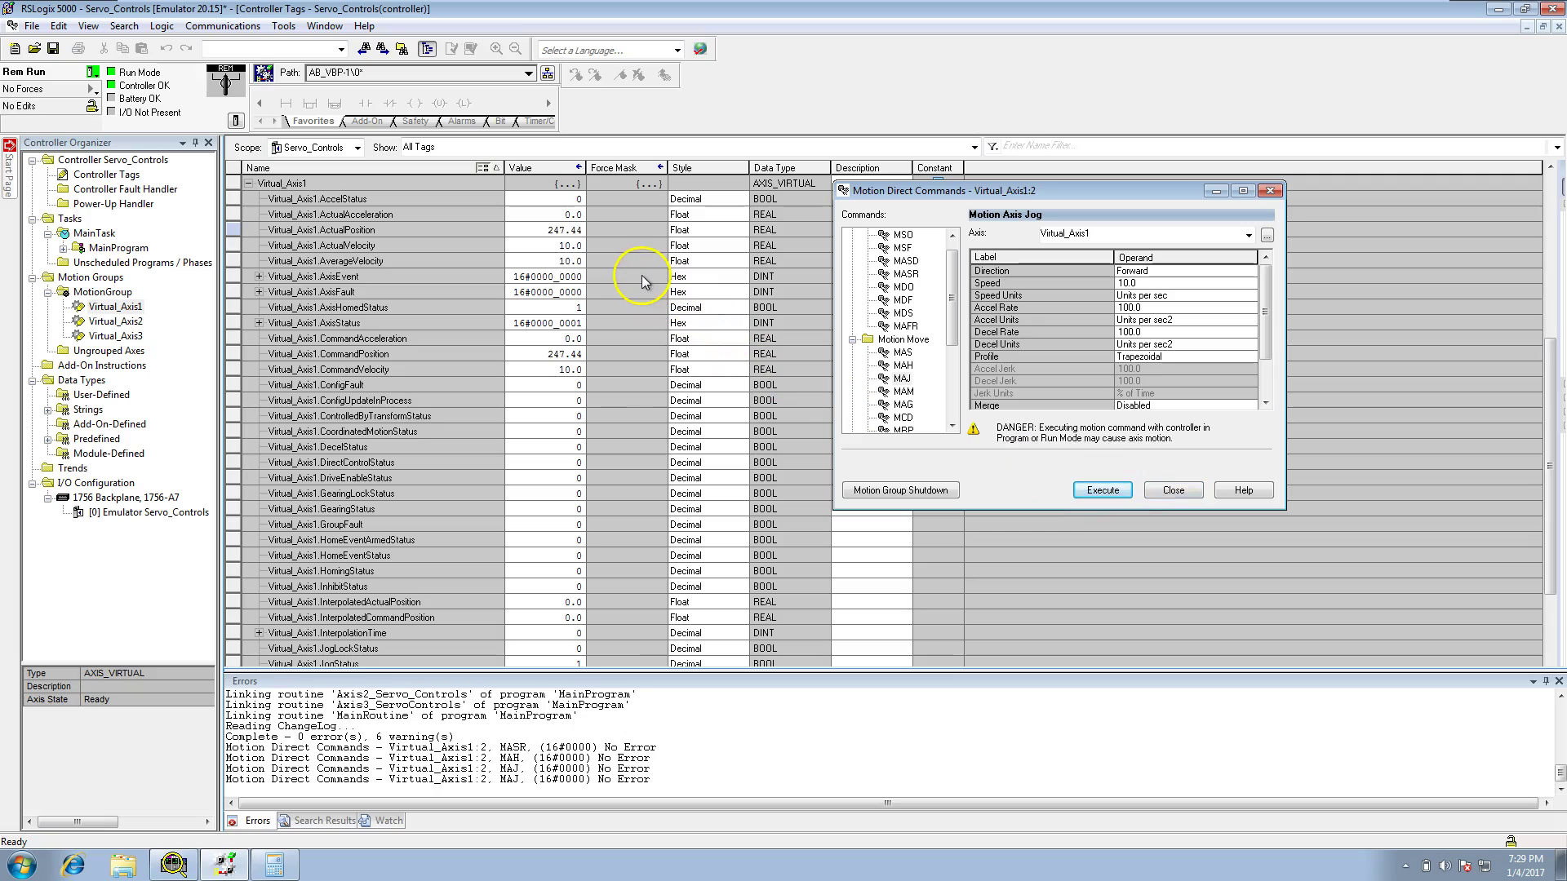
{"action": "left_click", "coordinate": [591, 235]}
Step: Raise the Virtual_Axis1 jog speed to 100 units per sec and execute the jog
{"action": "left_click", "coordinate": [1135, 283]}
{"action": "left_click", "coordinate": [1133, 283]}
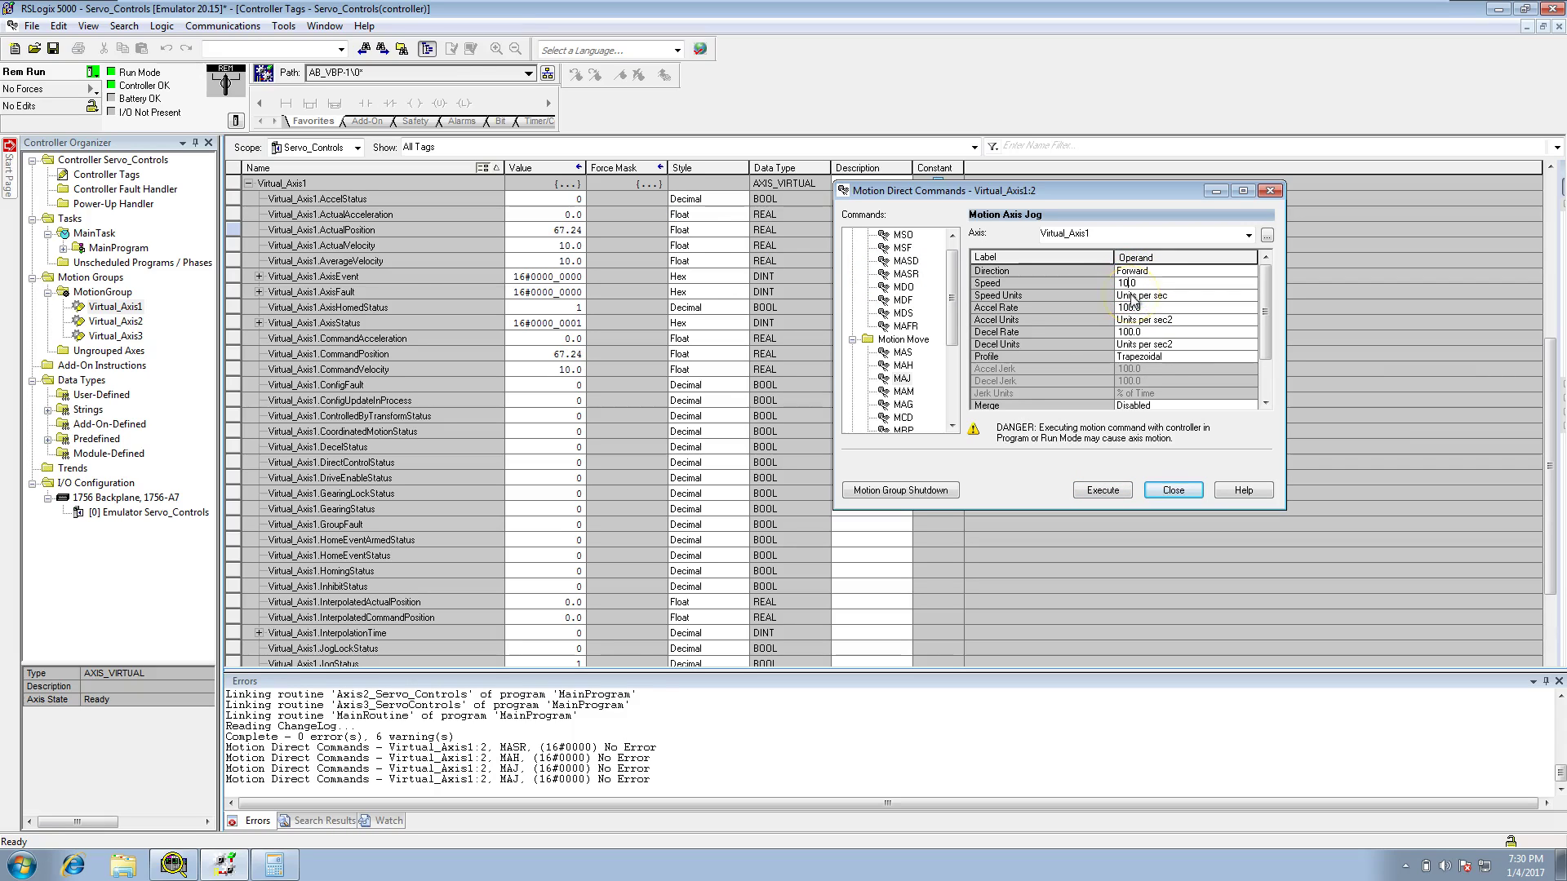
{"action": "key", "text": "Return"}
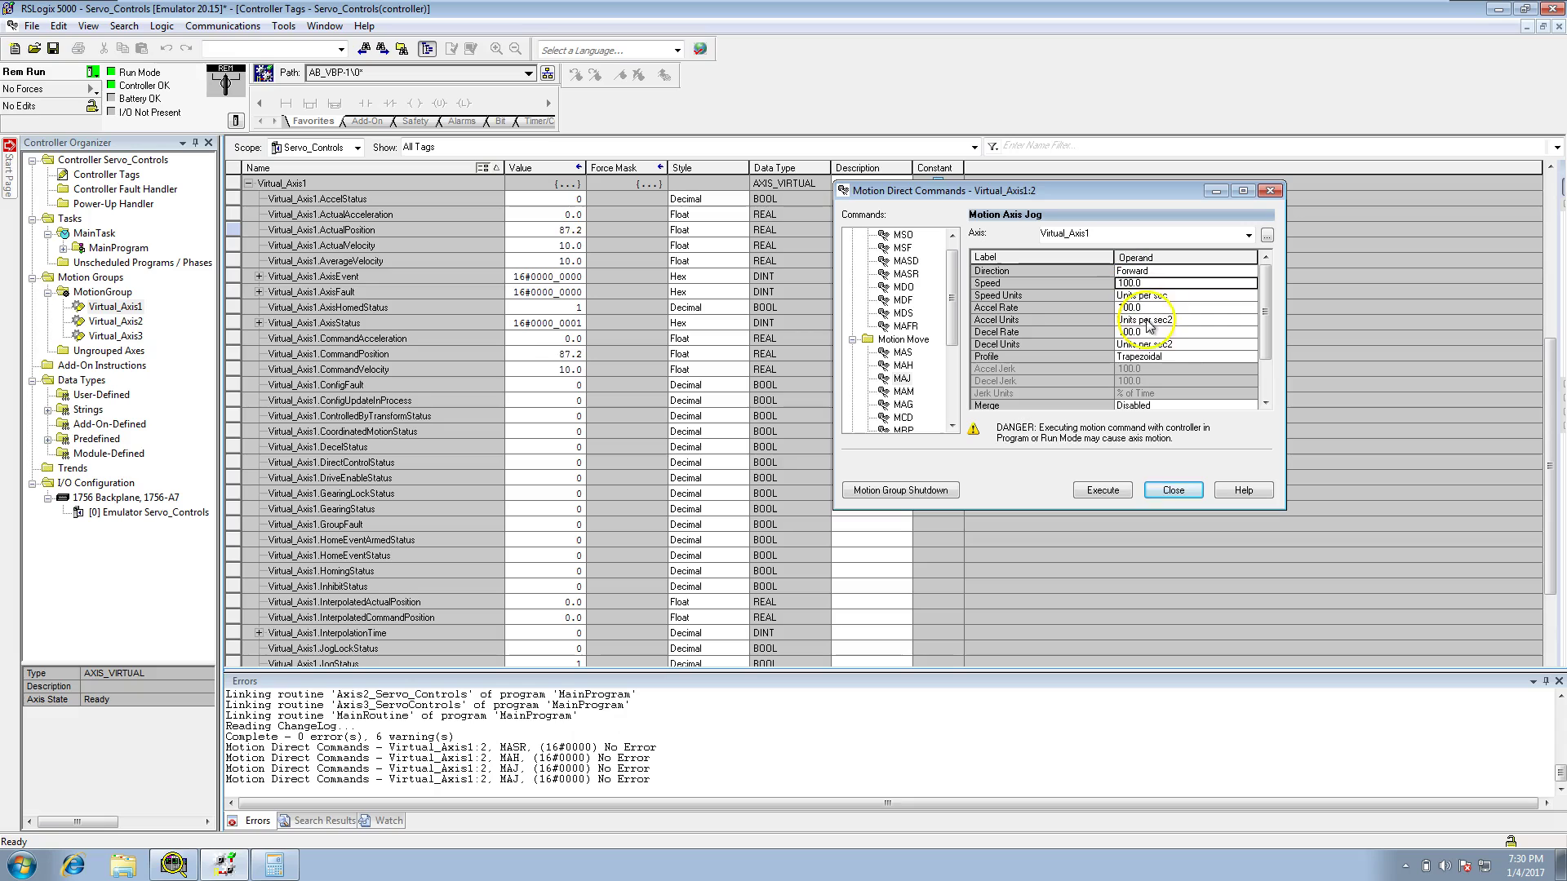
{"action": "left_click", "coordinate": [1107, 493]}
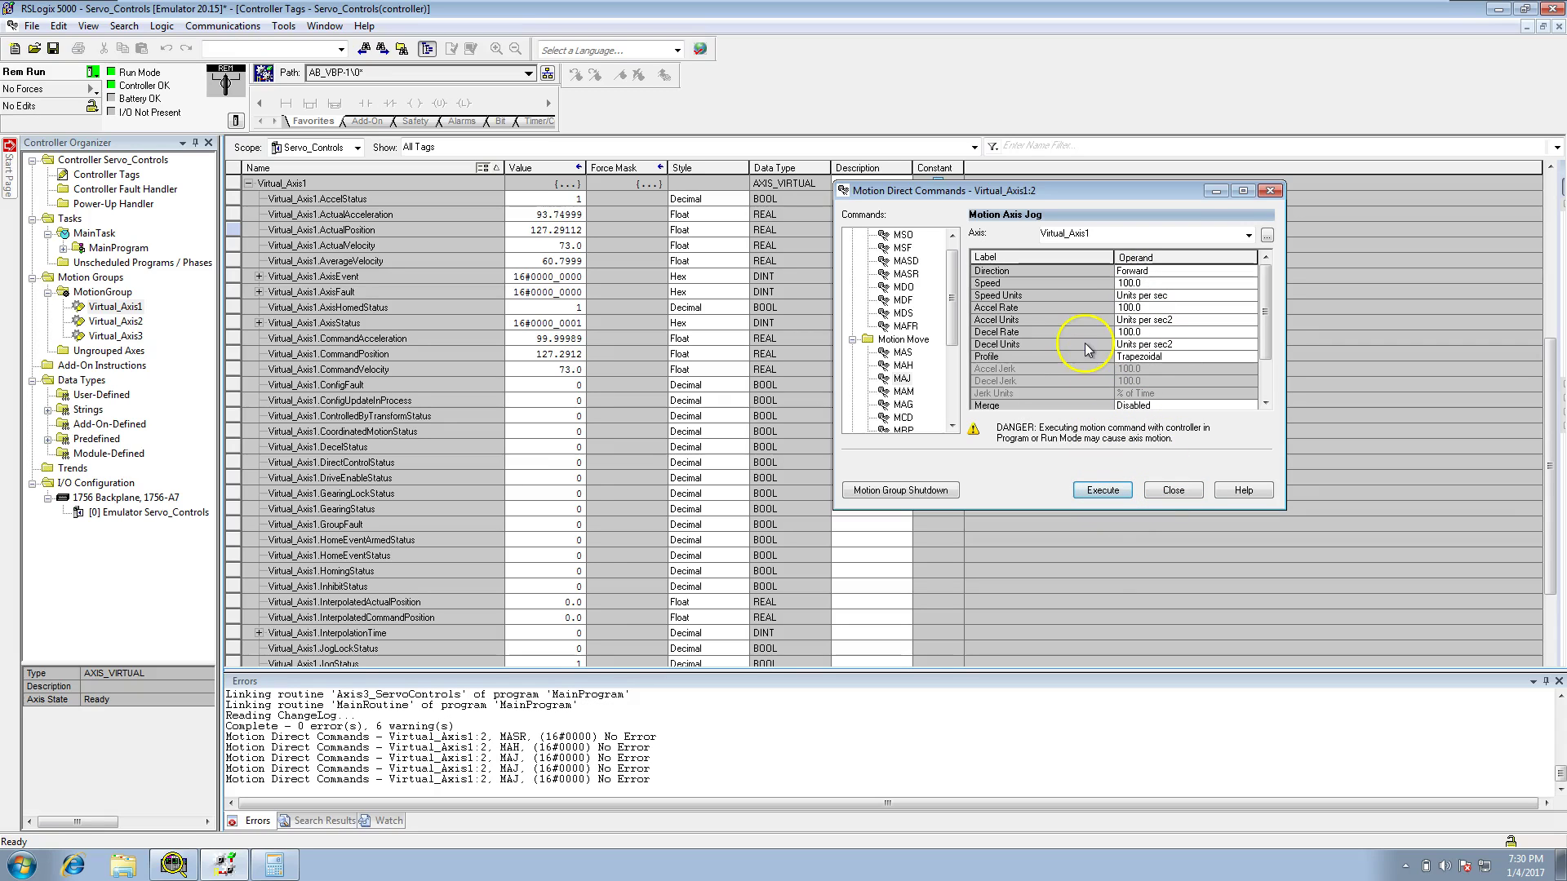
Step: Slow the Virtual_Axis1 jog to 1 unit per sec, execute it and observe the position rollover at 360 degrees
{"action": "left_click", "coordinate": [1131, 291]}
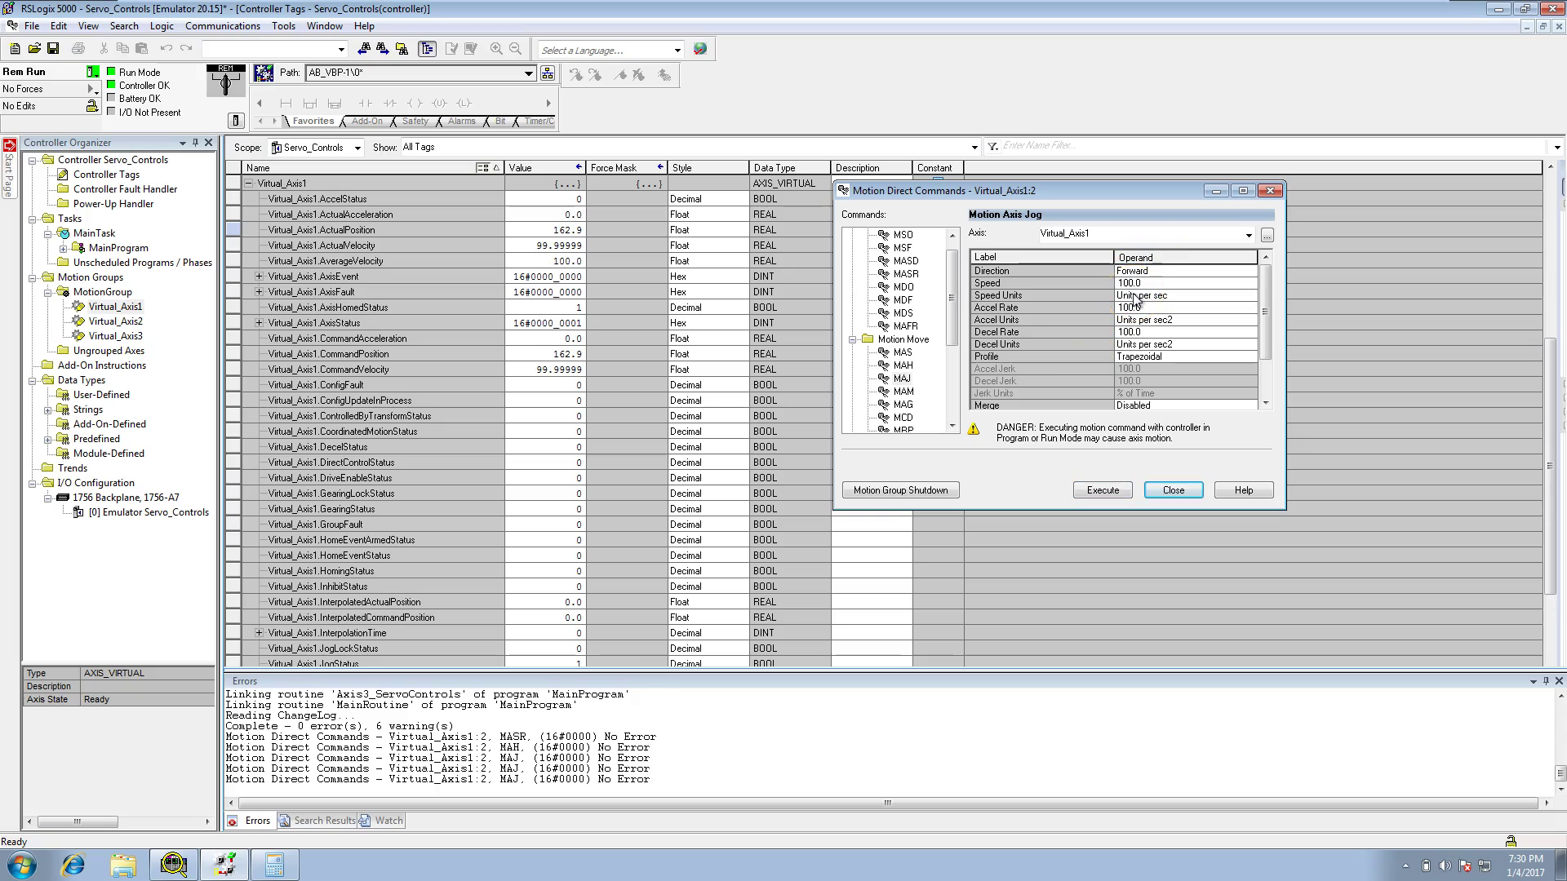
{"action": "key", "text": "BackSpace"}
{"action": "left_click", "coordinate": [1172, 491]}
{"action": "left_click", "coordinate": [1108, 491]}
{"action": "left_click", "coordinate": [1107, 491]}
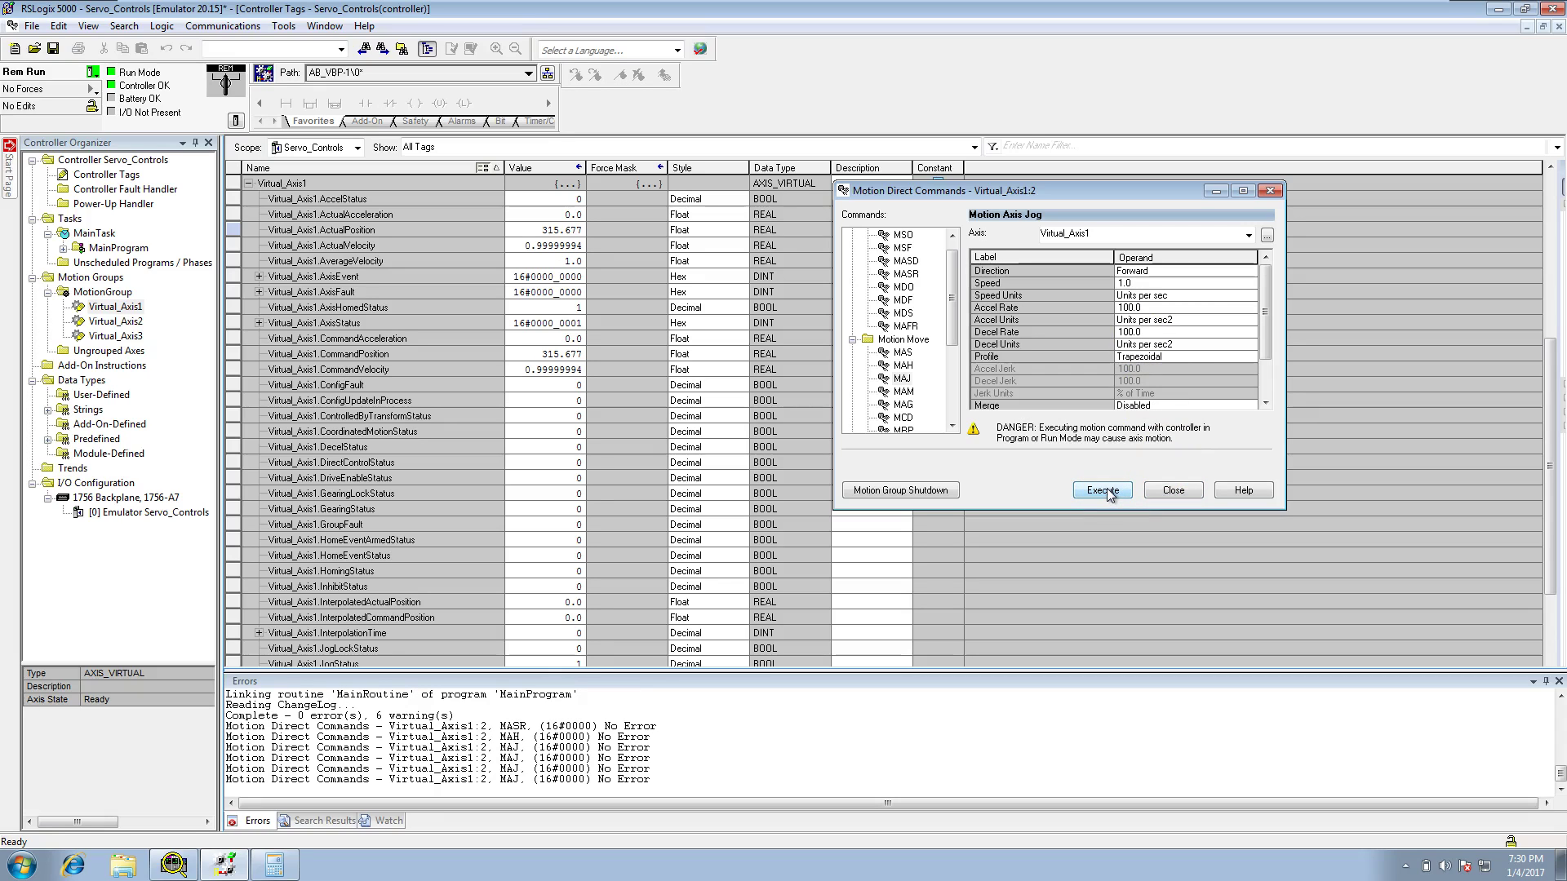
{"action": "left_click", "coordinate": [850, 357]}
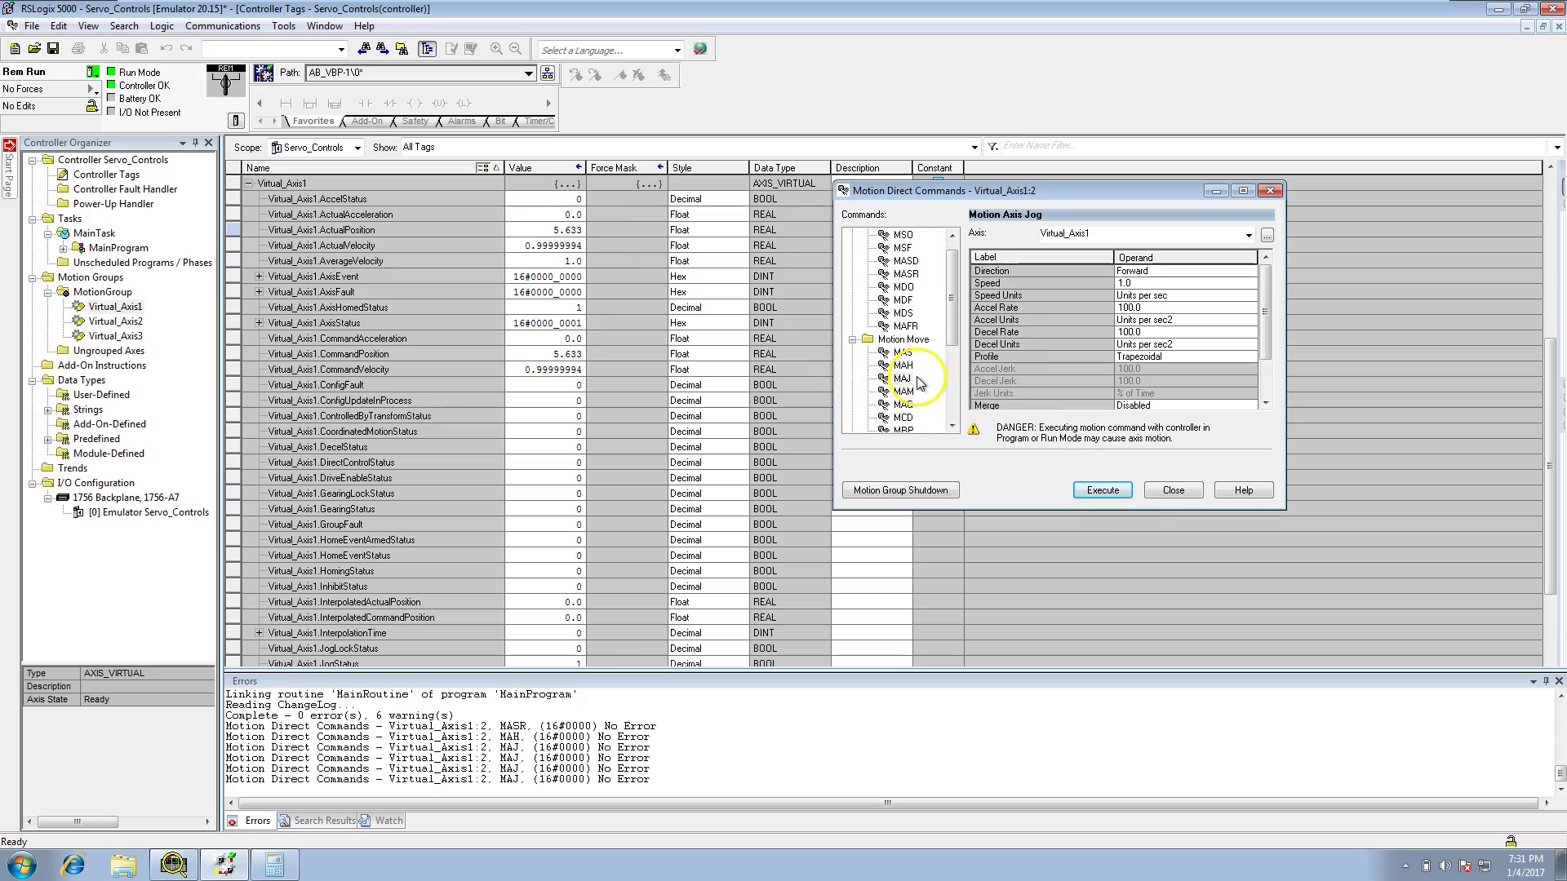
Step: Stop all motion on Virtual_Axis1 with a Motion Axis Stop (MAS) and close the motion direct commands
{"action": "left_click", "coordinate": [902, 352]}
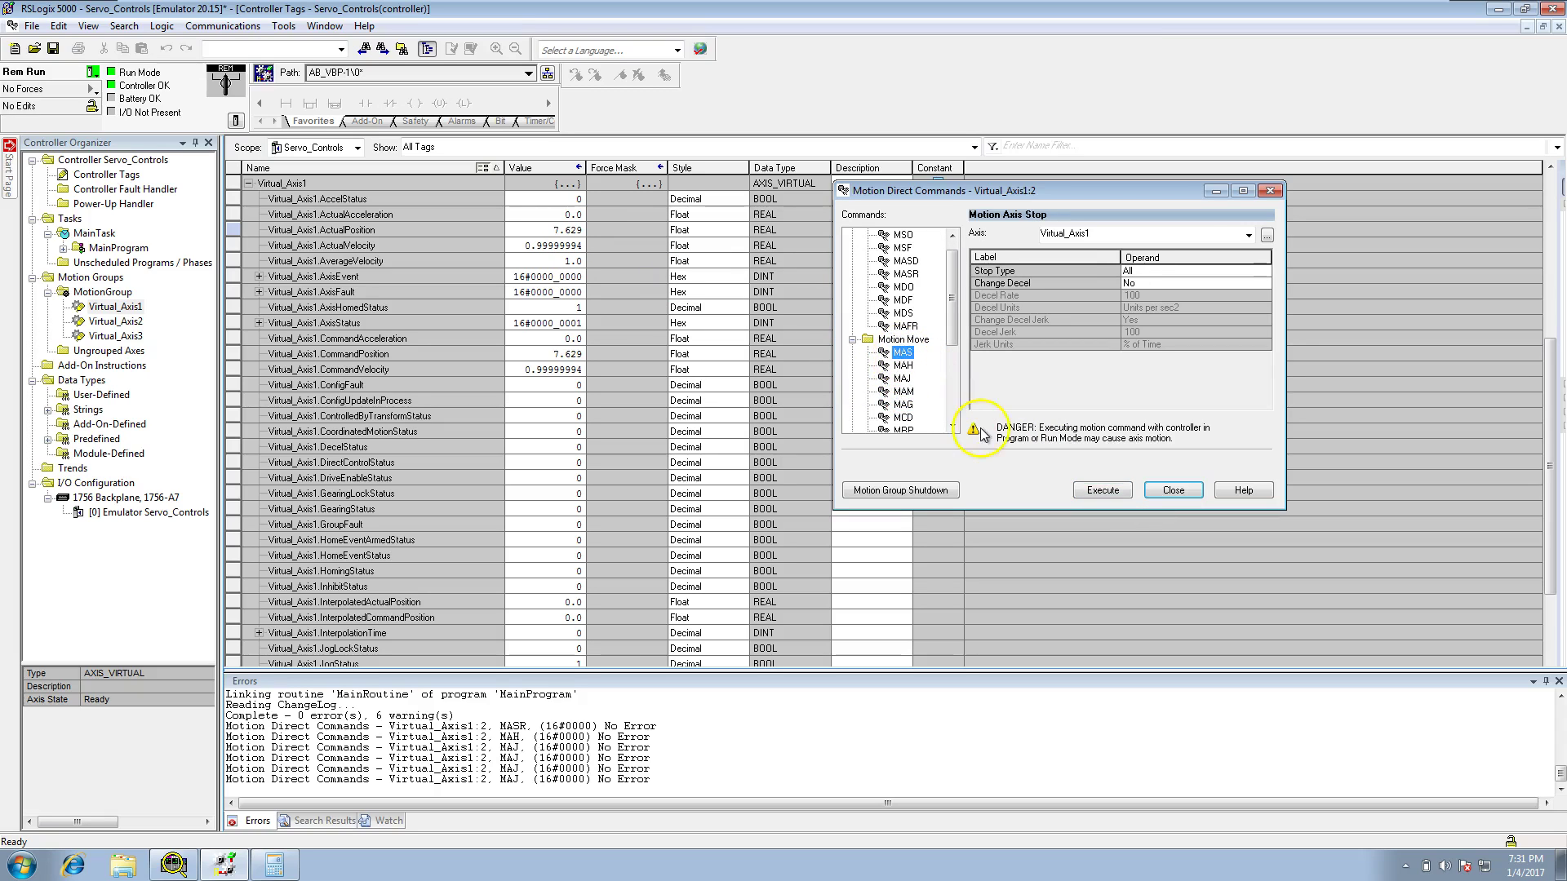
{"action": "left_click", "coordinate": [1082, 489]}
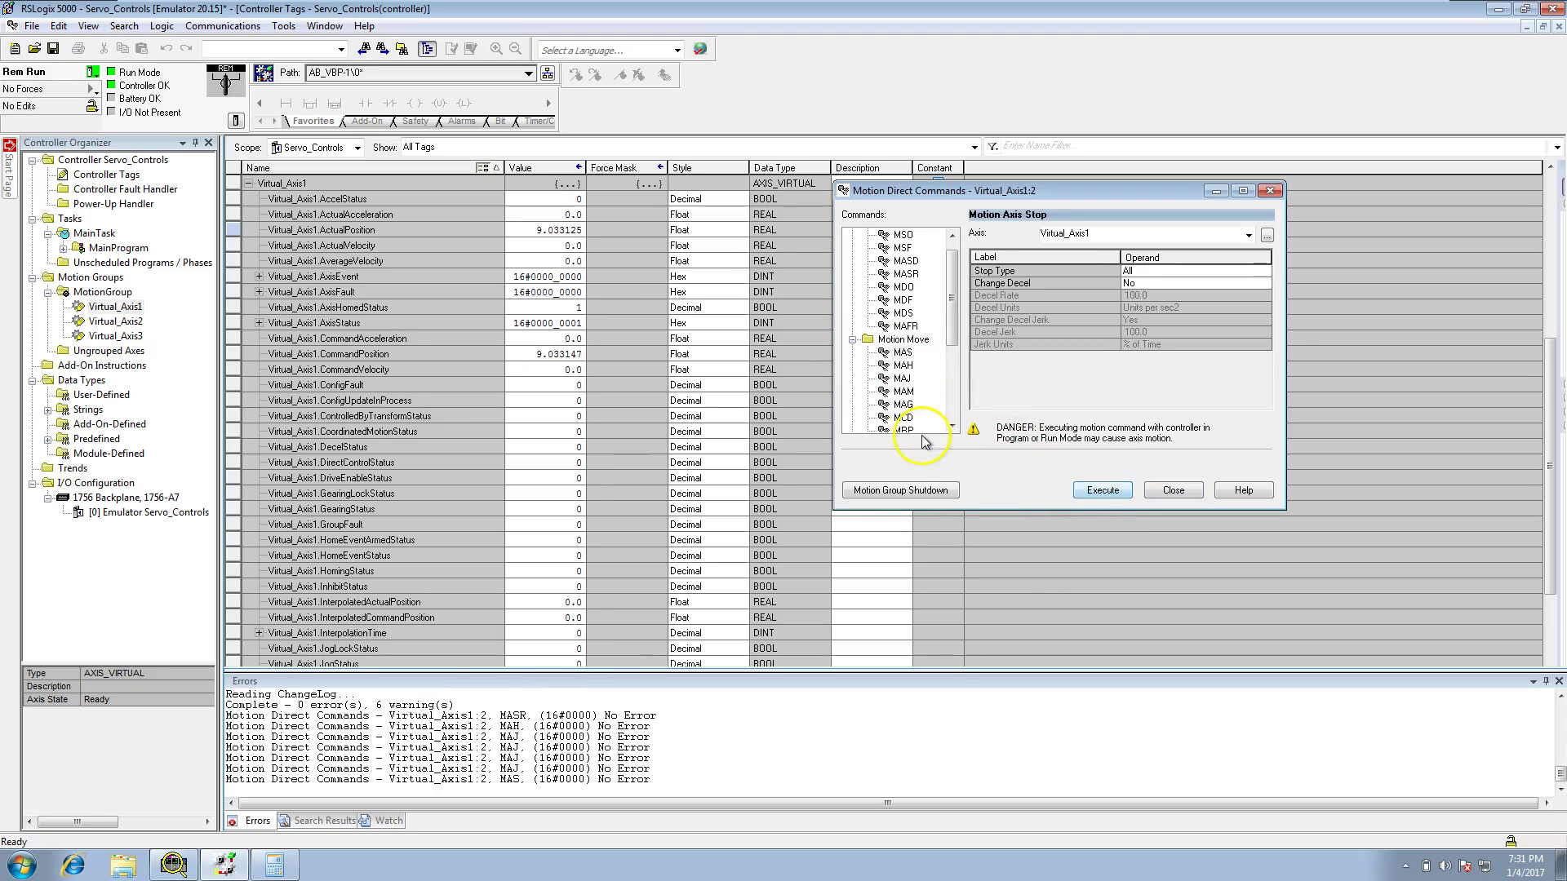
{"action": "left_click", "coordinate": [1172, 489]}
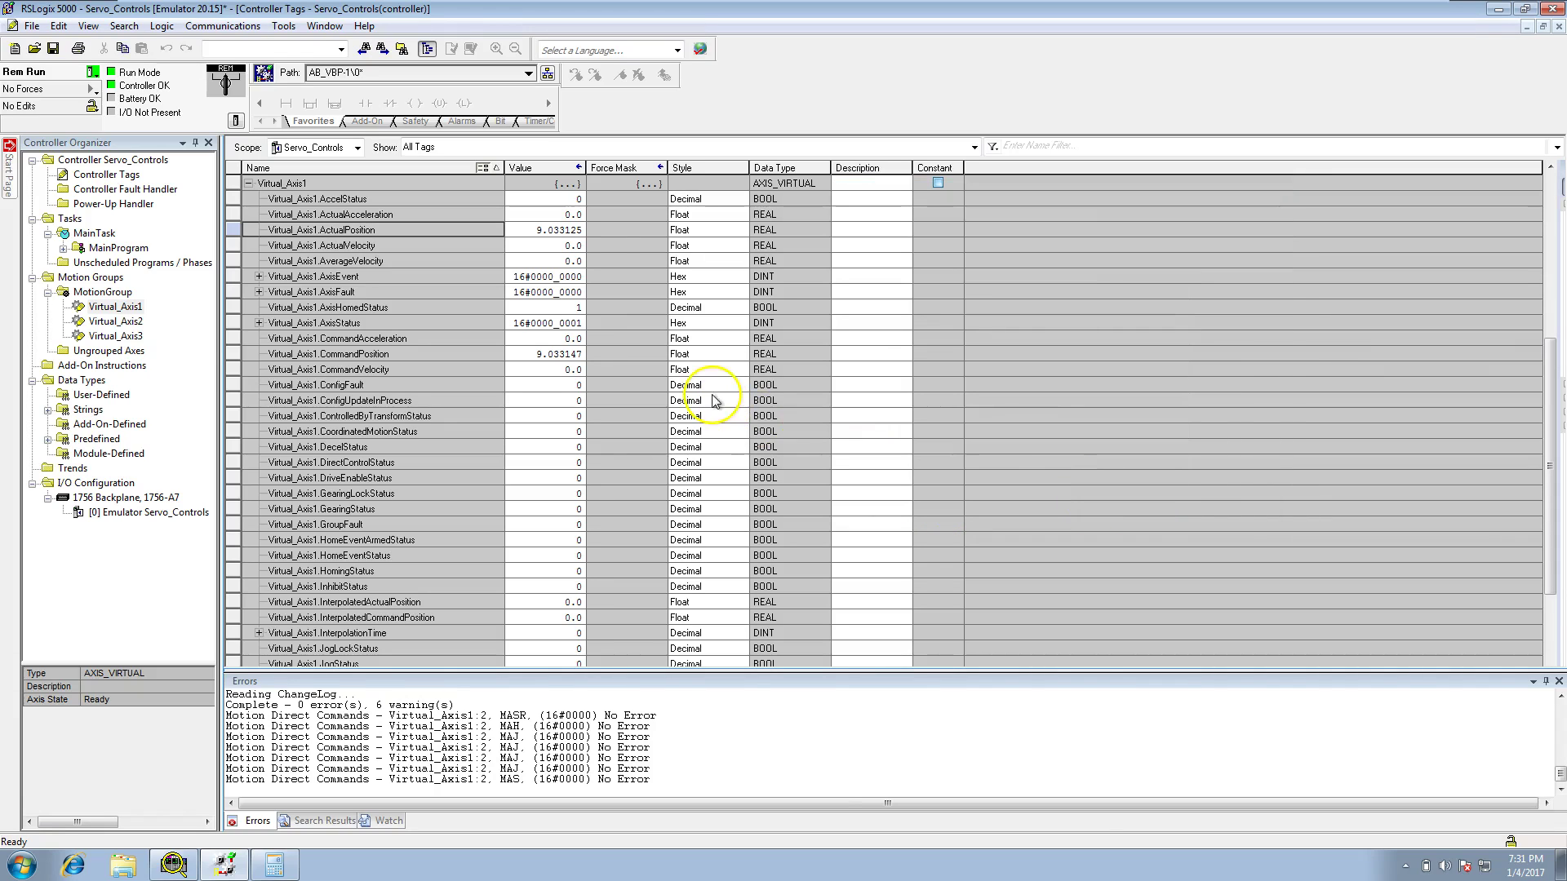
Step: Review the conversion constant and position unwind in the Virtual_Axis1 properties against the decimal places of its ActualPosition tag
{"action": "double_click", "coordinate": [115, 306]}
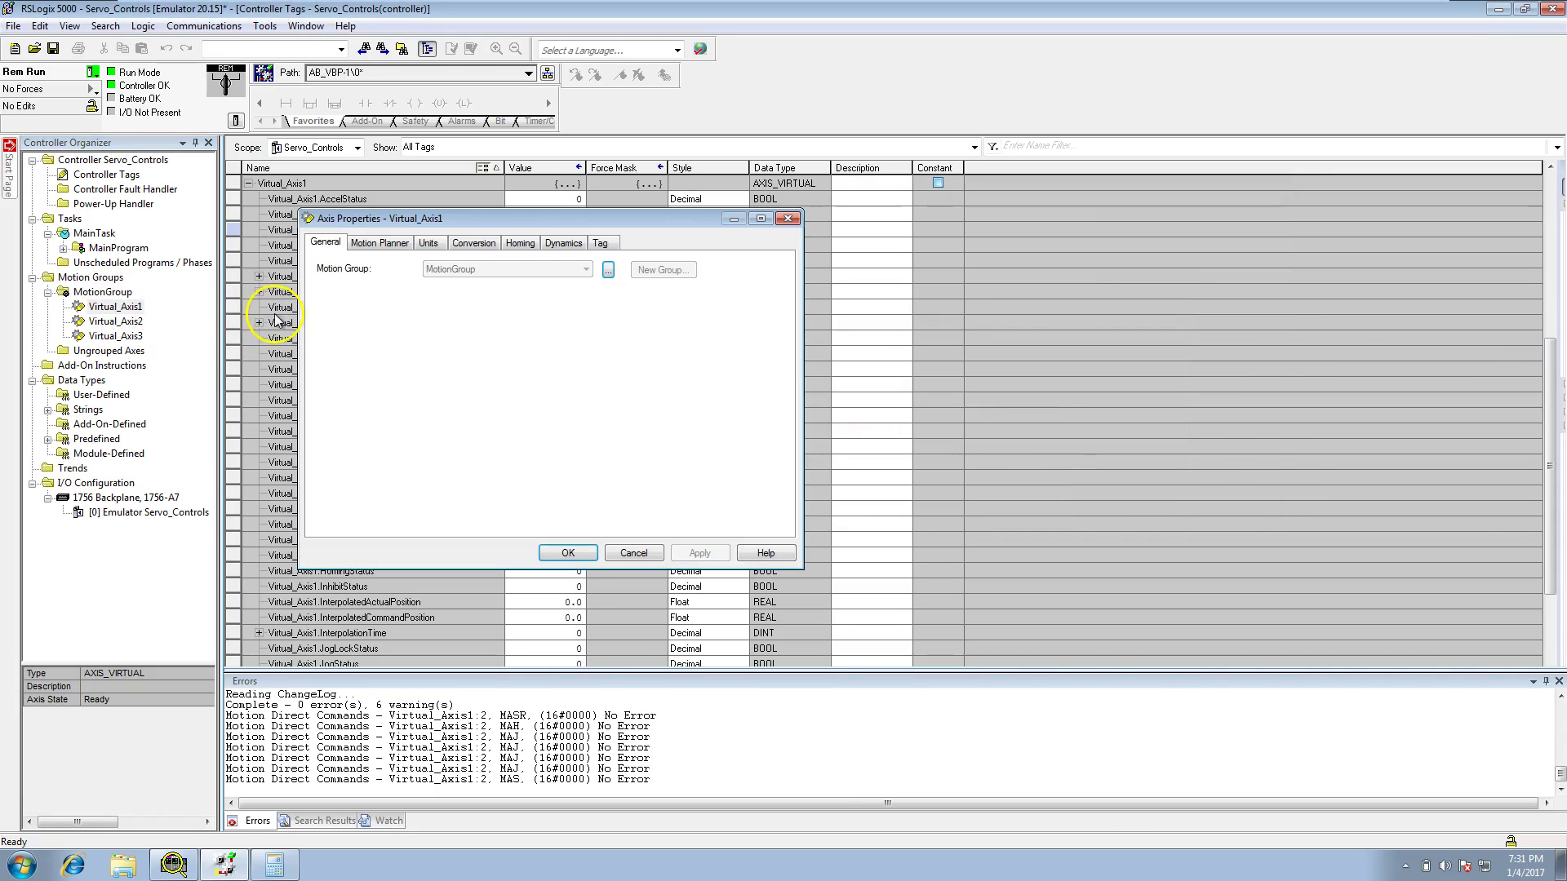
{"action": "left_click_drag", "start_coordinate": [482, 221], "coordinate": [901, 275]}
{"action": "left_click", "coordinate": [890, 291]}
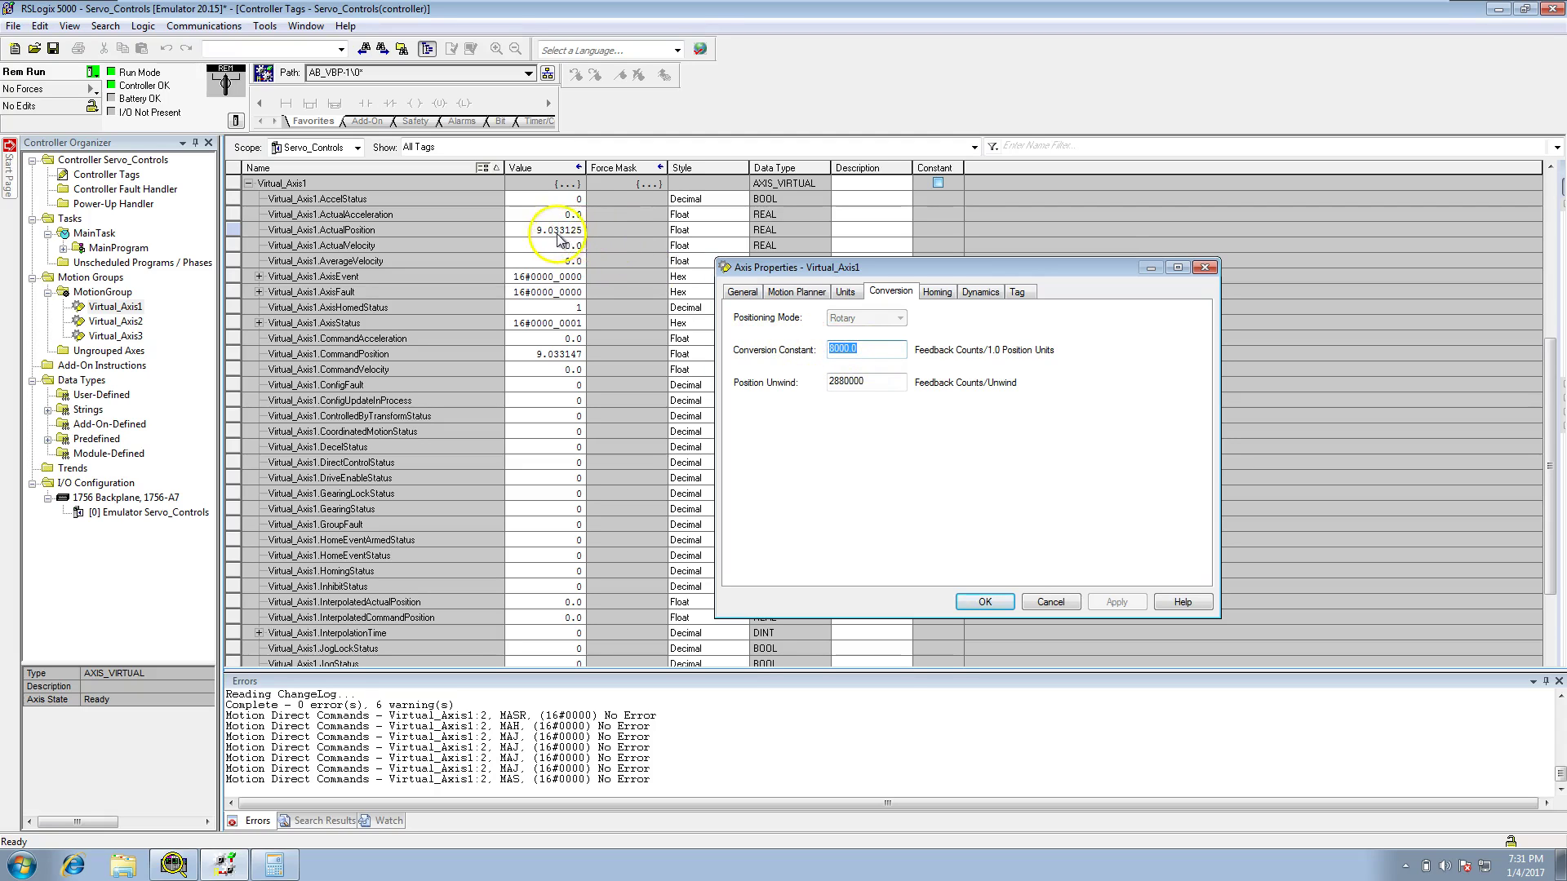
{"action": "left_click", "coordinate": [581, 230]}
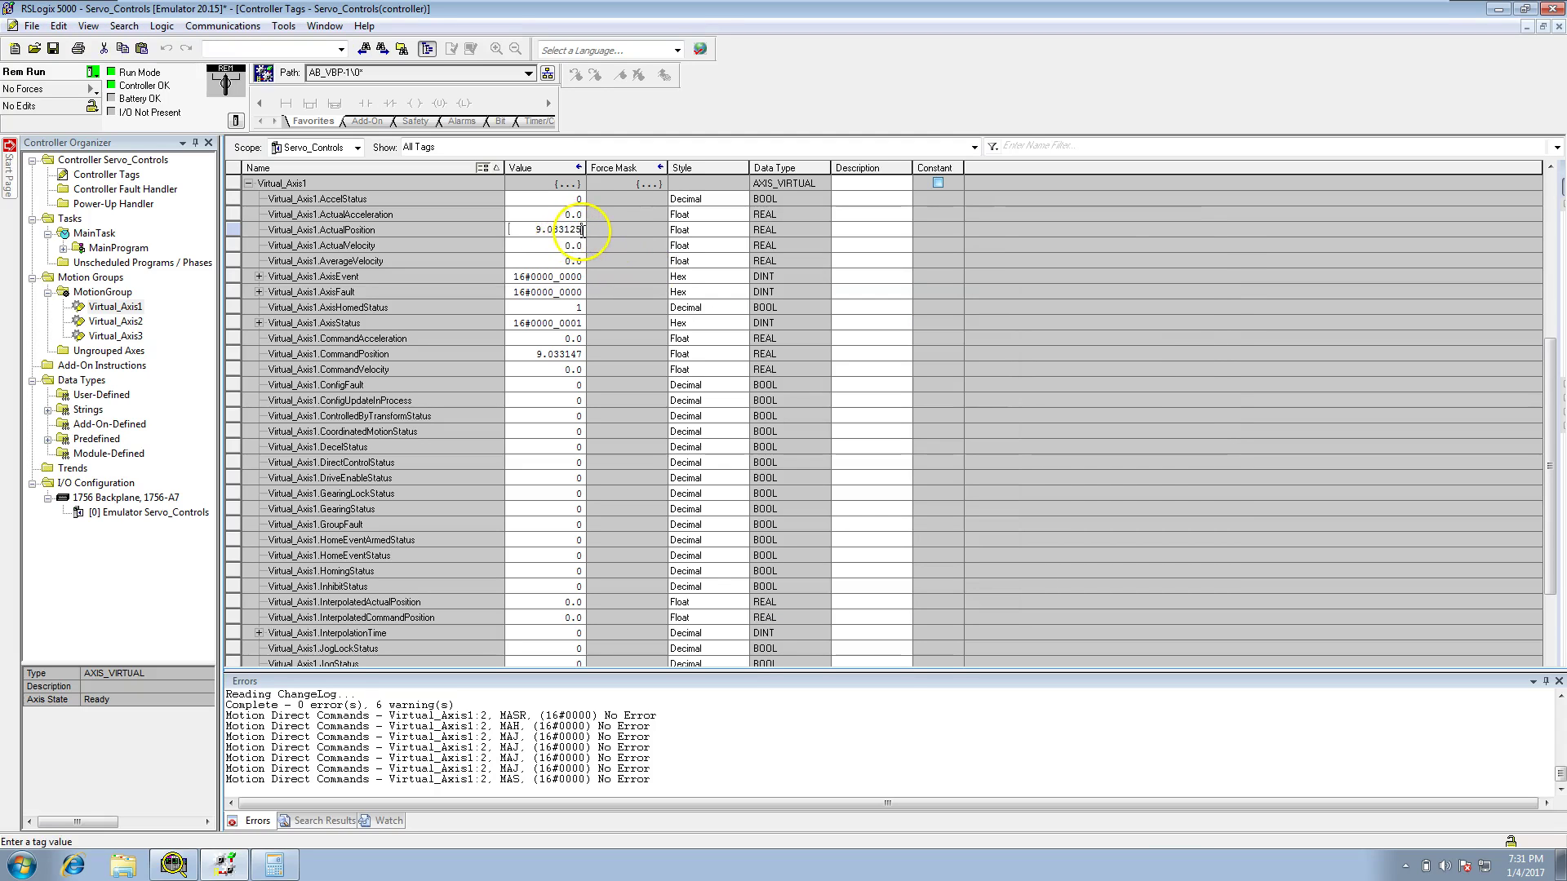
{"action": "left_click_drag", "start_coordinate": [583, 231], "coordinate": [549, 234]}
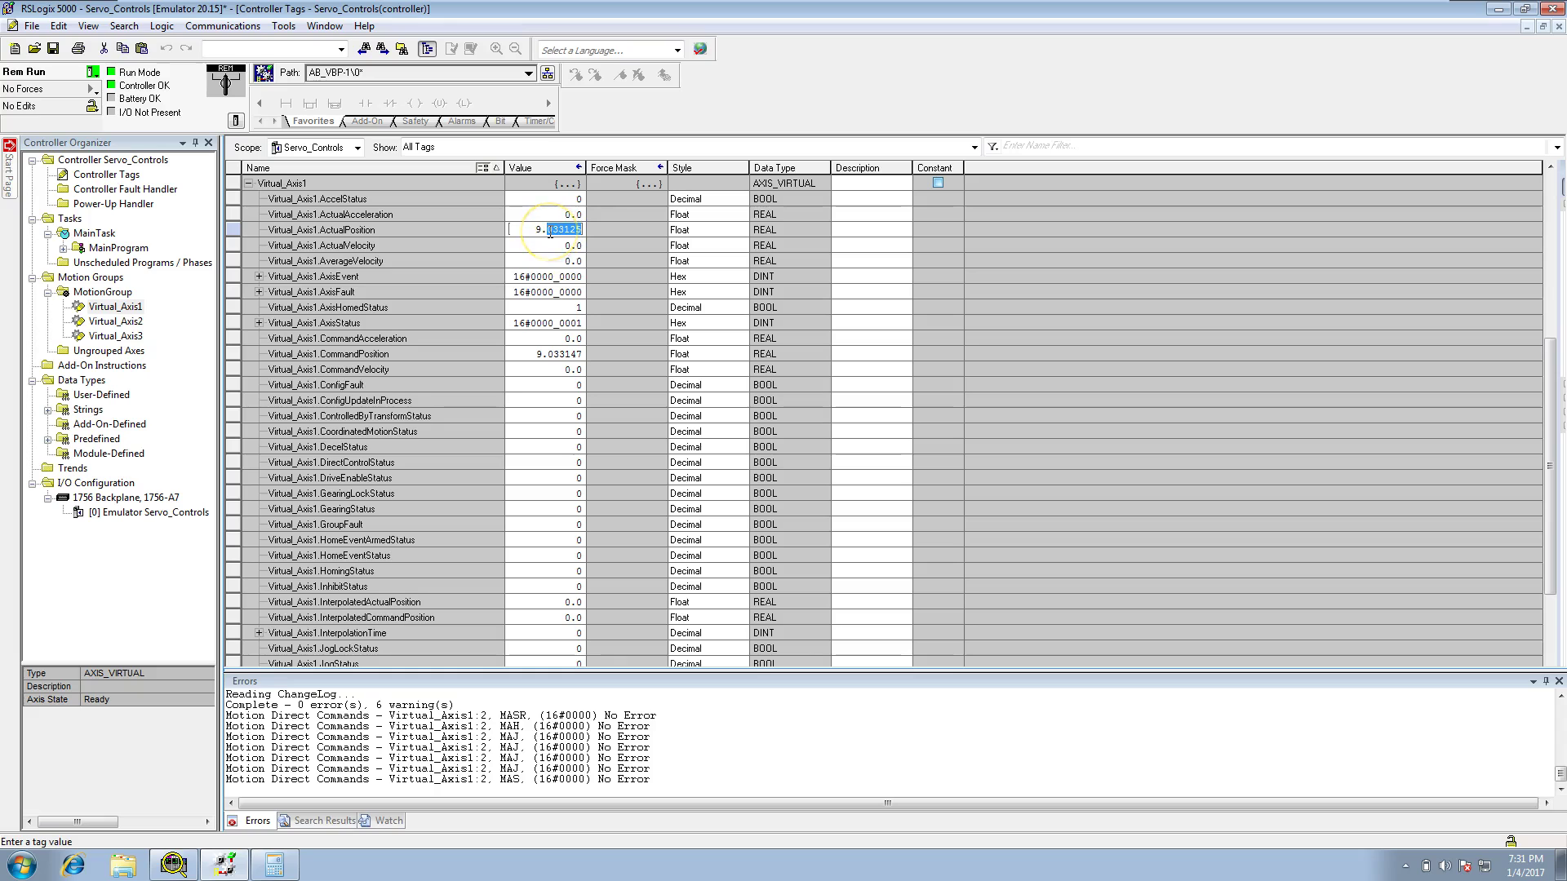
{"action": "double_click", "coordinate": [131, 308]}
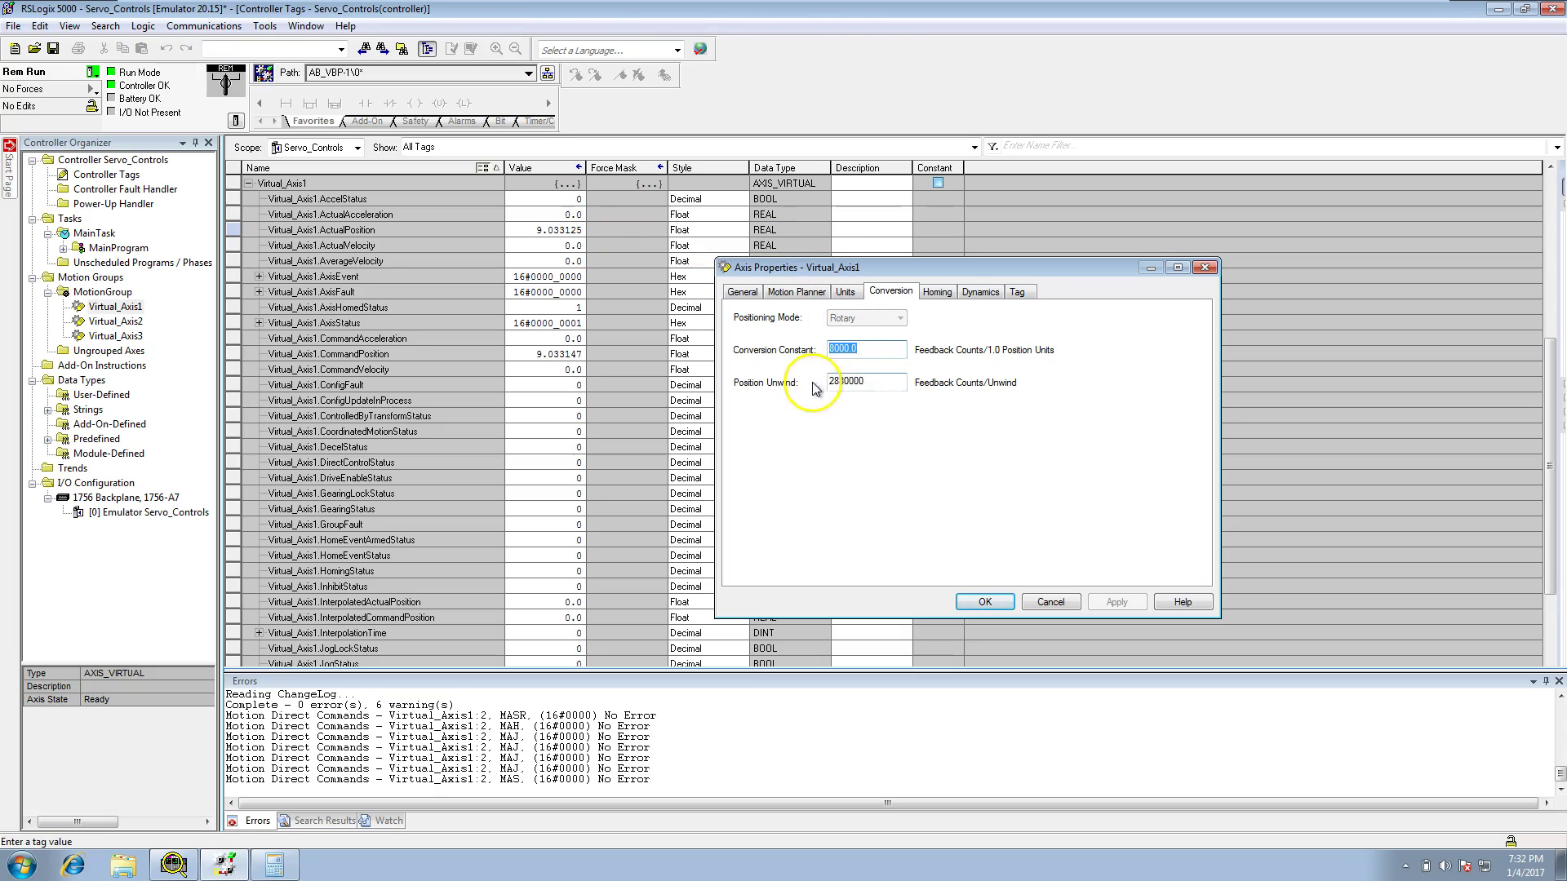
{"action": "double_click", "coordinate": [862, 349]}
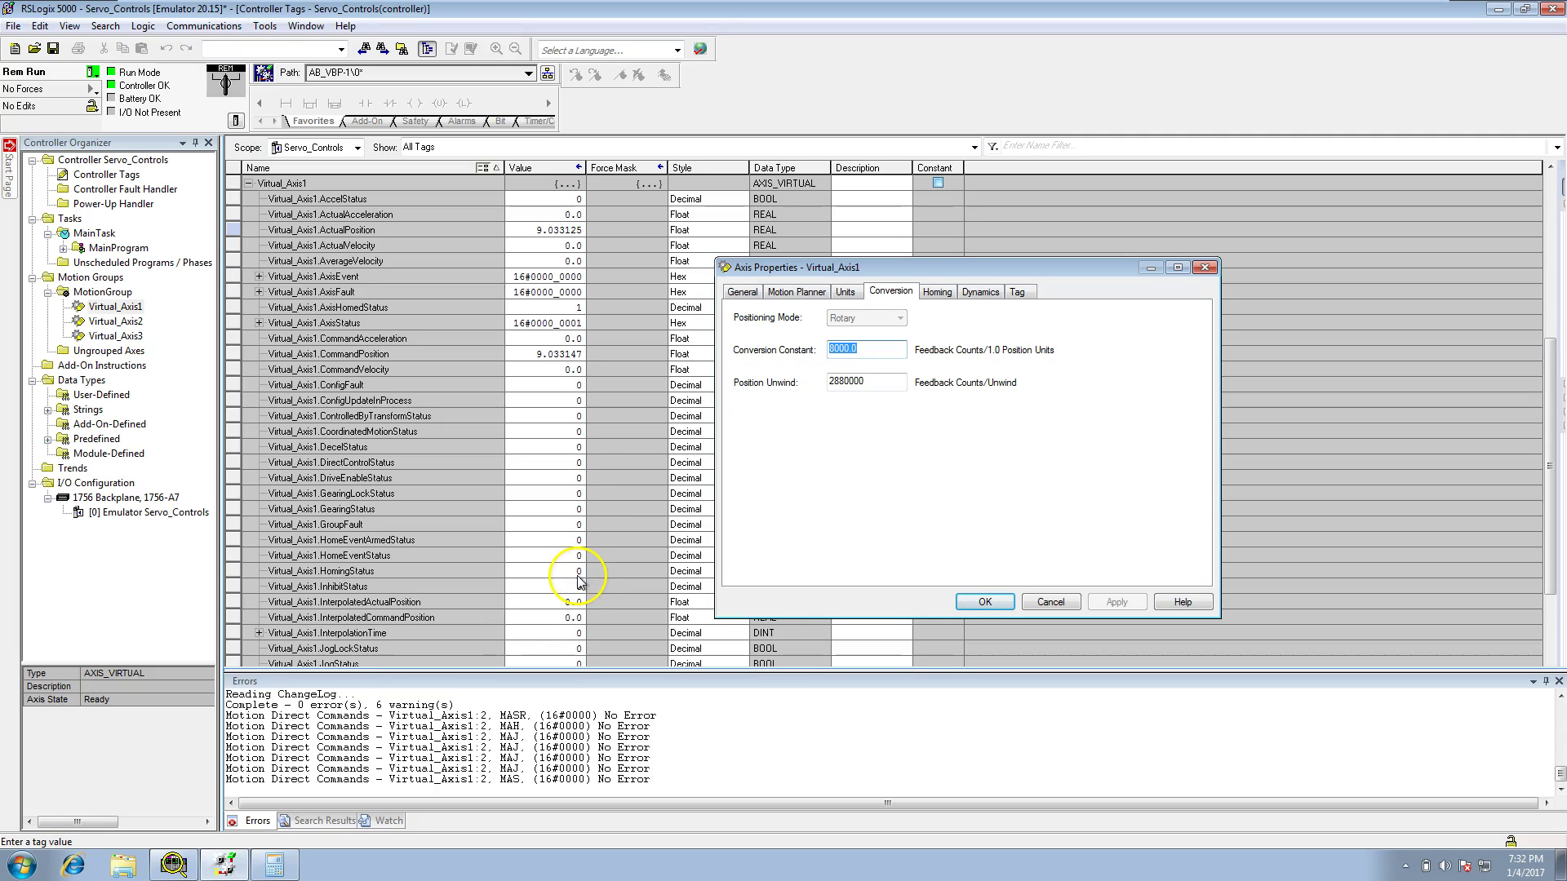
Step: Switch to Calculator, clear it and multiply 1200 by the conversion constant, 1200 * 8000
{"action": "left_click", "coordinate": [277, 863]}
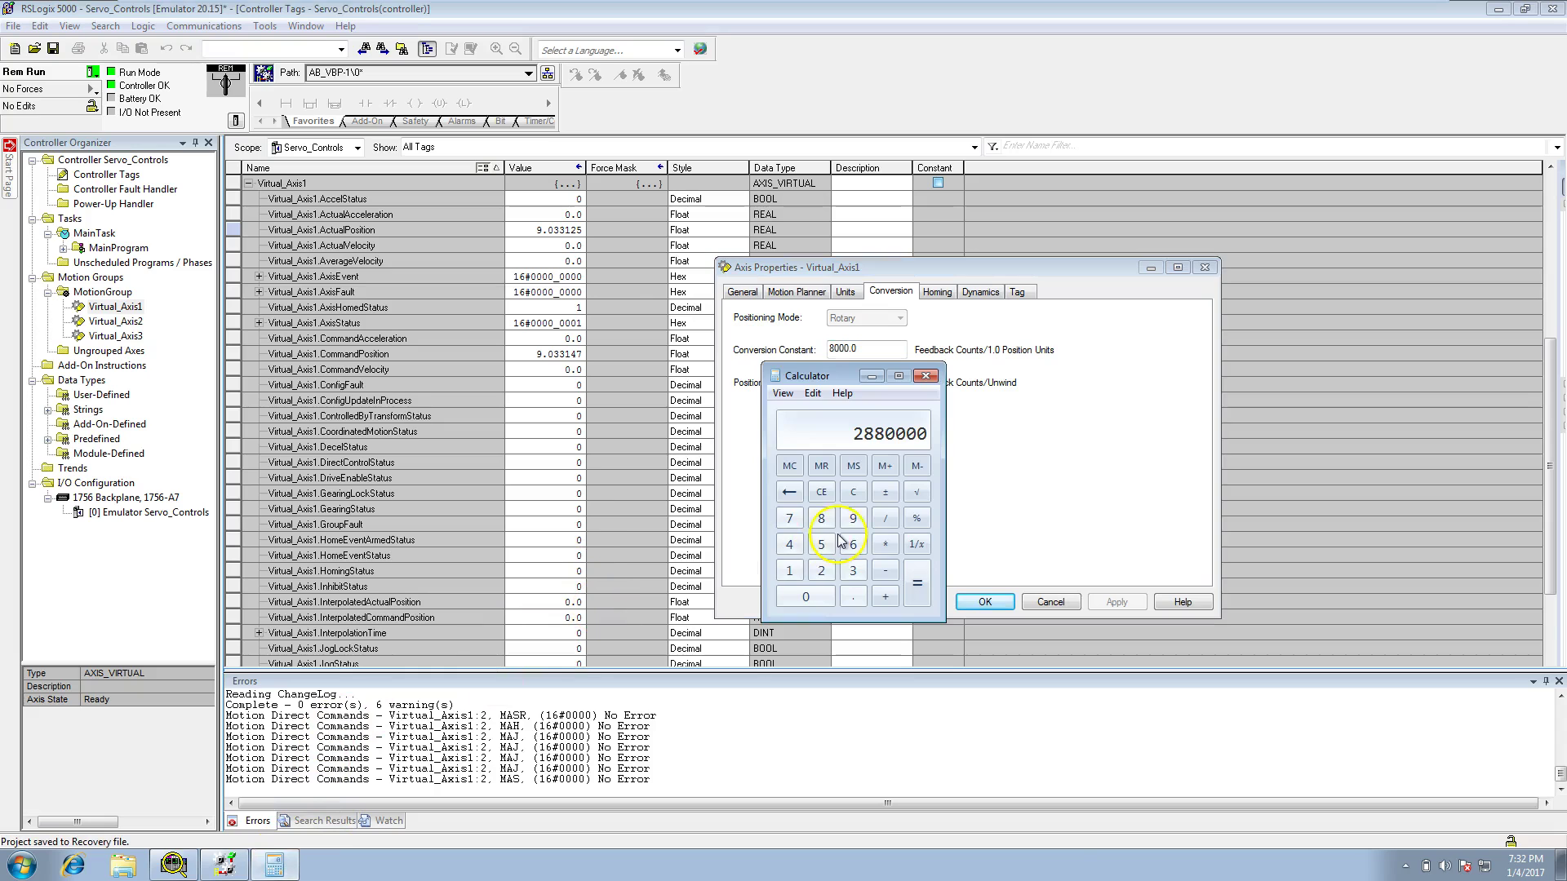
{"action": "left_click", "coordinate": [853, 495]}
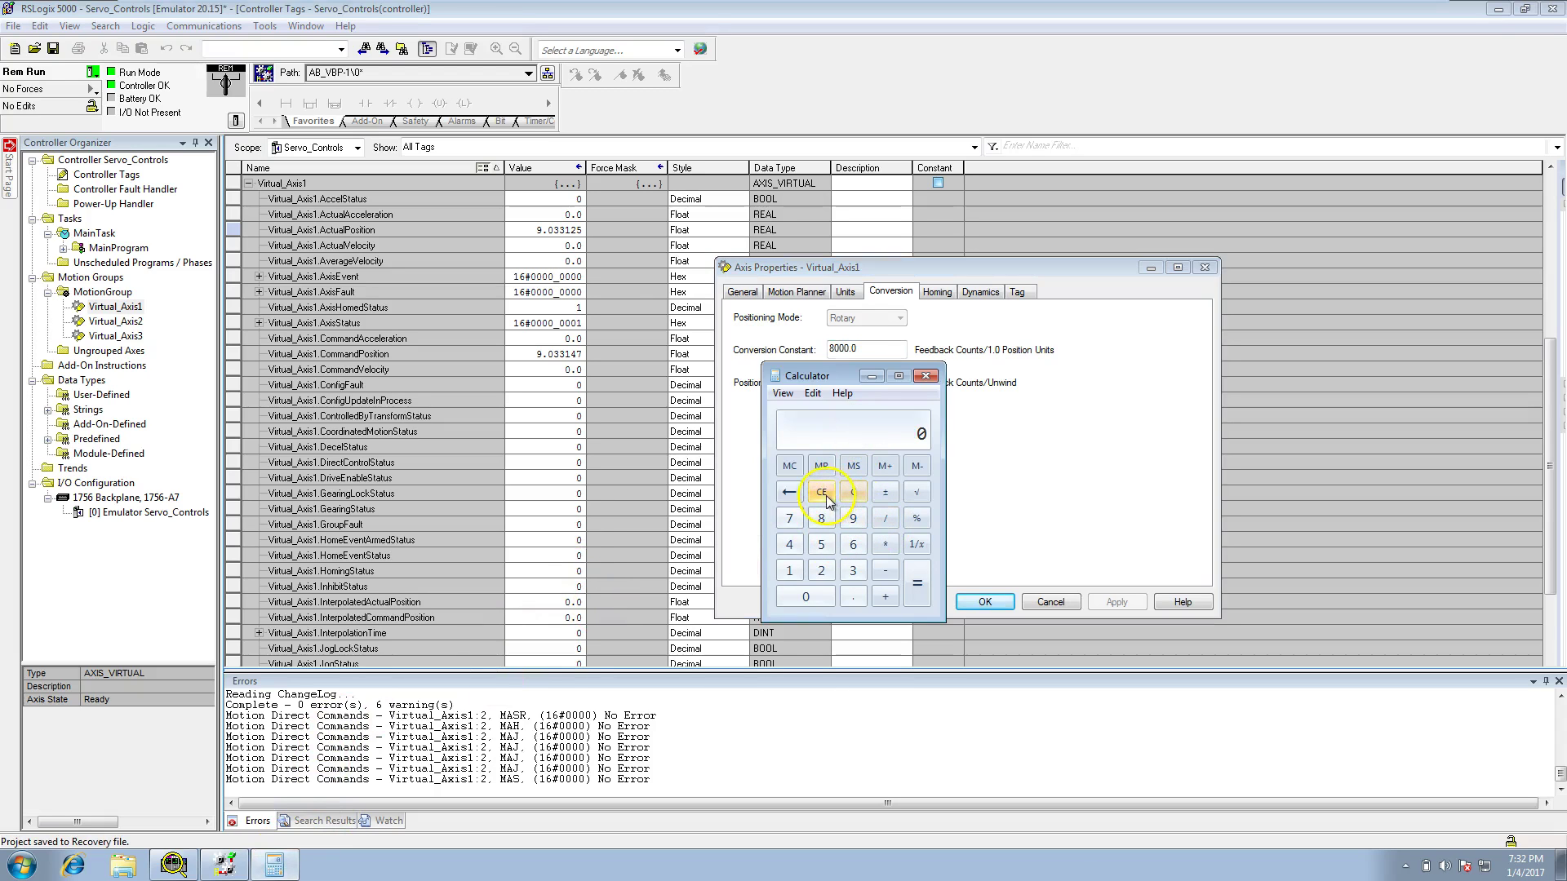
{"action": "left_click_drag", "start_coordinate": [837, 378], "coordinate": [805, 420]}
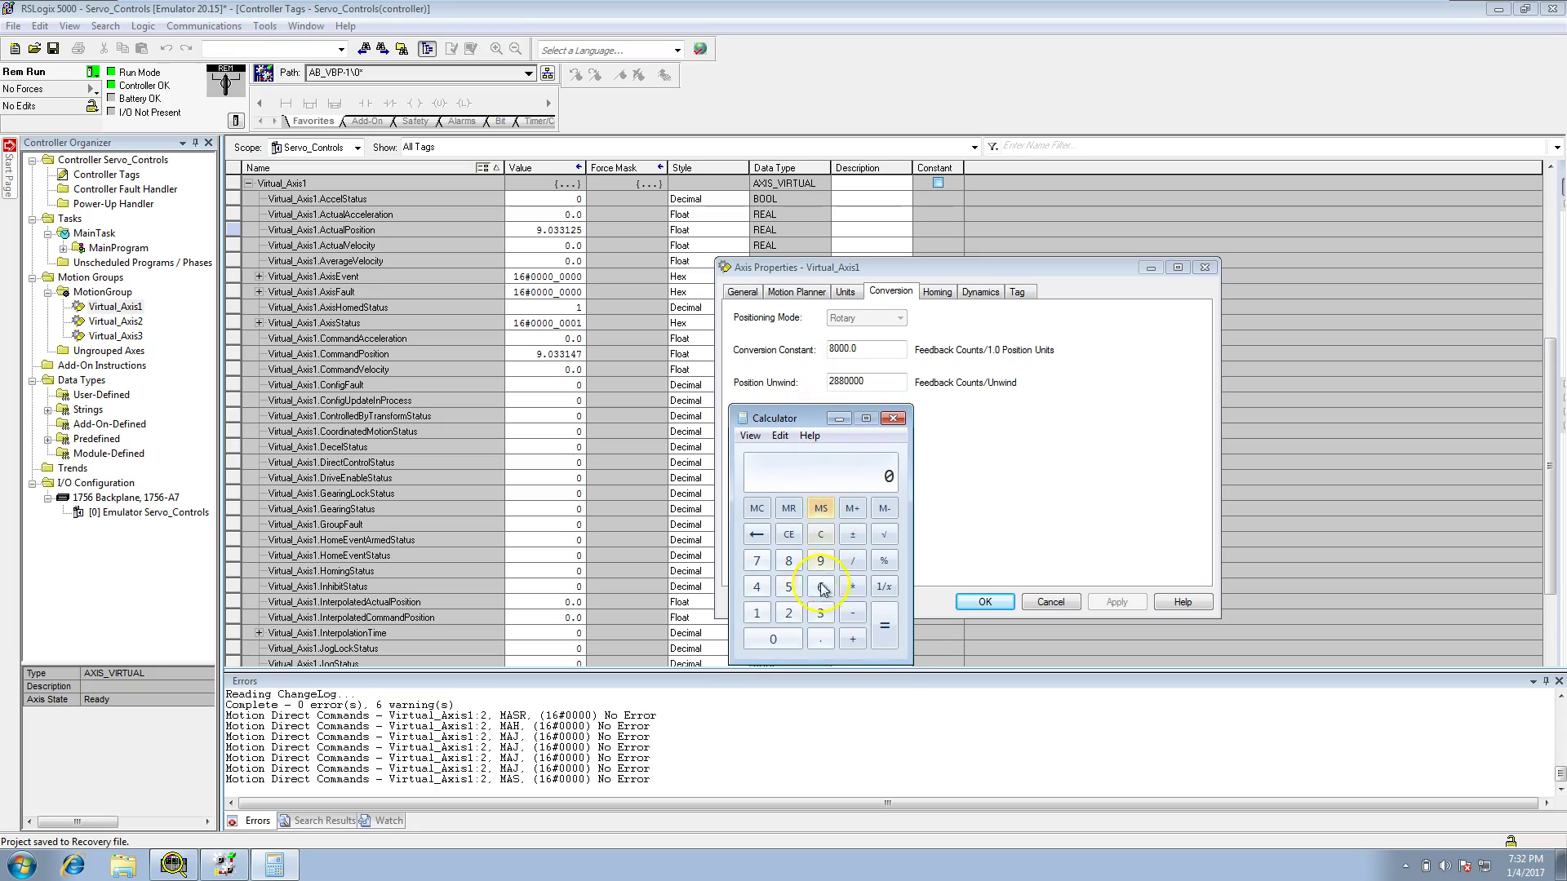
{"action": "left_click", "coordinate": [763, 616]}
{"action": "left_click", "coordinate": [785, 638]}
{"action": "left_click", "coordinate": [784, 638]}
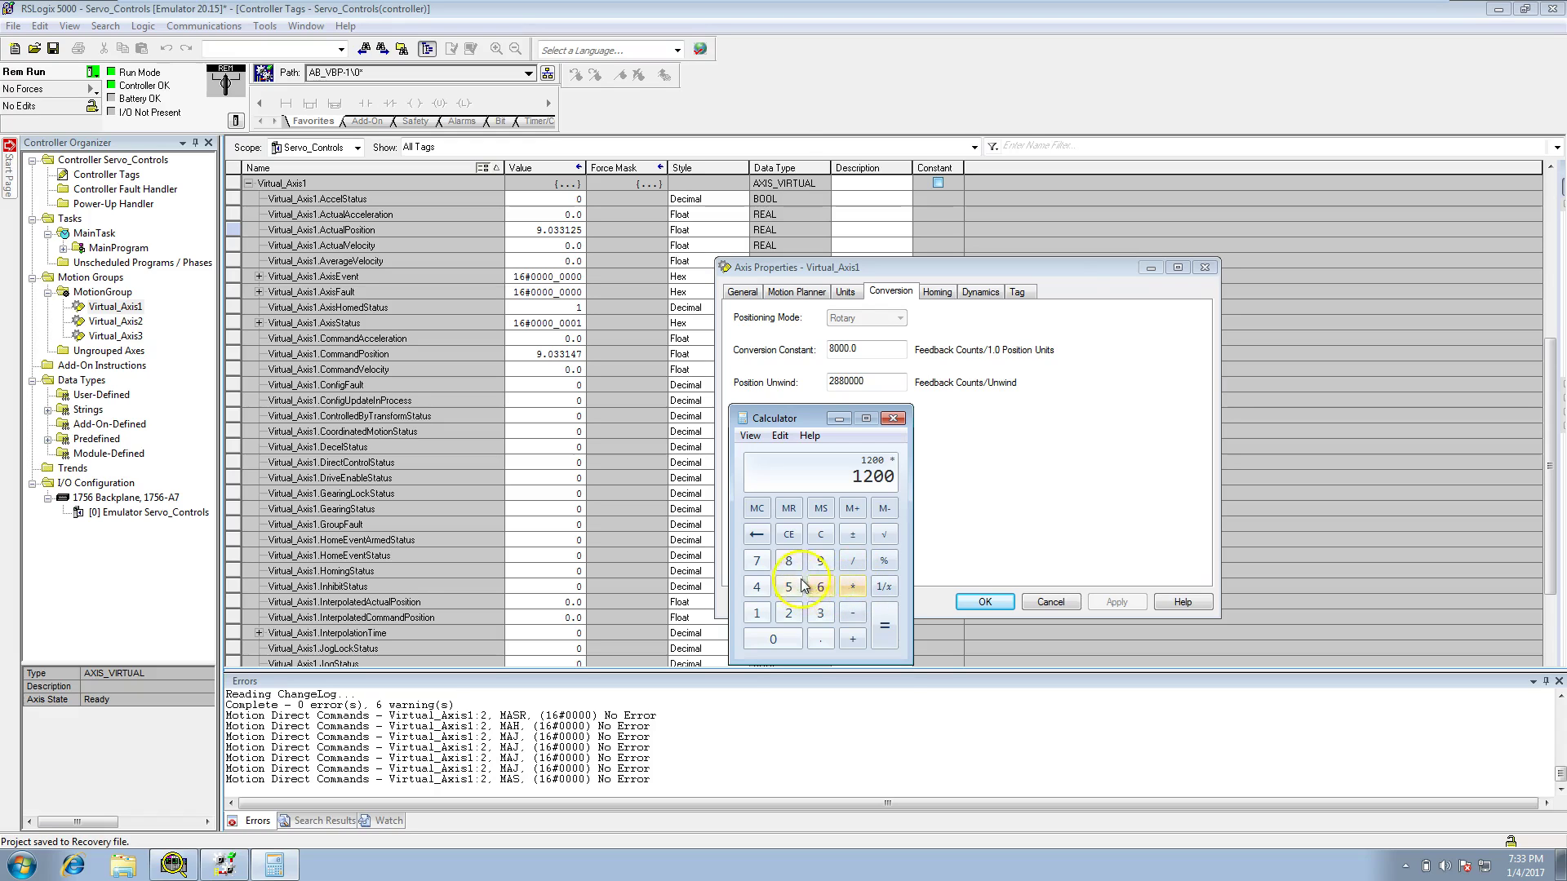
{"action": "left_click", "coordinate": [788, 641]}
{"action": "left_click", "coordinate": [788, 641]}
{"action": "left_click", "coordinate": [788, 640]}
{"action": "left_click", "coordinate": [885, 629]}
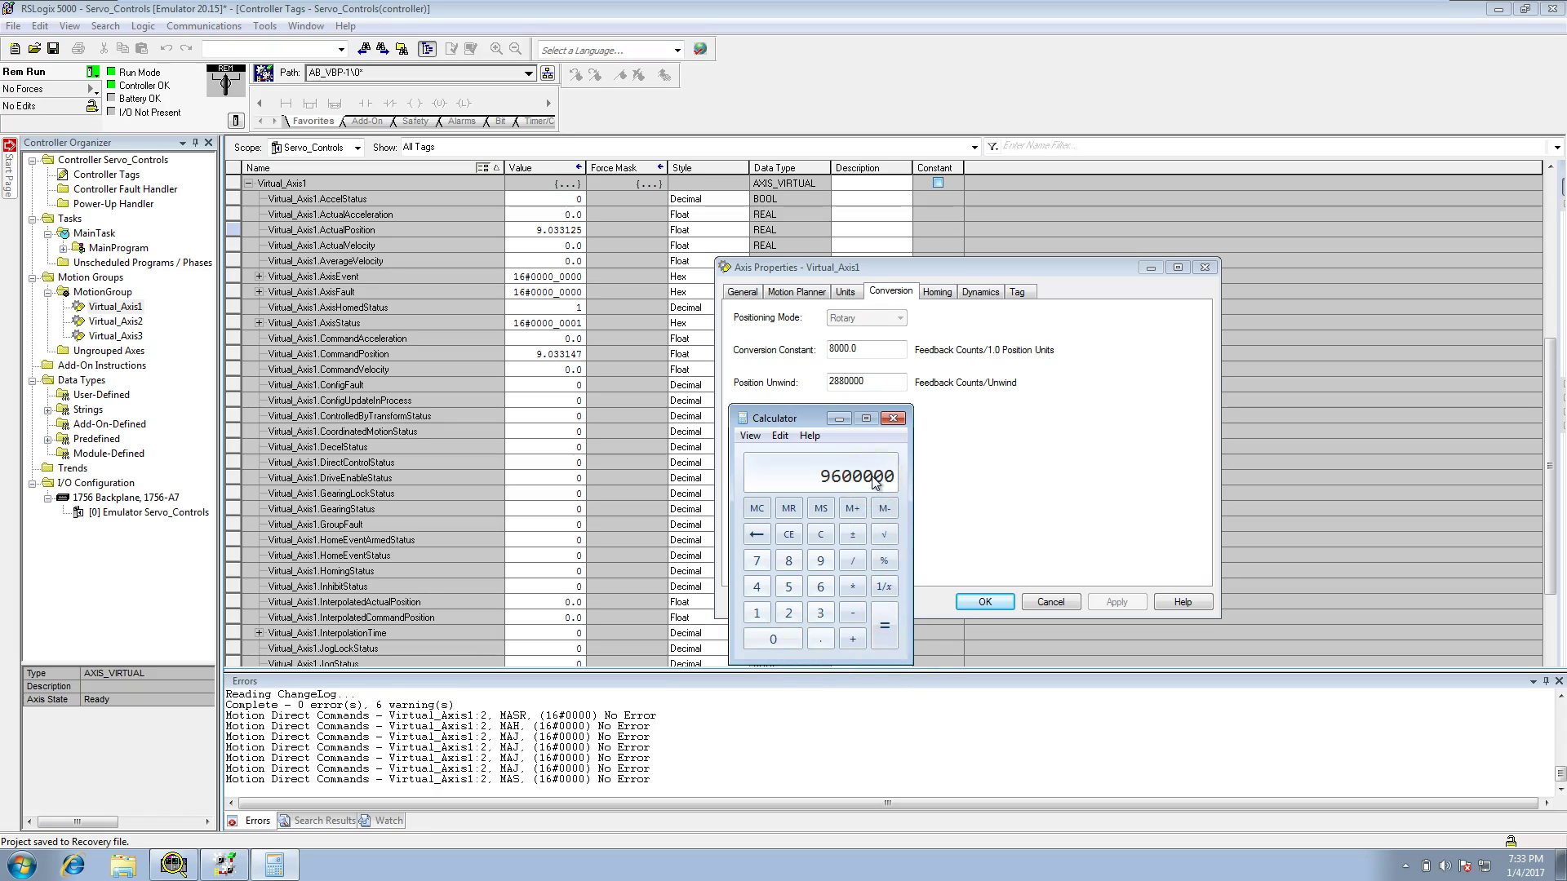
Step: Switch back to RSLogix 5000 and take the controller offline
{"action": "left_click", "coordinate": [873, 387]}
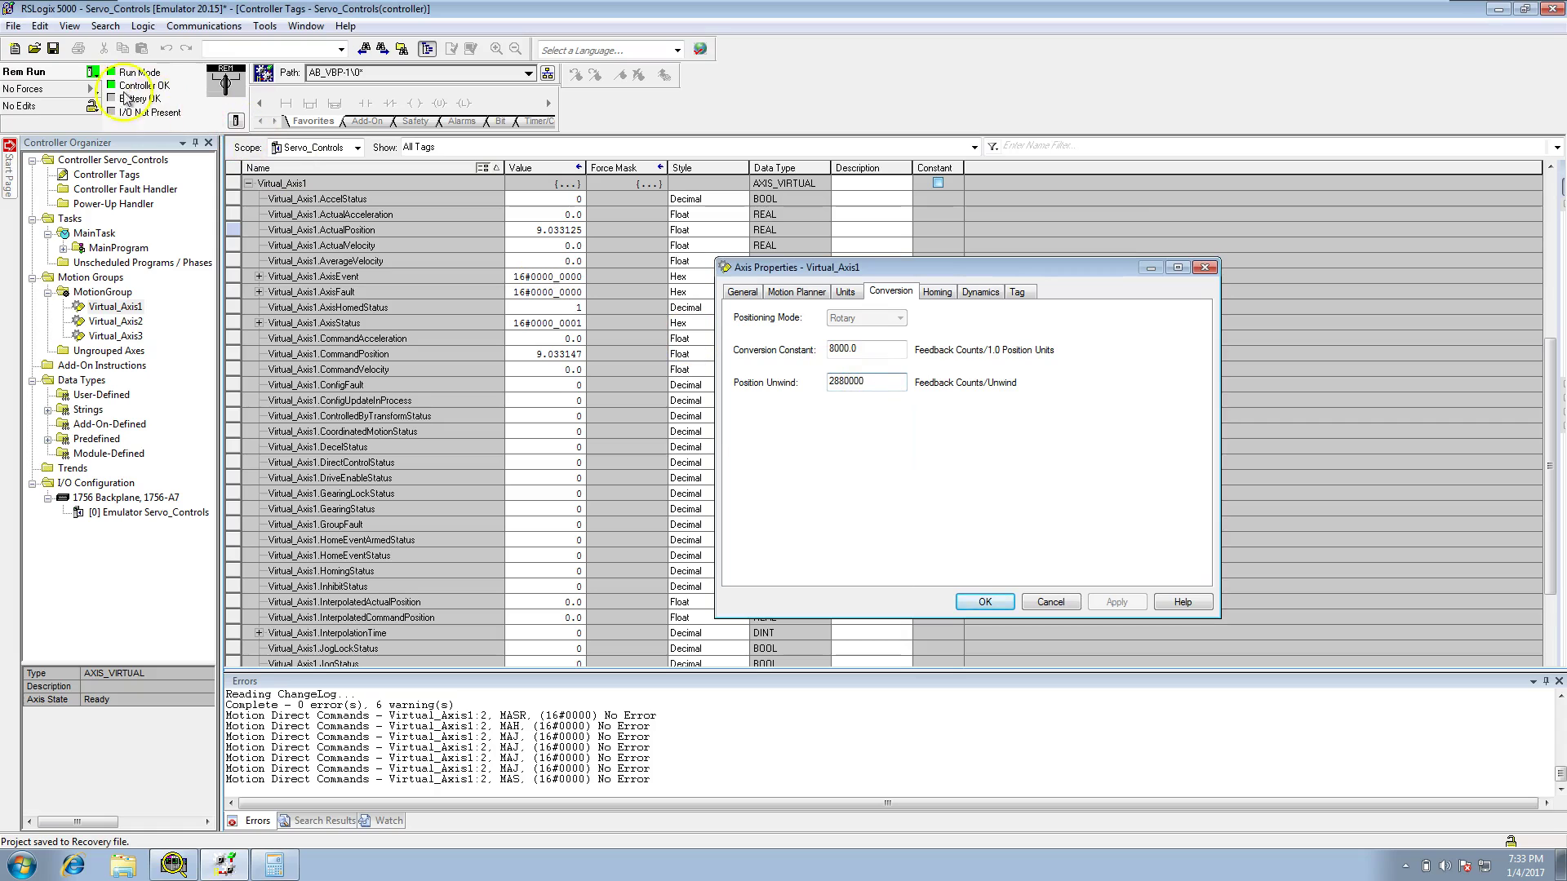
{"action": "left_click", "coordinate": [94, 72]}
{"action": "left_click", "coordinate": [135, 91]}
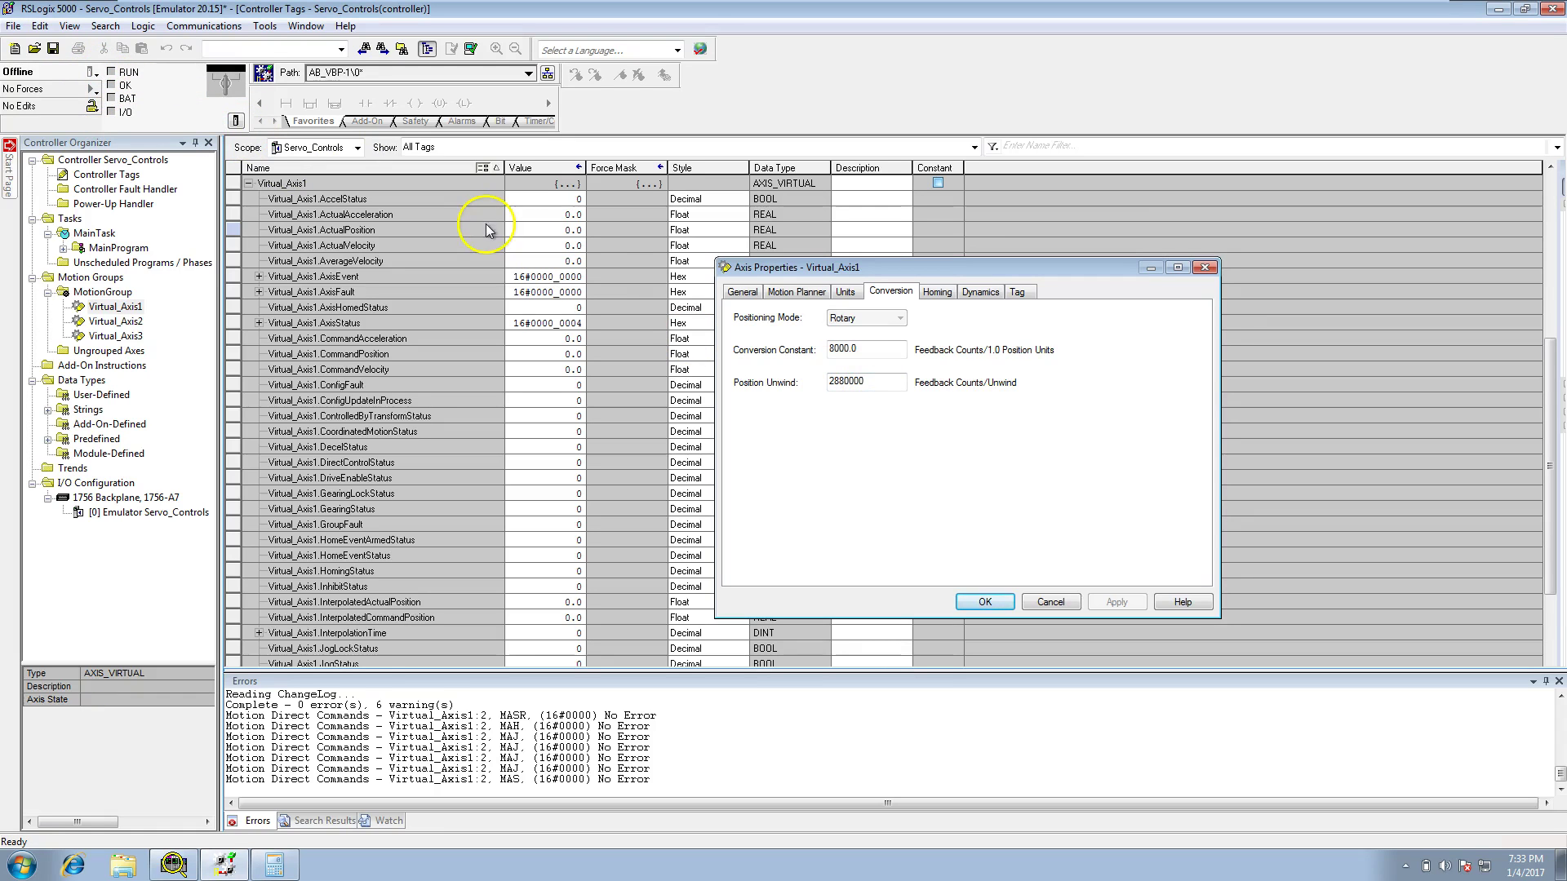
Step: Replace the position unwind of Virtual_Axis1 with the copied calculator result, 9600000 feedback counts, and apply it
{"action": "right_click", "coordinate": [882, 385]}
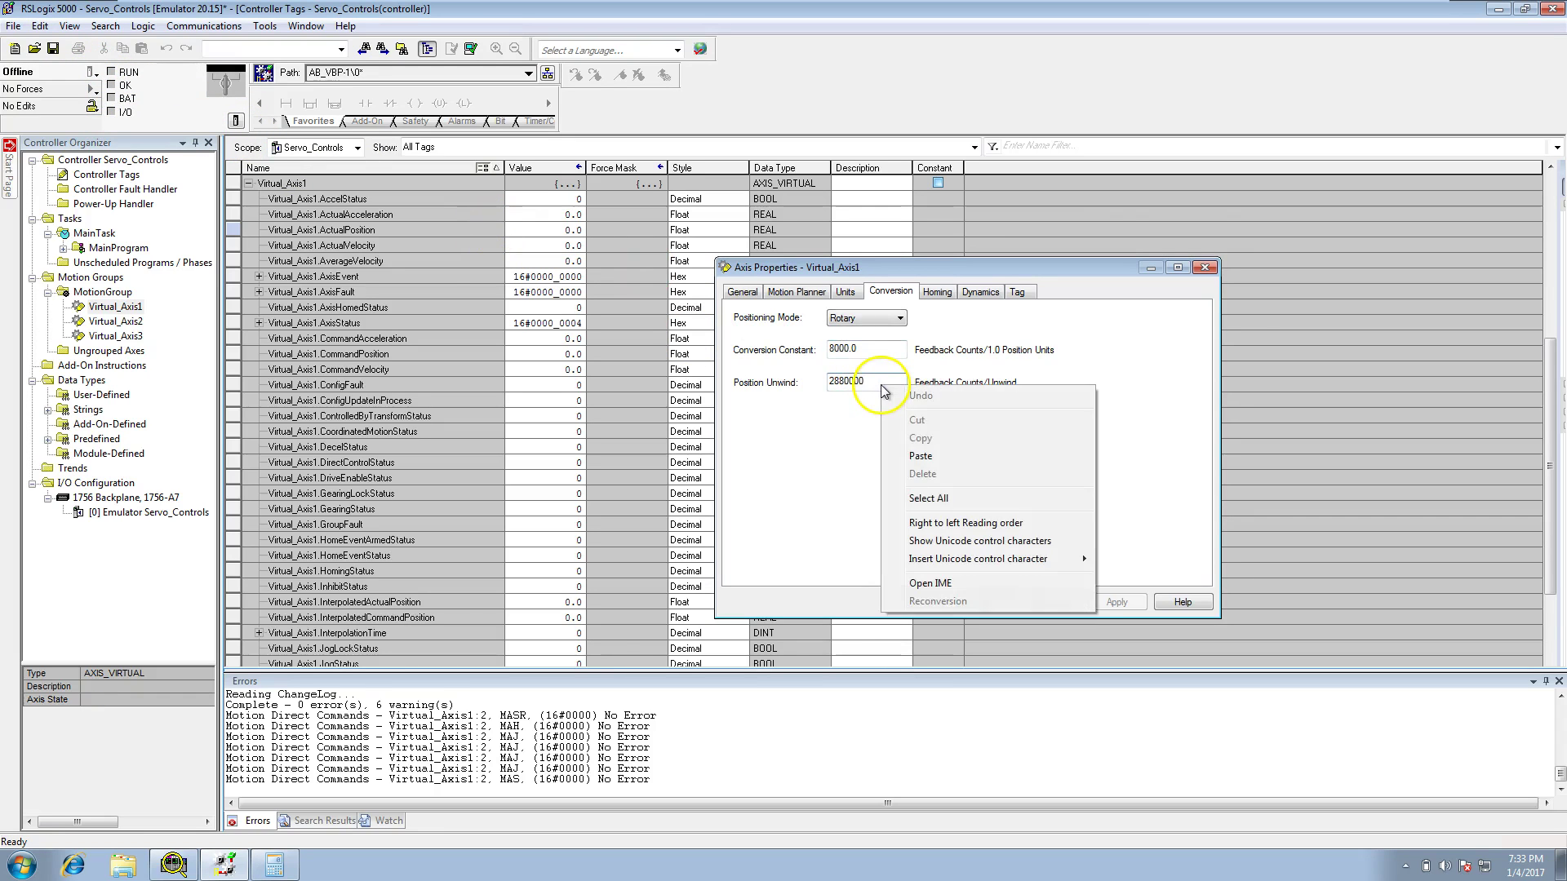
{"action": "left_click", "coordinate": [915, 455]}
{"action": "left_click_drag", "start_coordinate": [879, 383], "coordinate": [793, 374]}
{"action": "right_click", "coordinate": [882, 385]}
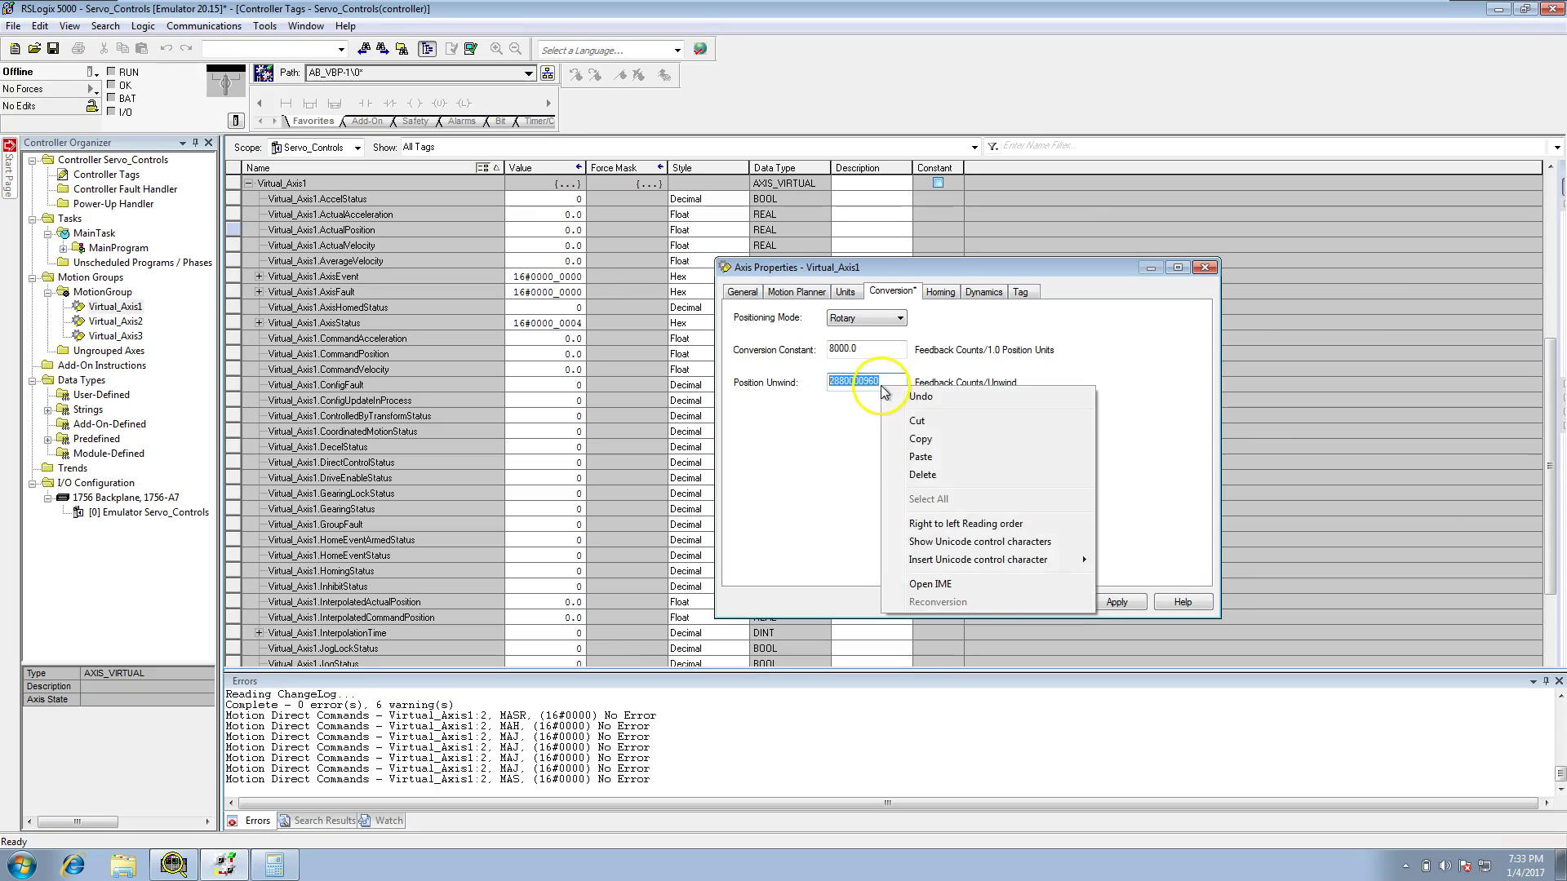
{"action": "left_click", "coordinate": [908, 455]}
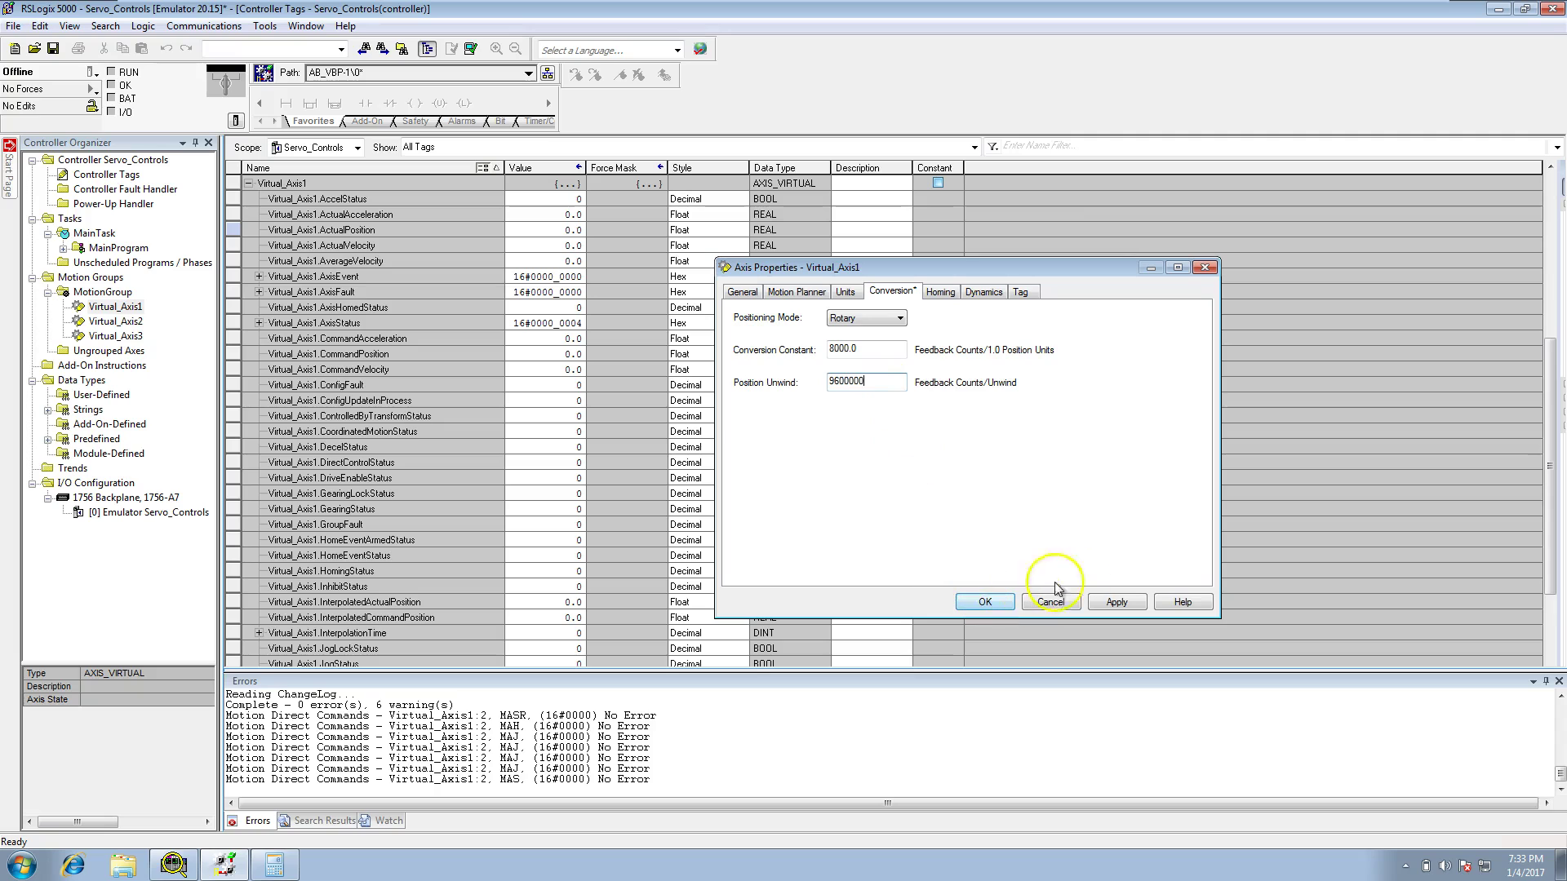
{"action": "left_click", "coordinate": [1114, 602]}
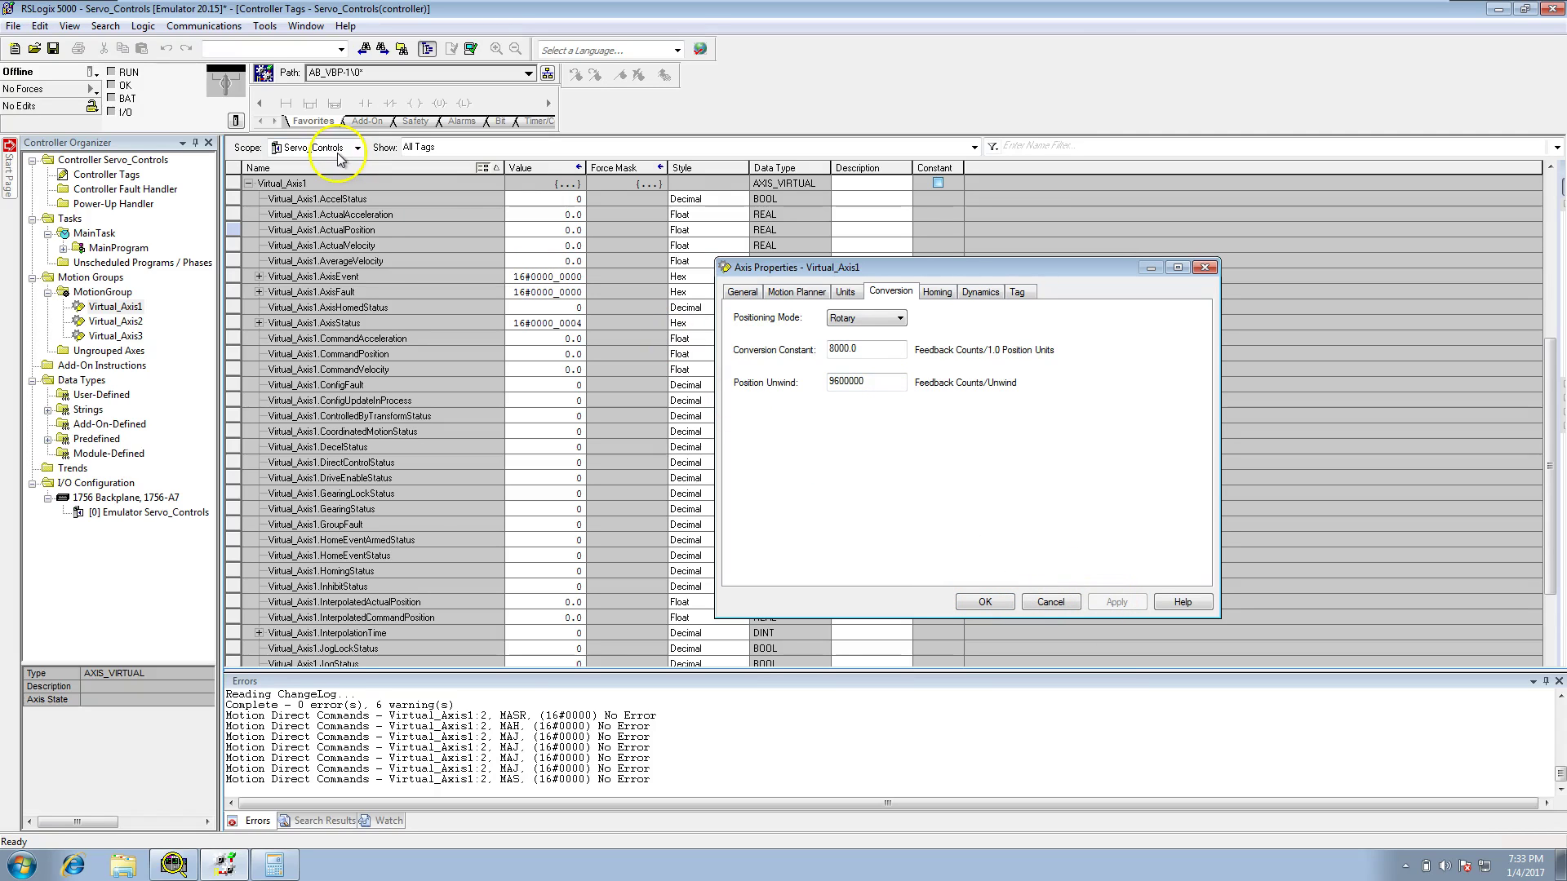
Step: Download the Servo_Controls project to the controller and return it to Remote Run mode
{"action": "left_click", "coordinate": [92, 72]}
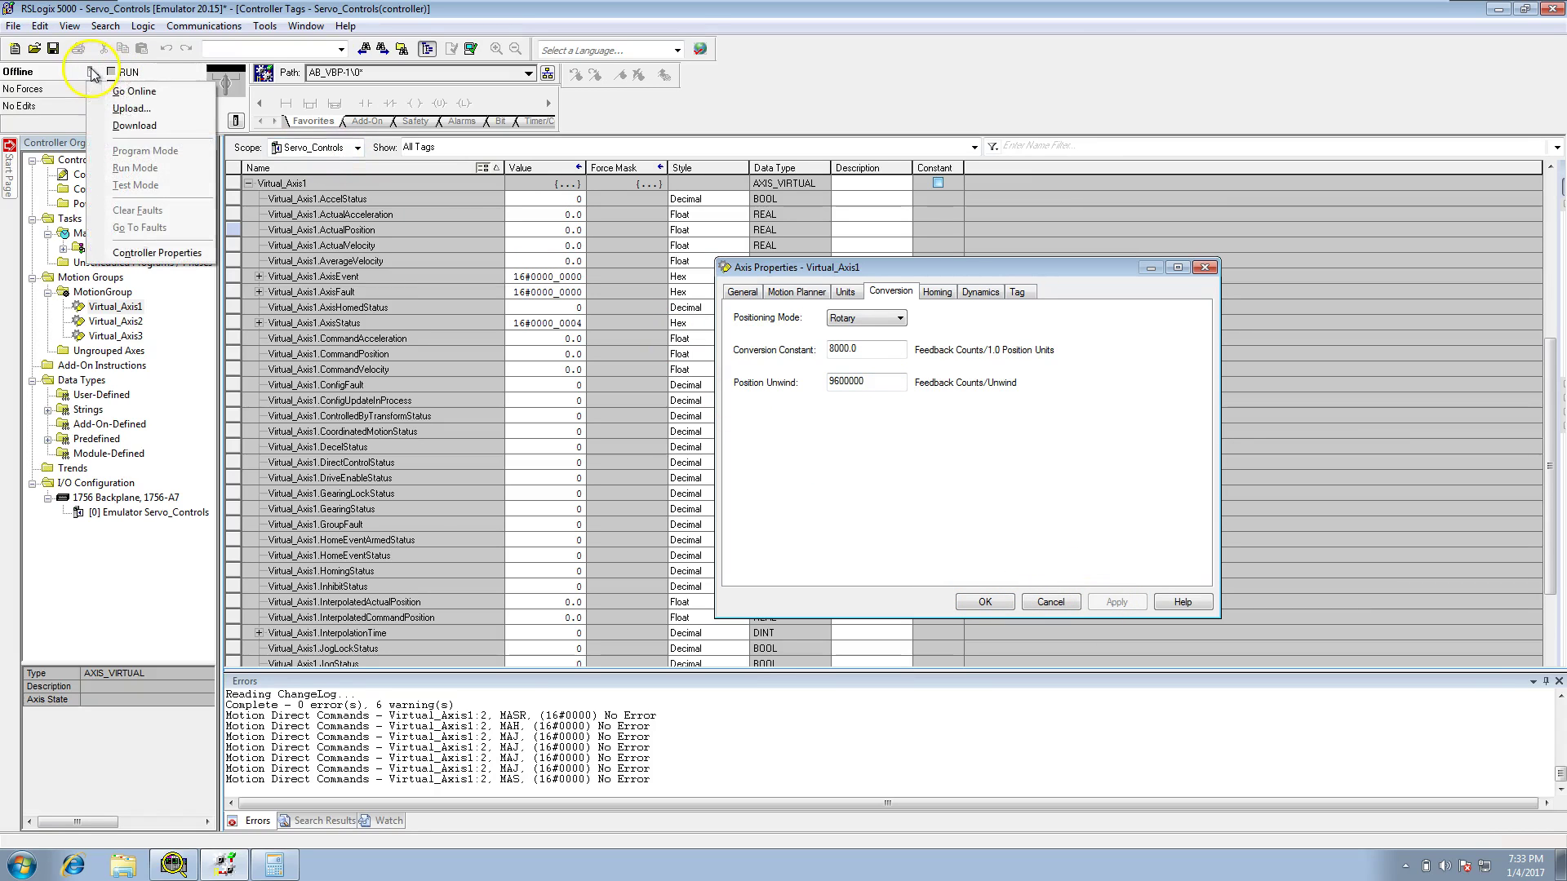
{"action": "left_click", "coordinate": [106, 128]}
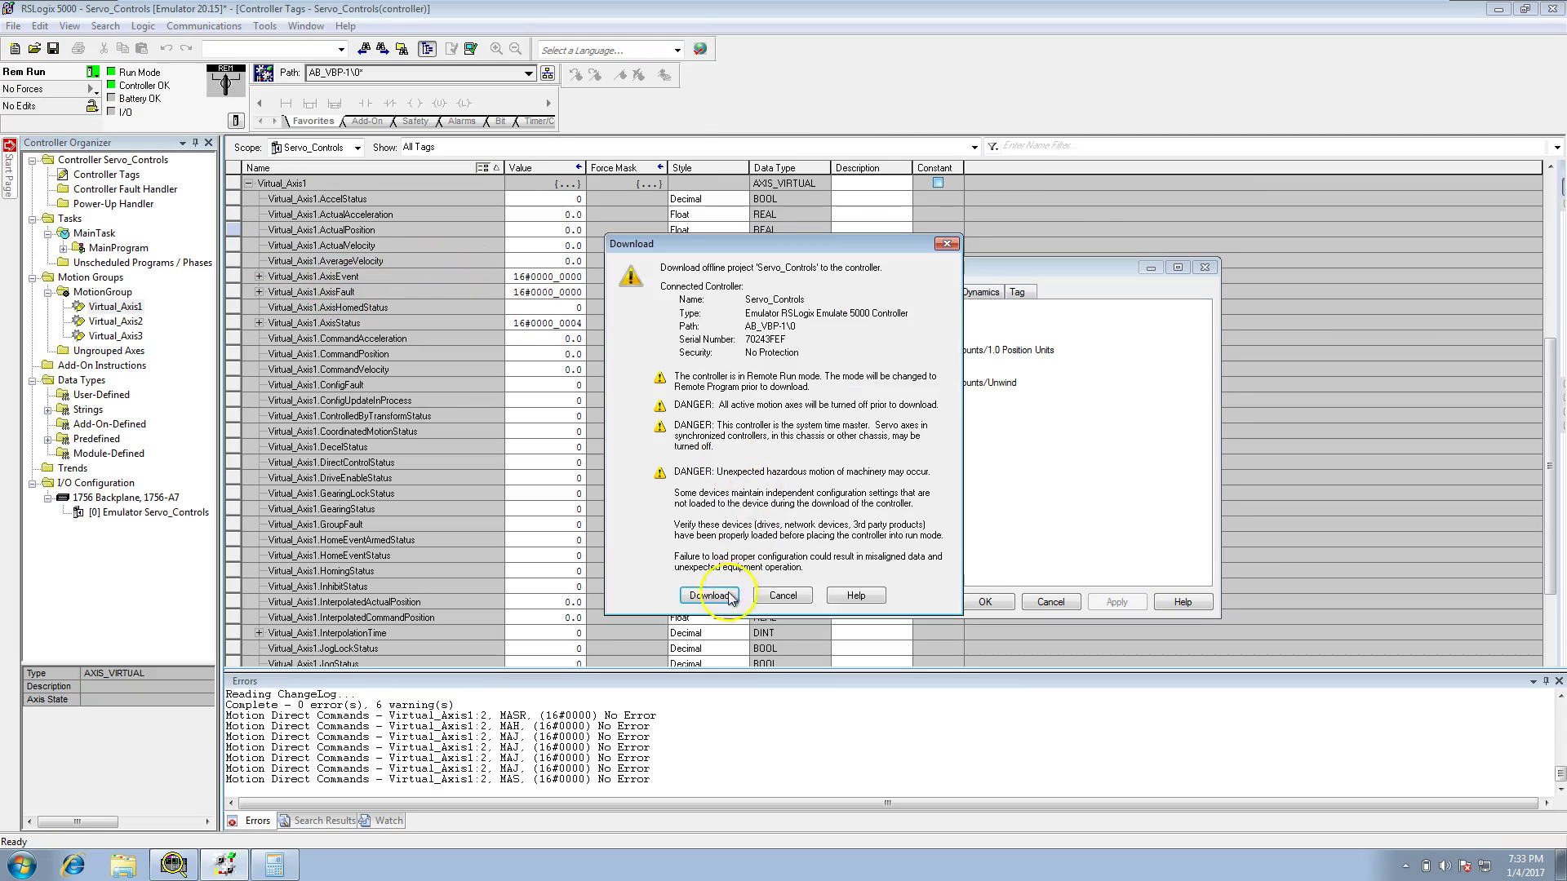
{"action": "left_click", "coordinate": [718, 602]}
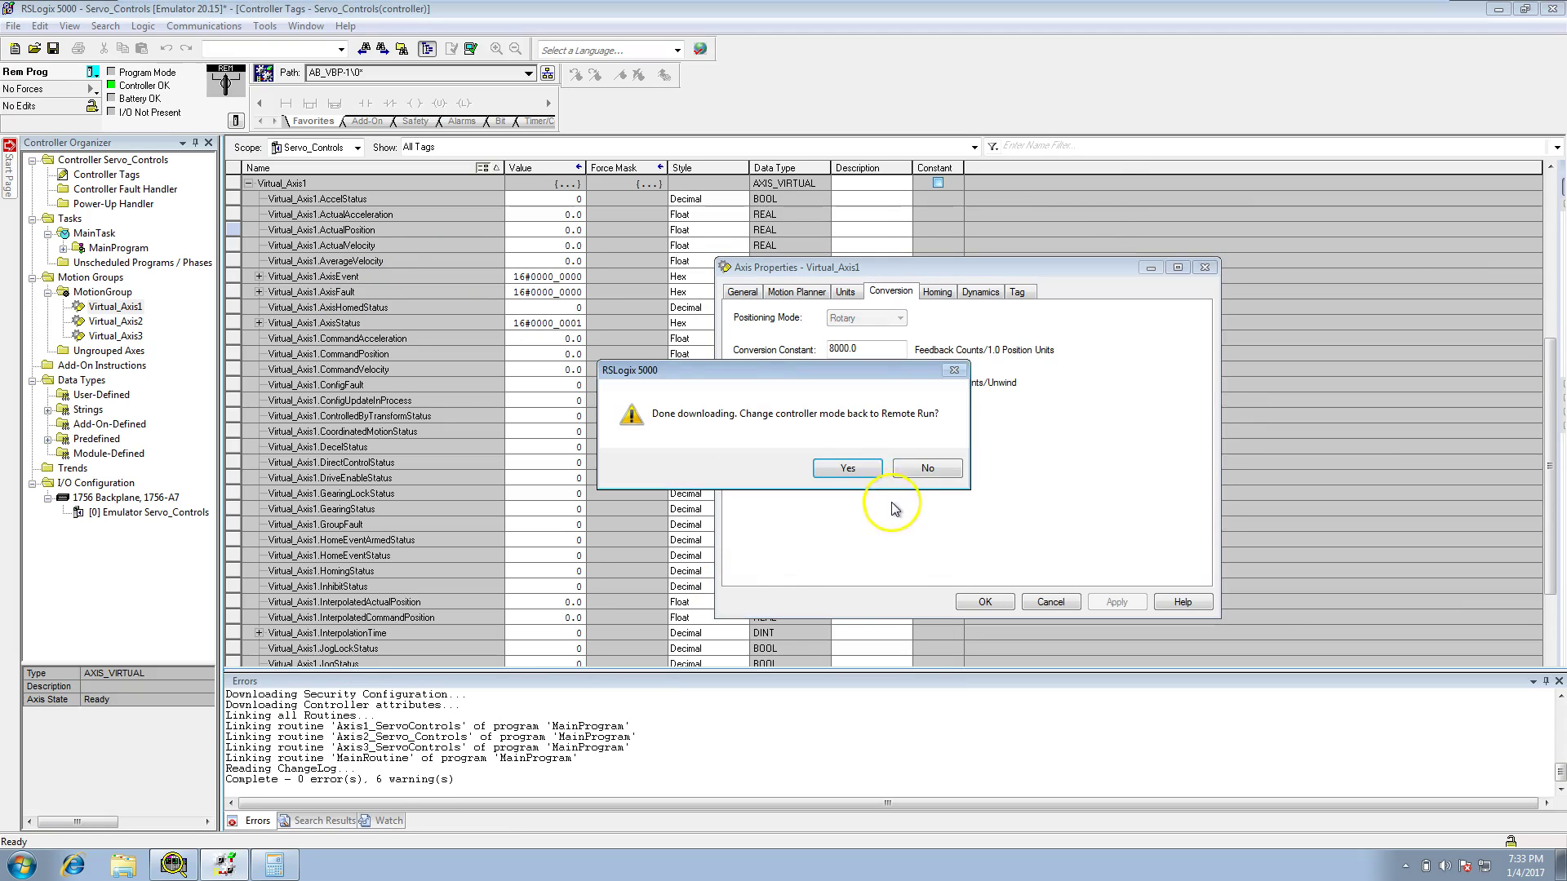
{"action": "left_click", "coordinate": [850, 468]}
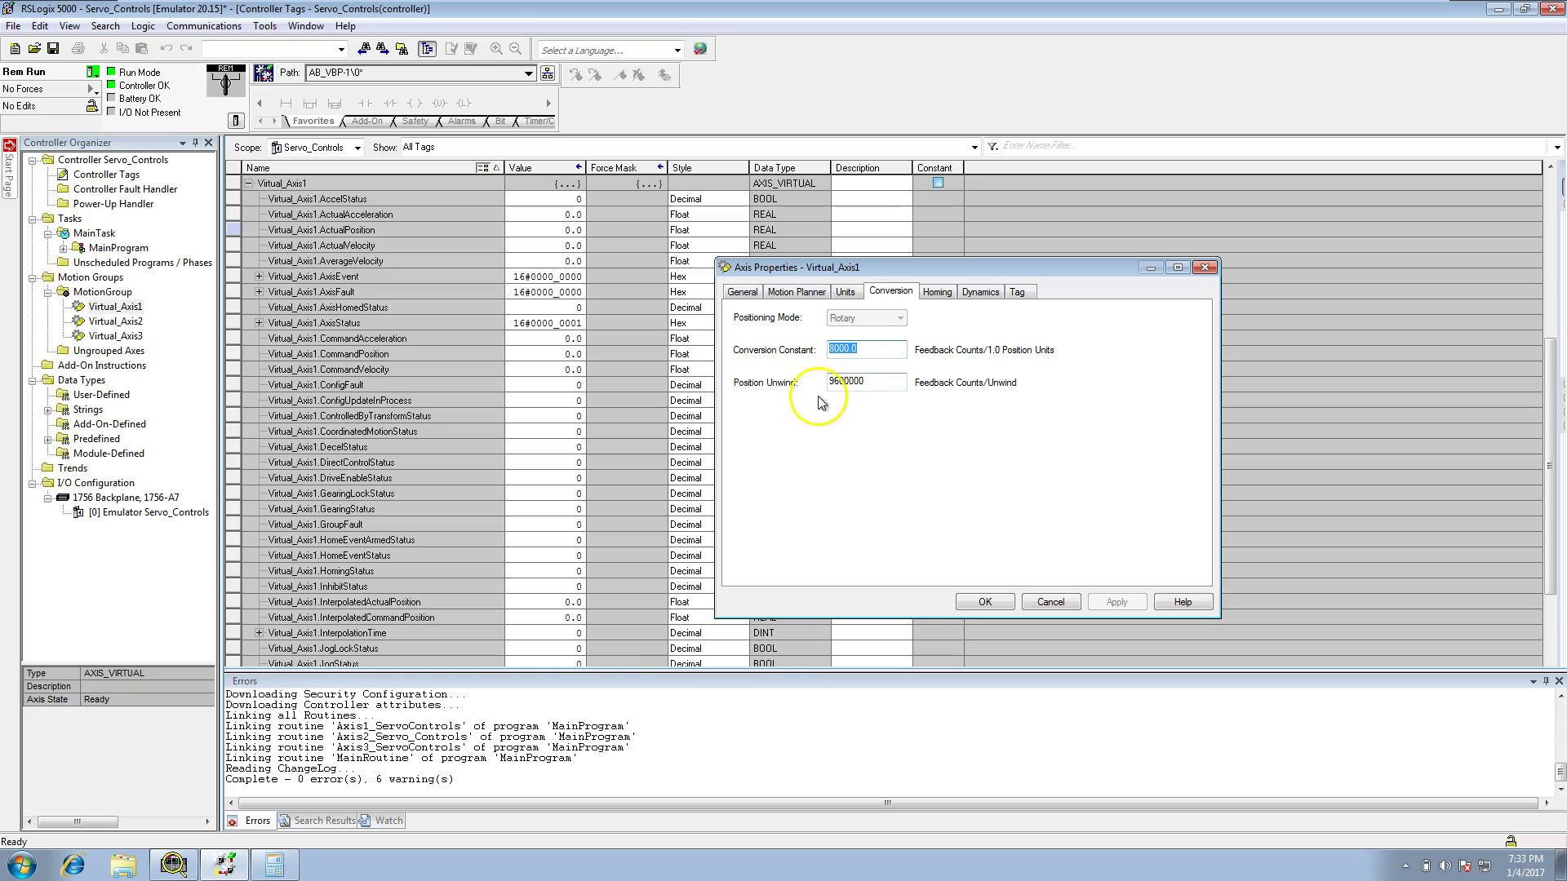
Step: Open the motion direct commands for Virtual_Axis1, then execute a Motion Axis Shutdown Reset (MASR) and a Motion Axis Home (MAH)
{"action": "right_click", "coordinate": [130, 310]}
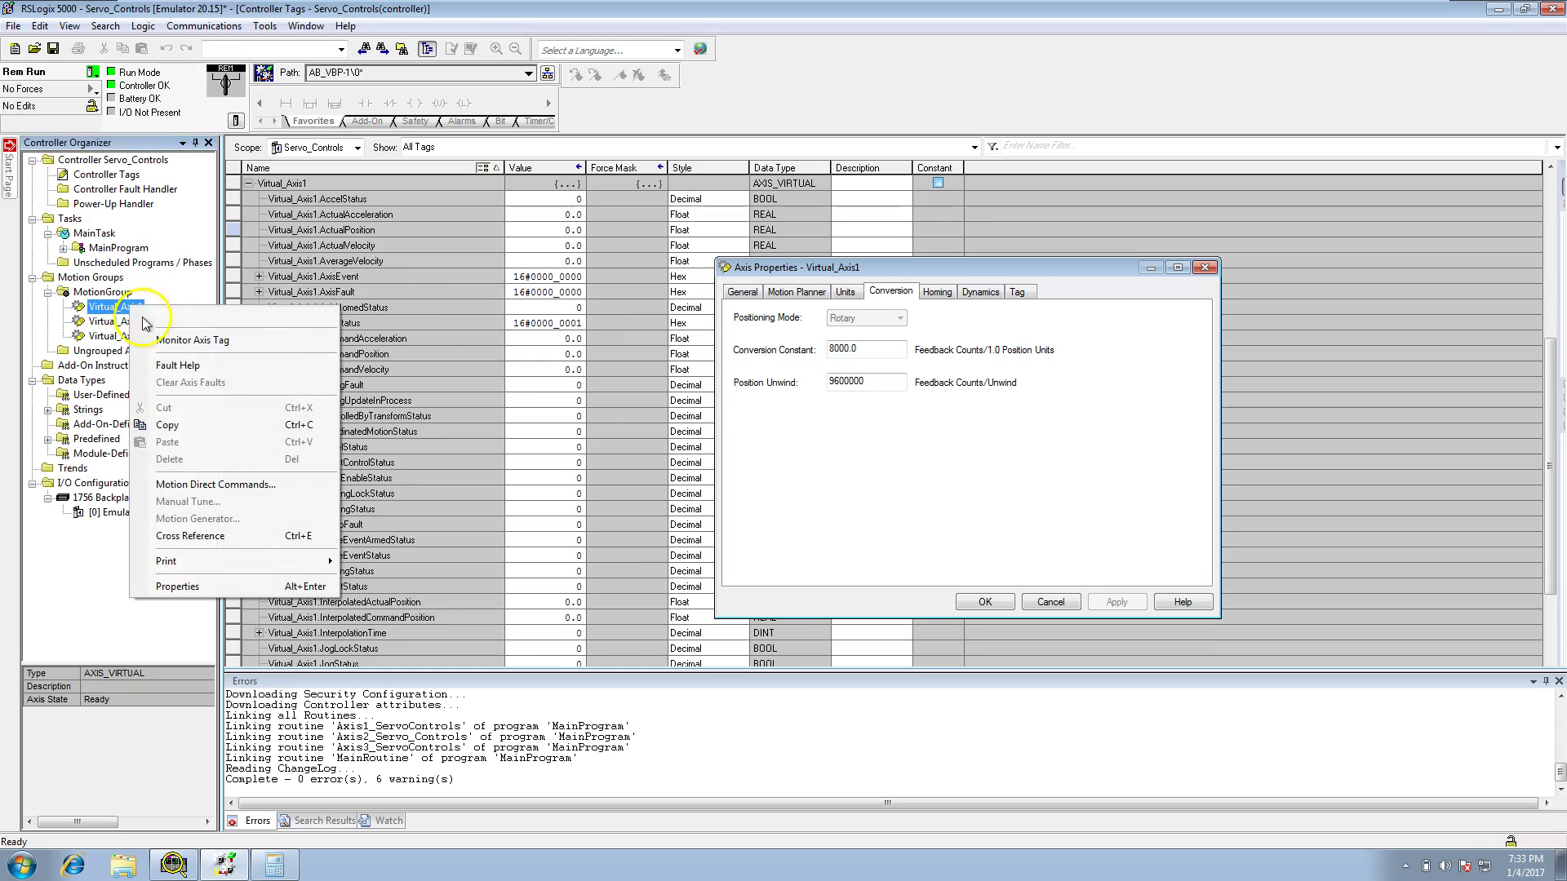
{"action": "left_click", "coordinate": [279, 483]}
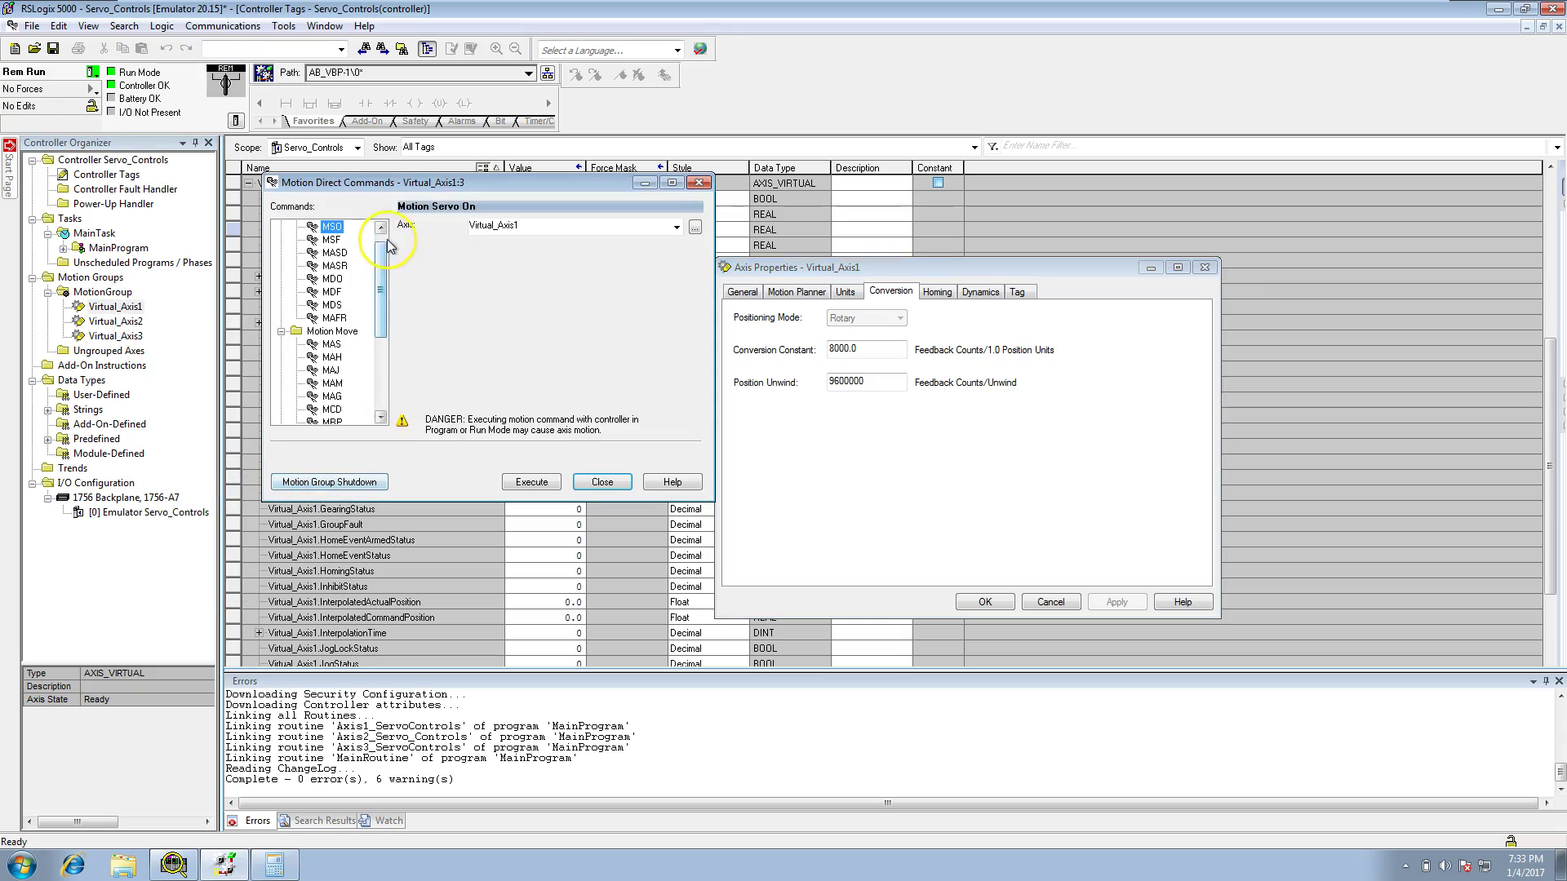
{"action": "left_click_drag", "start_coordinate": [384, 182], "coordinate": [915, 263]}
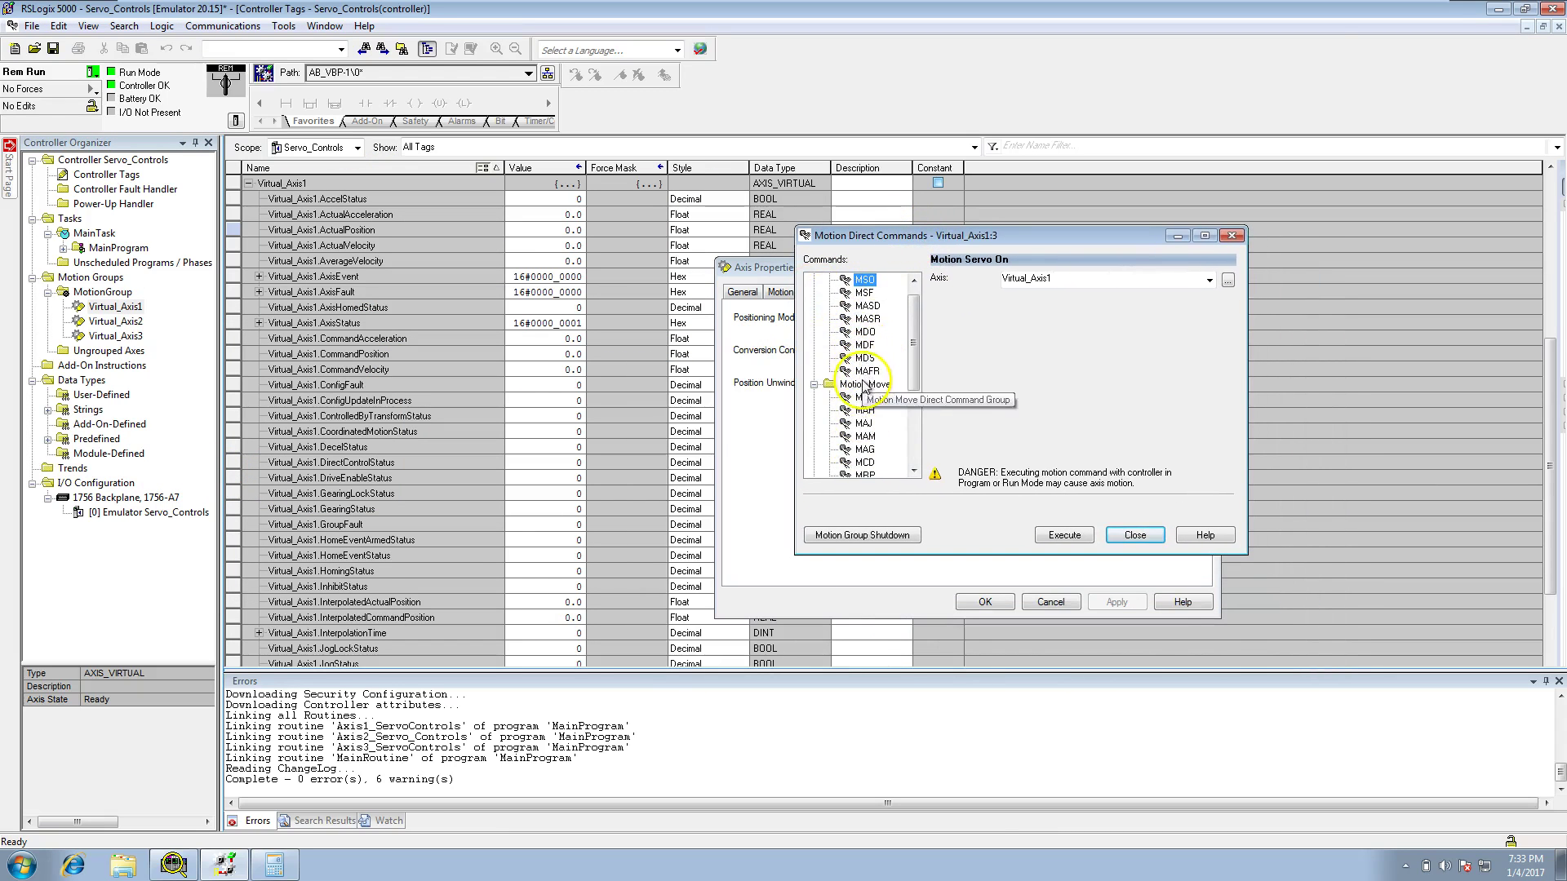
{"action": "left_click", "coordinate": [863, 322]}
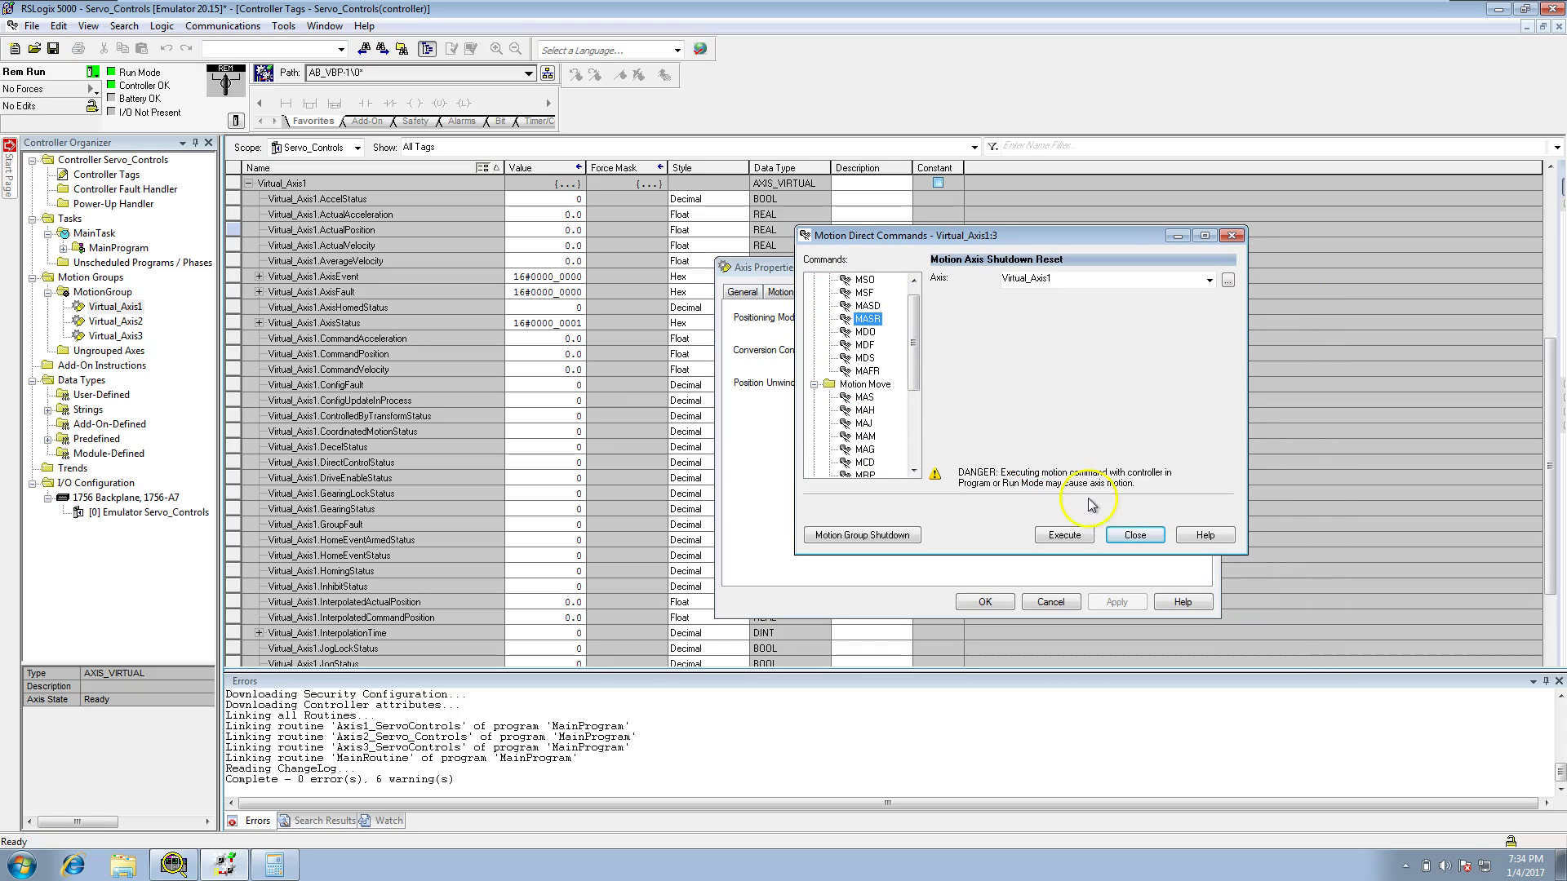
{"action": "left_click", "coordinate": [1064, 534]}
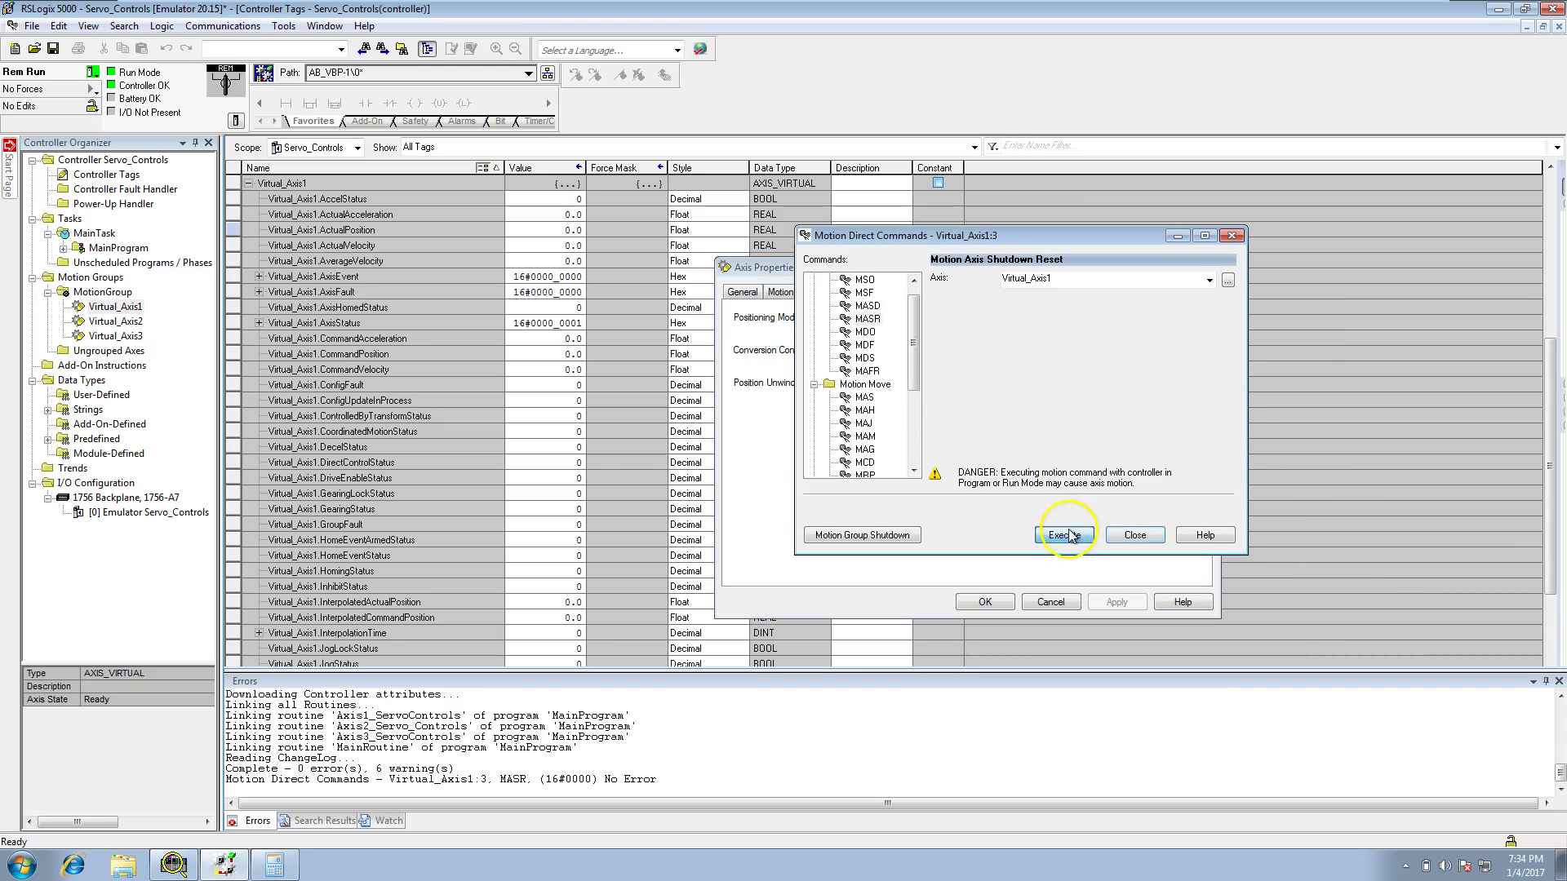
{"action": "left_click", "coordinate": [865, 411]}
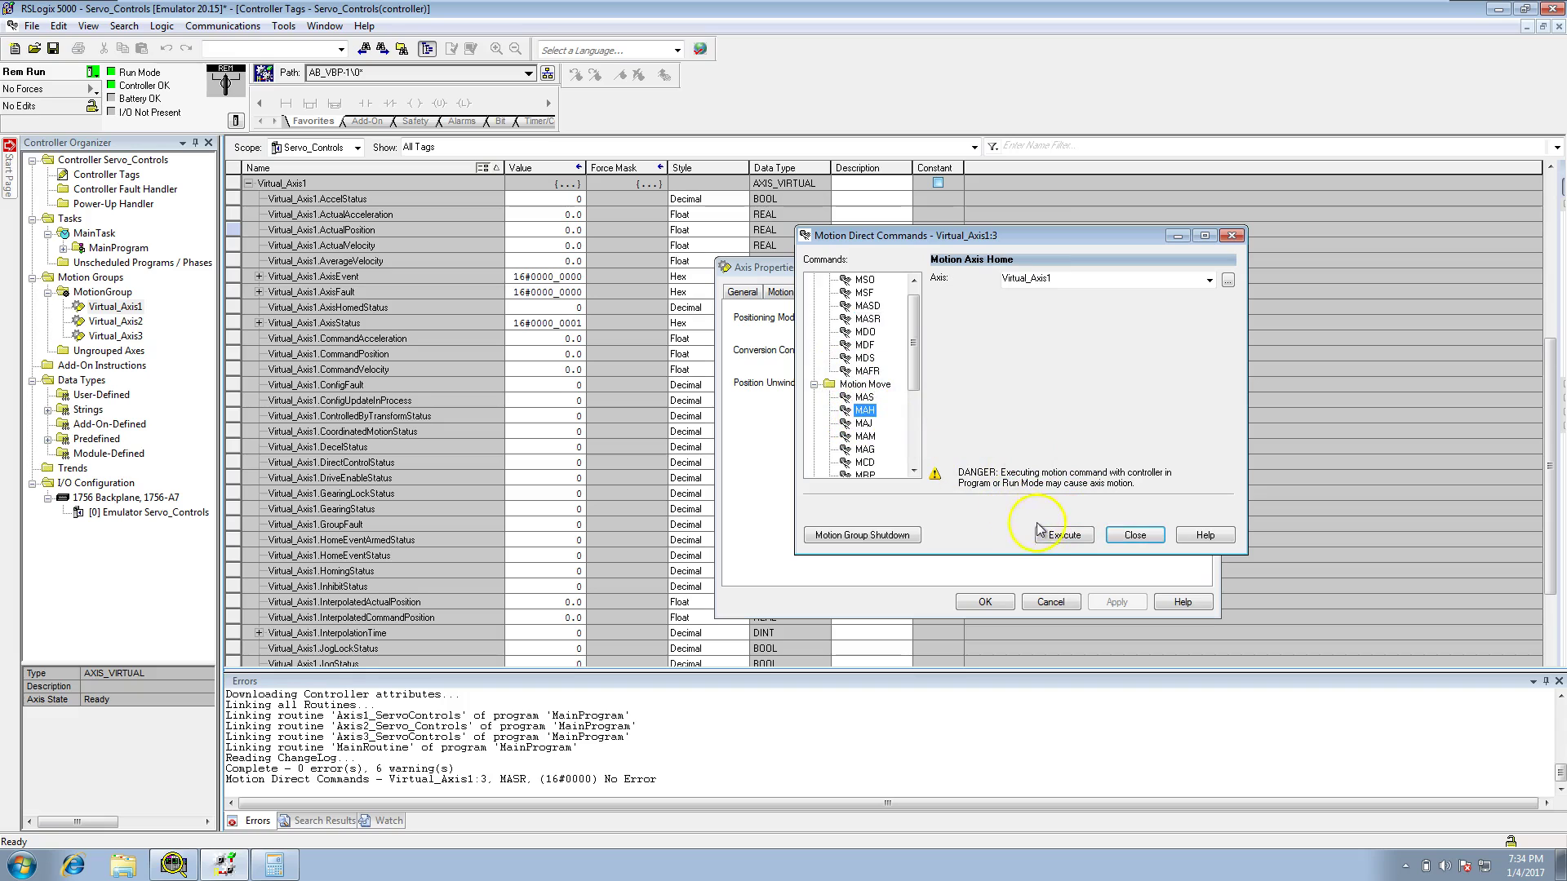
{"action": "left_click", "coordinate": [1063, 535]}
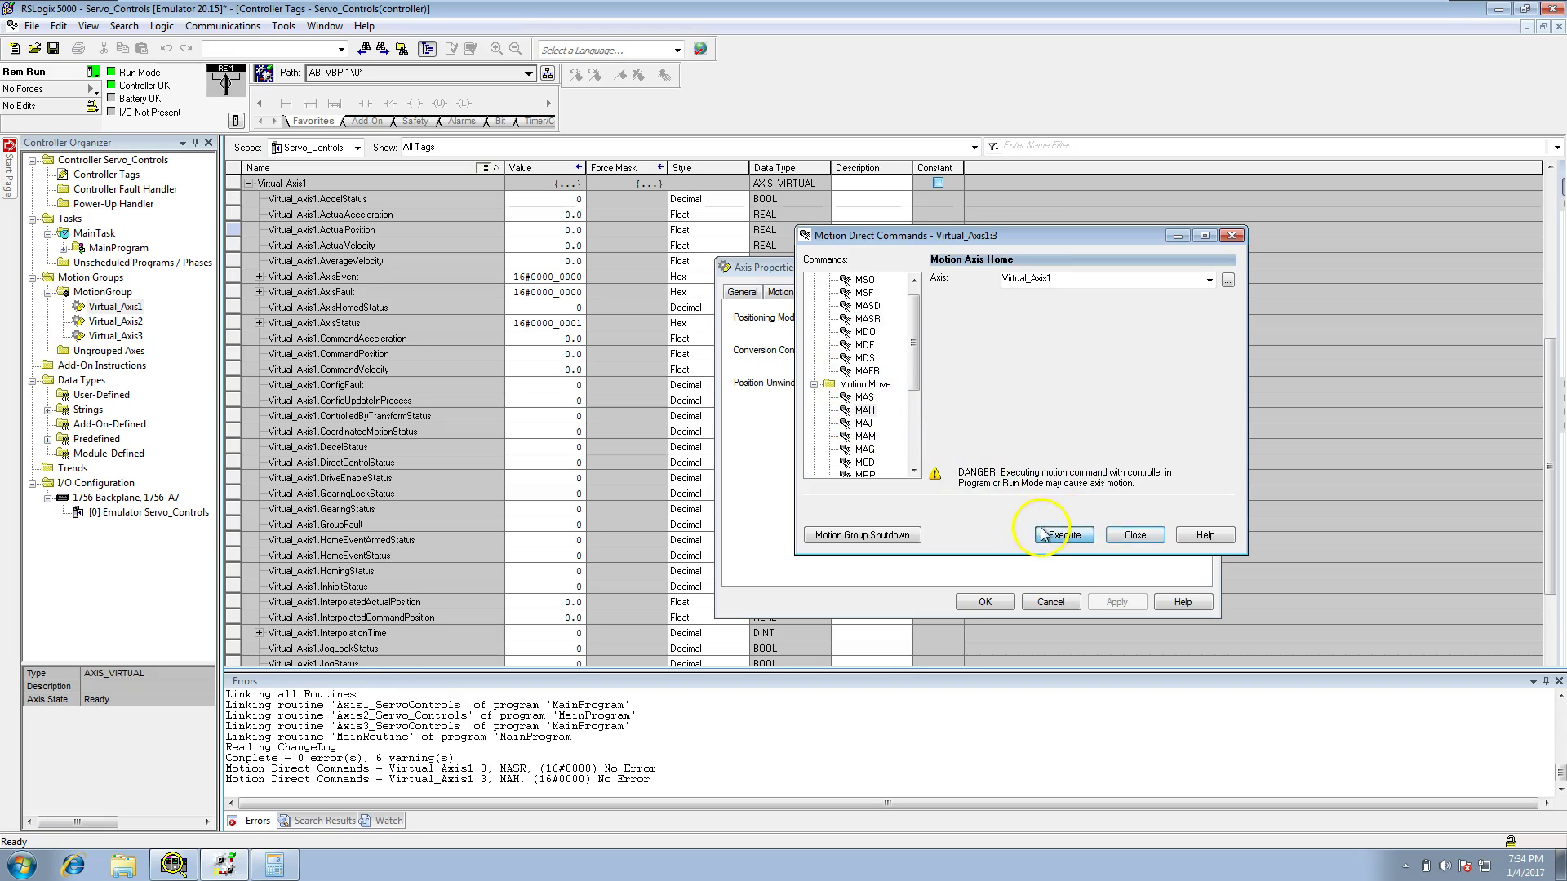
Step: Jog Virtual_Axis1 forward at 25 units per sec with a Motion Axis Jog (MAJ) and observe its ActualPosition rollover beside the conversion settings
{"action": "left_click", "coordinate": [864, 422]}
{"action": "left_click", "coordinate": [1099, 329]}
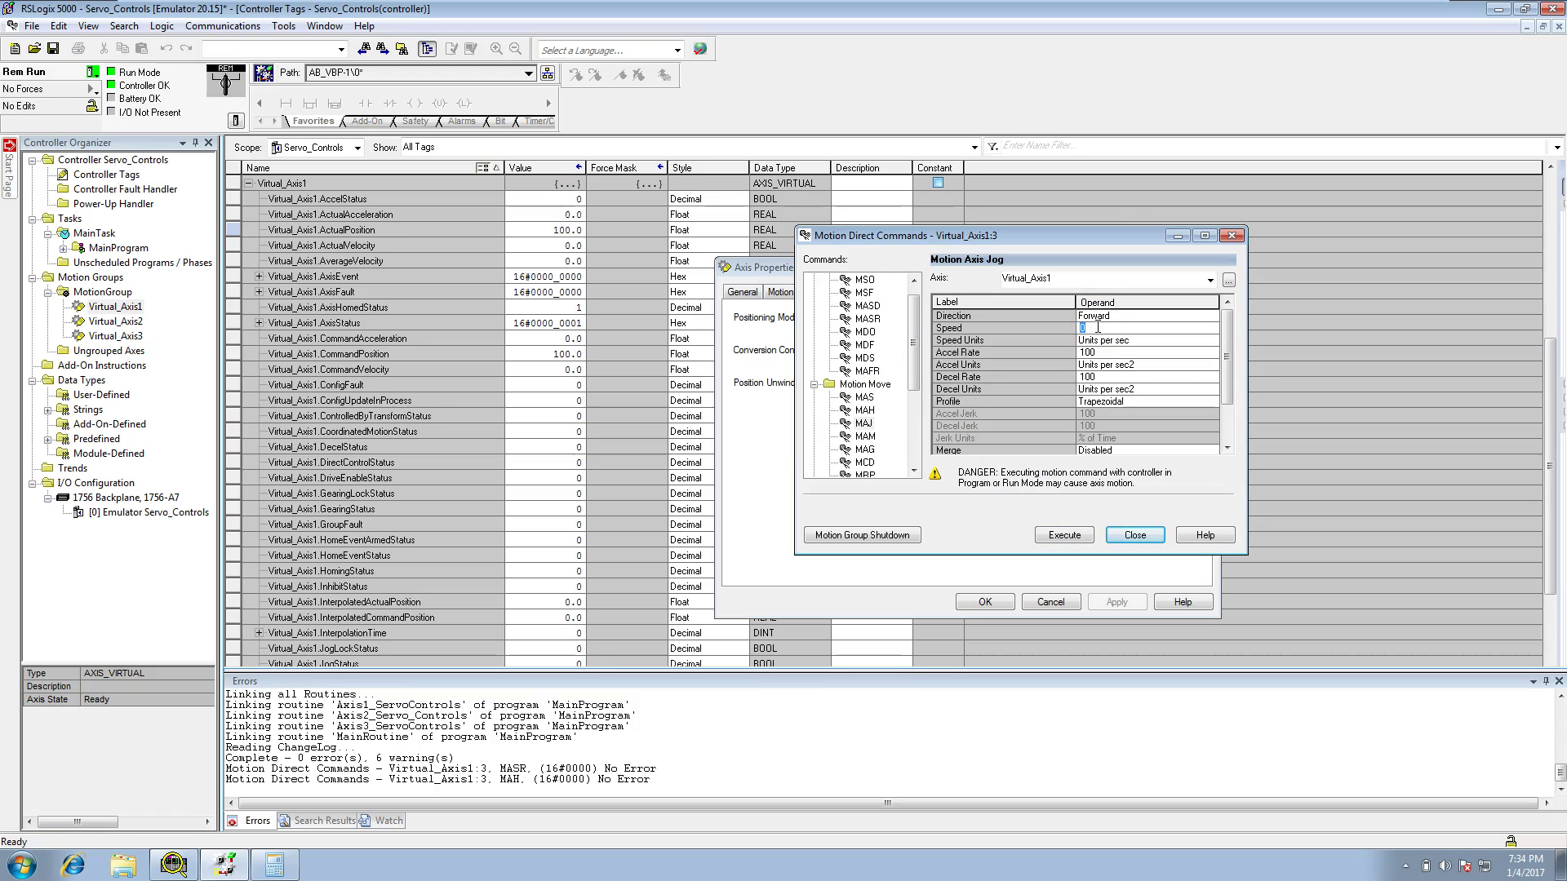
{"action": "left_click", "coordinate": [1065, 537]}
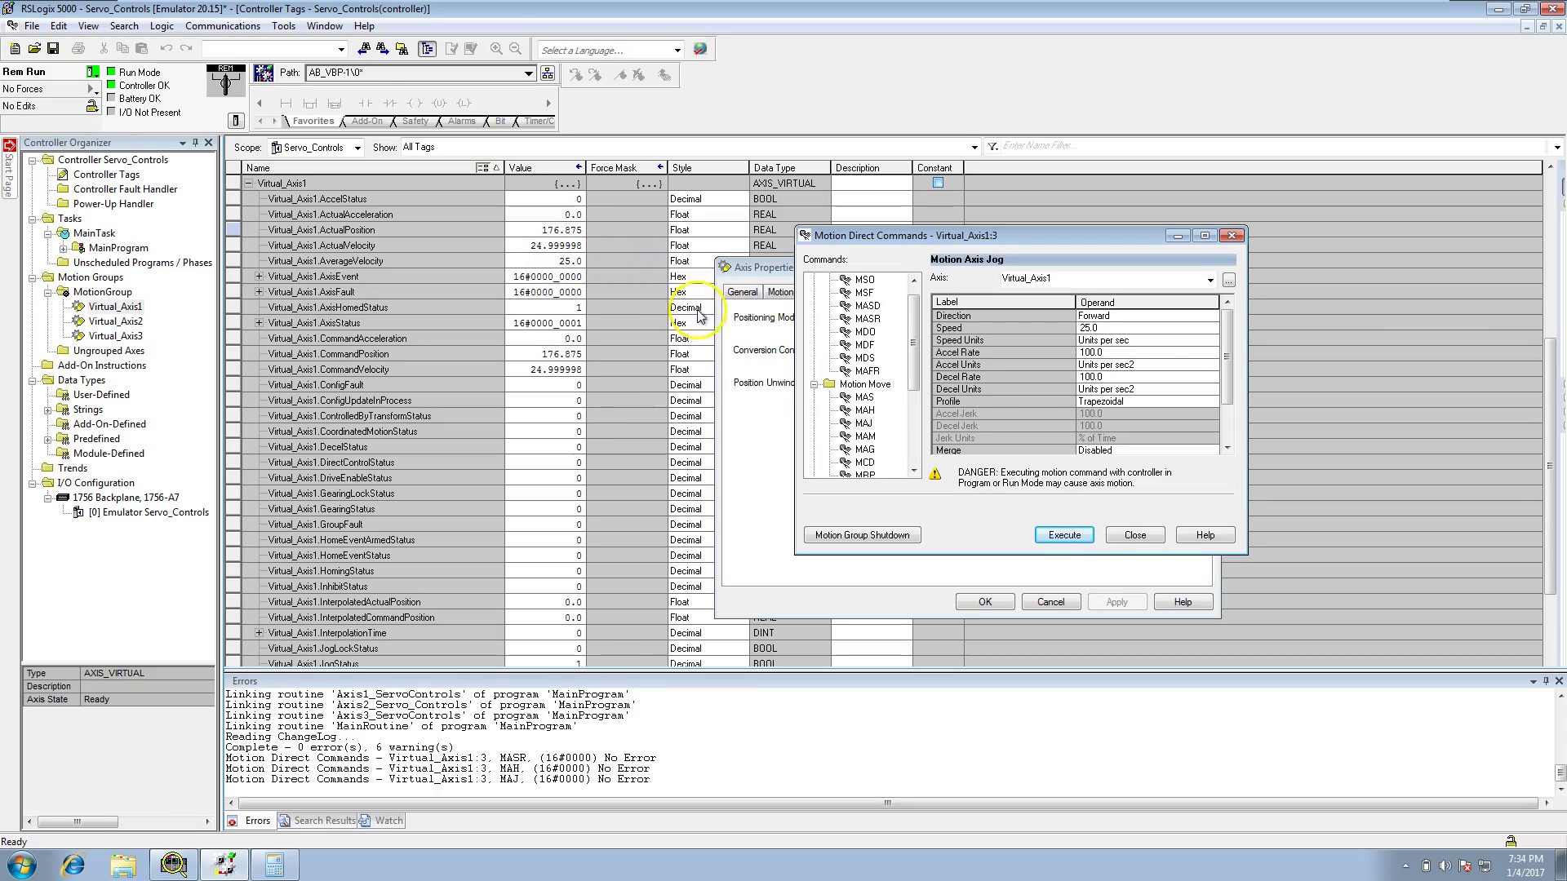
{"action": "left_click_drag", "start_coordinate": [835, 240], "coordinate": [1111, 282]}
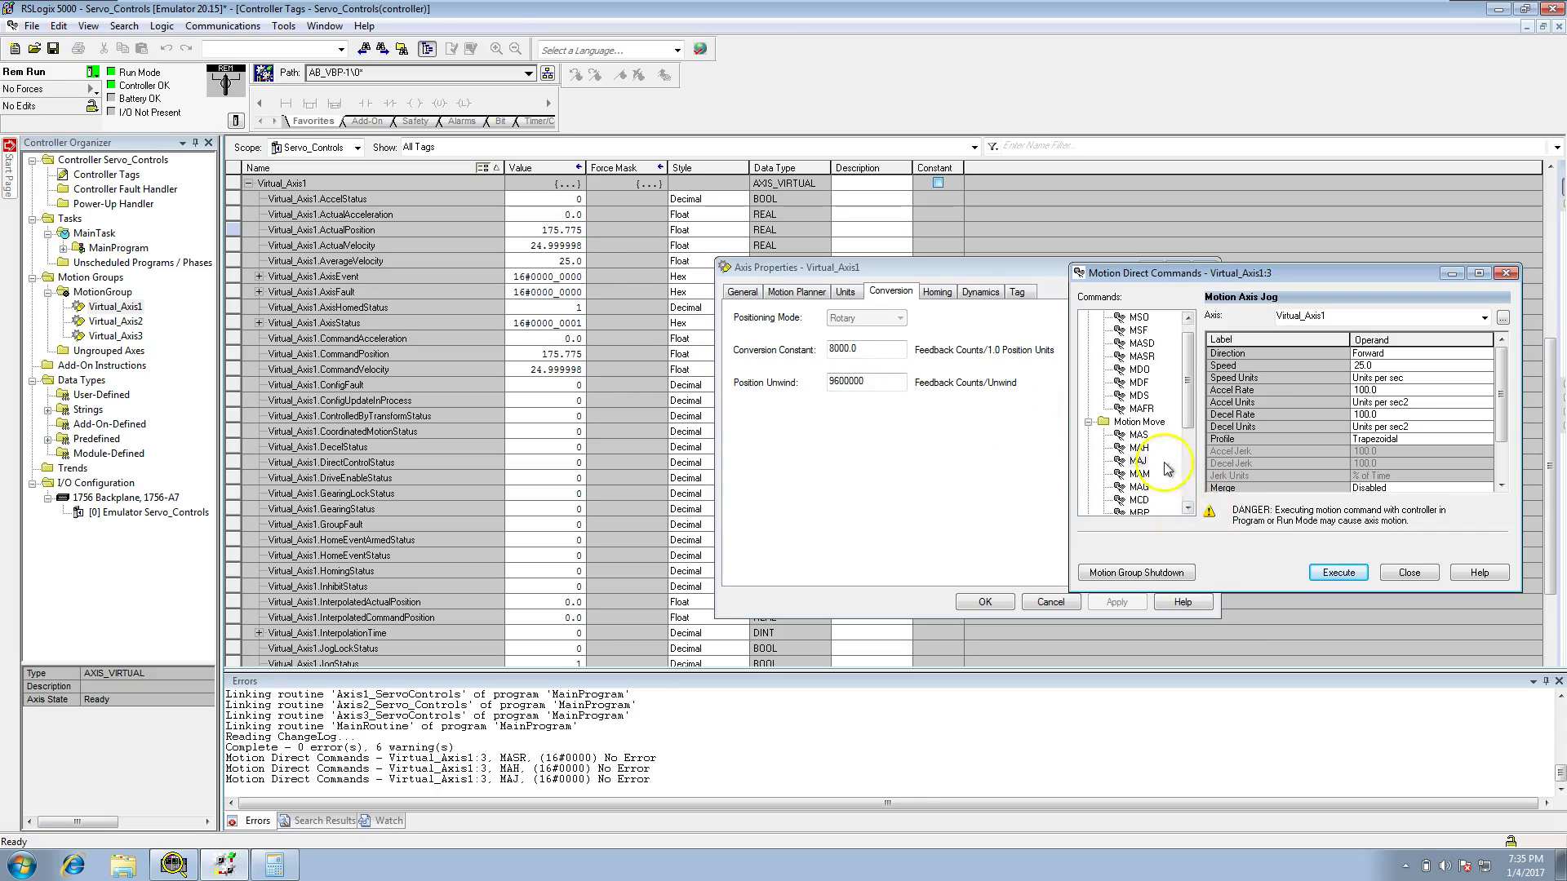
Step: Execute a Motion Axis Stop (MAS) with stop type All on Virtual_Axis1 and close the motion direct commands
{"action": "left_click", "coordinate": [1138, 435]}
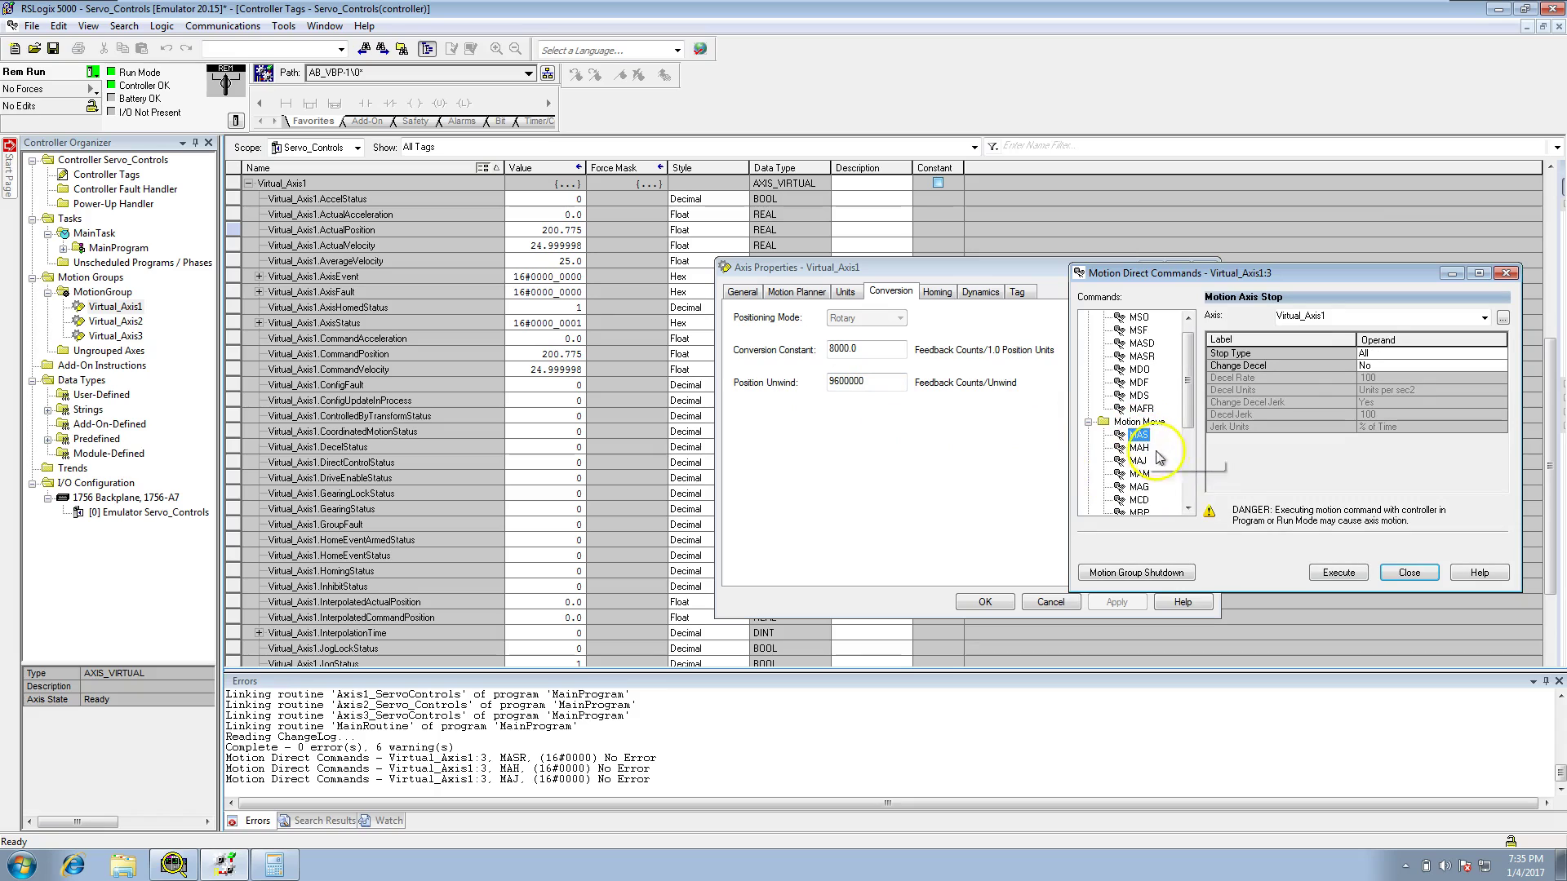
{"action": "left_click", "coordinate": [1339, 572]}
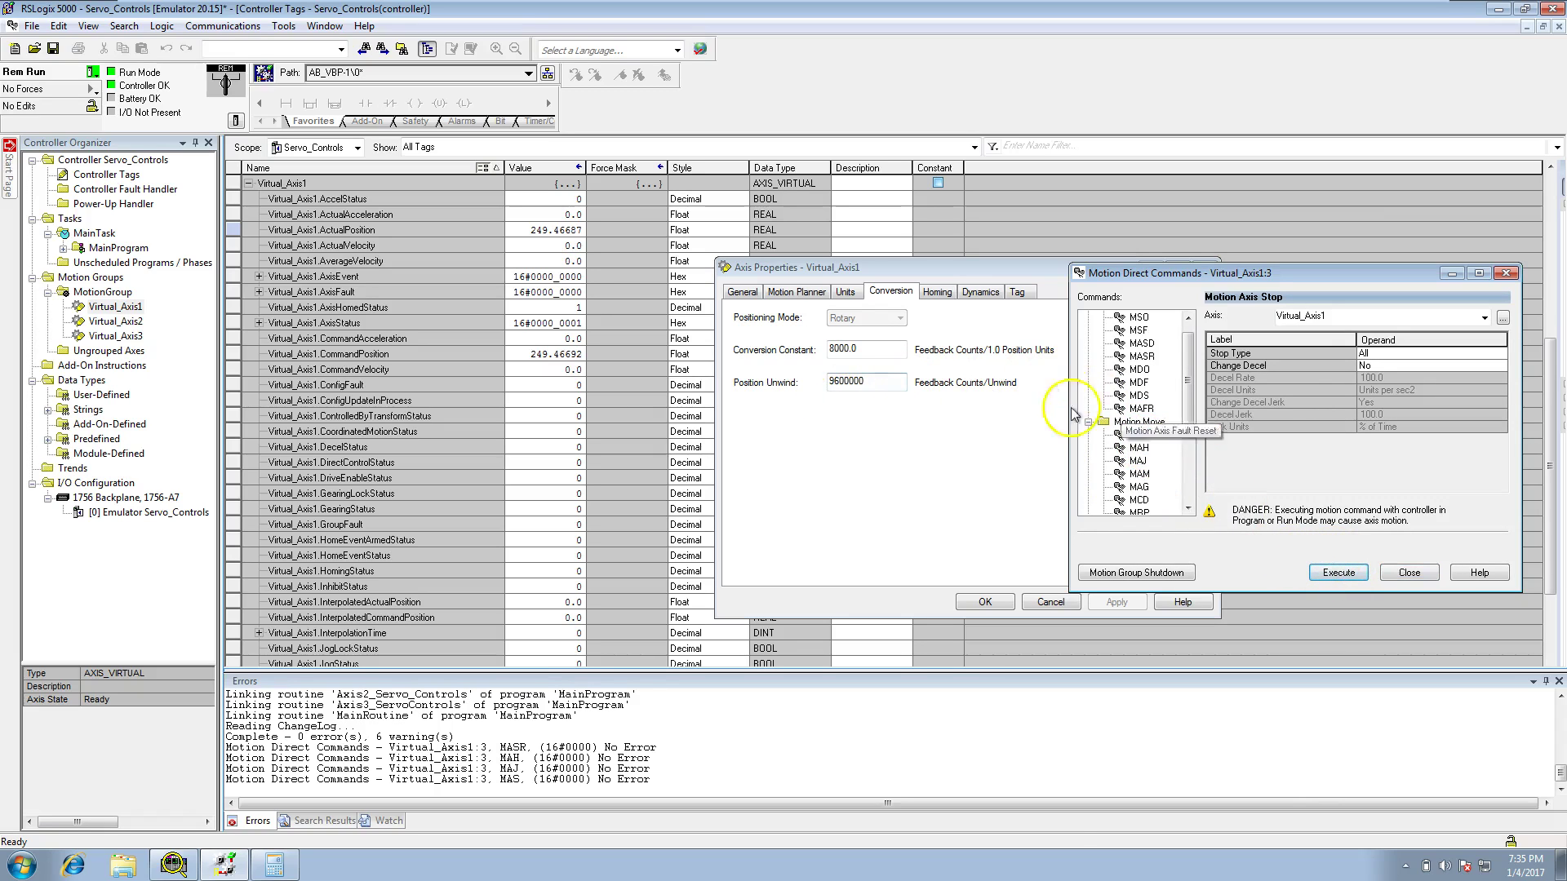
{"action": "left_click", "coordinate": [1405, 574]}
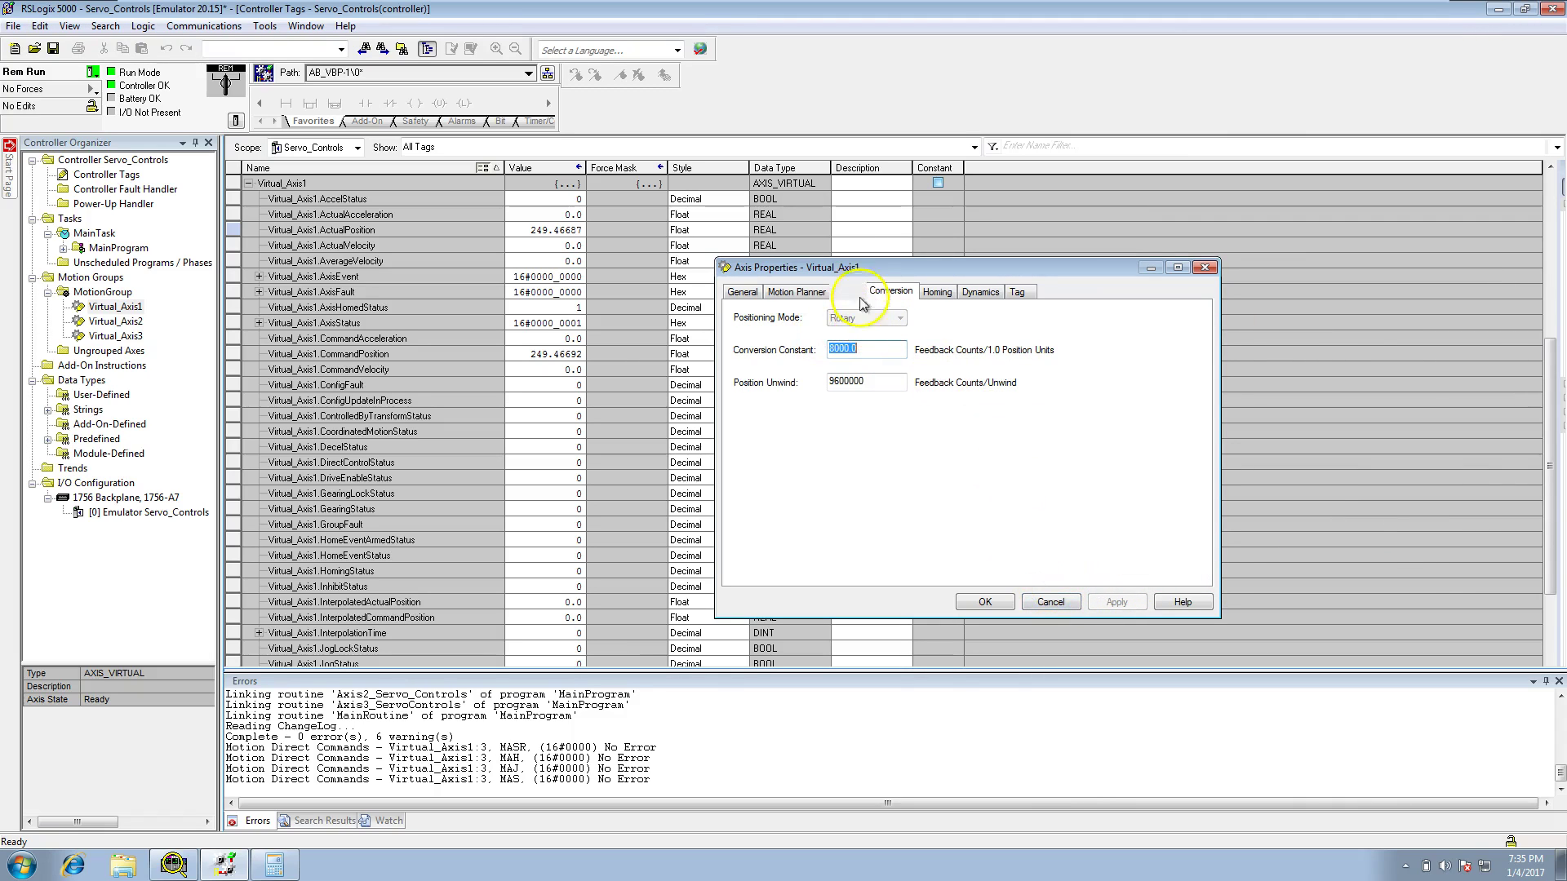
Step: Go offline and set the position units of Virtual_Axis1 to Inches, applying the change
{"action": "left_click_drag", "start_coordinate": [853, 270], "coordinate": [390, 196]}
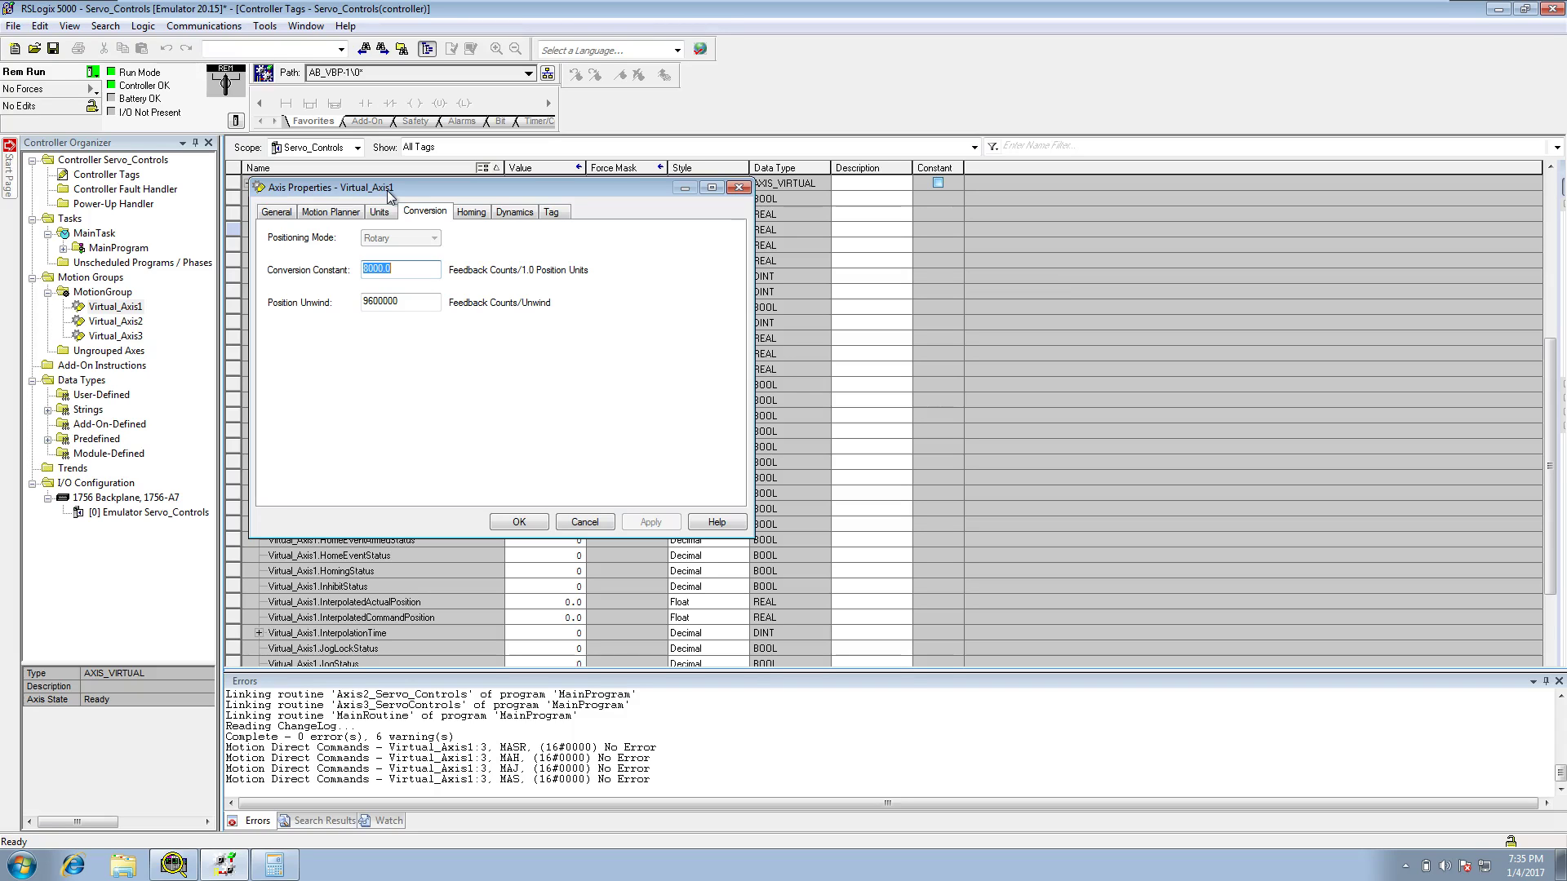
{"action": "left_click", "coordinate": [385, 214]}
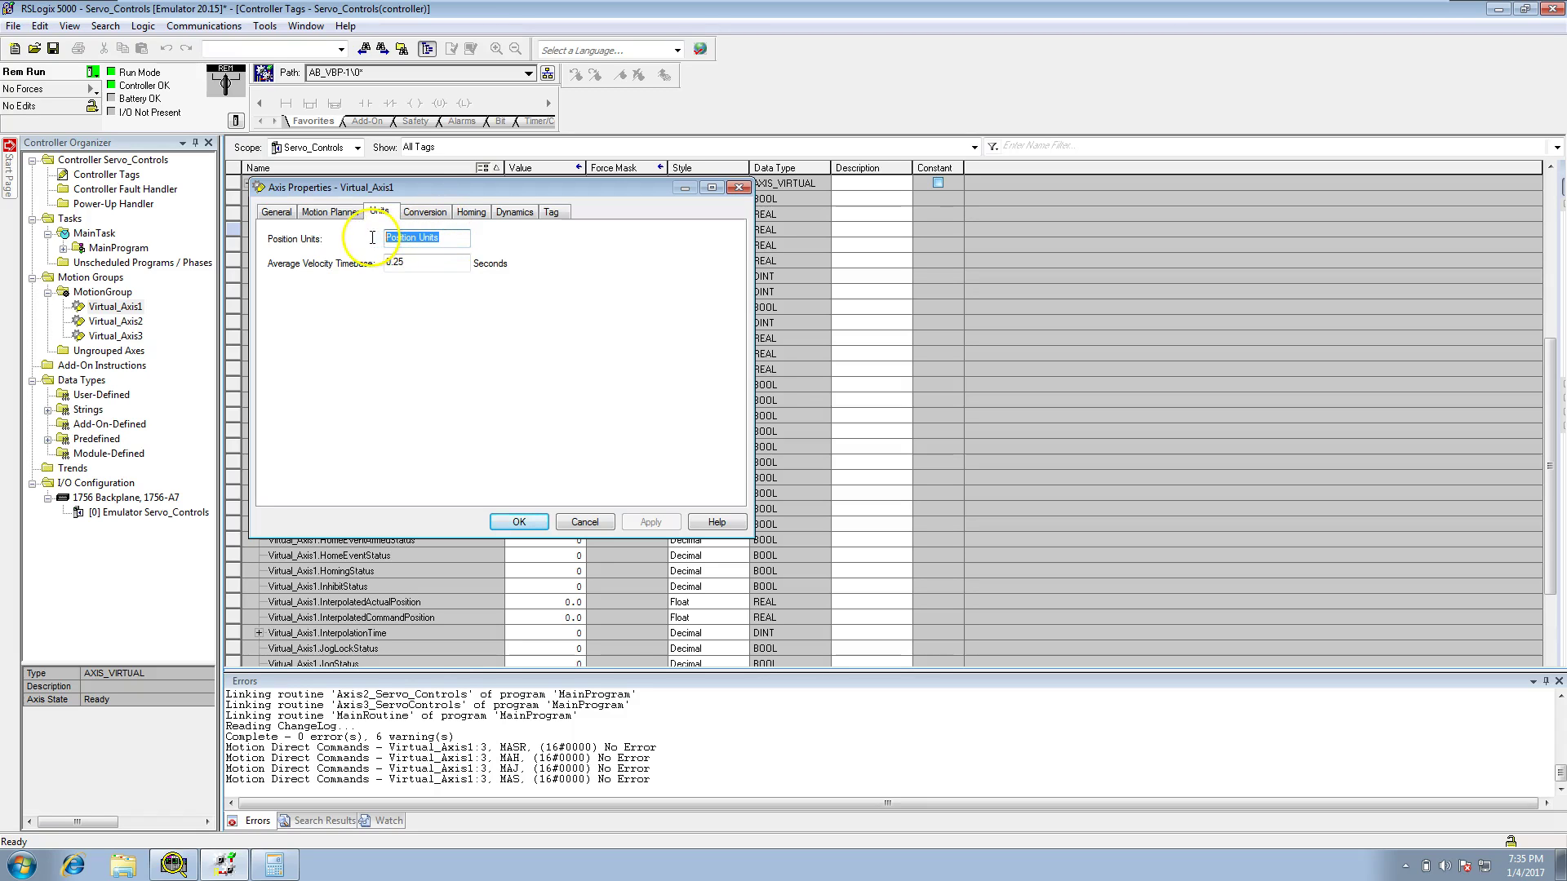
{"action": "left_click", "coordinate": [95, 72]}
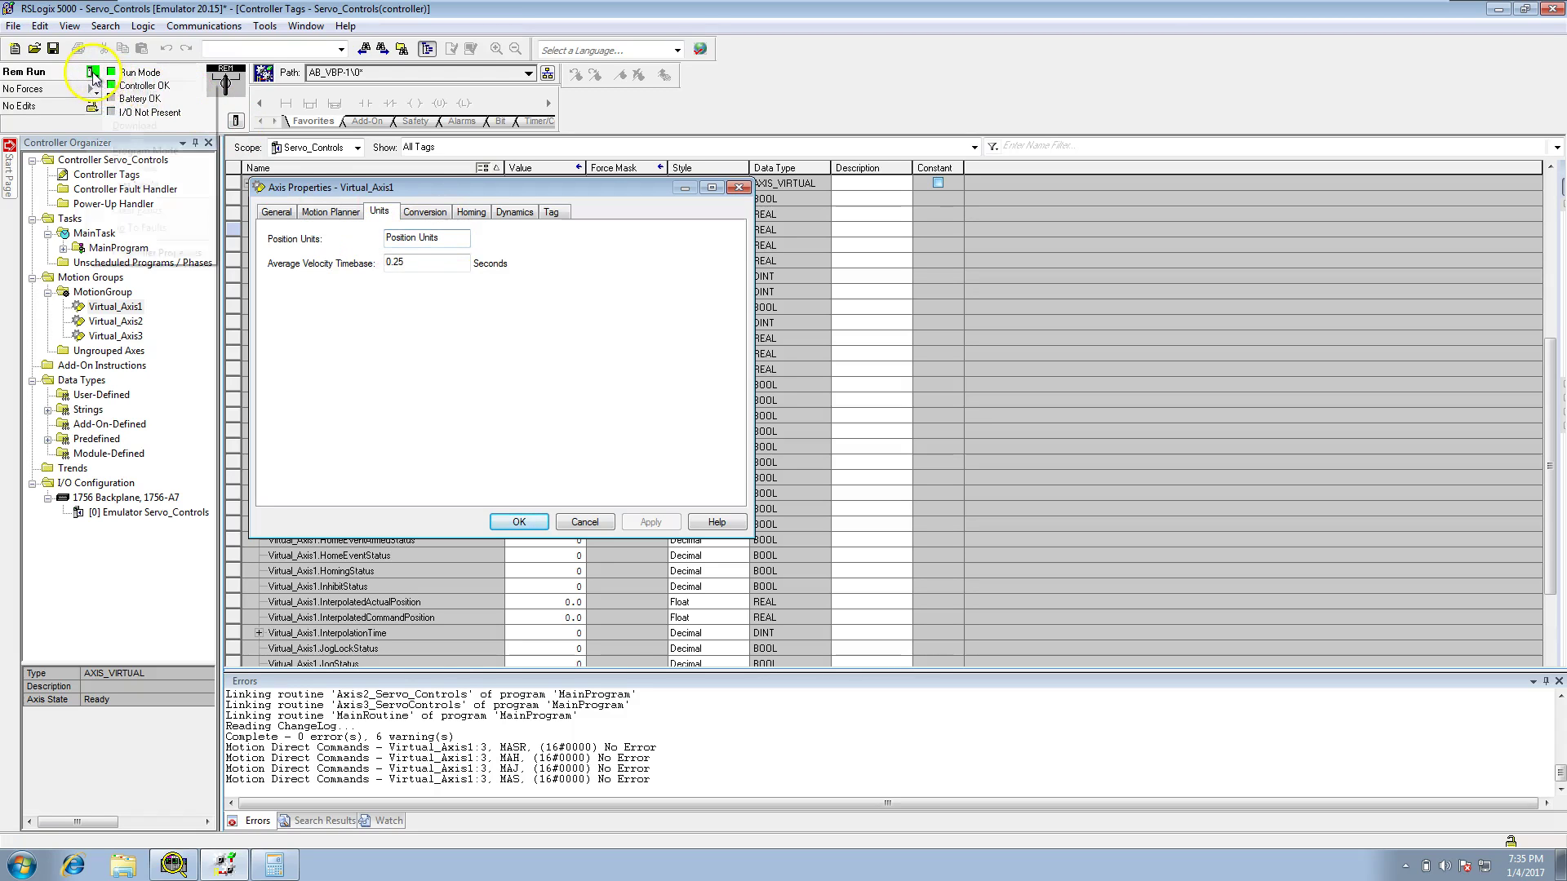
{"action": "left_click", "coordinate": [134, 91]}
{"action": "left_click_drag", "start_coordinate": [465, 238], "coordinate": [375, 238]}
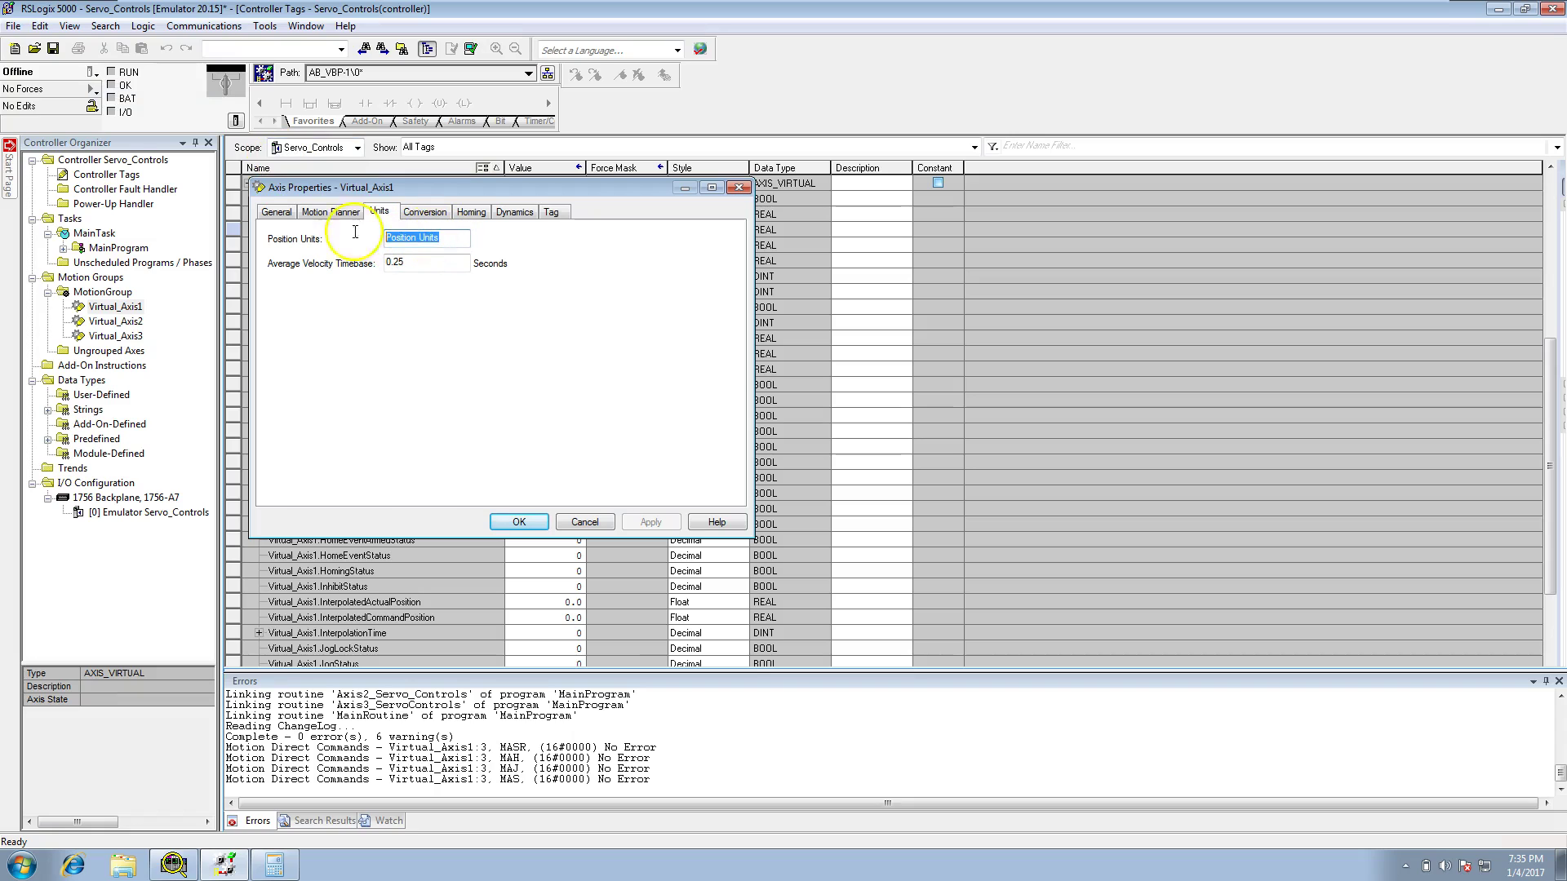
{"action": "type", "text": "IN"}
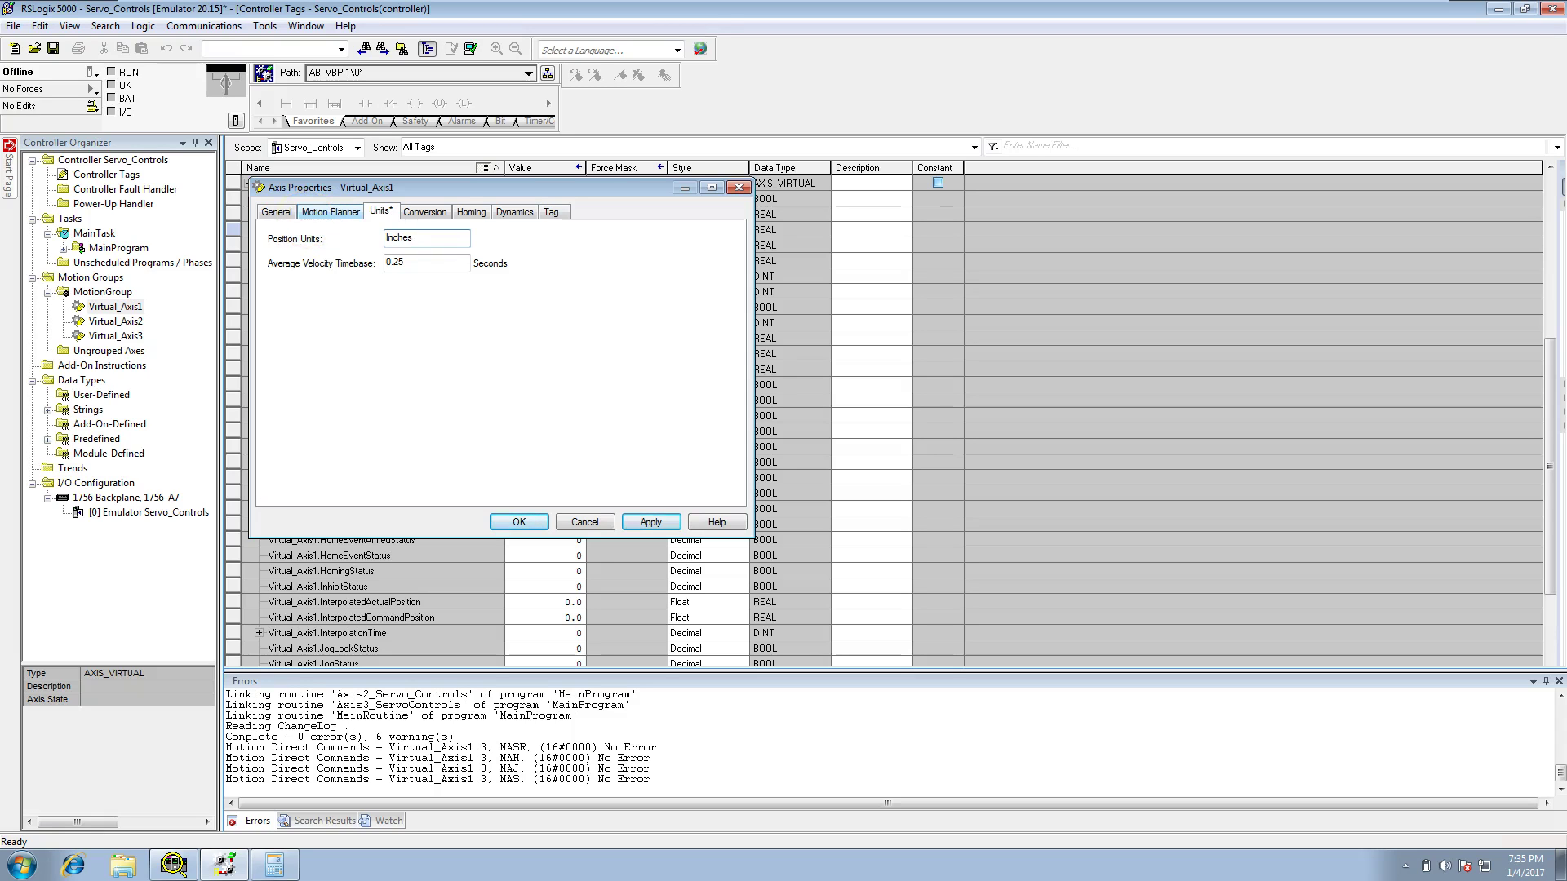
{"action": "left_click", "coordinate": [650, 521]}
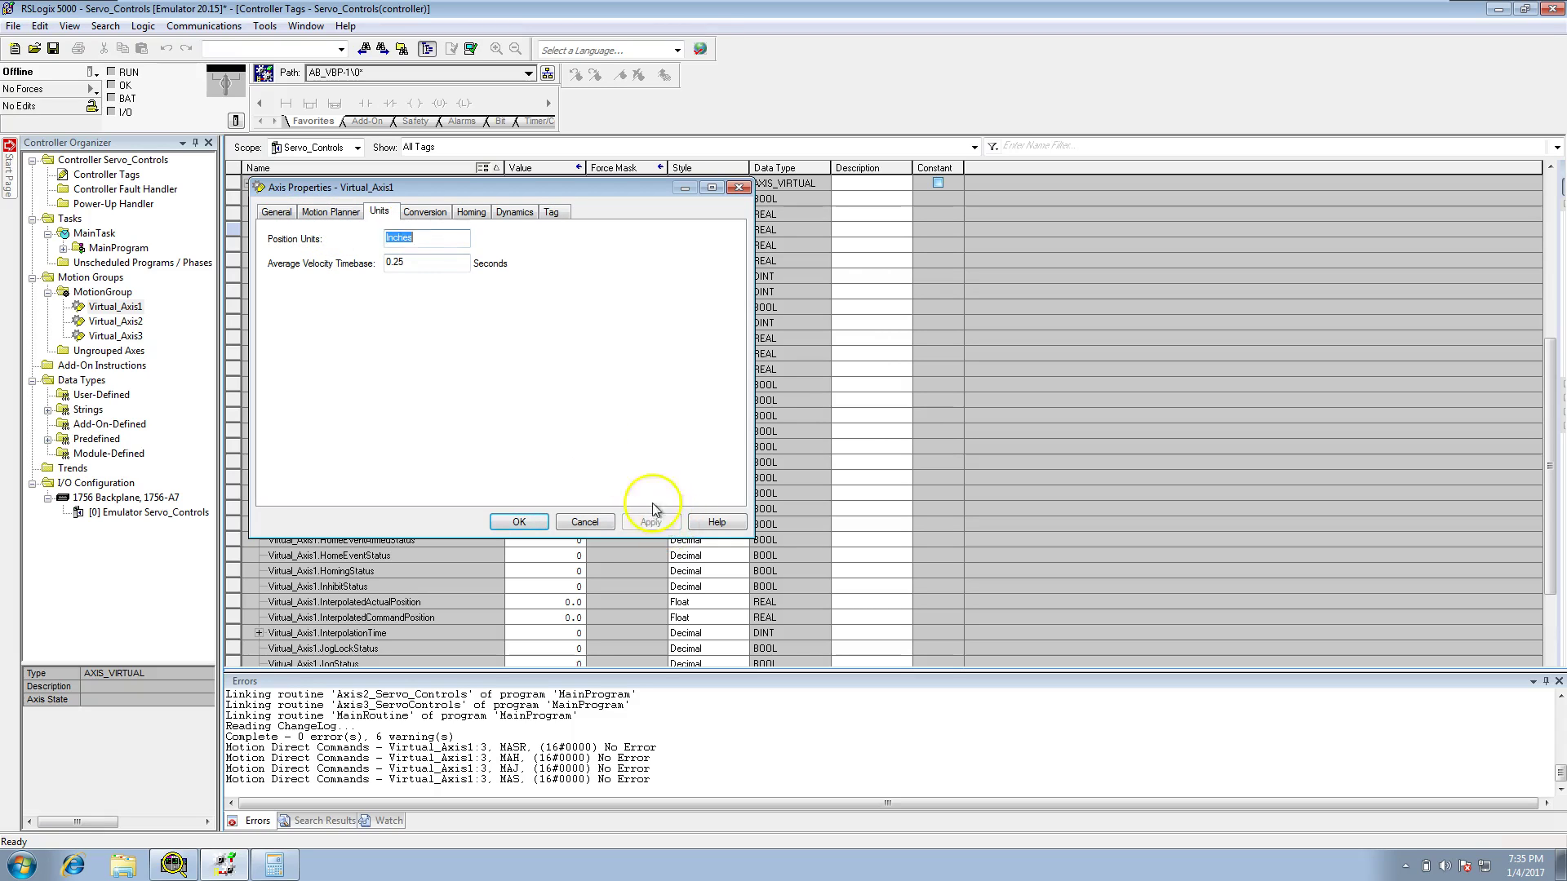
Step: Review the conversion constant and position unwind of Virtual_Axis1 with the Inches unit label against its position tags
{"action": "left_click", "coordinate": [422, 214]}
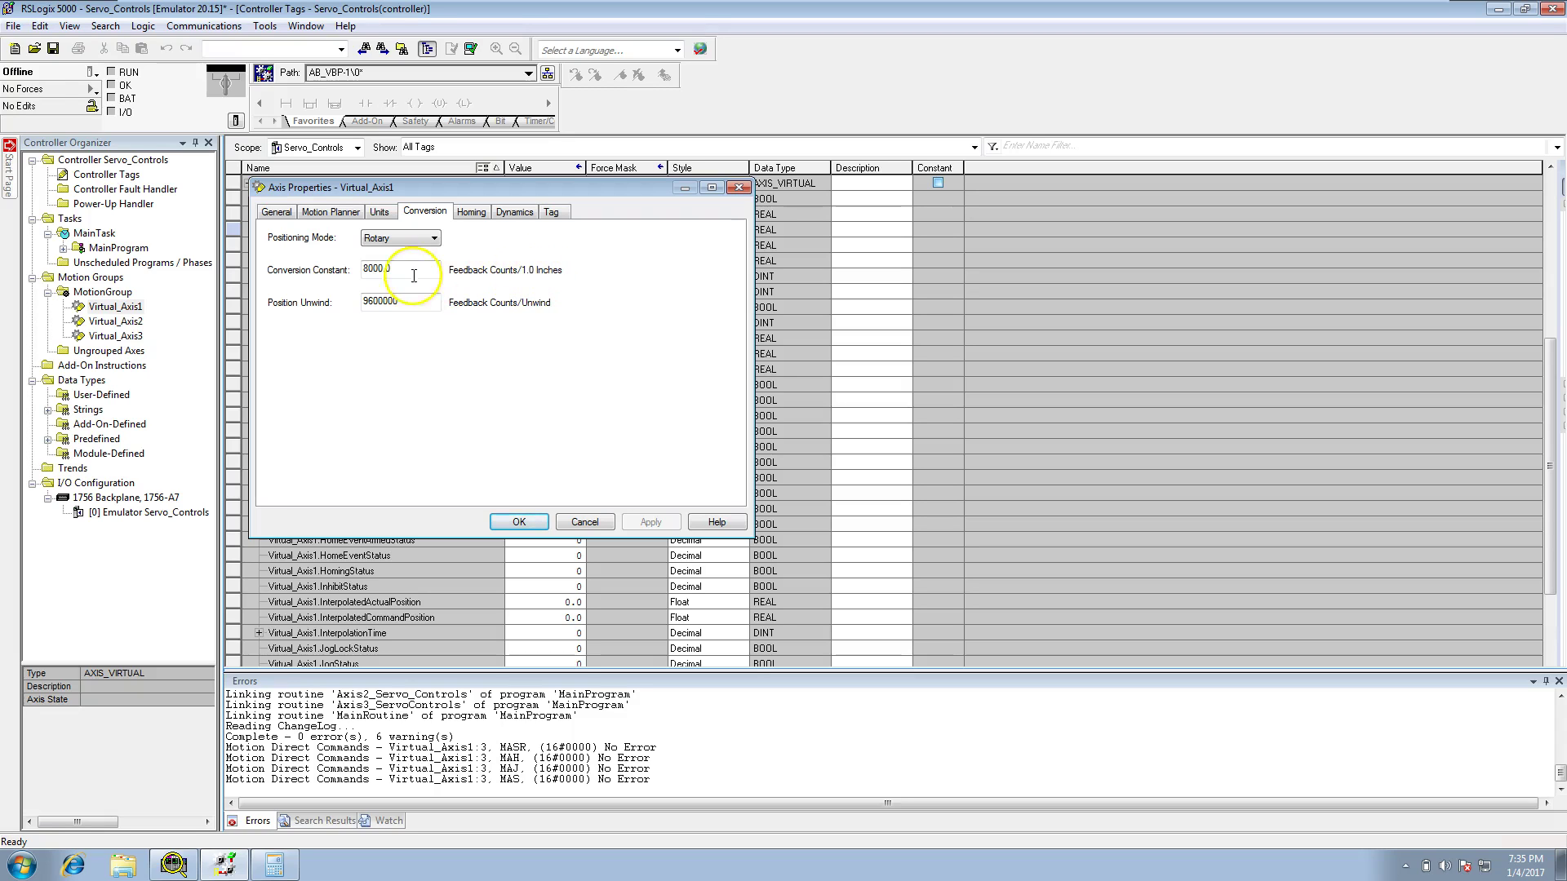
{"action": "left_click_drag", "start_coordinate": [416, 270], "coordinate": [334, 270]}
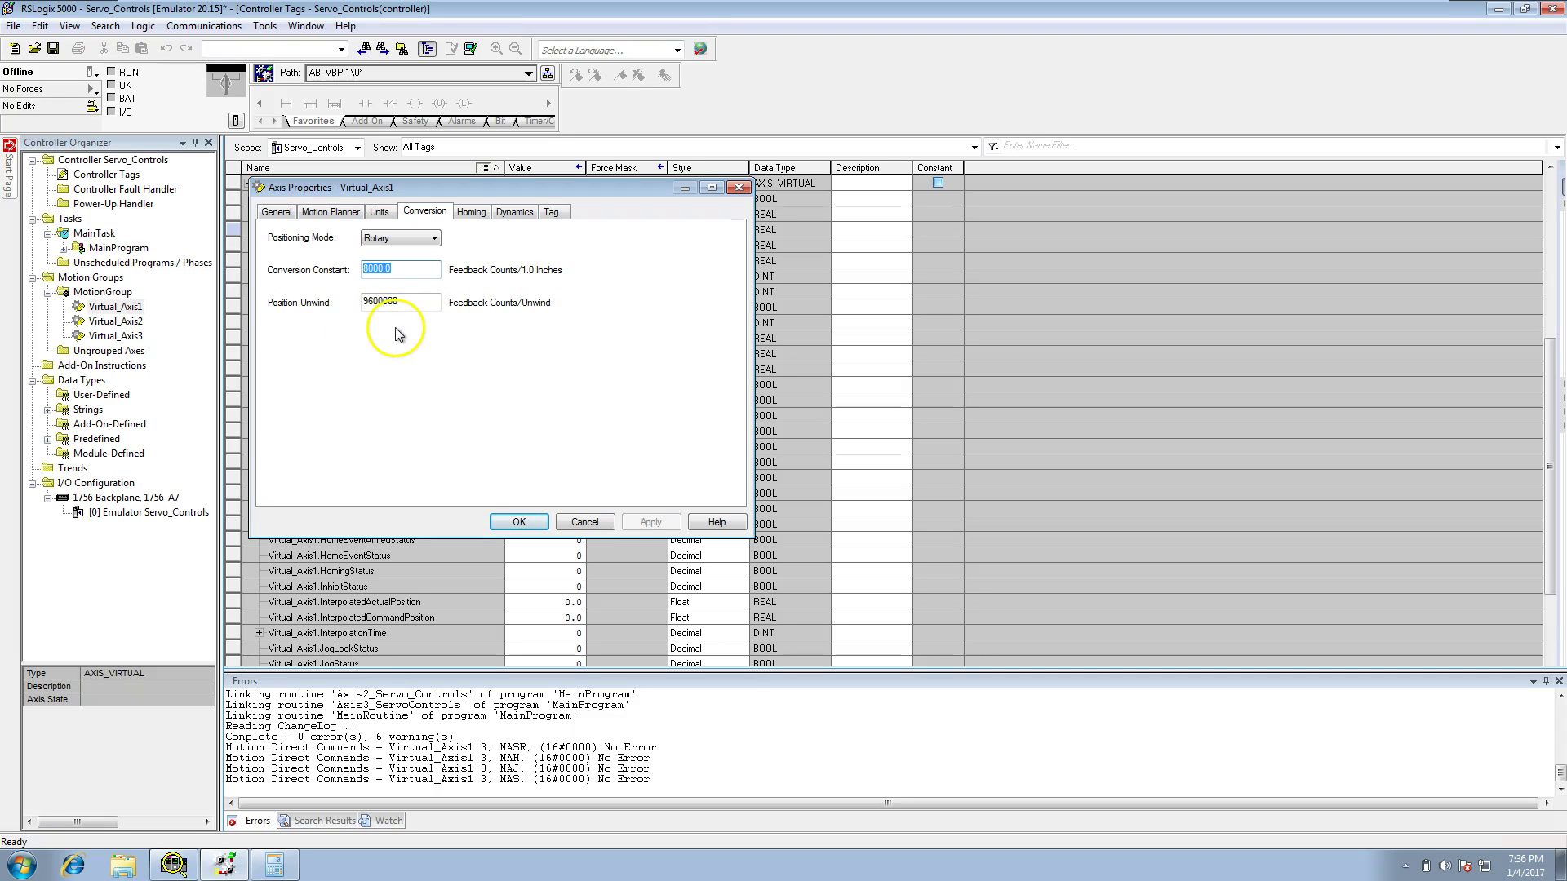
{"action": "double_click", "coordinate": [413, 304]}
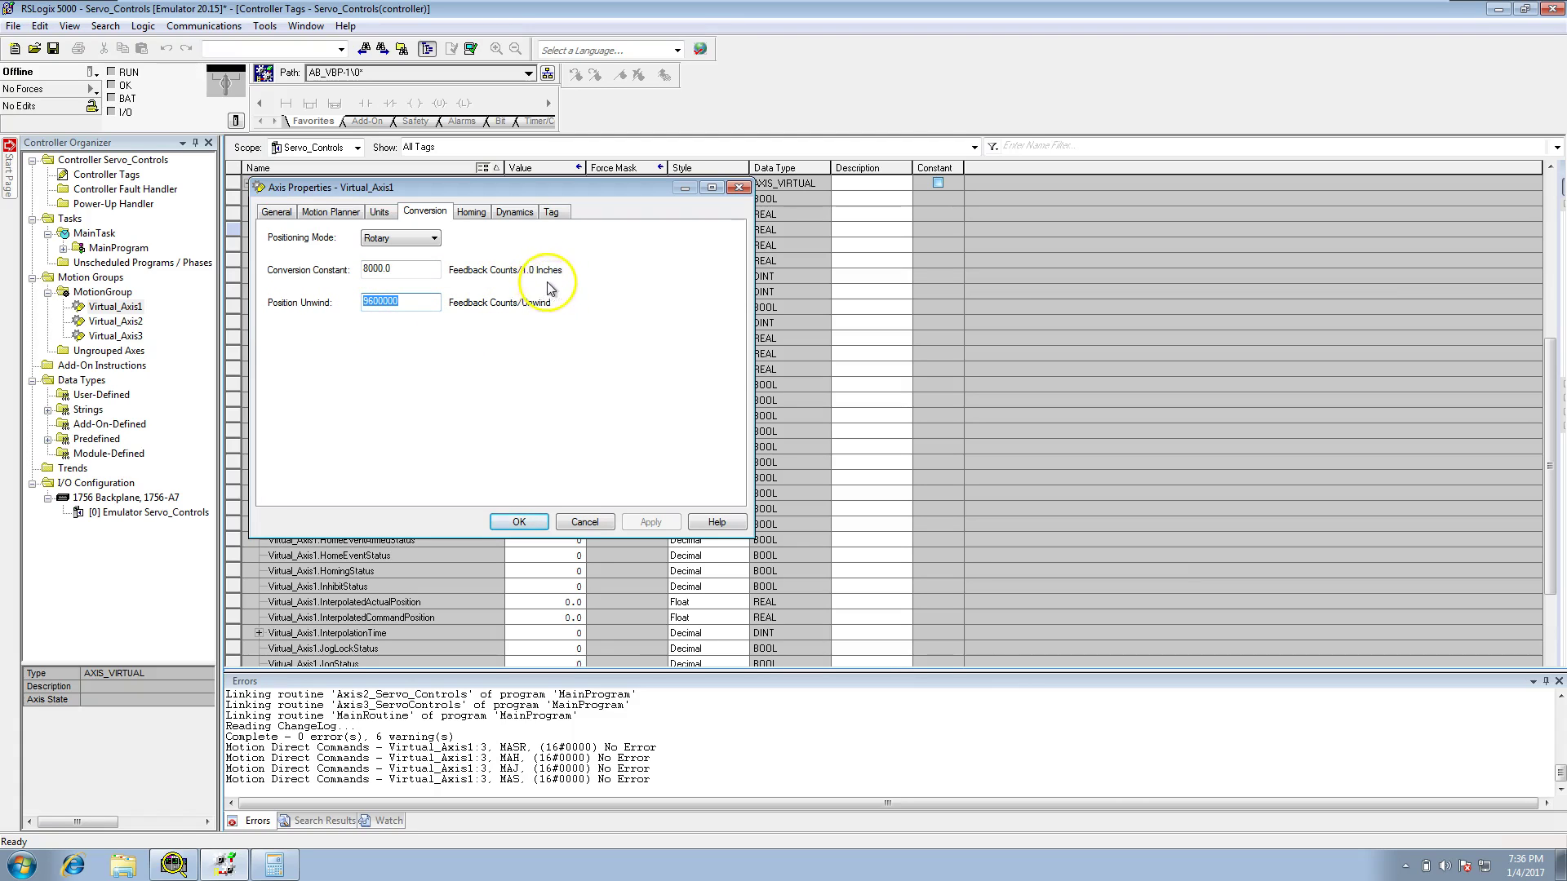
{"action": "left_click_drag", "start_coordinate": [501, 193], "coordinate": [792, 261]}
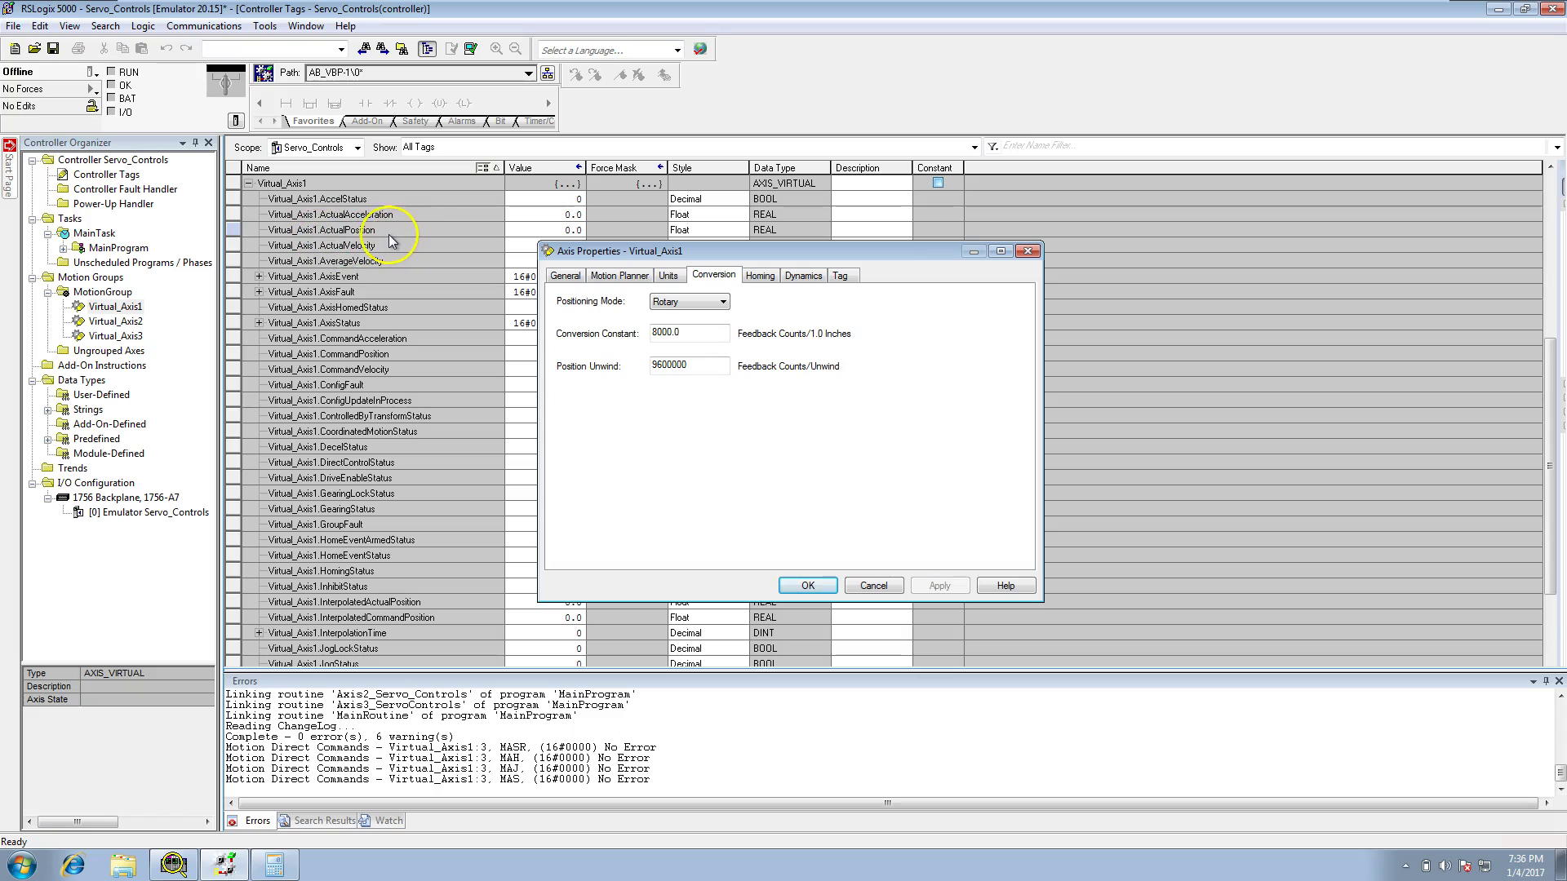
{"action": "left_click", "coordinate": [556, 251]}
{"action": "left_click", "coordinate": [580, 271]}
{"action": "left_click_drag", "start_coordinate": [574, 253], "coordinate": [475, 321]}
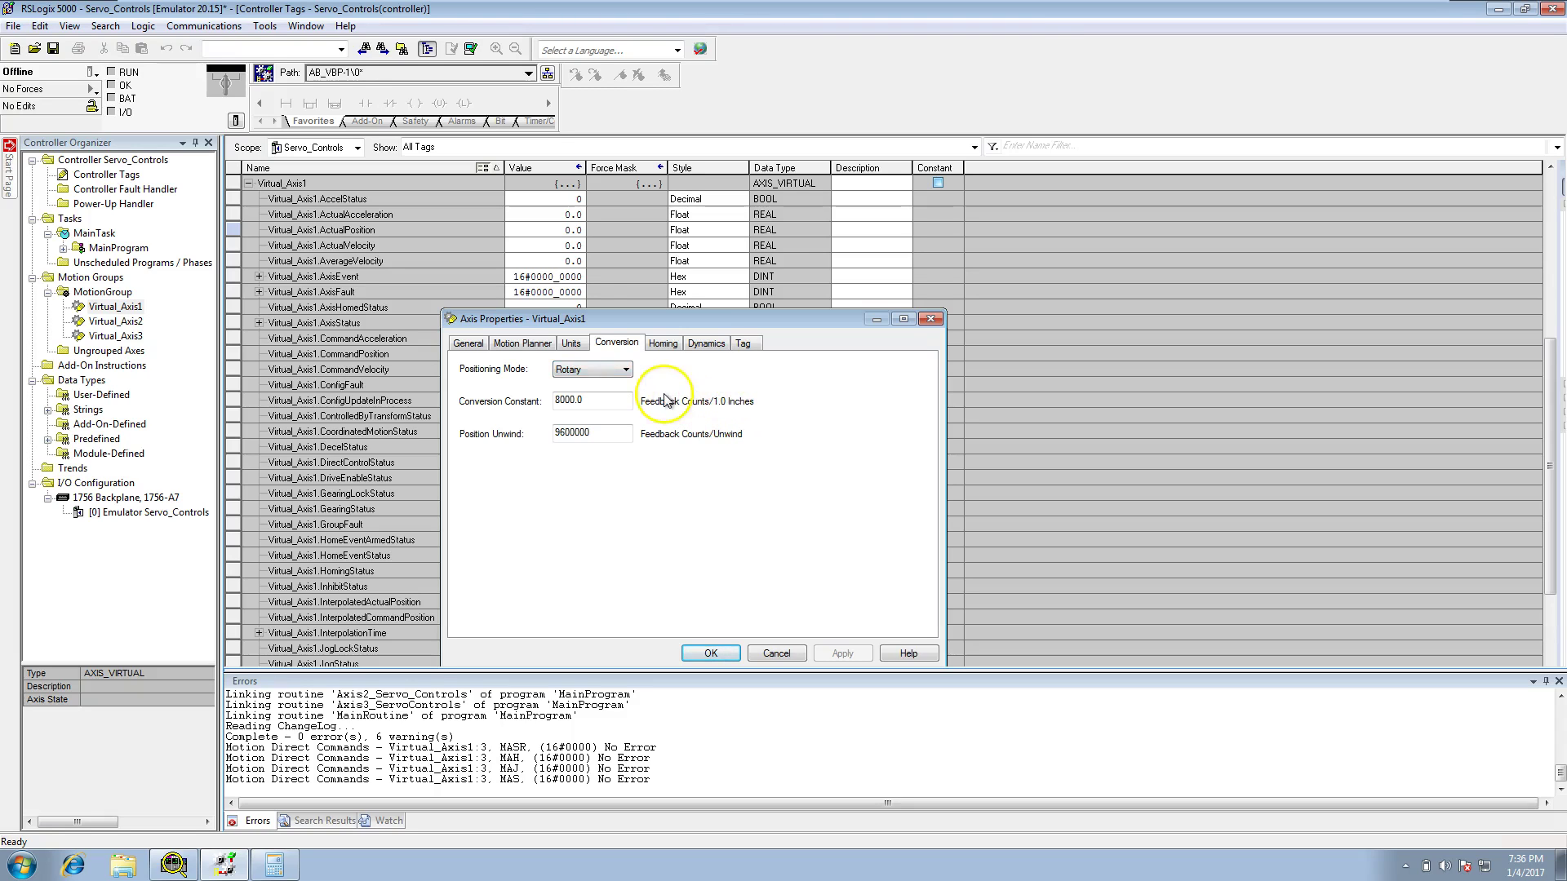
Step: Set the position units label of Virtual_Axis1 to Position Units and apply the change
{"action": "left_click", "coordinate": [571, 345]}
{"action": "left_click_drag", "start_coordinate": [611, 367], "coordinate": [560, 373]}
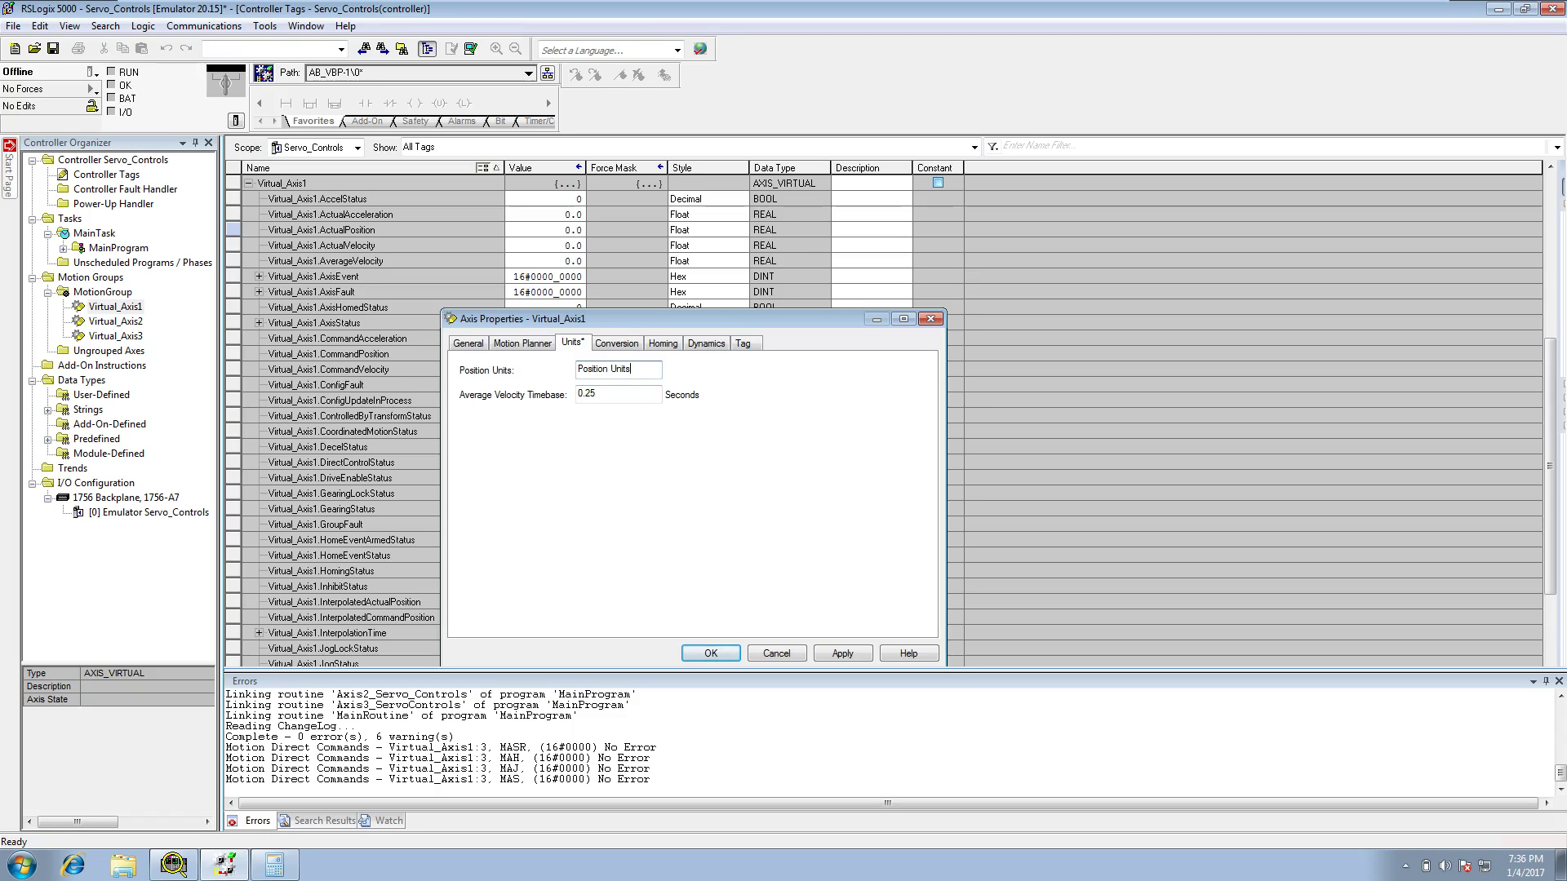
{"action": "left_click", "coordinate": [839, 652]}
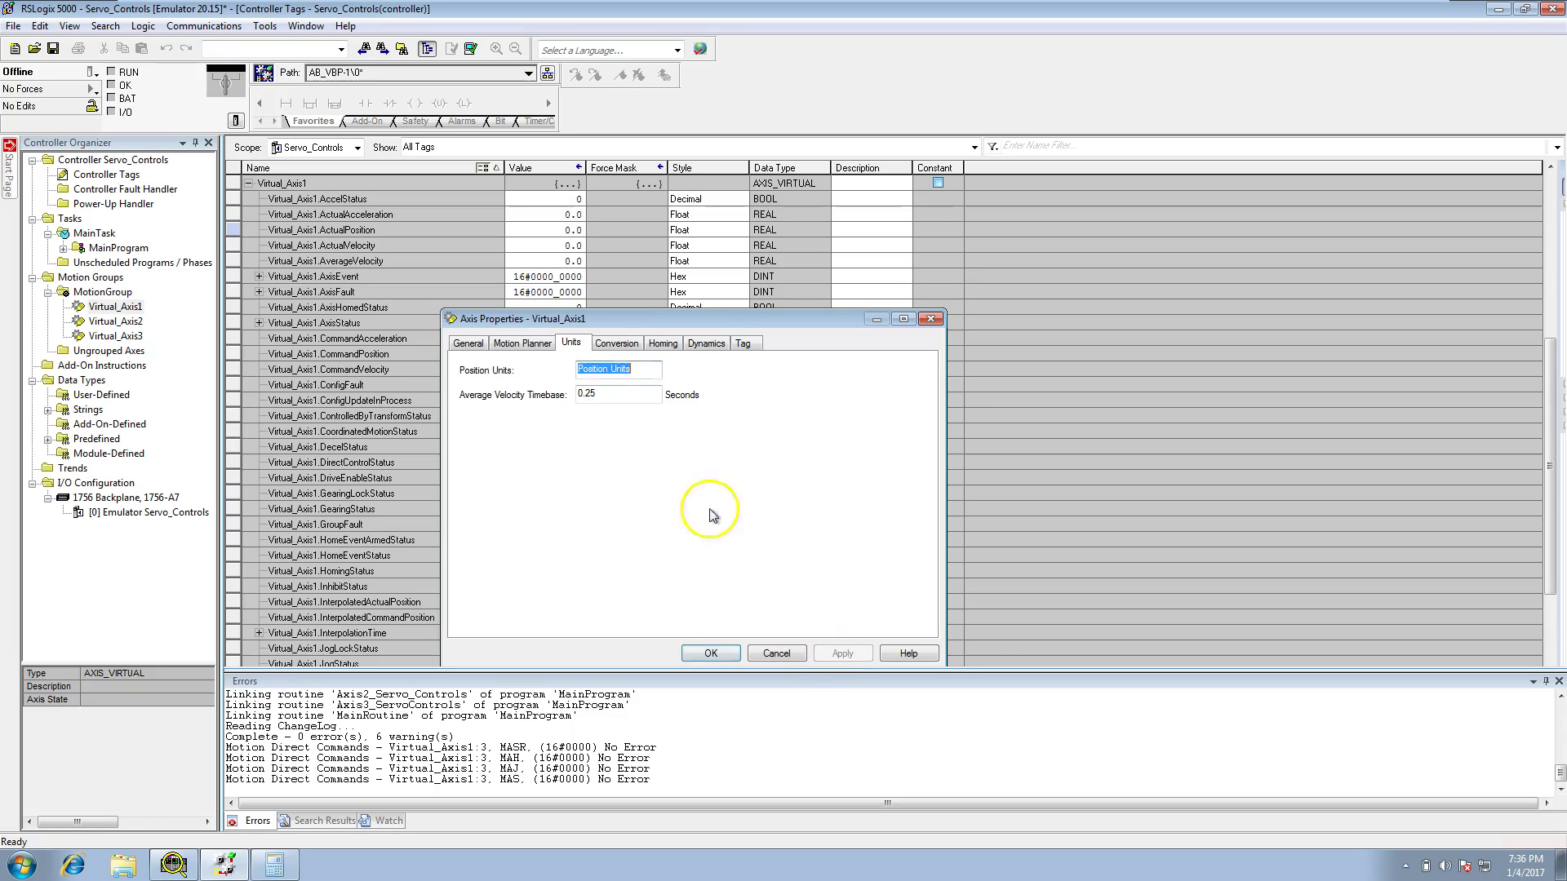
Step: Review the conversion constant and position unwind of Virtual_Axis1 with the Position Units label, and close the axis properties
{"action": "left_click", "coordinate": [613, 343]}
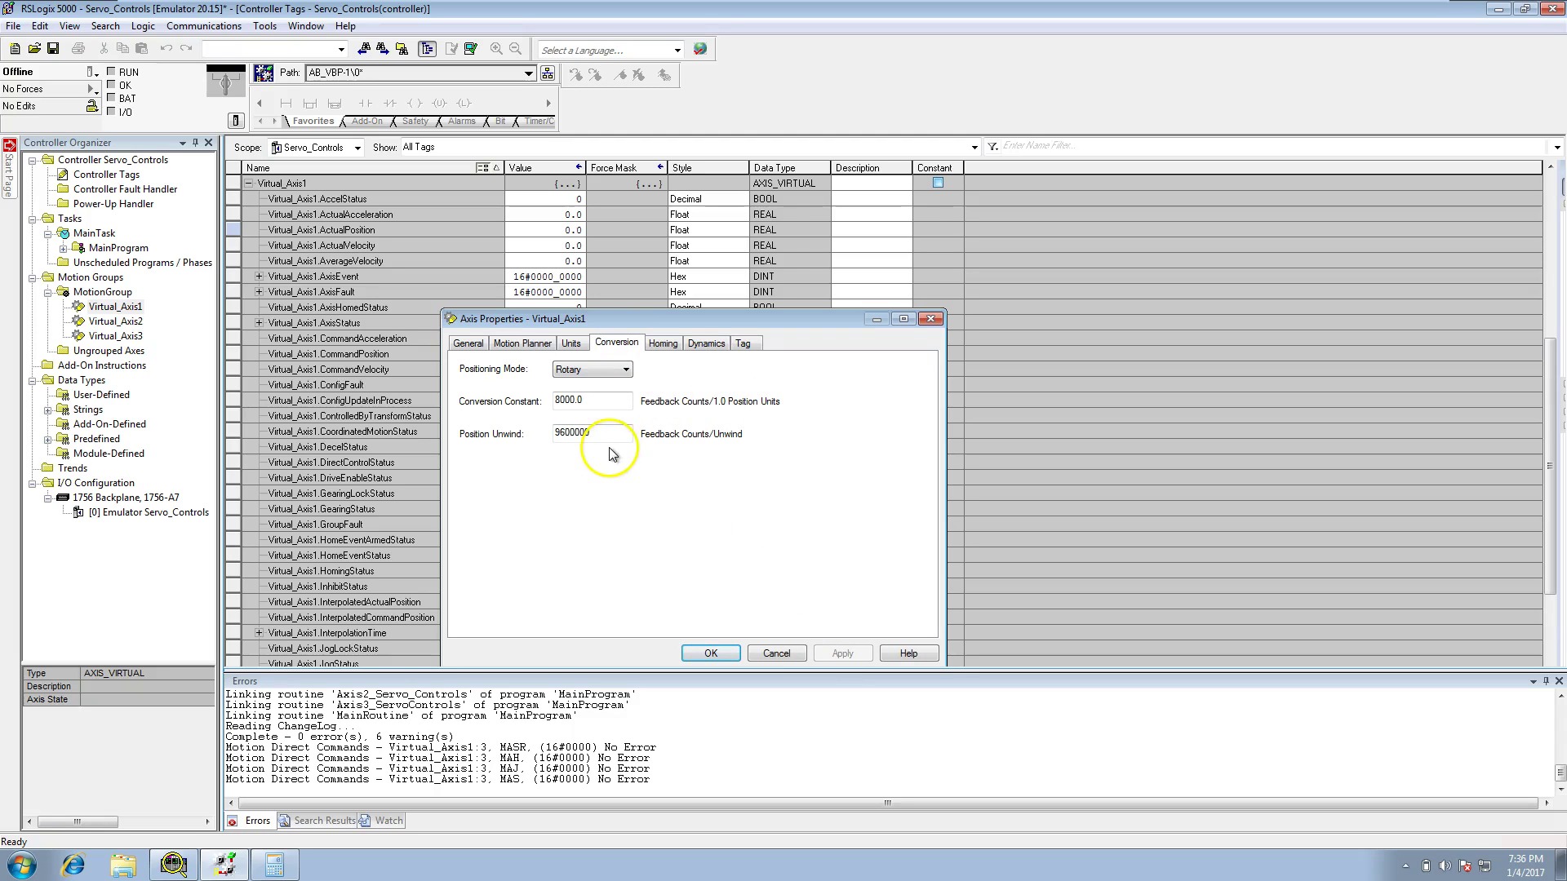
{"action": "left_click_drag", "start_coordinate": [635, 323], "coordinate": [830, 239]}
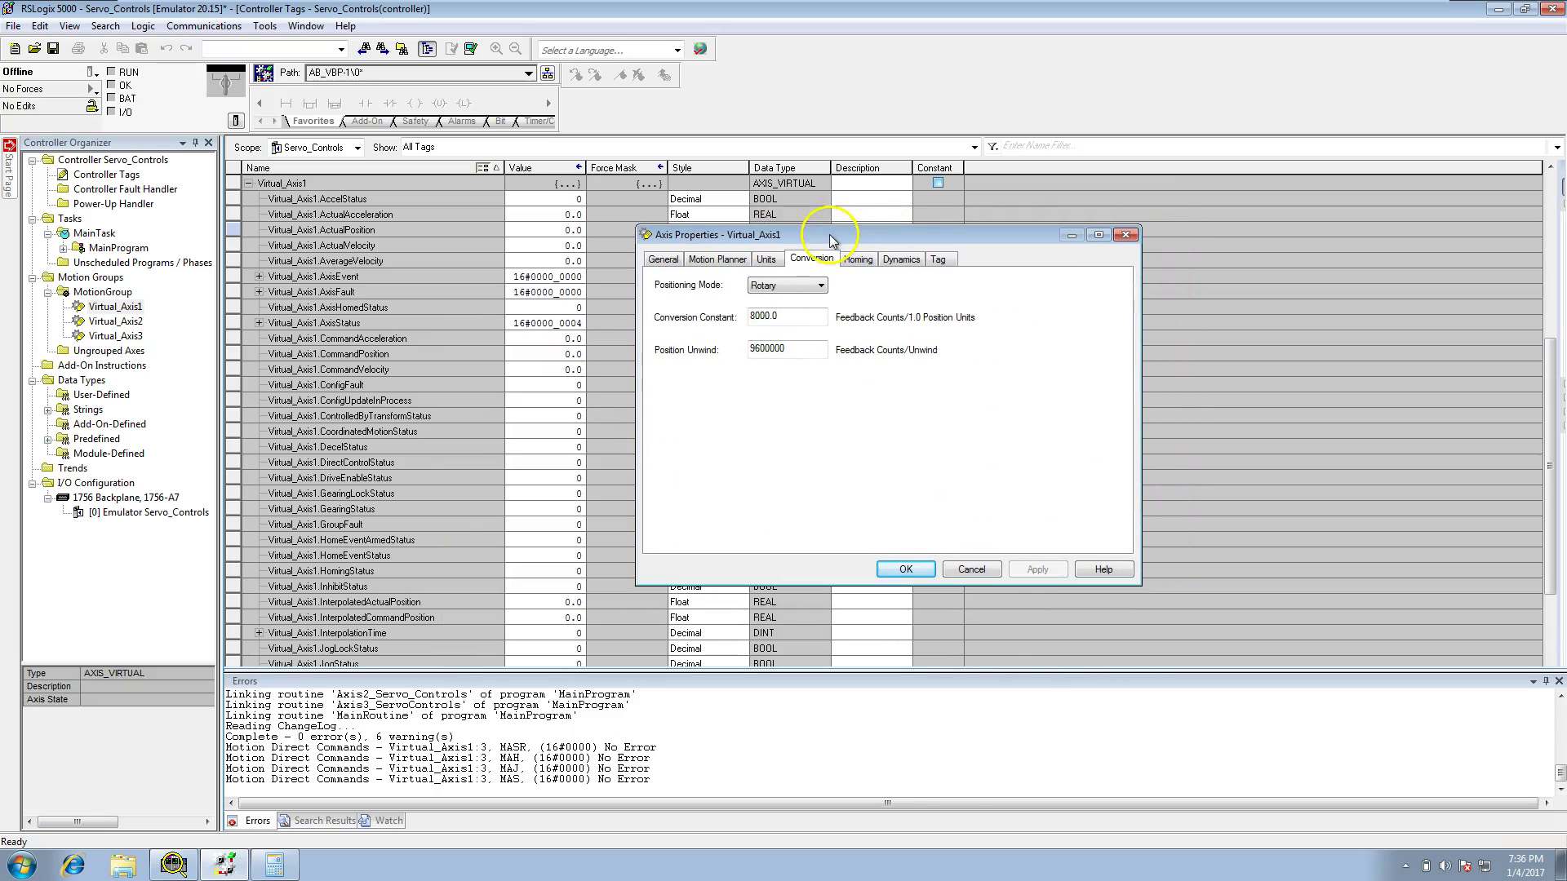
{"action": "left_click_drag", "start_coordinate": [785, 317], "coordinate": [738, 350]}
{"action": "left_click", "coordinate": [793, 349]}
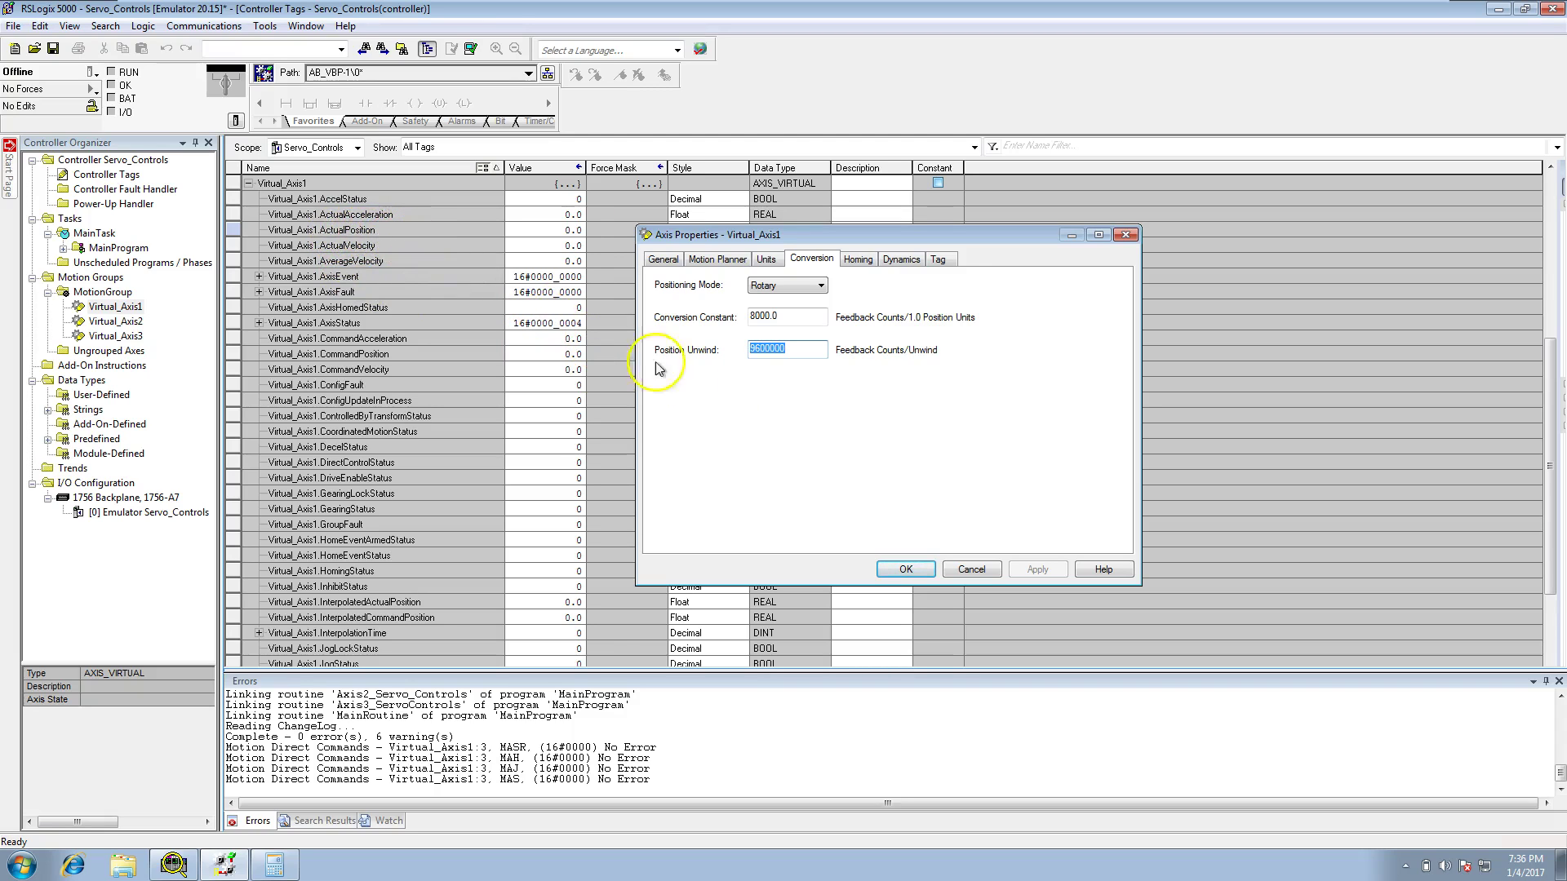
{"action": "double_click", "coordinate": [771, 319]}
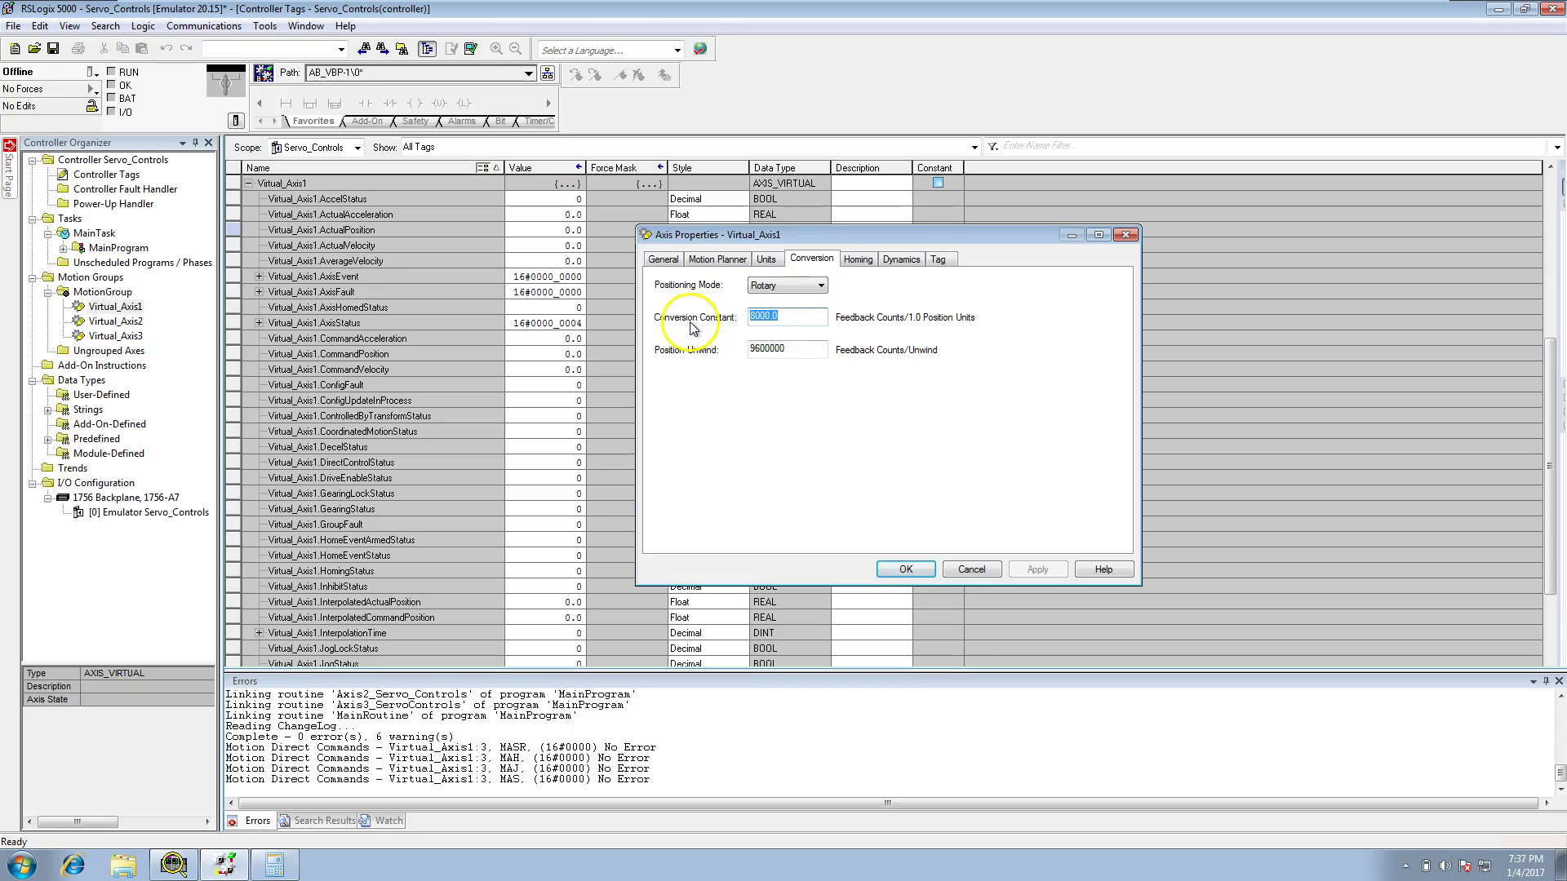
{"action": "double_click", "coordinate": [790, 351]}
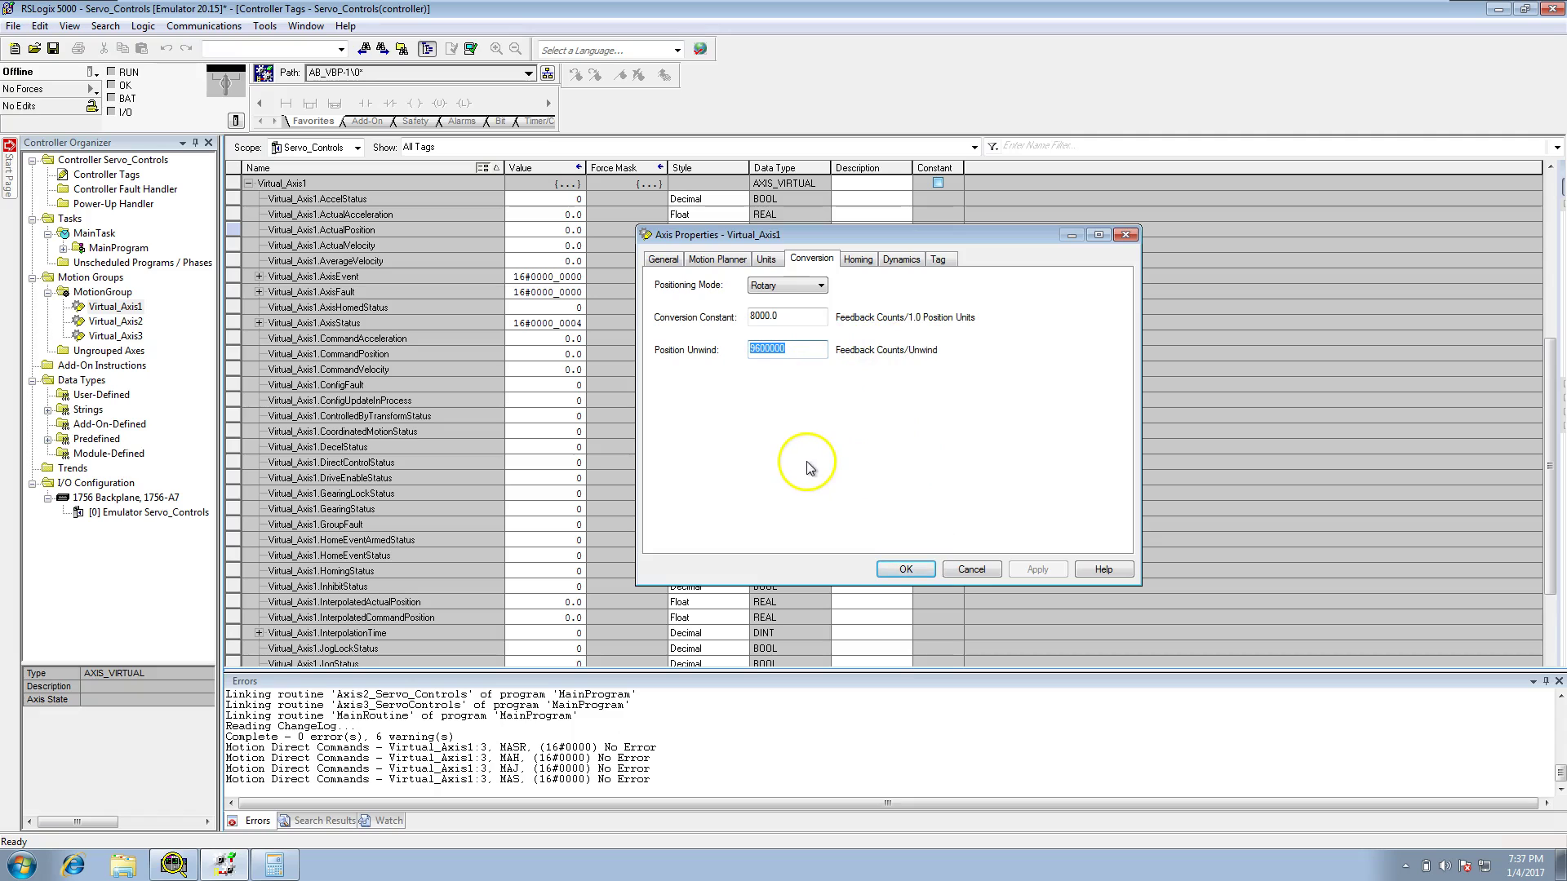
{"action": "left_click", "coordinate": [906, 568]}
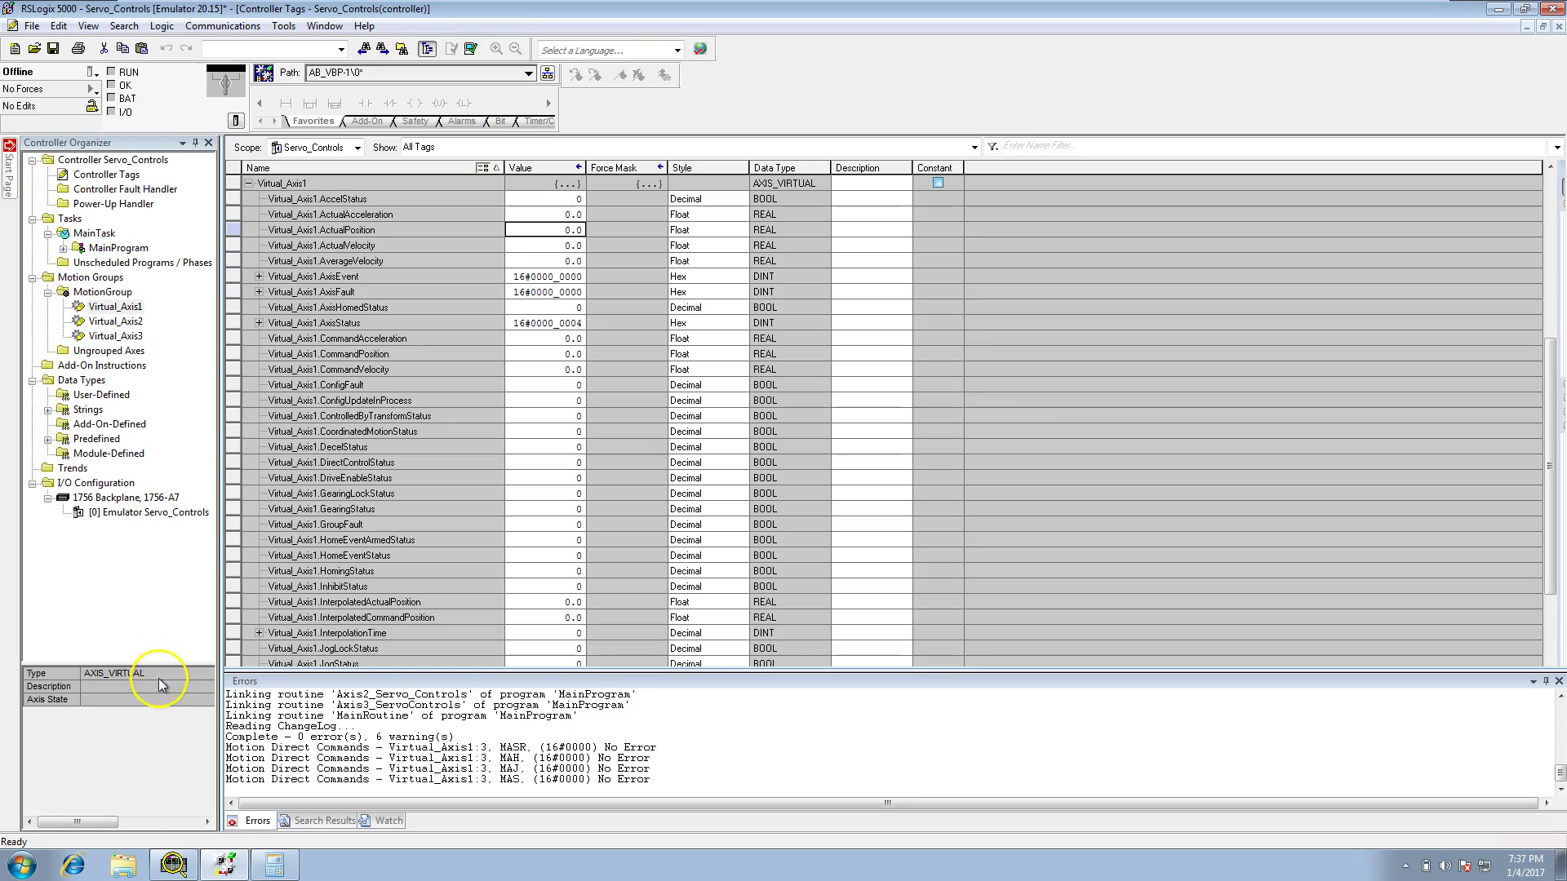
Step: Switch to the RSLogix Emulate 5000 Chassis Monitor to view the emulated controller slots, and minimise it
{"action": "left_click", "coordinate": [173, 865]}
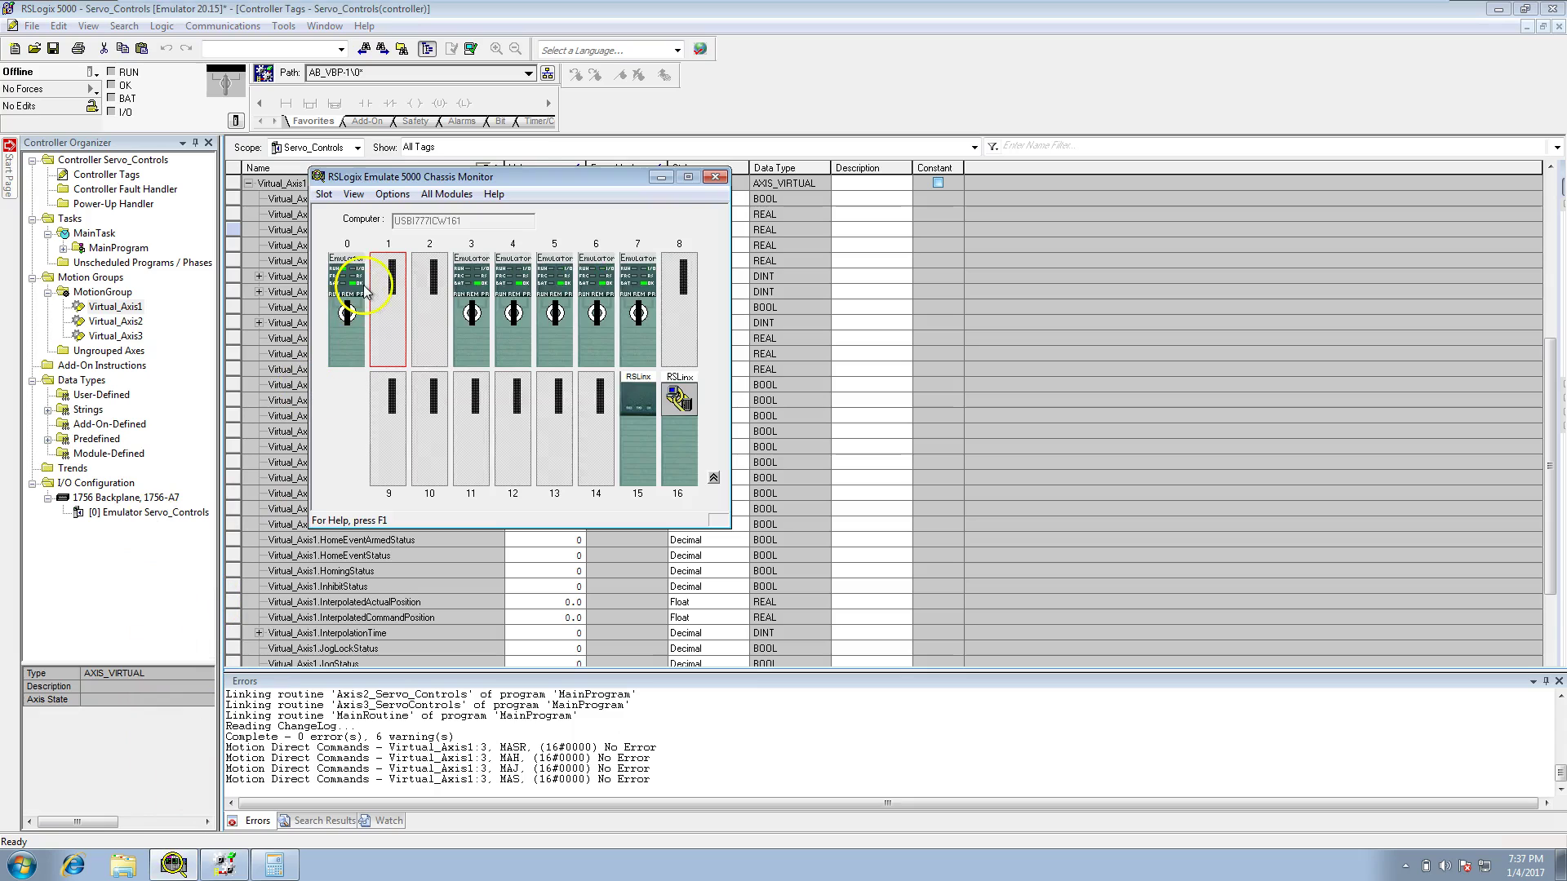
{"action": "left_click", "coordinate": [661, 178]}
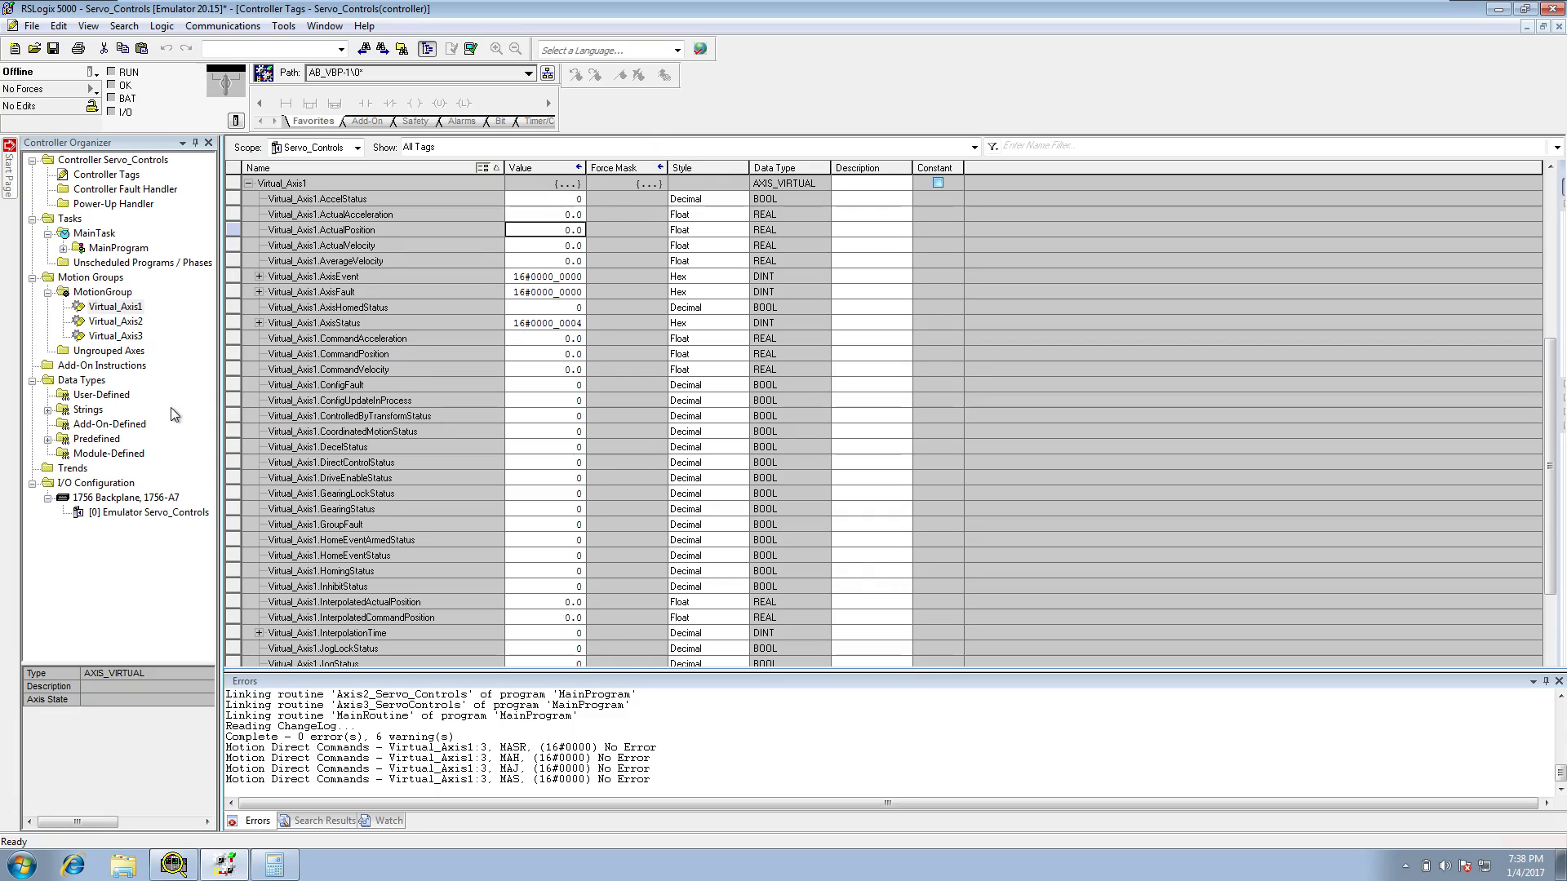
Step: Reopen the conversion settings of Virtual_Axis1 to review its positioning mode options, conversion constant and position unwind, and close the properties
{"action": "double_click", "coordinate": [131, 308]}
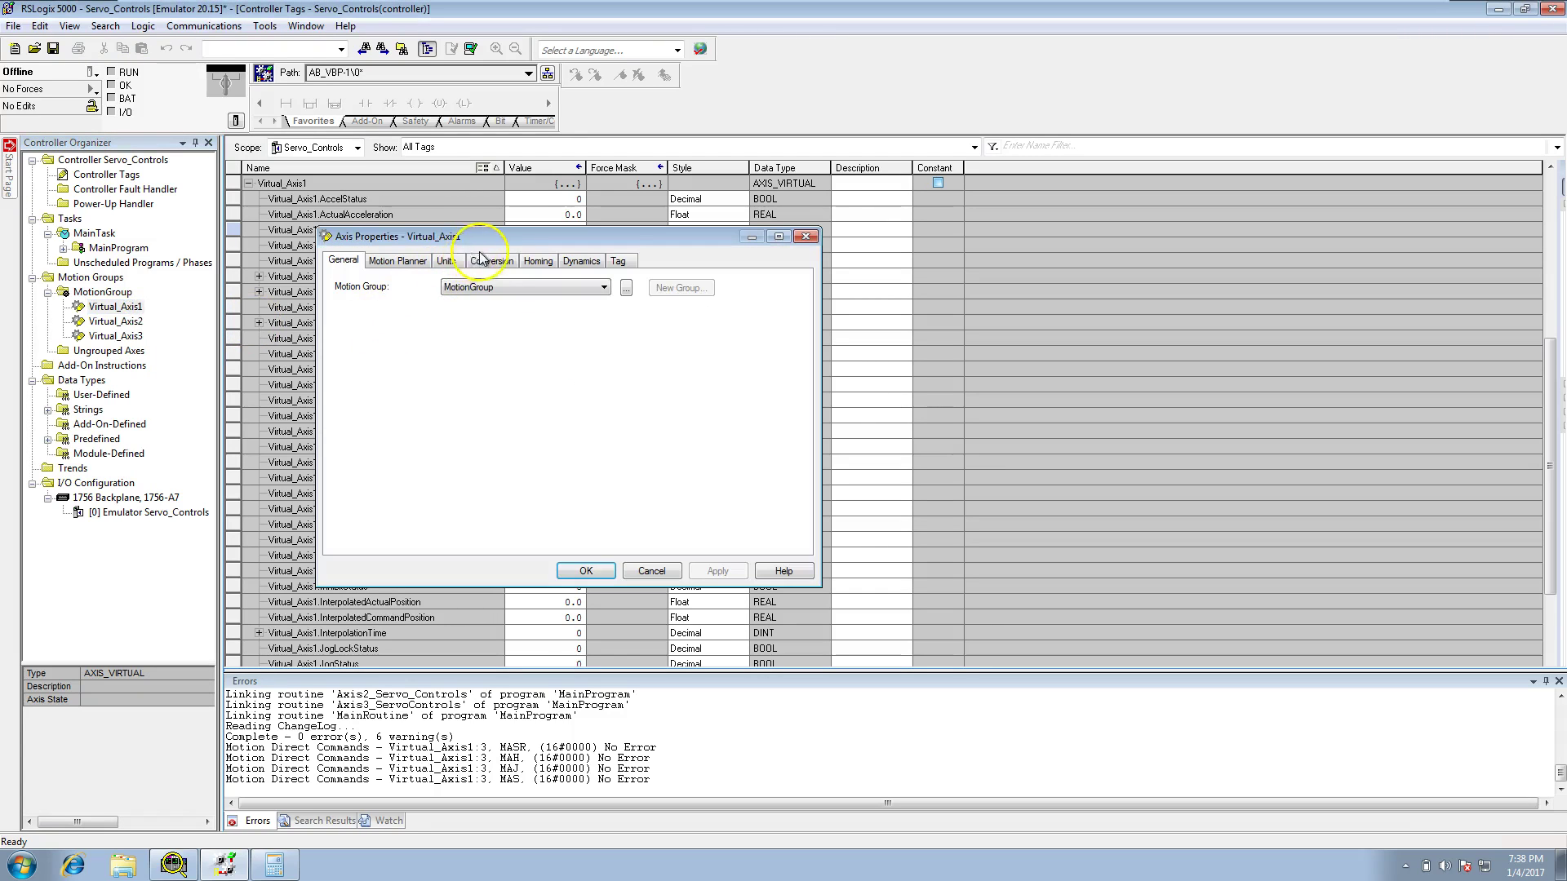
{"action": "left_click", "coordinate": [488, 261]}
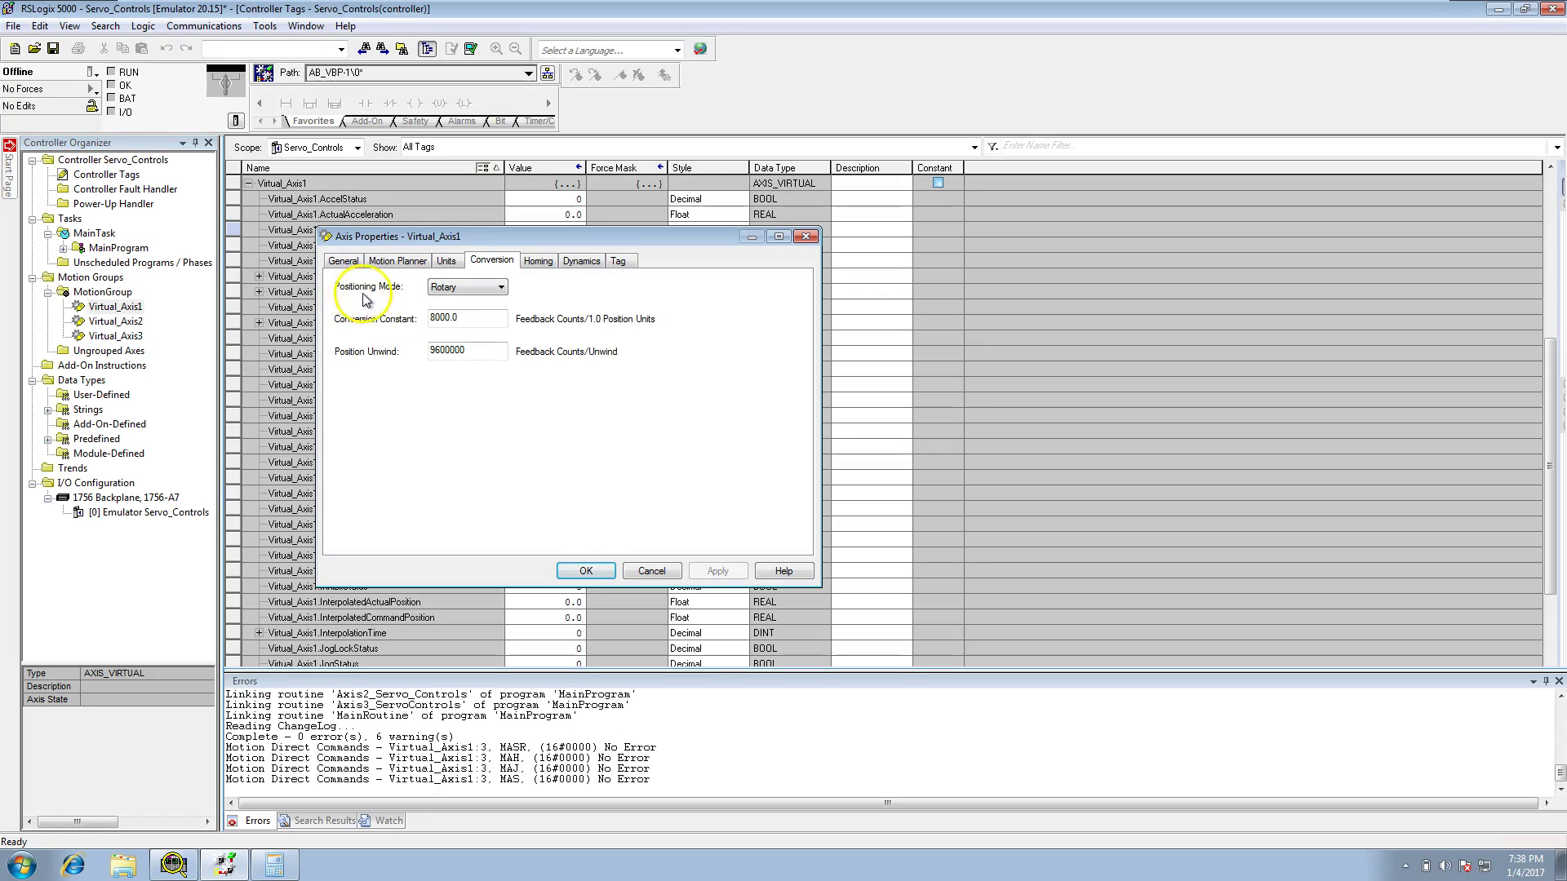
{"action": "left_click", "coordinate": [501, 289]}
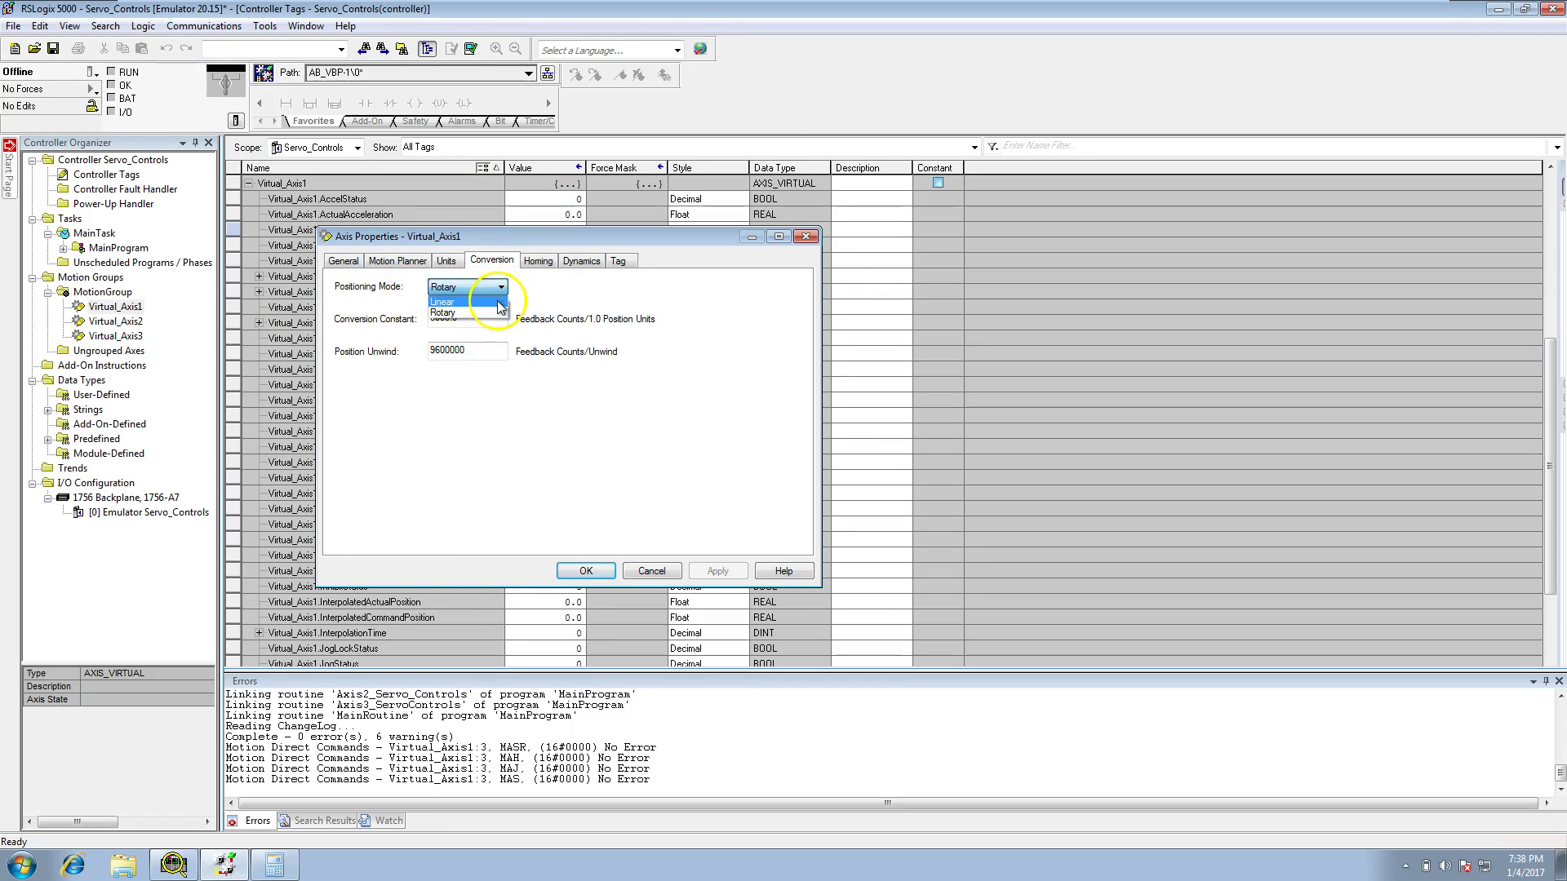
{"action": "left_click", "coordinate": [501, 290]}
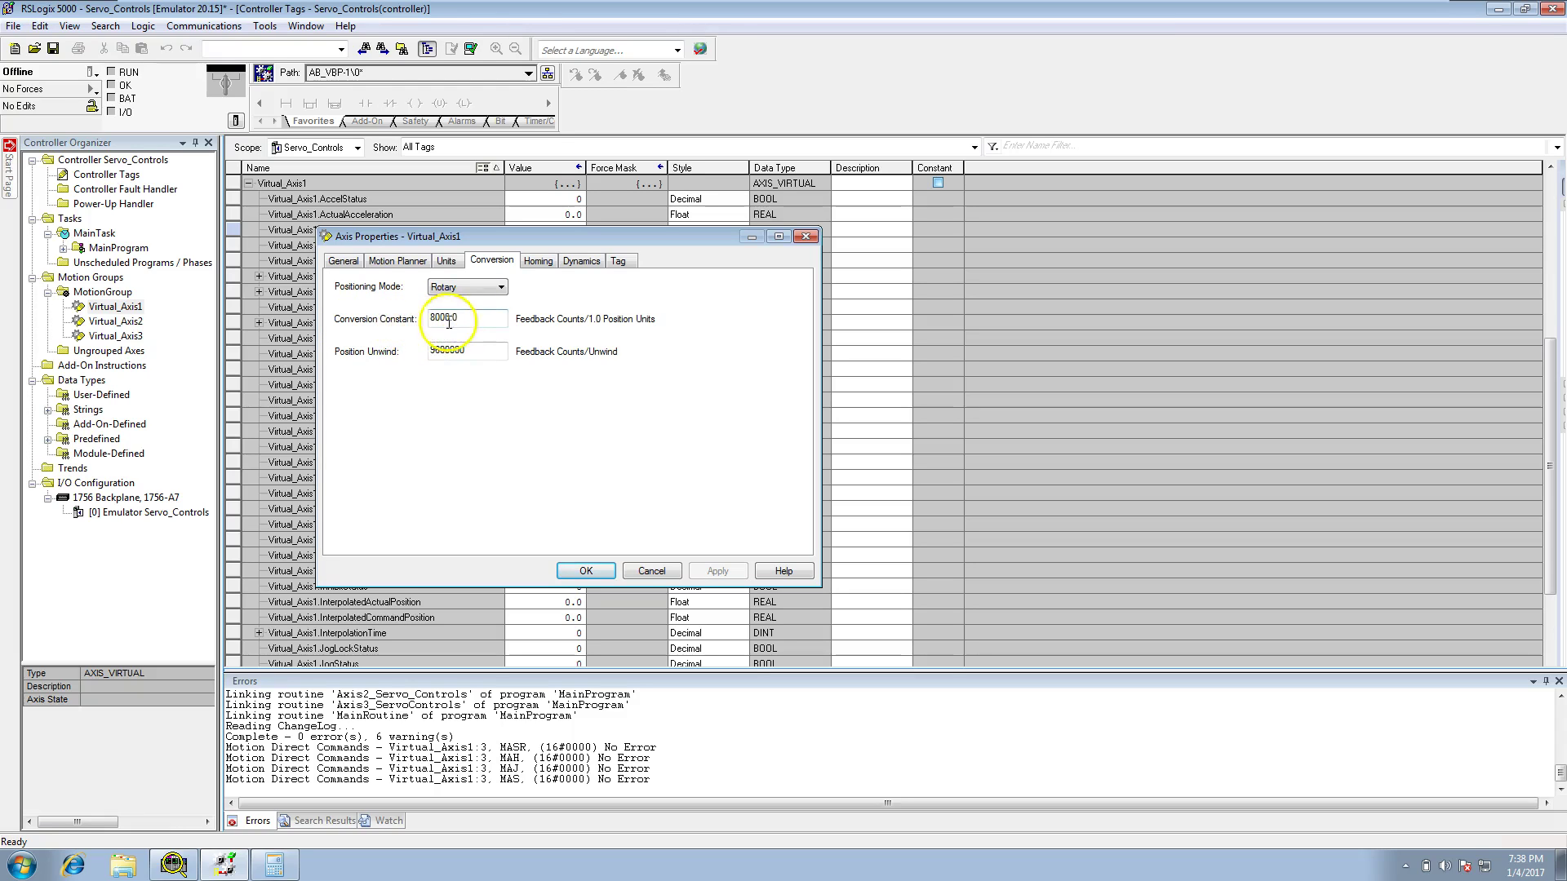
{"action": "left_click_drag", "start_coordinate": [458, 318], "coordinate": [431, 318]}
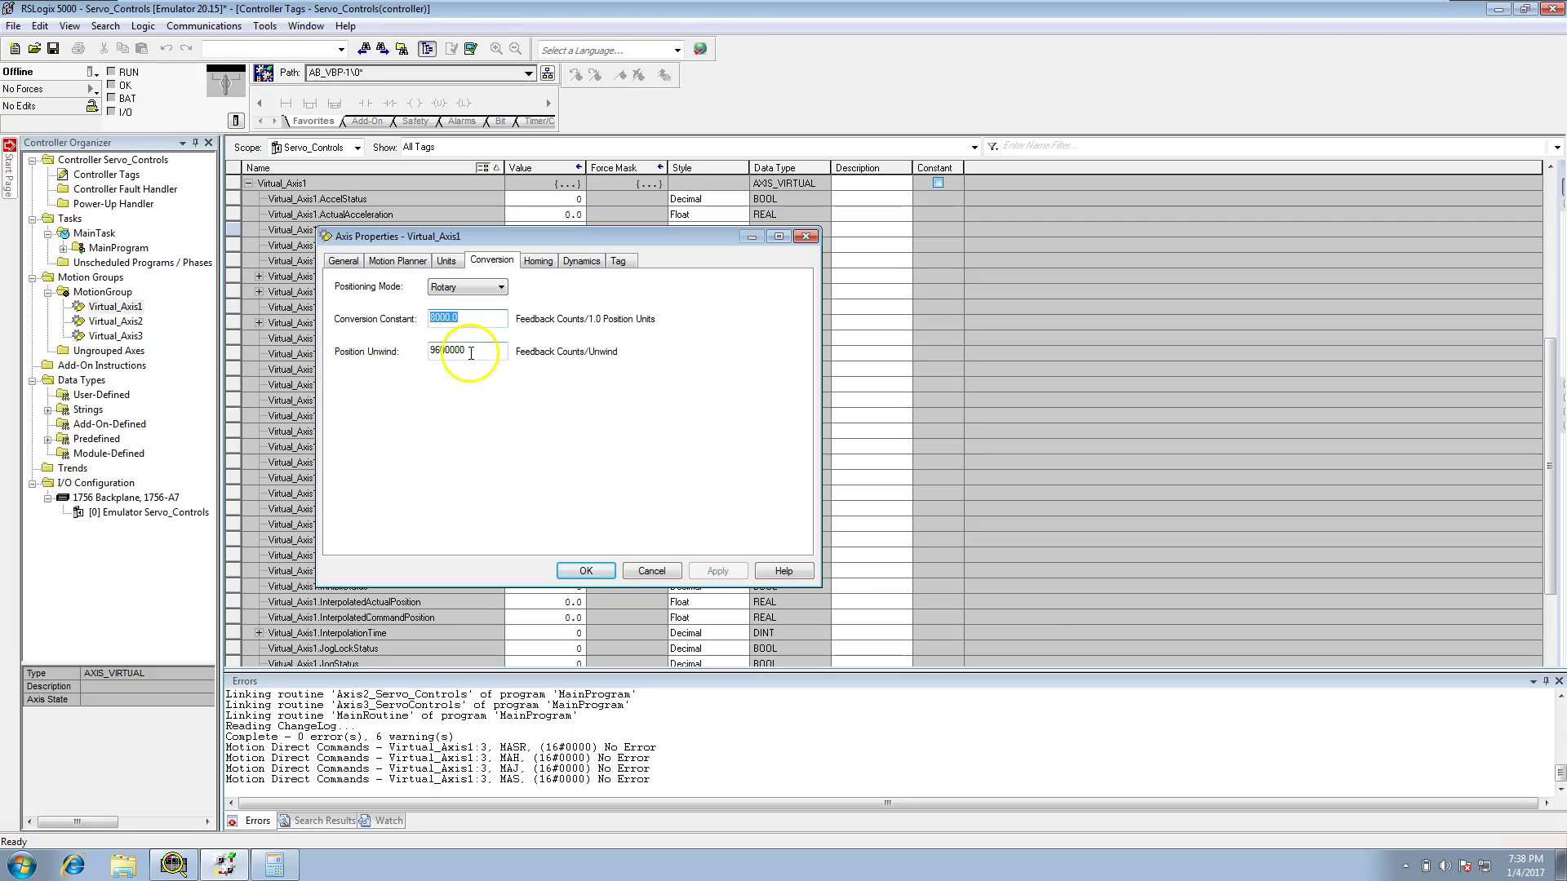
{"action": "left_click_drag", "start_coordinate": [458, 351], "coordinate": [427, 351]}
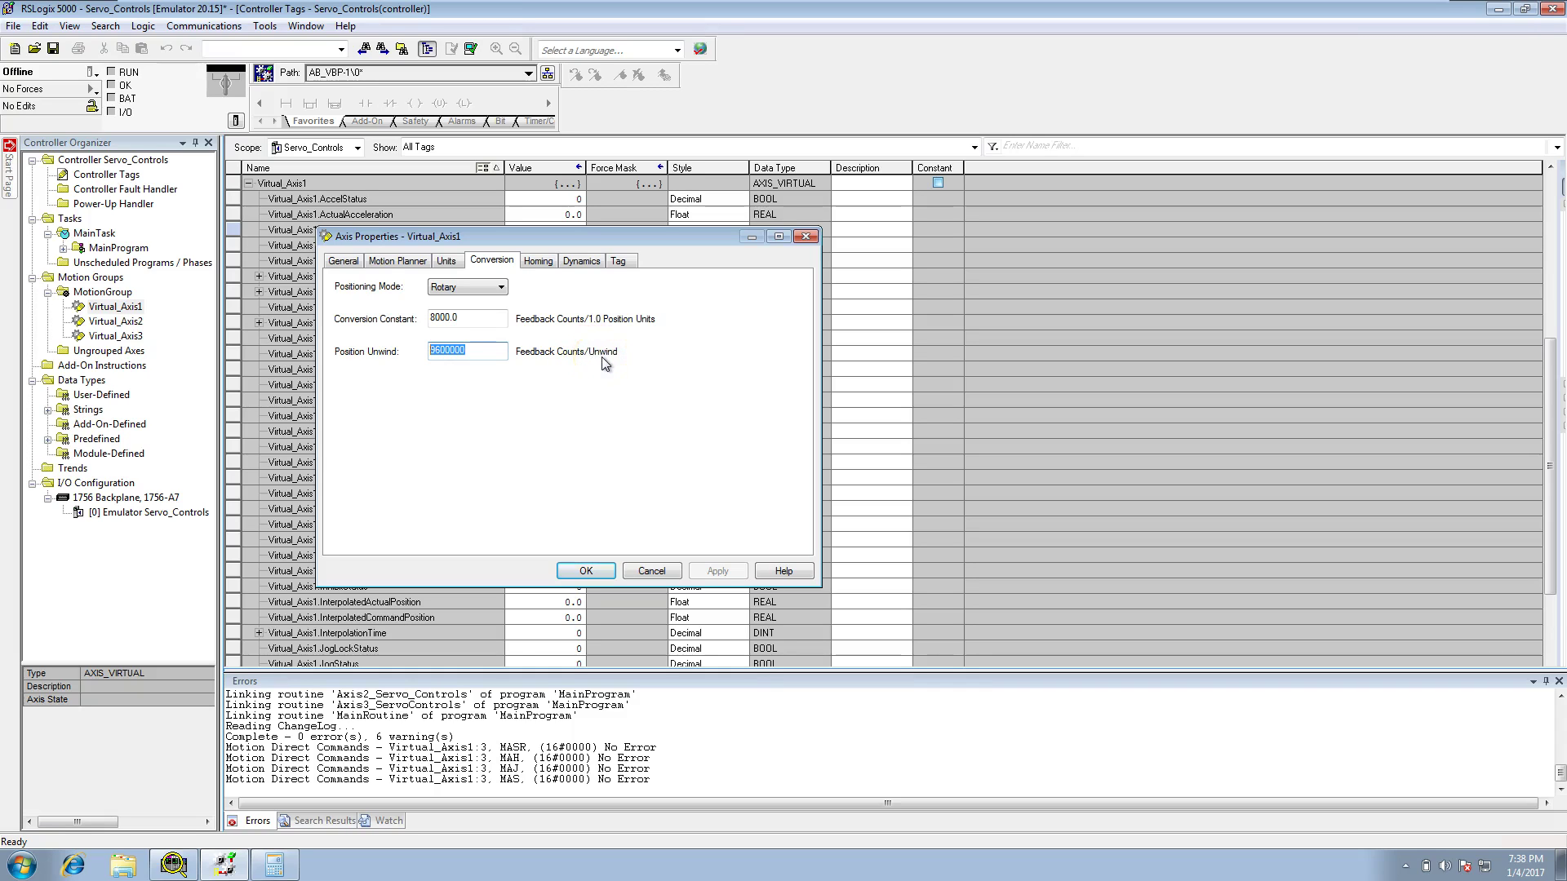
{"action": "left_click", "coordinate": [584, 570]}
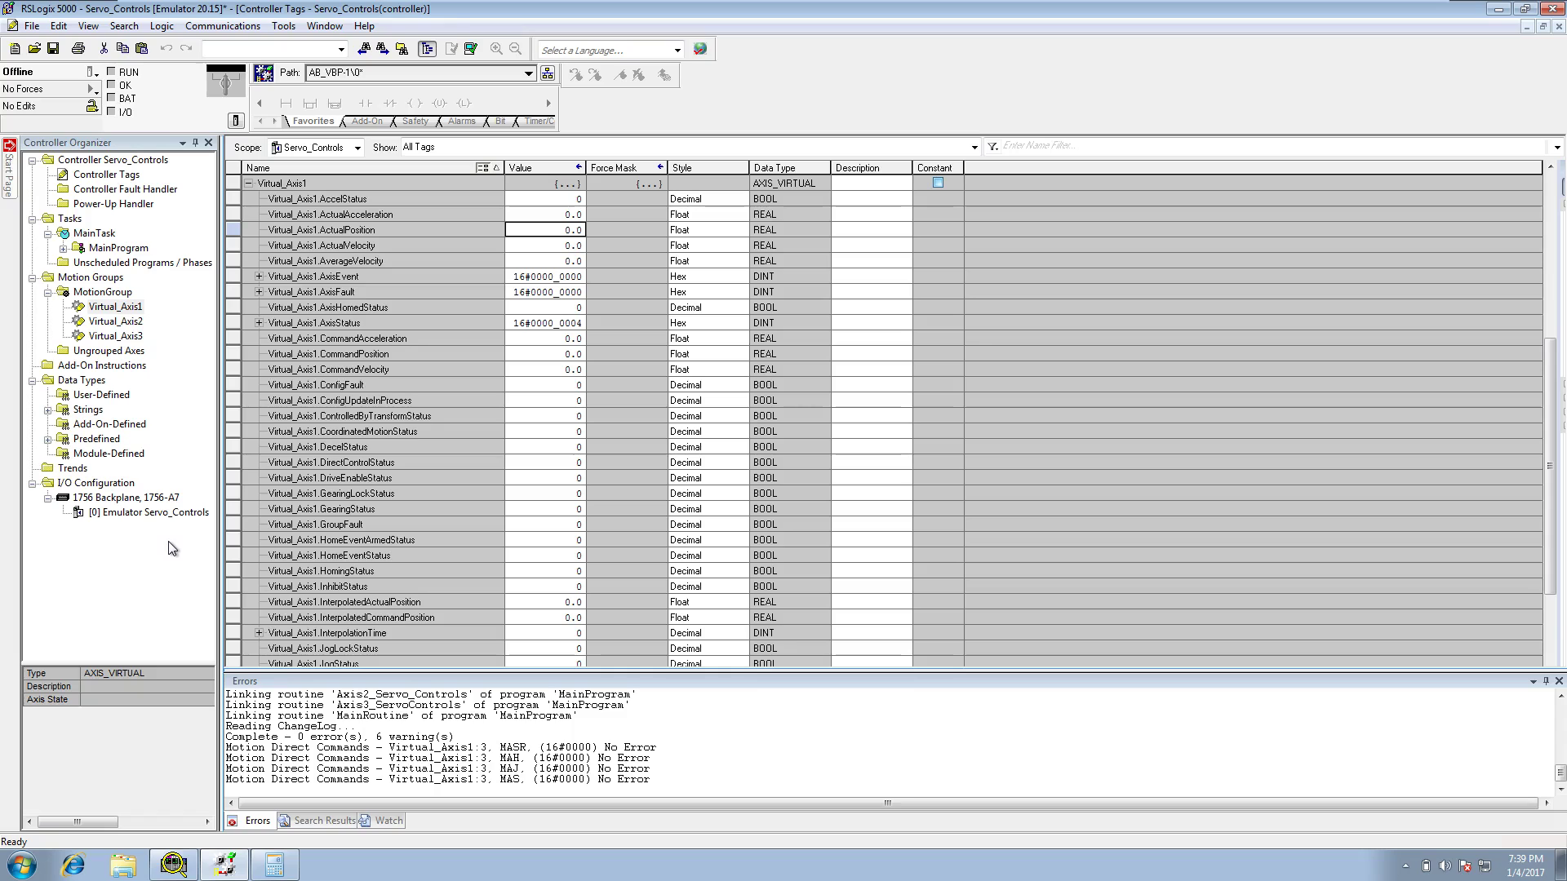
{"action": "left_click", "coordinate": [143, 608]}
{"action": "left_click", "coordinate": [44, 799]}
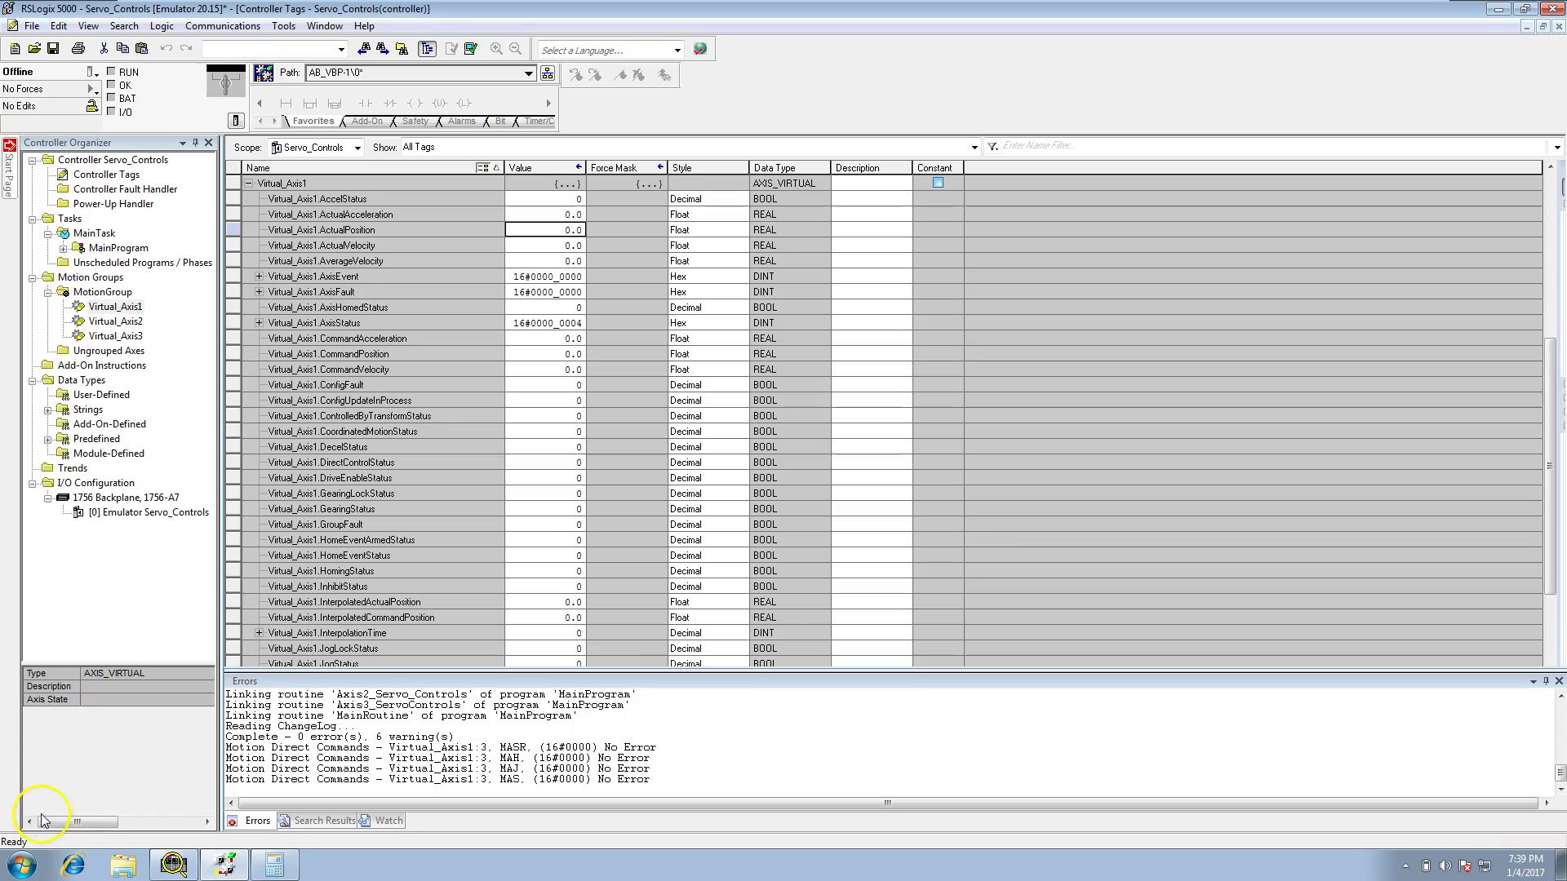